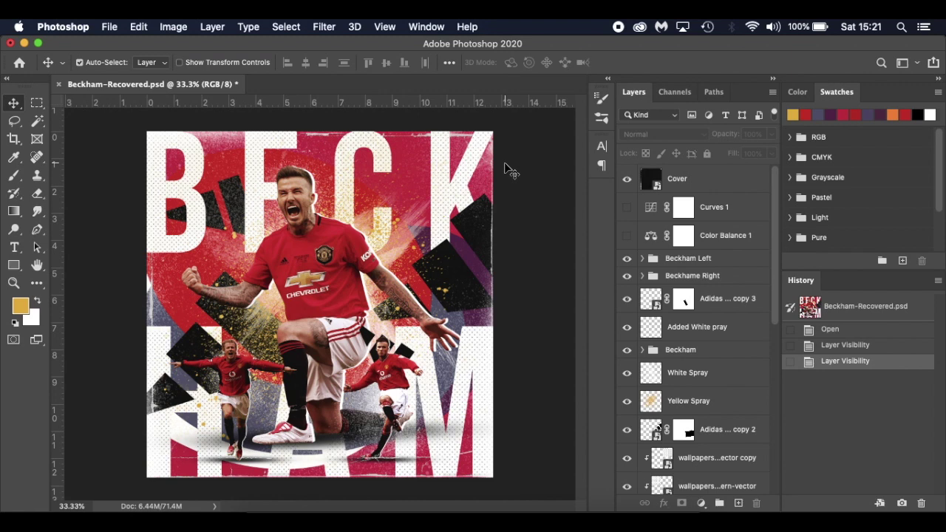
# - Create a new document 1080 by 1080 pixels at 300 pixels per inch with a white background
pyautogui.press('super+n')
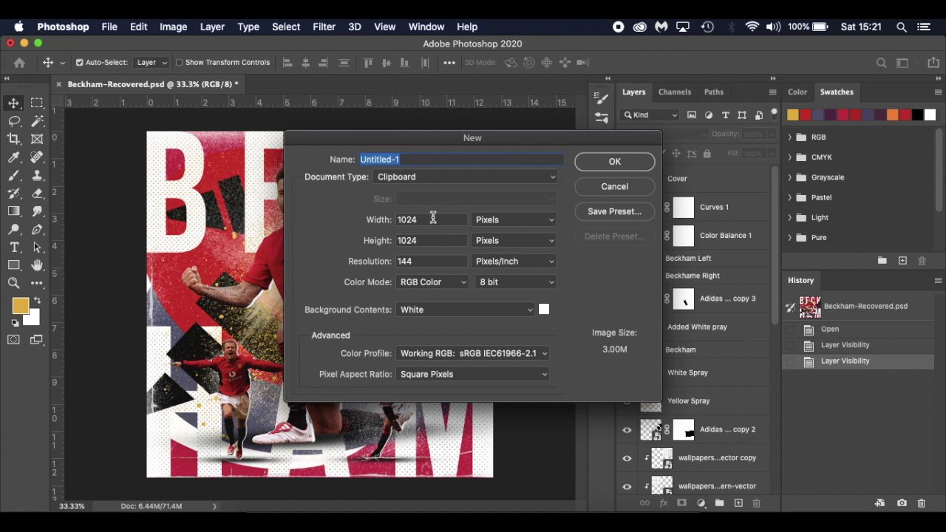
pyautogui.doubleClick(433, 218)
pyautogui.write('1080')
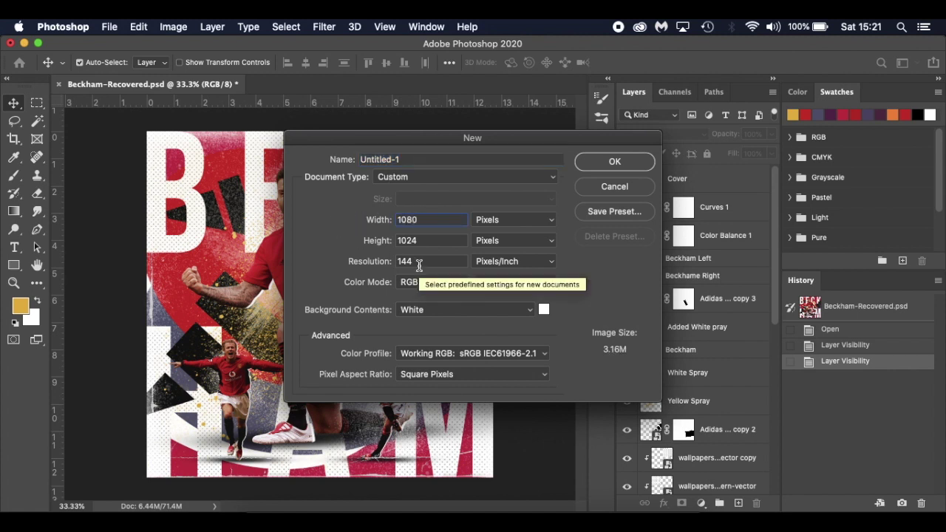
pyautogui.doubleClick(425, 244)
pyautogui.write('1080')
pyautogui.doubleClick(416, 261)
pyautogui.write('300')
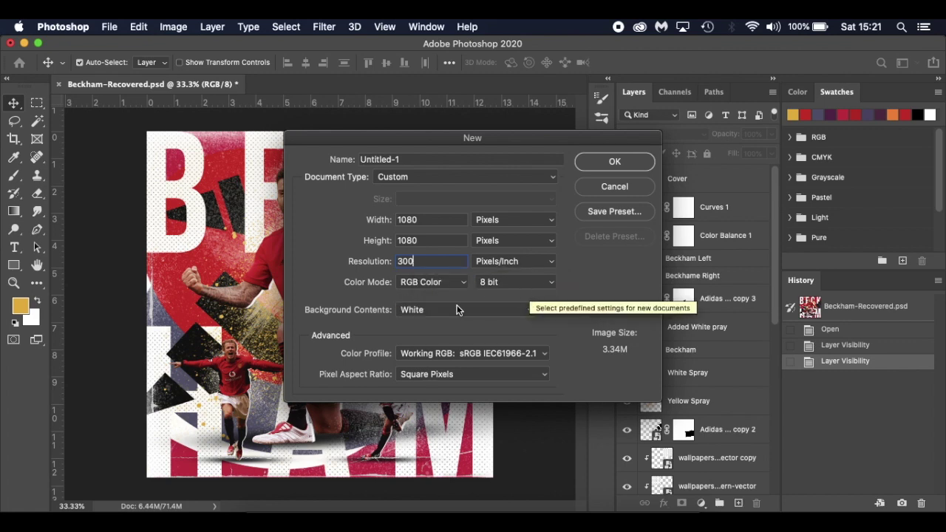
pyautogui.click(608, 164)
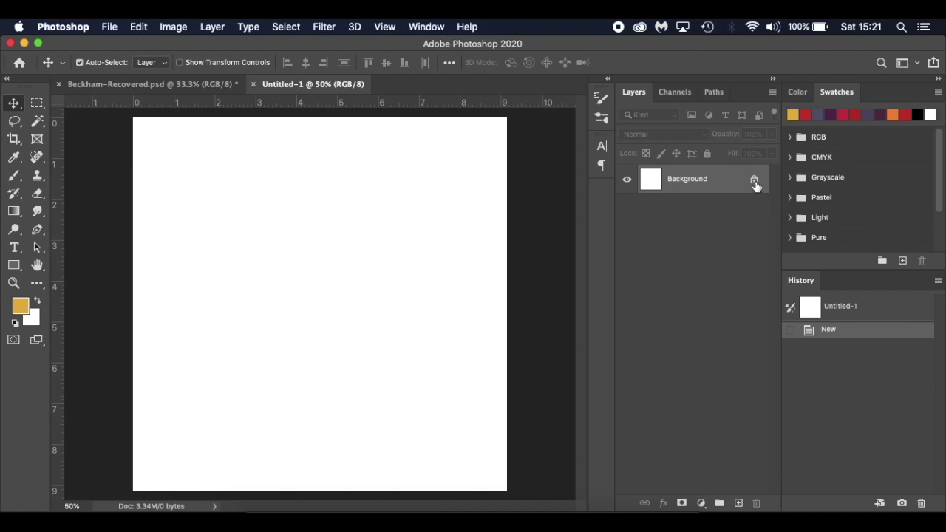
# - Unlock the background layer and fill it with the crimson colour #c53146
pyautogui.moveTo(754, 179); pyautogui.dragTo(756, 503)
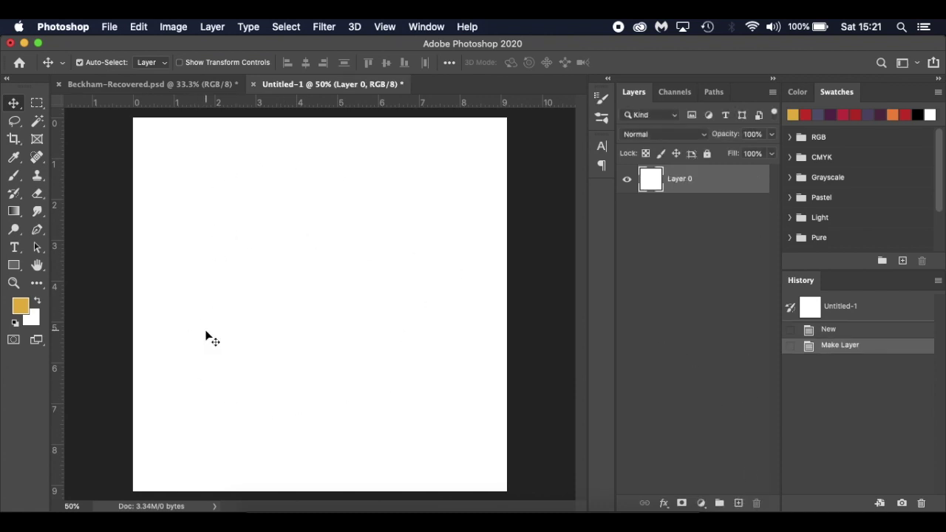
pyautogui.click(844, 115)
pyautogui.click(21, 308)
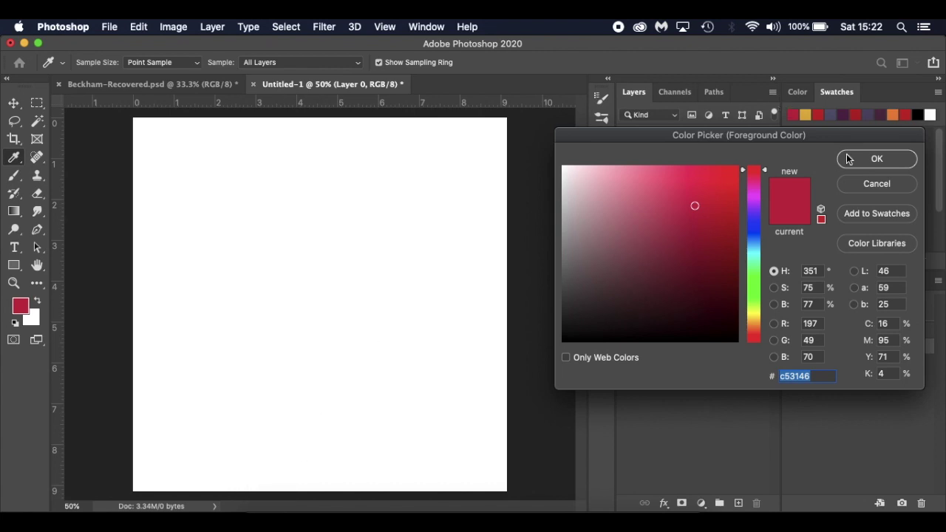
pyautogui.click(878, 161)
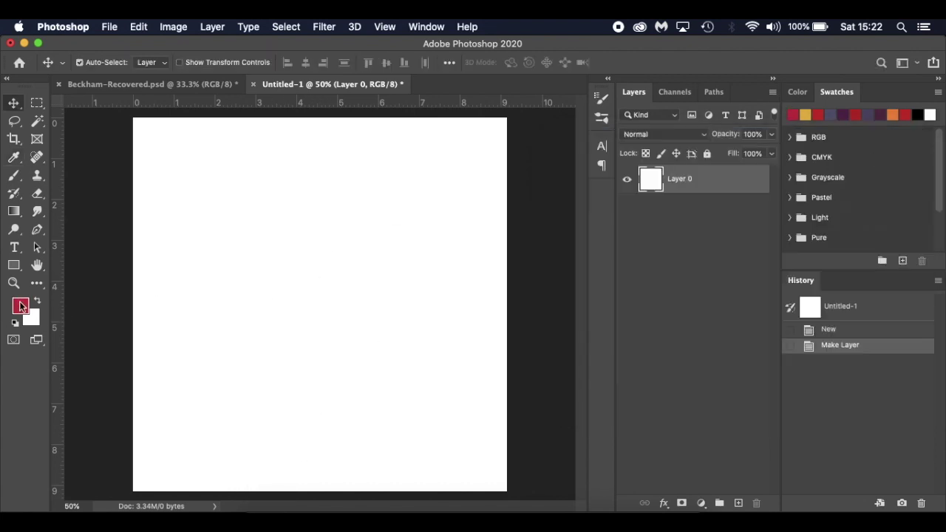
pyautogui.hotkey('alt', 'BackSpace')
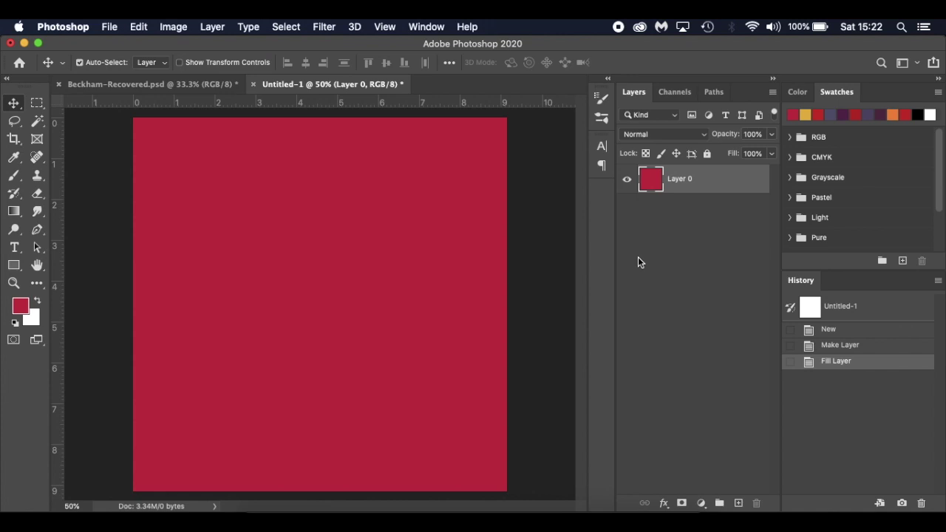
# - Place the image David Beckham - FootyRenders-2.png from the Latest Tutorial folder into the new document at canvas size
pyautogui.click(210, 85)
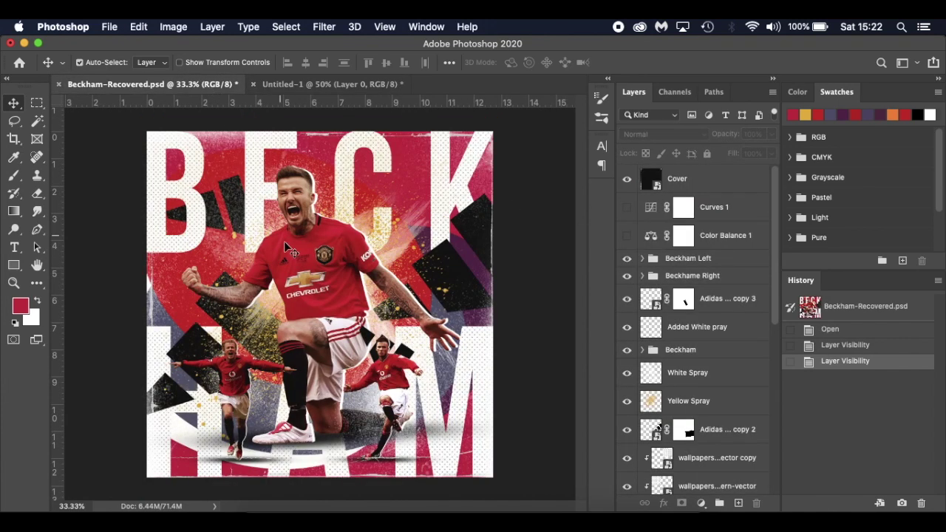
pyautogui.click(332, 84)
pyautogui.click(263, 517)
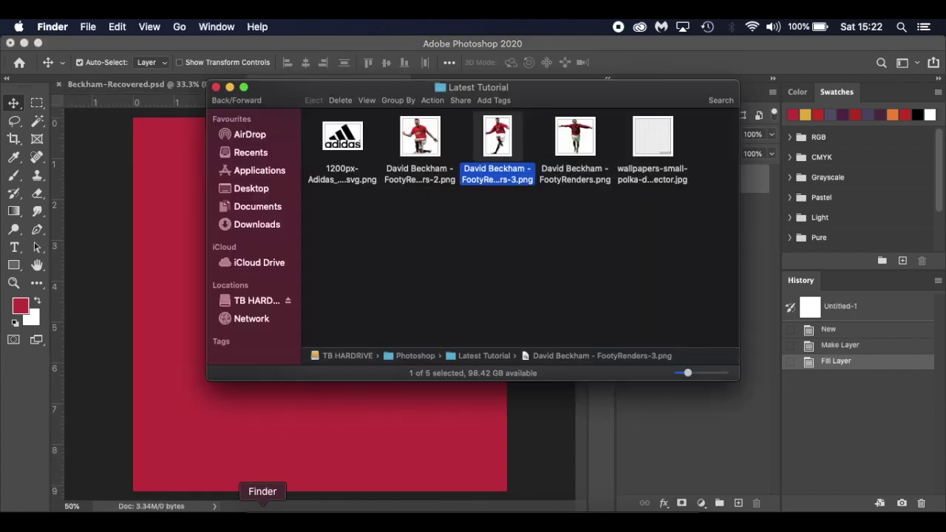
pyautogui.moveTo(419, 137); pyautogui.dragTo(189, 439)
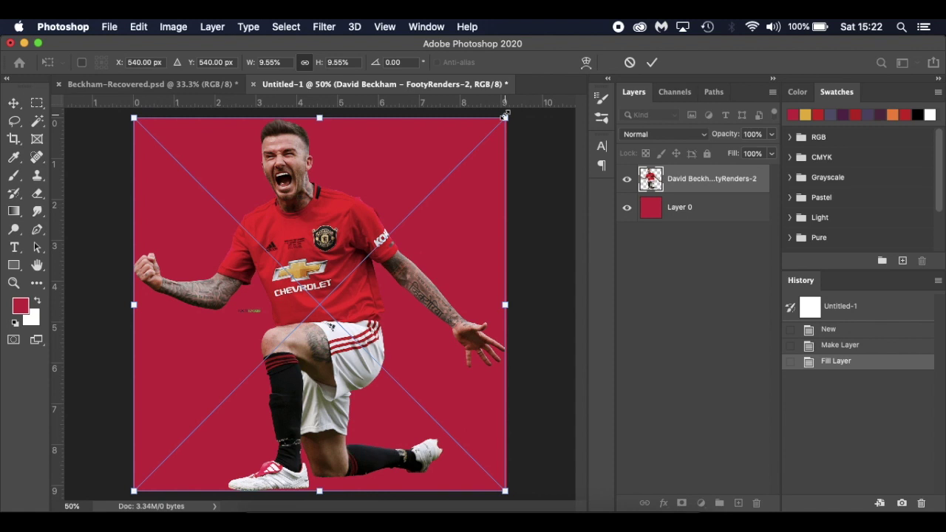
pyautogui.press('Return')
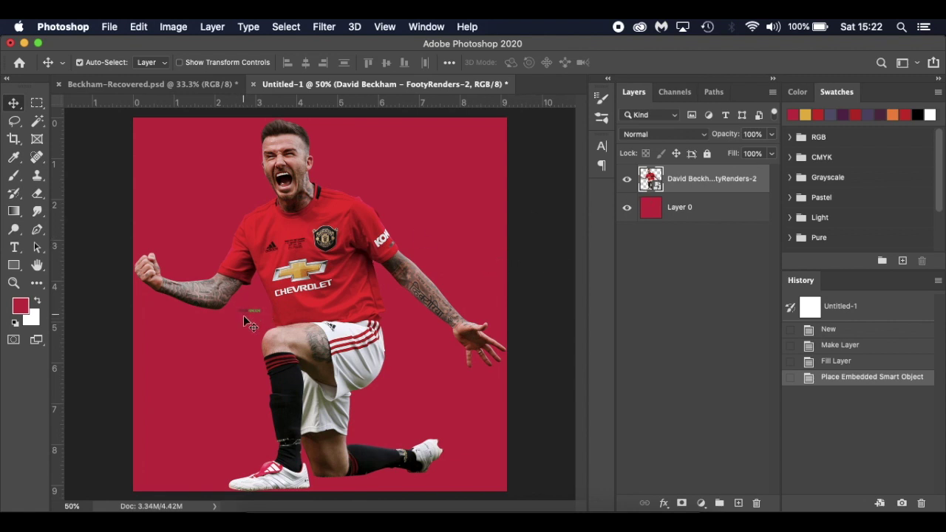
# - Add a layer mask to the player layer and paint out the stray mark under his raised arm with a 100 px black Hard Round brush
pyautogui.click(682, 504)
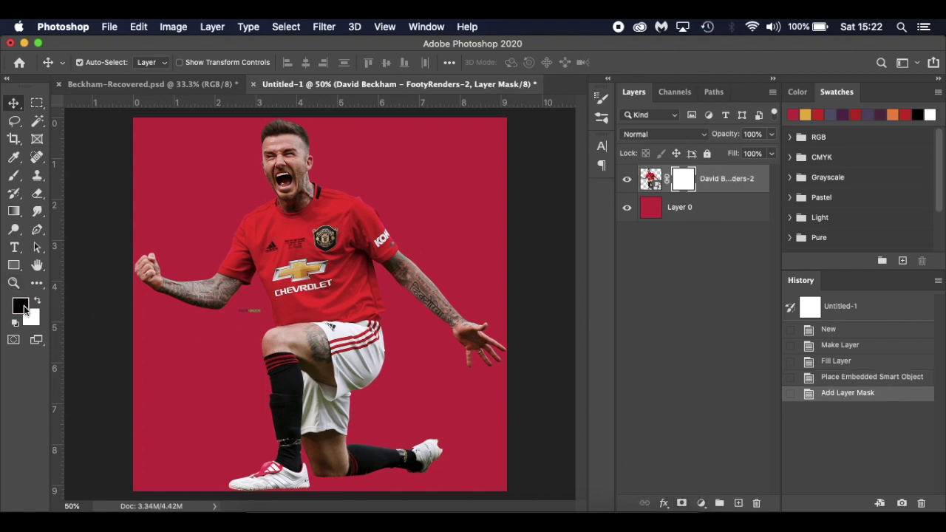
pyautogui.press('b')
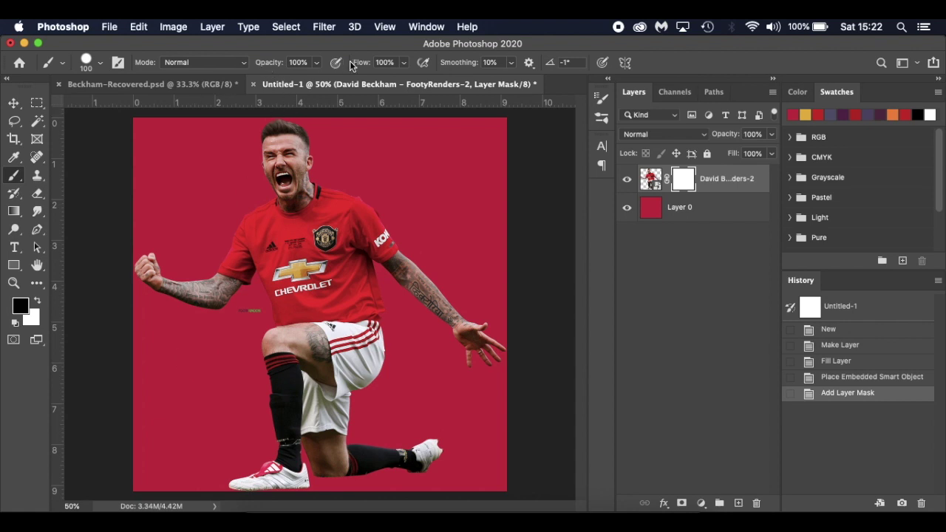
pyautogui.rightClick(201, 386)
pyautogui.click(262, 468)
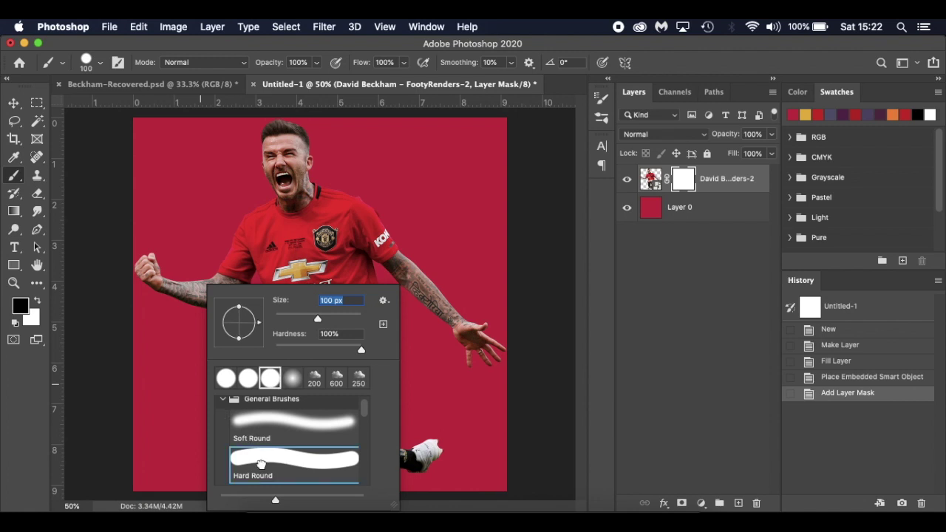
pyautogui.click(159, 383)
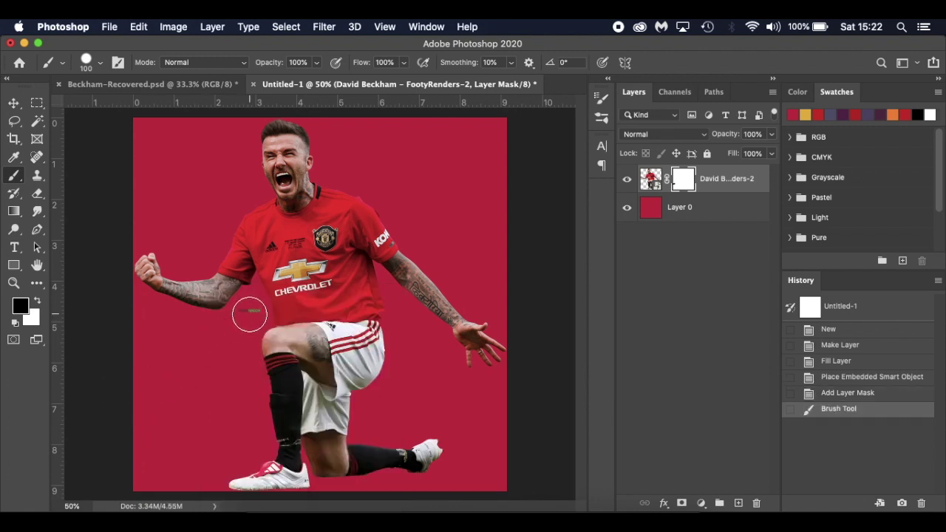
pyautogui.click(249, 313)
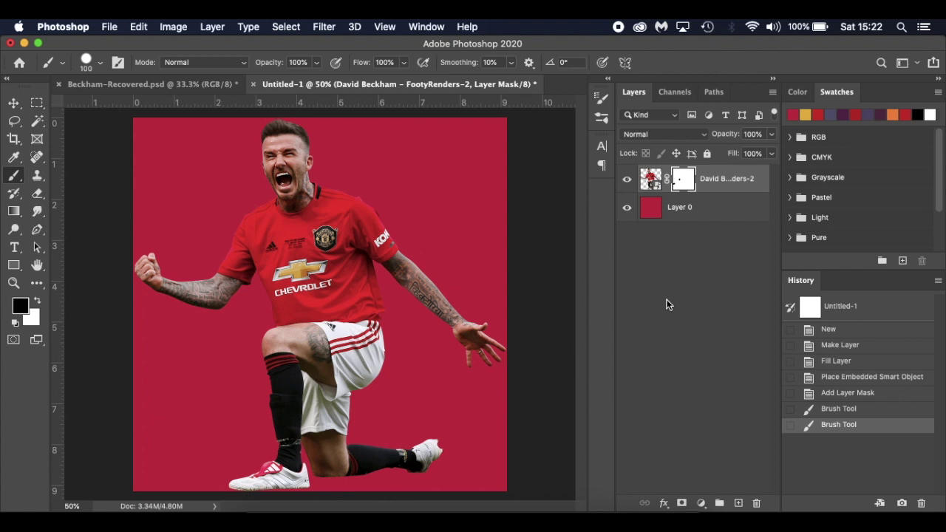
# - Scale the player down proportionally to leave a margin around him and reposition him near the centre of the canvas
pyautogui.press('super+t')
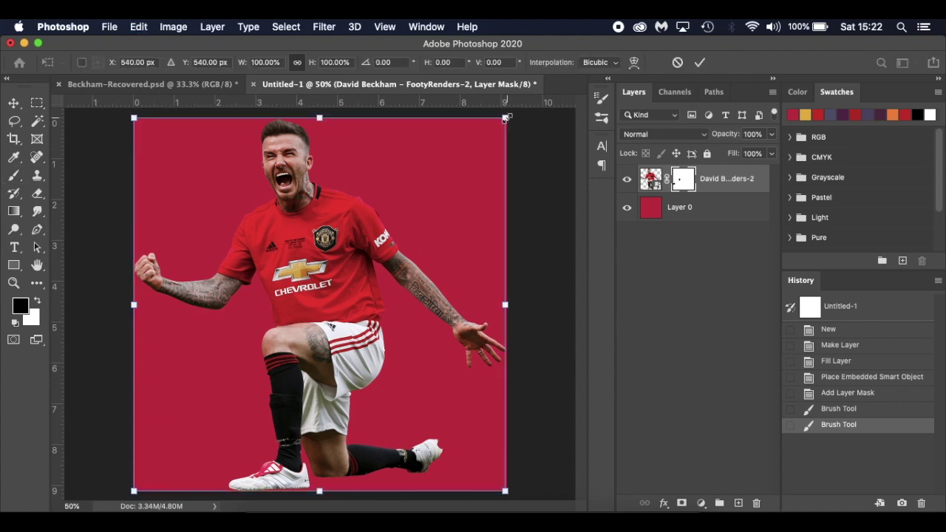
pyautogui.moveTo(505, 119); pyautogui.dragTo(467, 162)
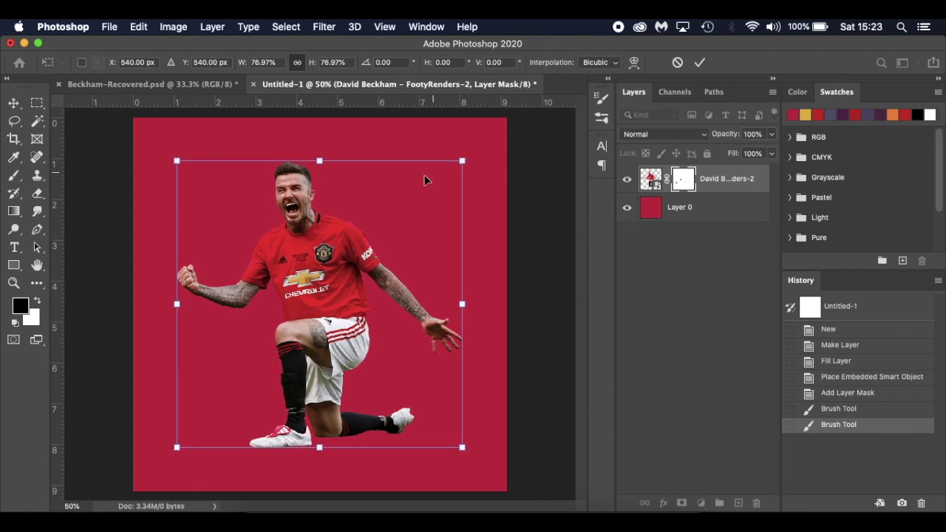
pyautogui.moveTo(334, 234); pyautogui.dragTo(327, 229)
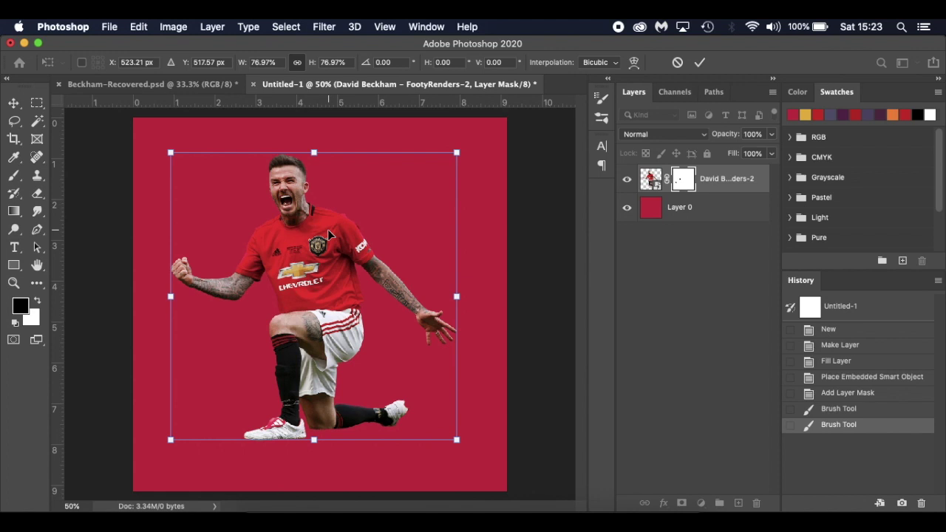
pyautogui.moveTo(456, 153); pyautogui.dragTo(463, 148)
pyautogui.moveTo(335, 250); pyautogui.dragTo(341, 250)
pyautogui.press('Return')
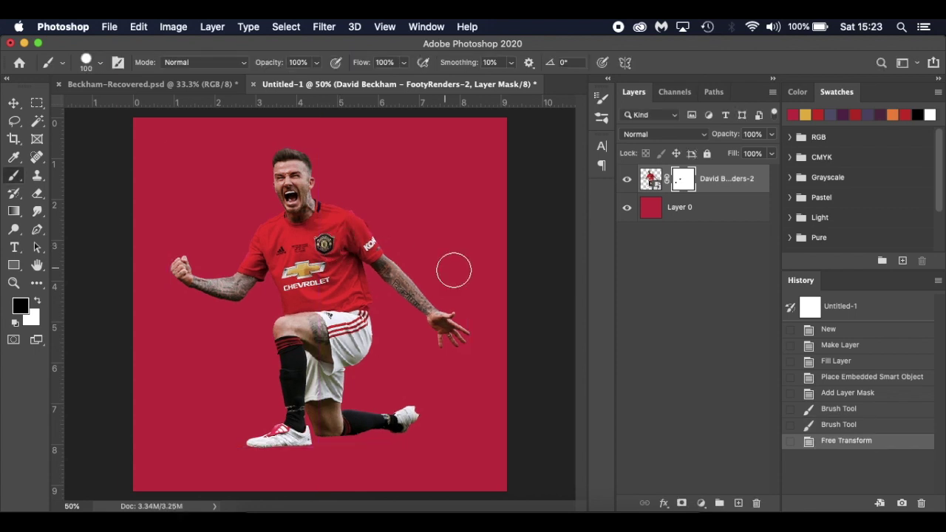
# - Set the foreground colour to dark purple #57284c and draw an ellipse about 872 by 582 px filled with it, directly above Layer 0 behind the player
pyautogui.press('v')
pyautogui.click(735, 218)
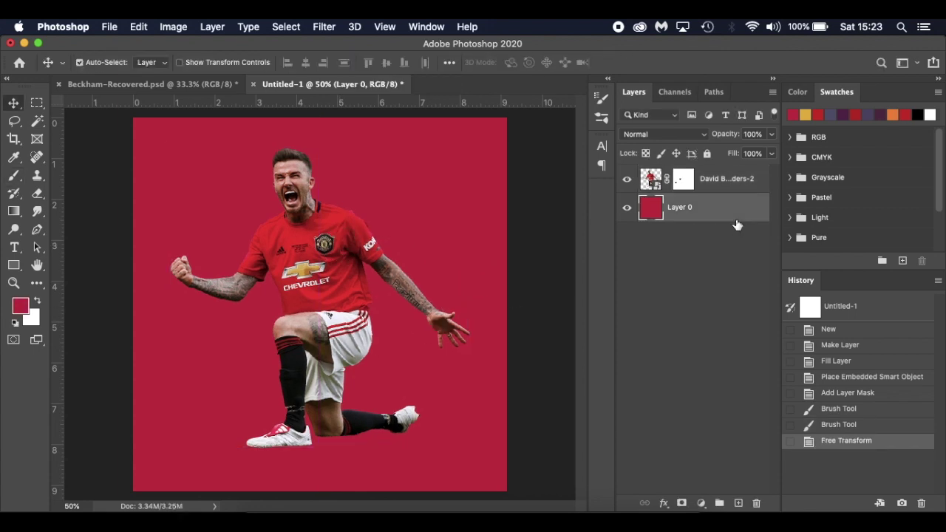
pyautogui.click(12, 273)
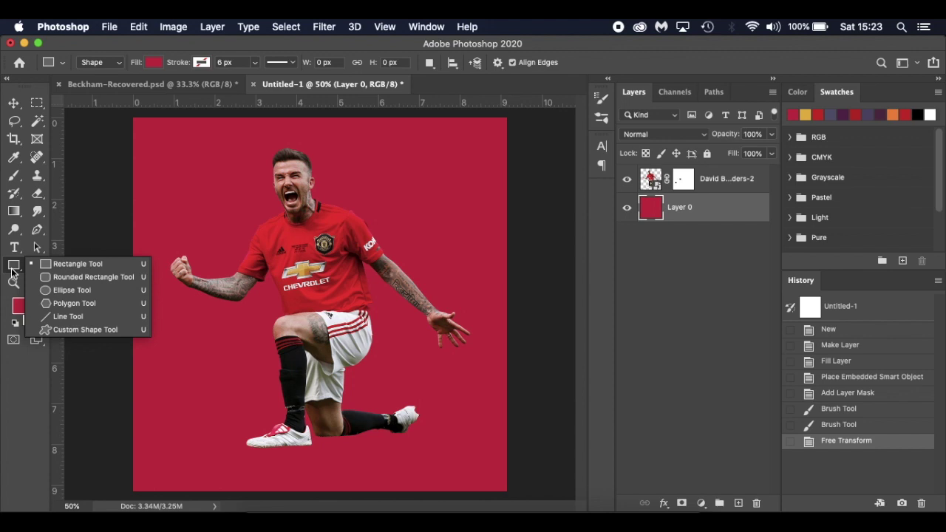
pyautogui.click(102, 289)
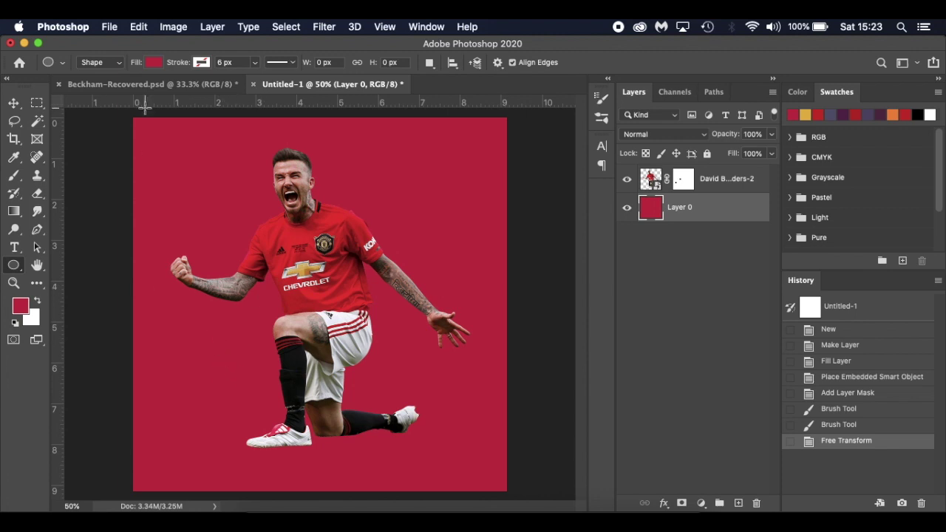
pyautogui.click(154, 63)
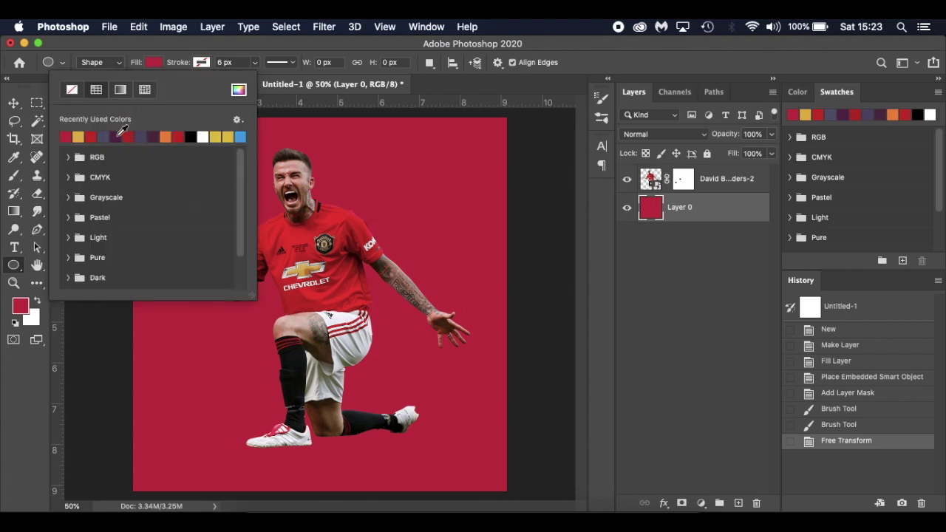
pyautogui.click(118, 136)
pyautogui.click(156, 61)
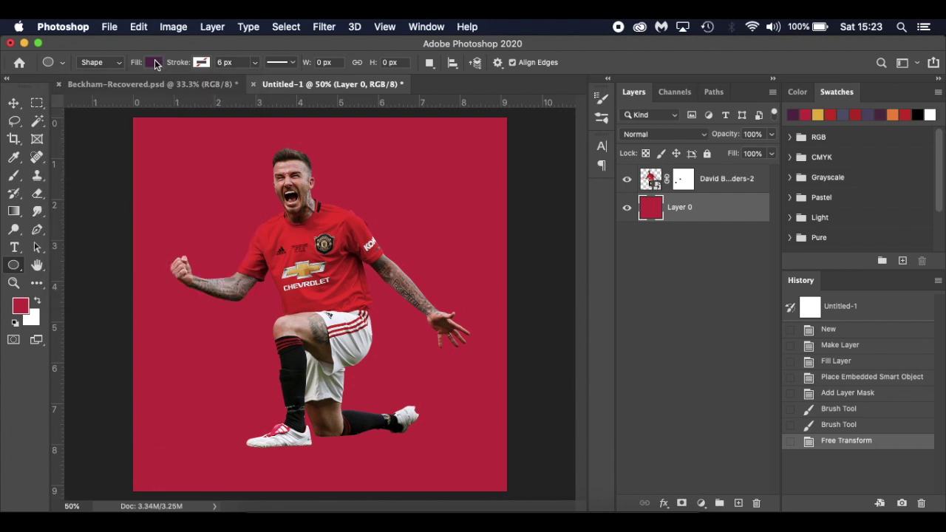
pyautogui.click(792, 117)
pyautogui.click(21, 306)
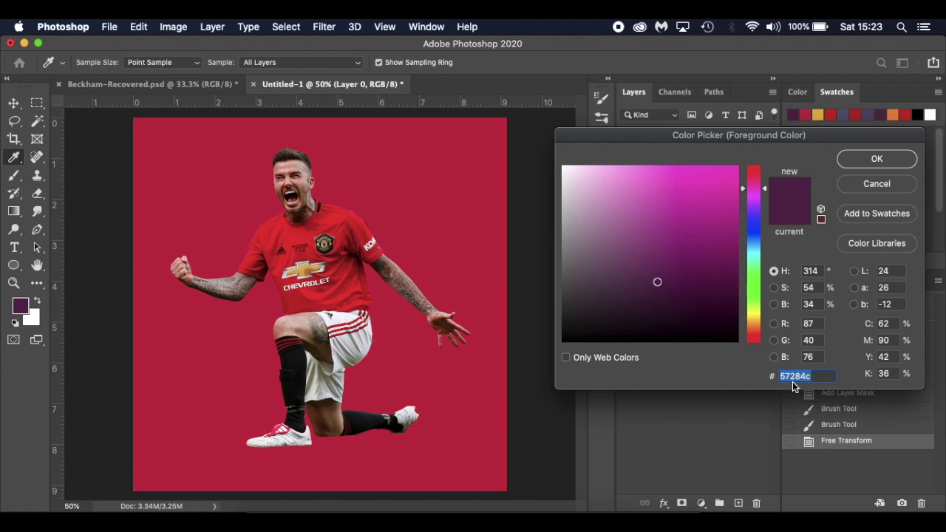
pyautogui.click(887, 159)
pyautogui.press('u')
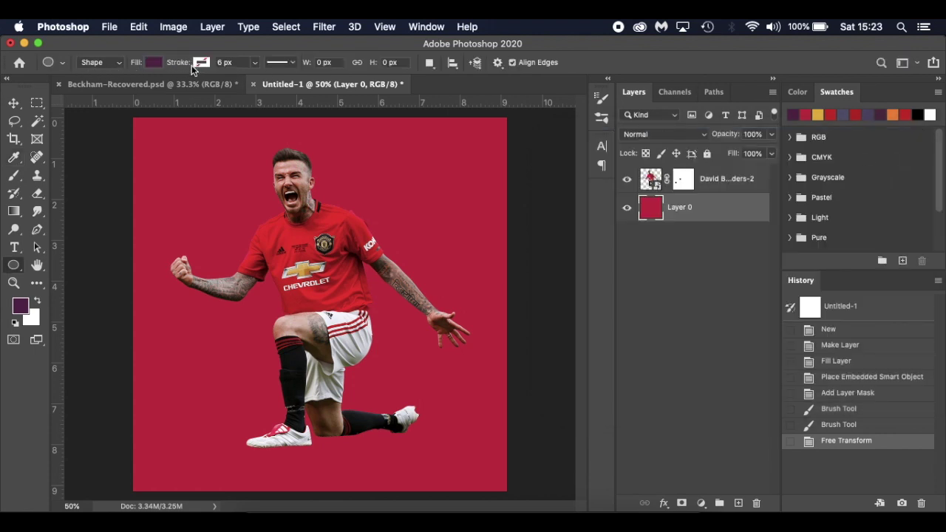
pyautogui.moveTo(195, 413); pyautogui.dragTo(495, 215)
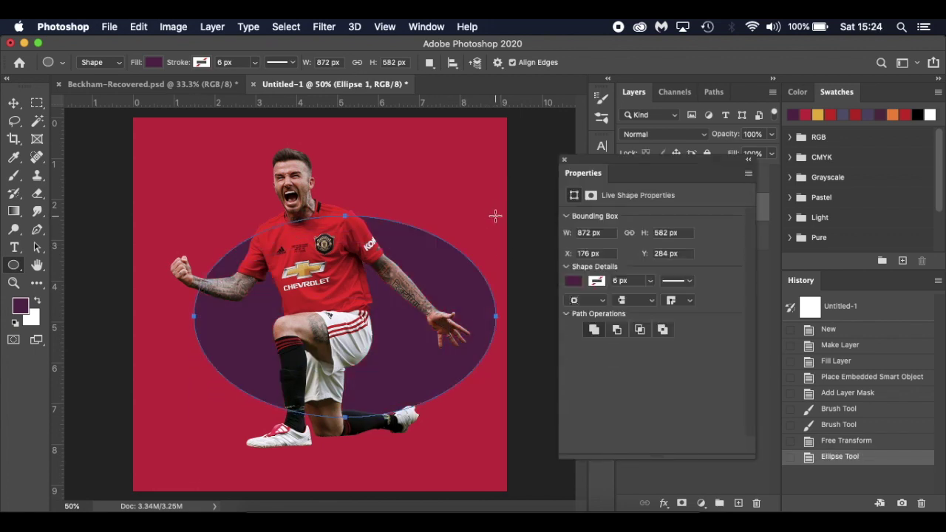
pyautogui.click(564, 160)
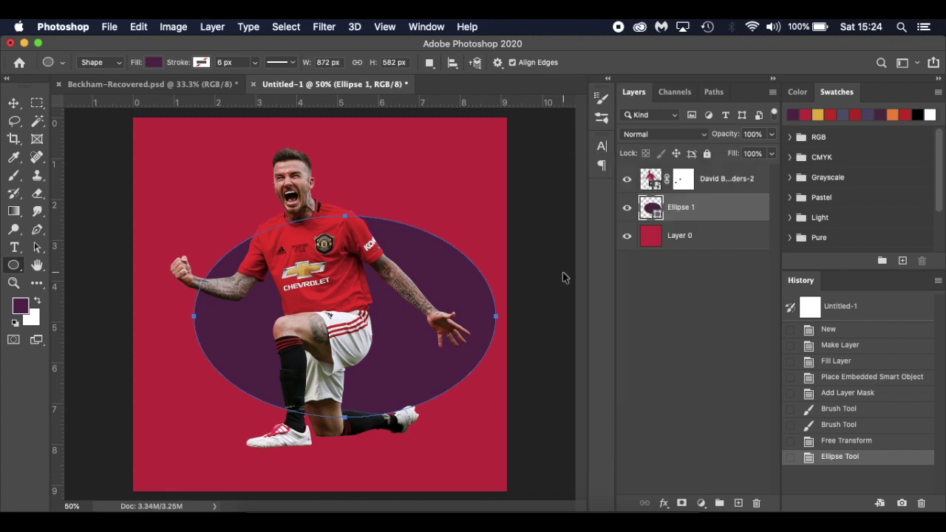
# - Rotate the purple ellipse counterclockwise and shift it past the canvas's right edge, accepting conversion to a regular path and suppressing further warnings
pyautogui.press('super+t')
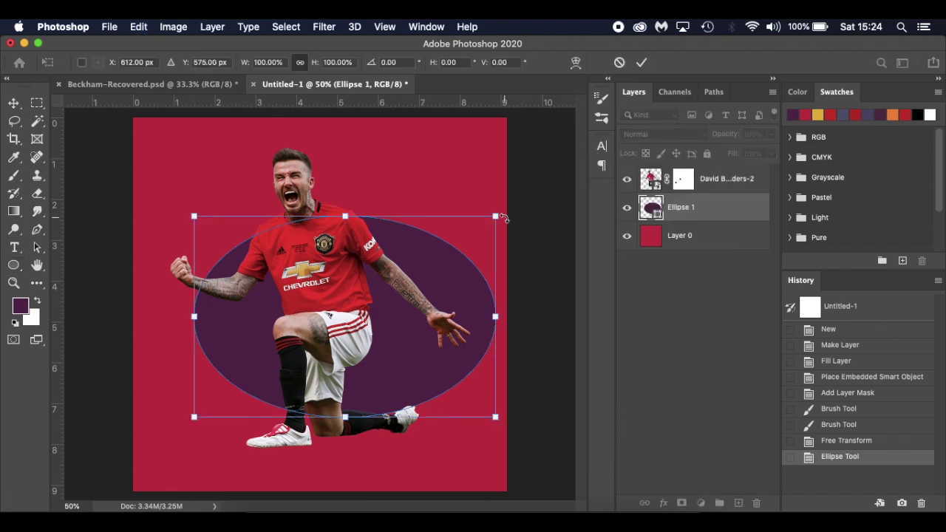
pyautogui.moveTo(505, 208); pyautogui.dragTo(465, 256)
pyautogui.moveTo(198, 291); pyautogui.dragTo(176, 287)
pyautogui.press('Return')
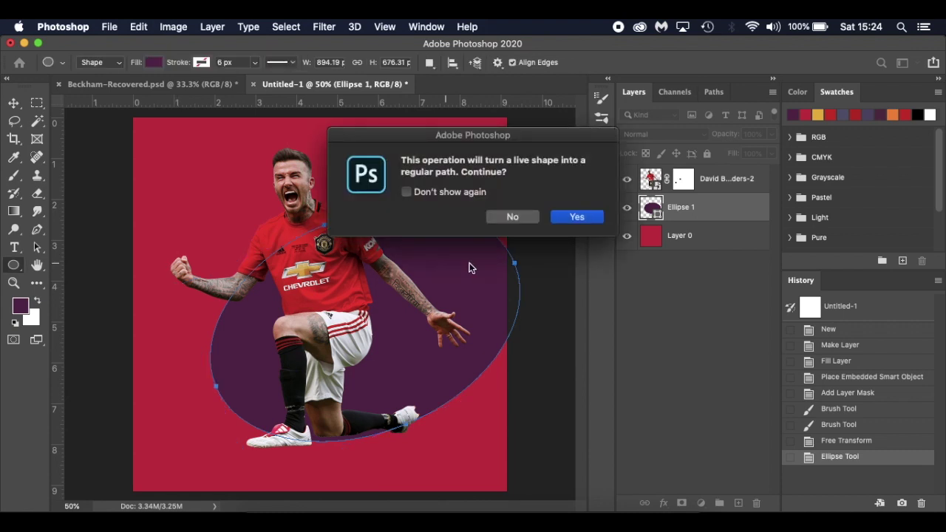
pyautogui.click(406, 191)
pyautogui.click(575, 217)
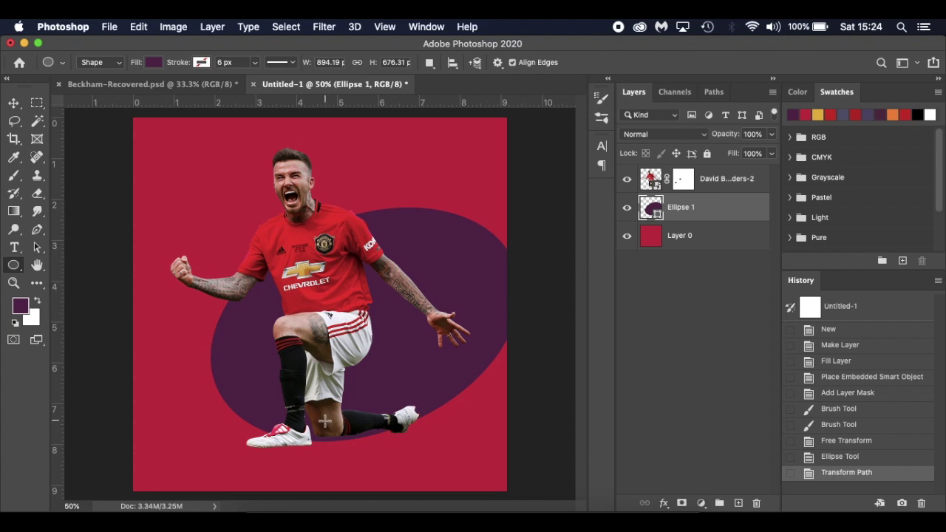
# - Draw a second ellipse about 885 by 574 px behind the player, extending past the canvas's left edge, and fill it with white
pyautogui.moveTo(386, 432); pyautogui.dragTo(86, 239)
pyautogui.click(566, 162)
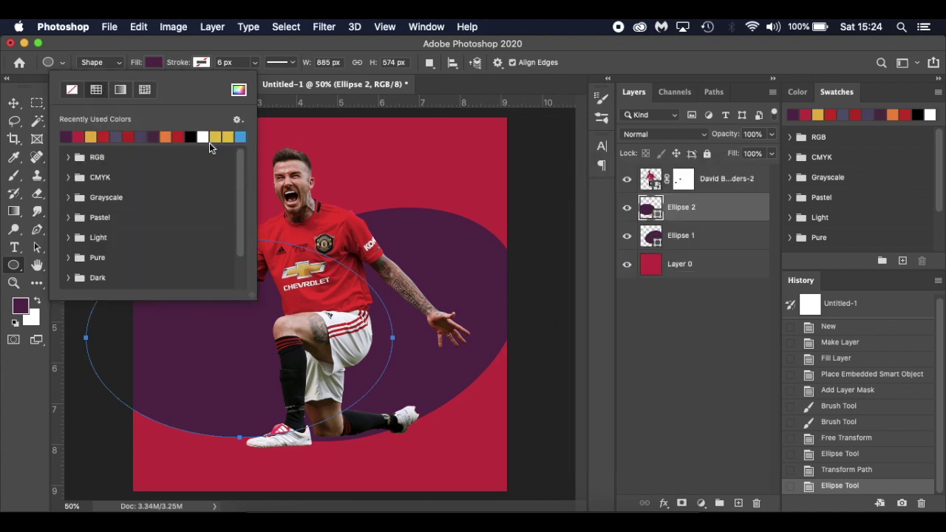
pyautogui.click(204, 137)
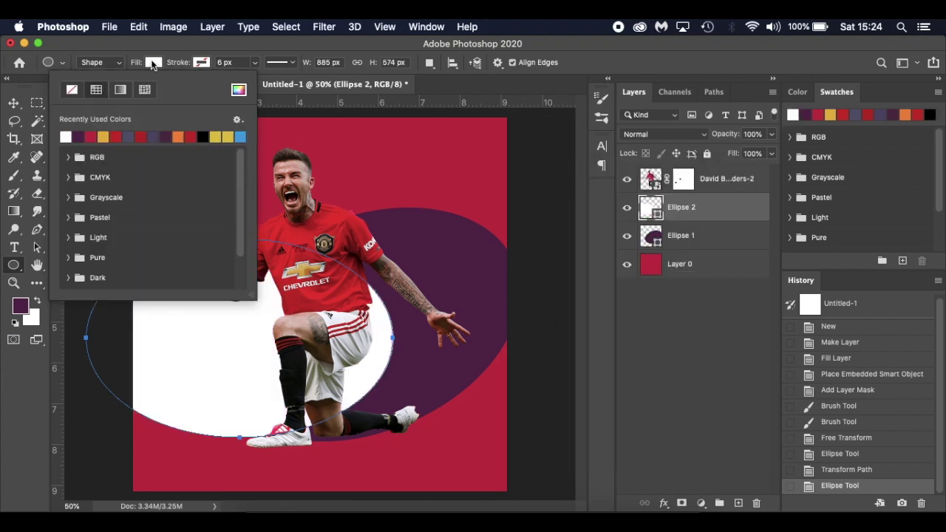
# - Rotate the white ellipse clockwise by about 7 degrees and shift it down and inward behind the player
pyautogui.click(153, 64)
pyautogui.press('super+t')
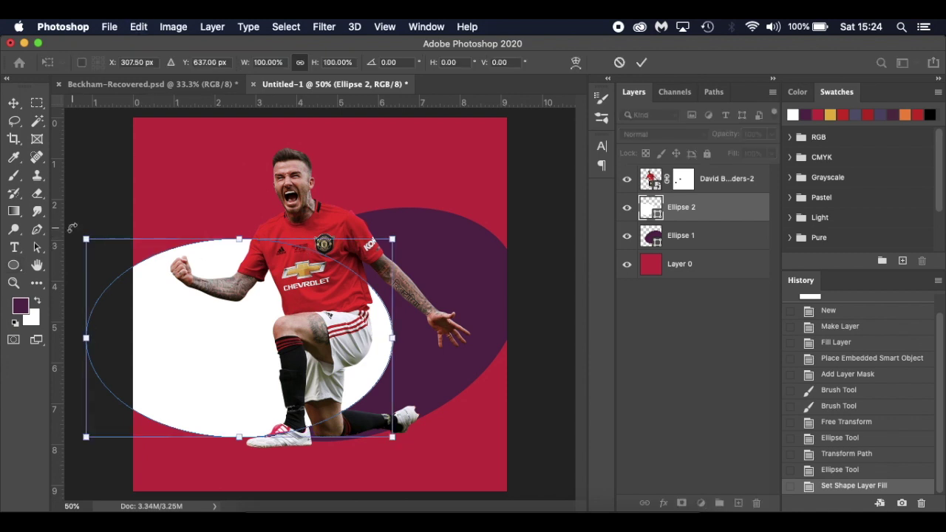
pyautogui.moveTo(74, 225); pyautogui.dragTo(107, 203)
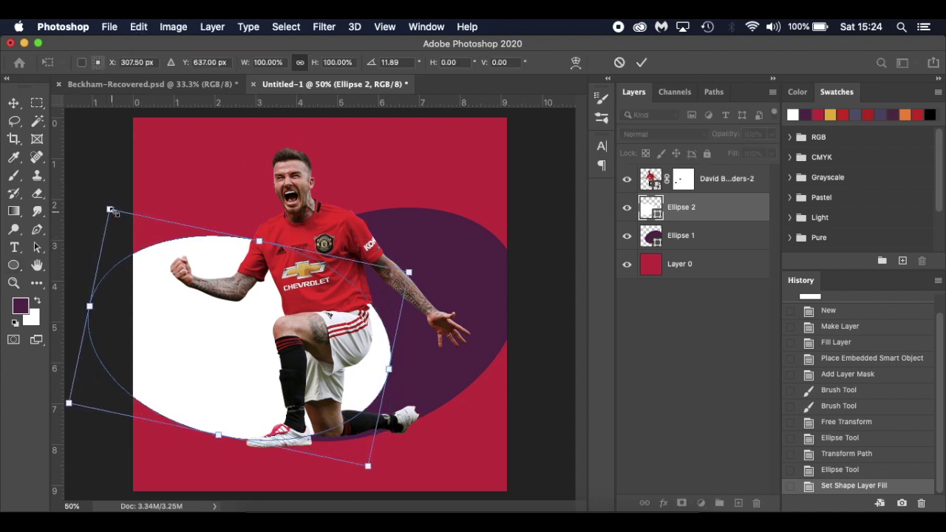
pyautogui.moveTo(141, 233); pyautogui.dragTo(146, 265)
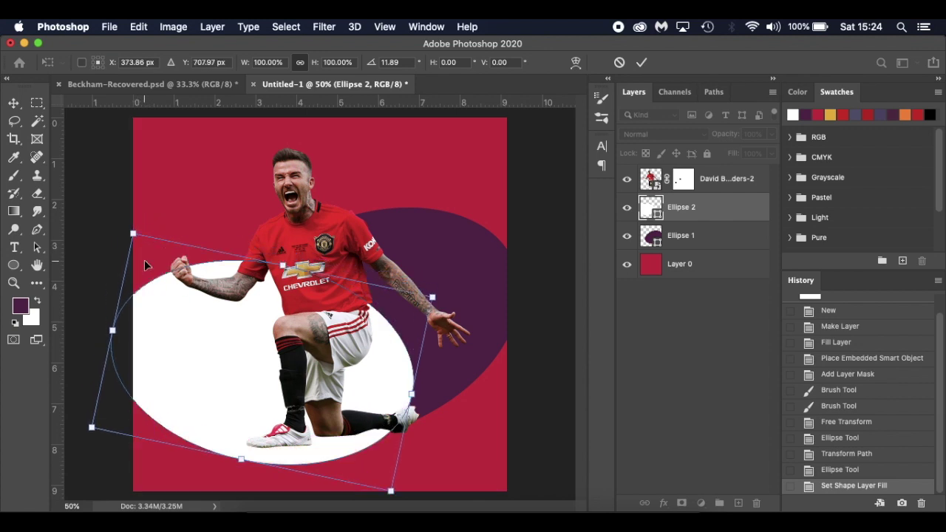
pyautogui.moveTo(110, 219); pyautogui.dragTo(107, 240)
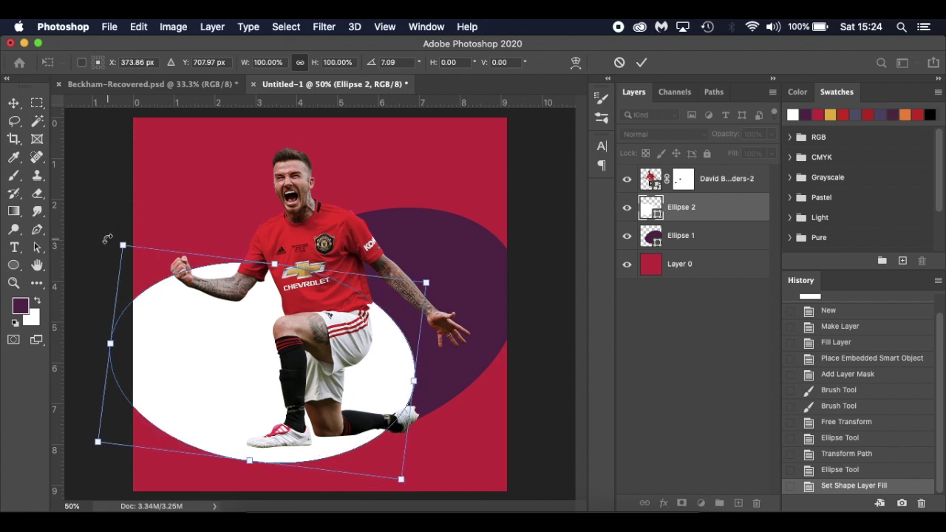
pyautogui.press('Return')
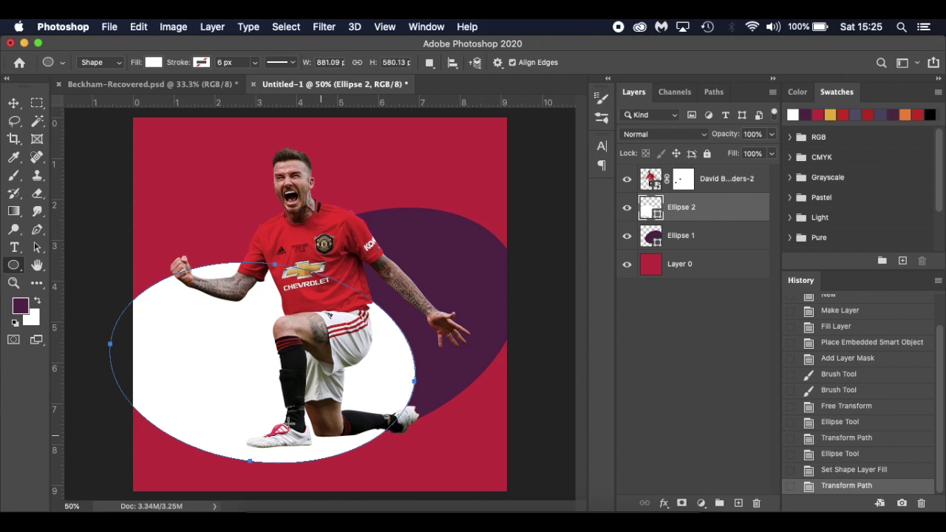
# - Draw a third ellipse about 983 by 684 px behind the player, fill it with slate blue #565771 and match the foreground colour
pyautogui.moveTo(142, 224); pyautogui.dragTo(480, 452)
pyautogui.click(565, 161)
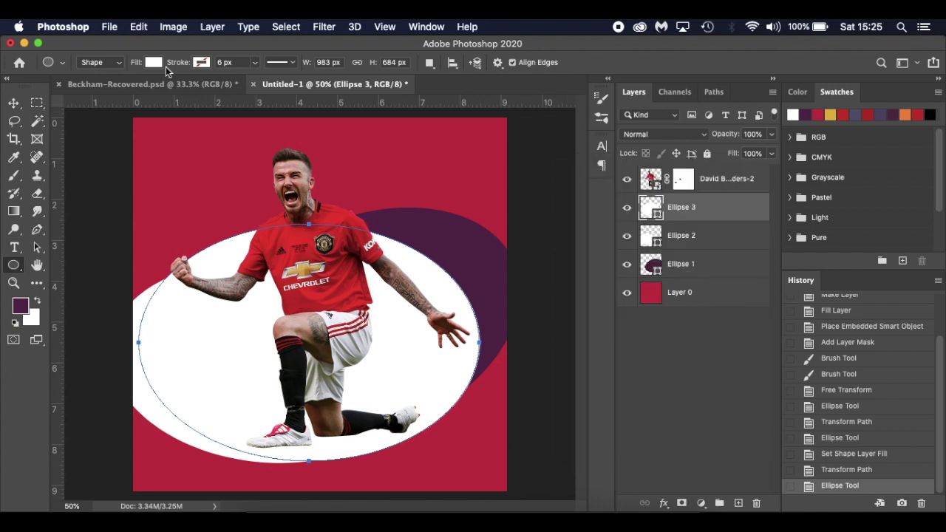
pyautogui.click(160, 64)
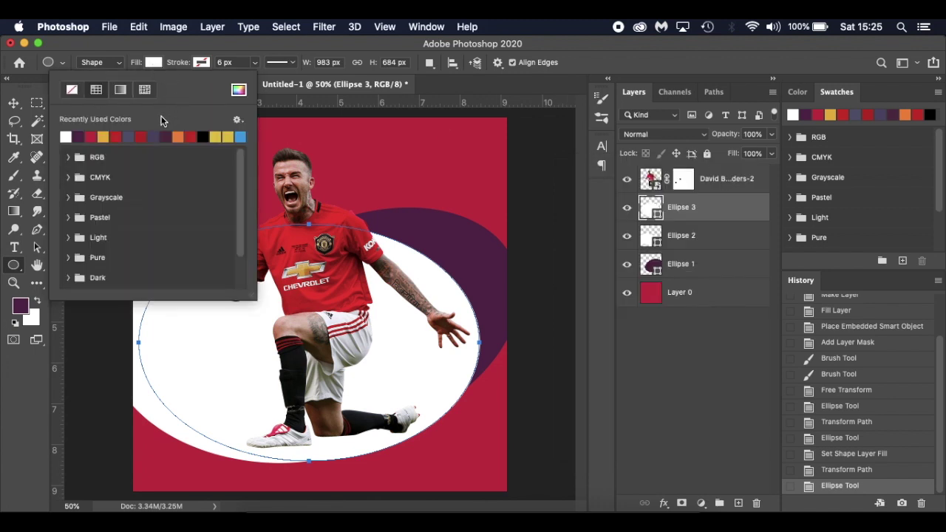
pyautogui.click(130, 136)
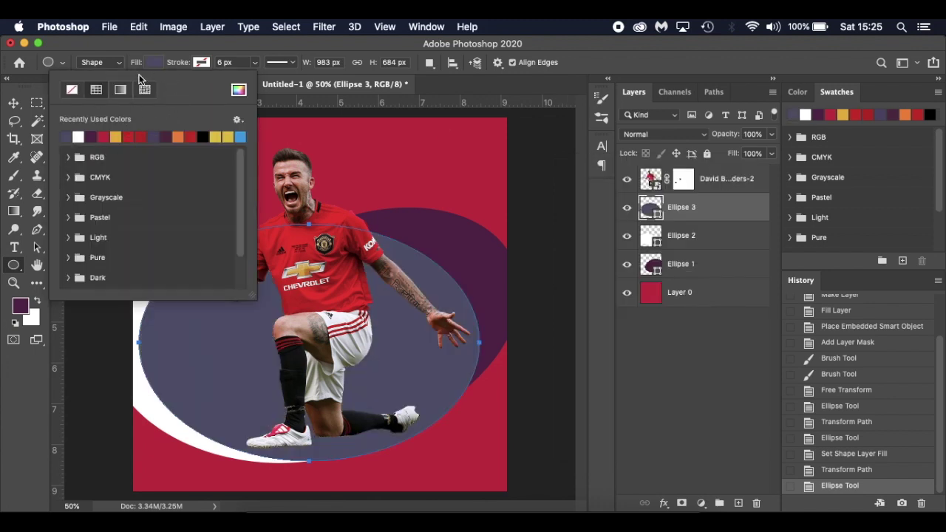
pyautogui.click(148, 65)
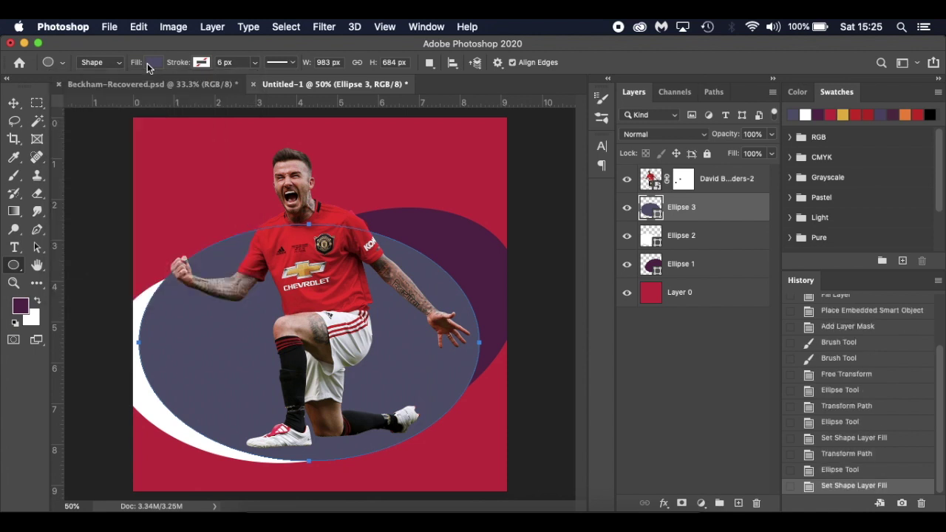
pyautogui.click(793, 115)
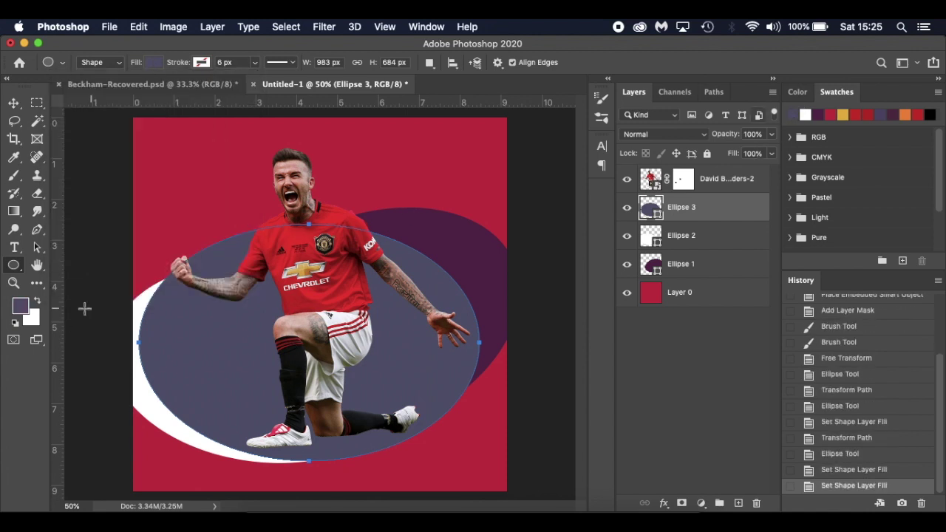
pyautogui.click(21, 306)
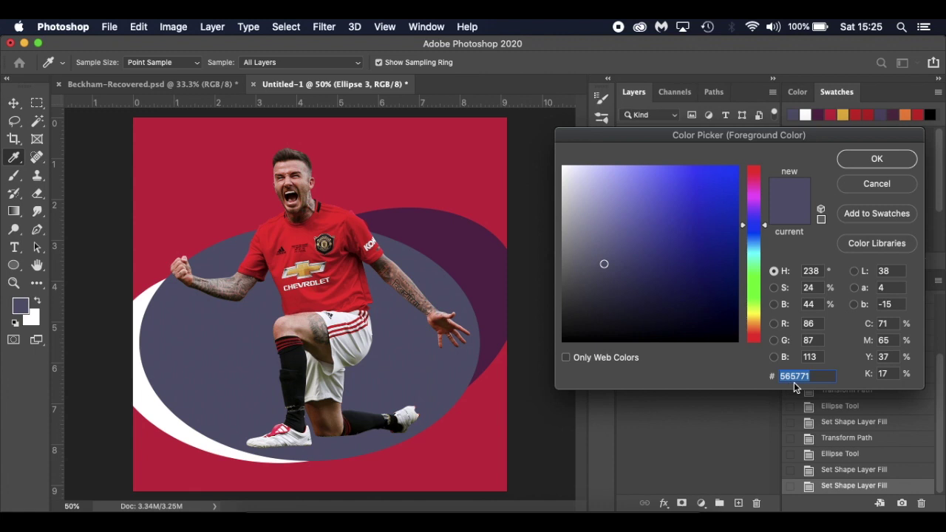
pyautogui.click(875, 160)
# - Enlarge the slate blue ellipse to about 104%, rotate it clockwise about 4 degrees and shift it up past the canvas's left edge
pyautogui.press('super+t')
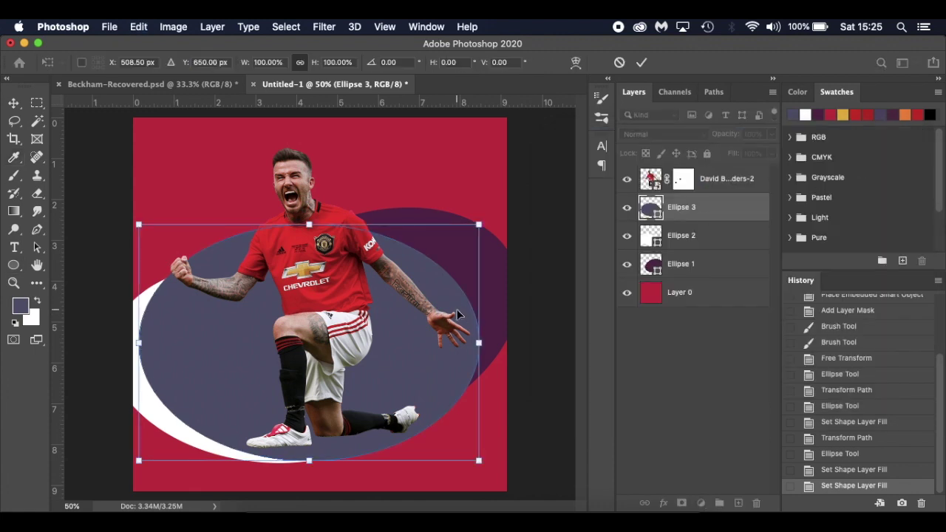
pyautogui.moveTo(170, 311); pyautogui.dragTo(175, 290)
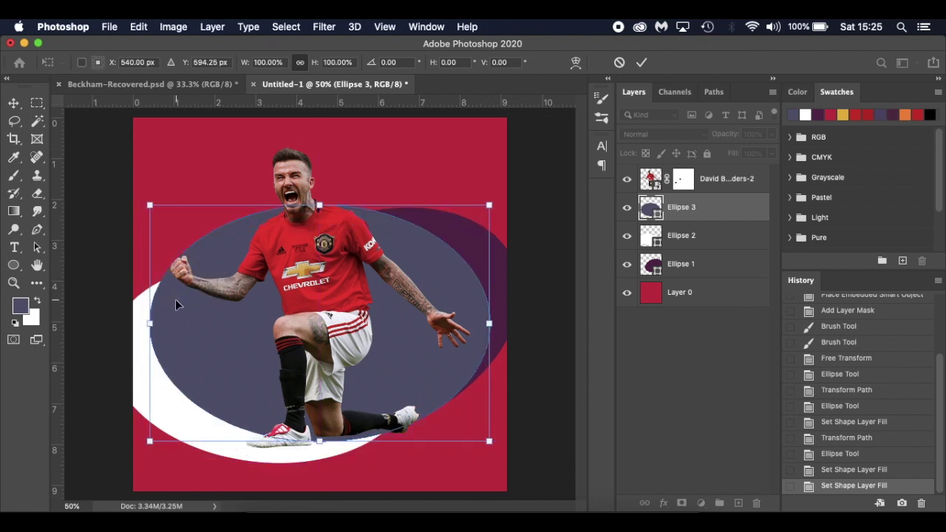
pyautogui.moveTo(198, 324)
pyautogui.mouseDown()
pyautogui.moveTo(188, 323)
pyautogui.moveTo(198, 324)
pyautogui.mouseUp()
pyautogui.moveTo(150, 204); pyautogui.dragTo(171, 212)
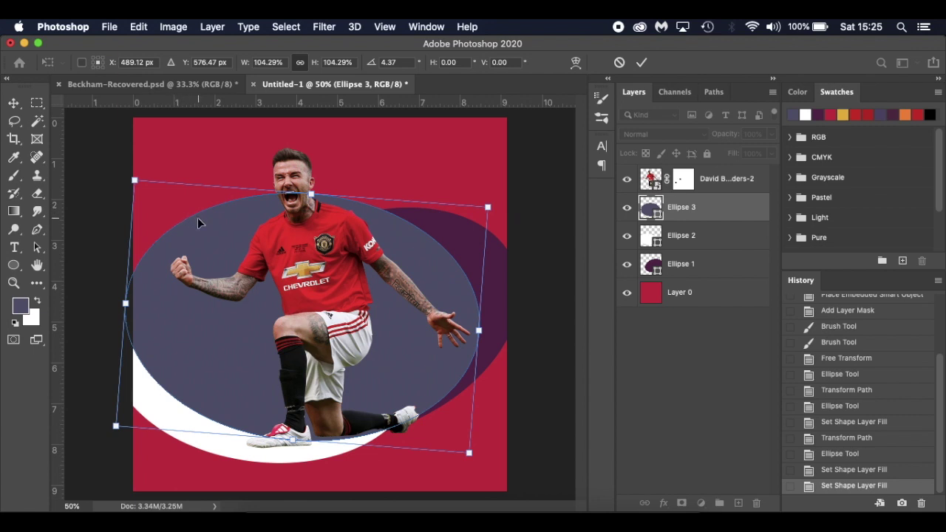
pyautogui.press('Return')
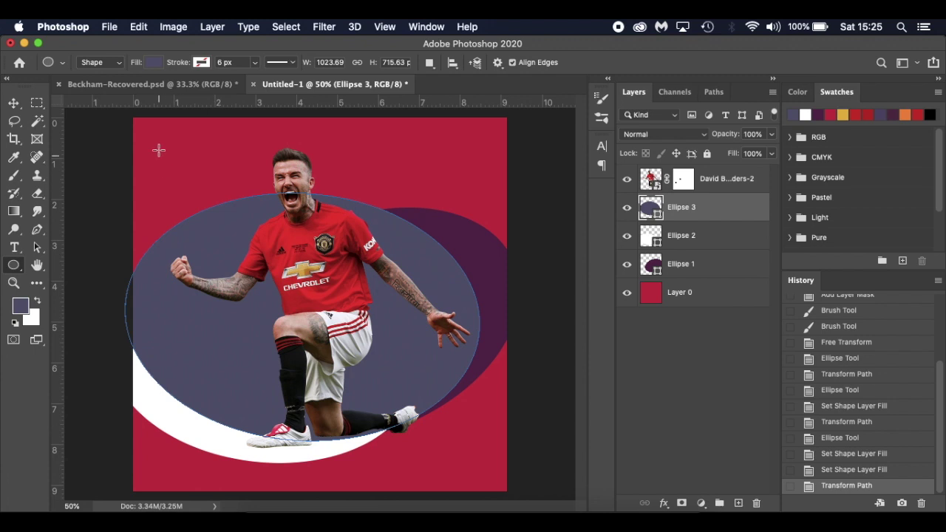
# - Draw a fourth, upright ellipse about 667 by 902 px behind the player, fill it with red #c71b11 and match the foreground colour
pyautogui.moveTo(152, 146); pyautogui.dragTo(385, 459)
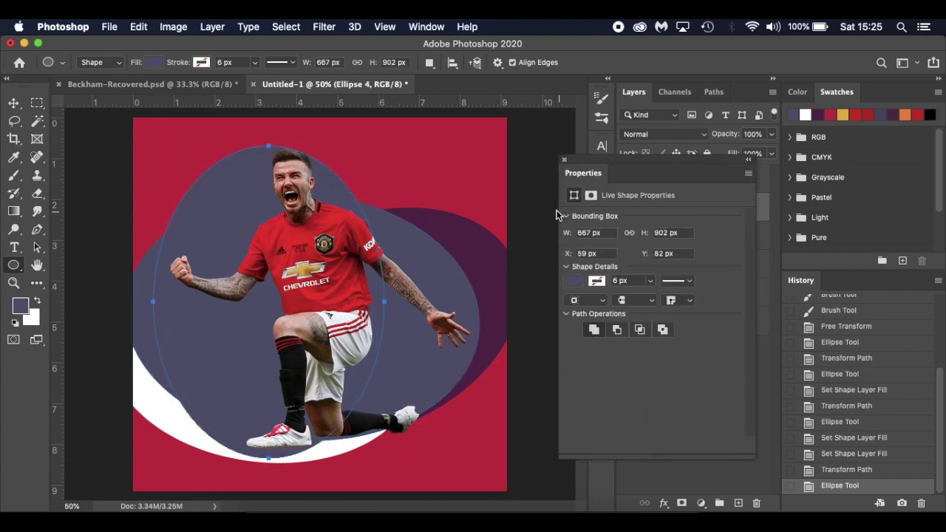
pyautogui.click(565, 162)
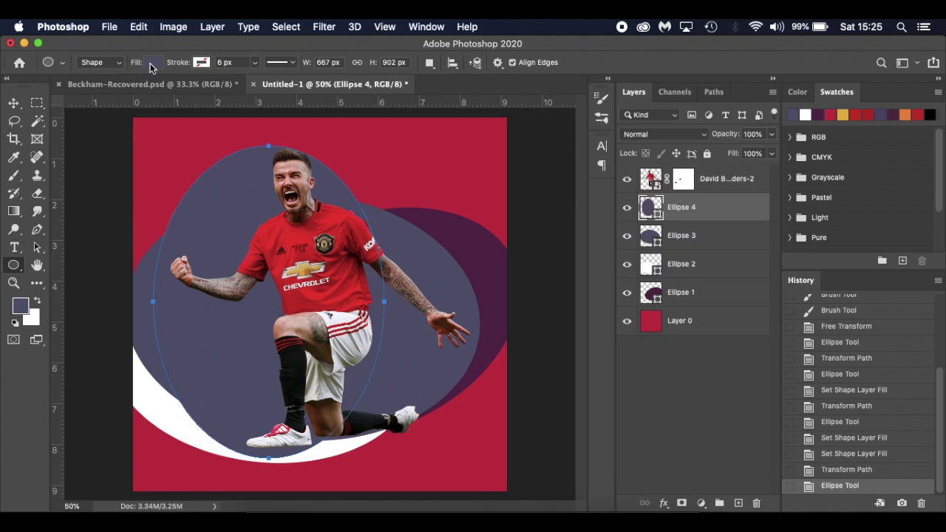
pyautogui.click(153, 63)
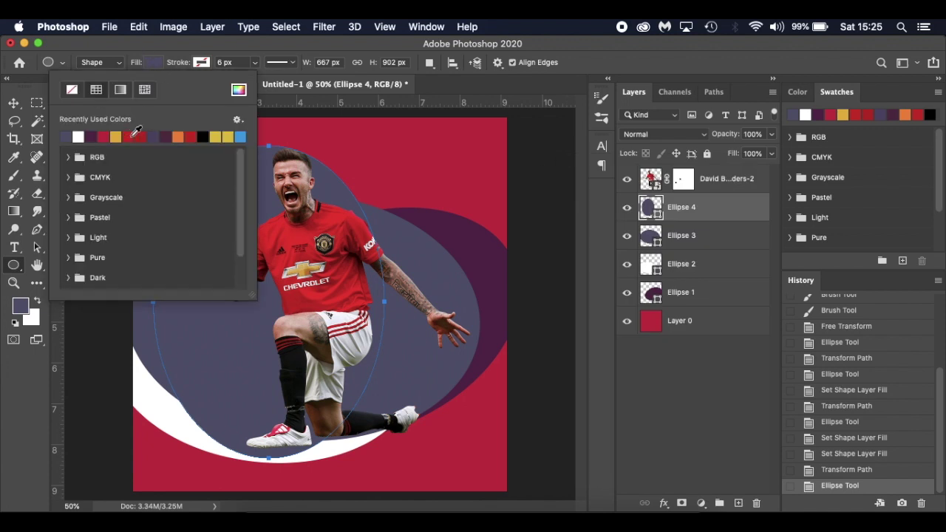
pyautogui.click(135, 135)
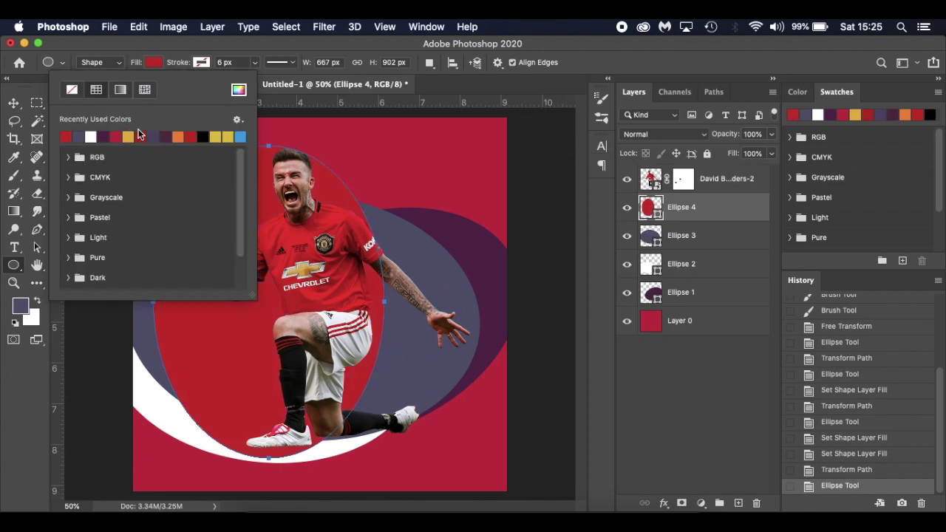
pyautogui.click(150, 64)
pyautogui.click(794, 115)
pyautogui.click(20, 306)
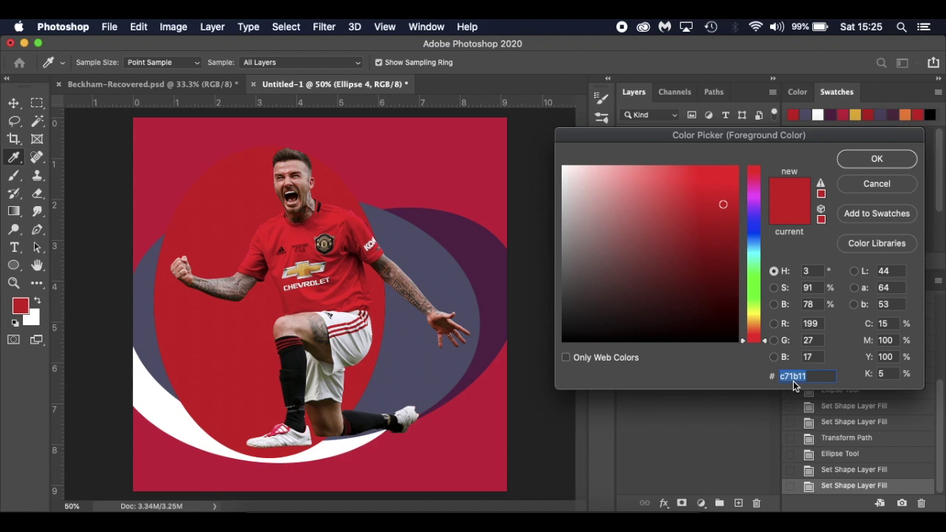
pyautogui.click(868, 164)
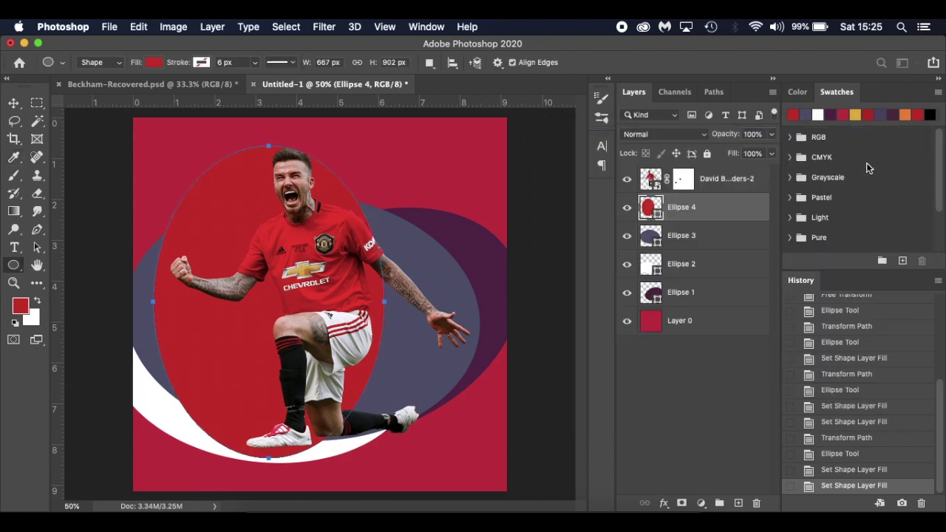
# - Rotate the red ellipse counterclockwise about 50 degrees, stretch it to about 105% by 109% and move it towards the canvas's upper left
pyautogui.press('super+t')
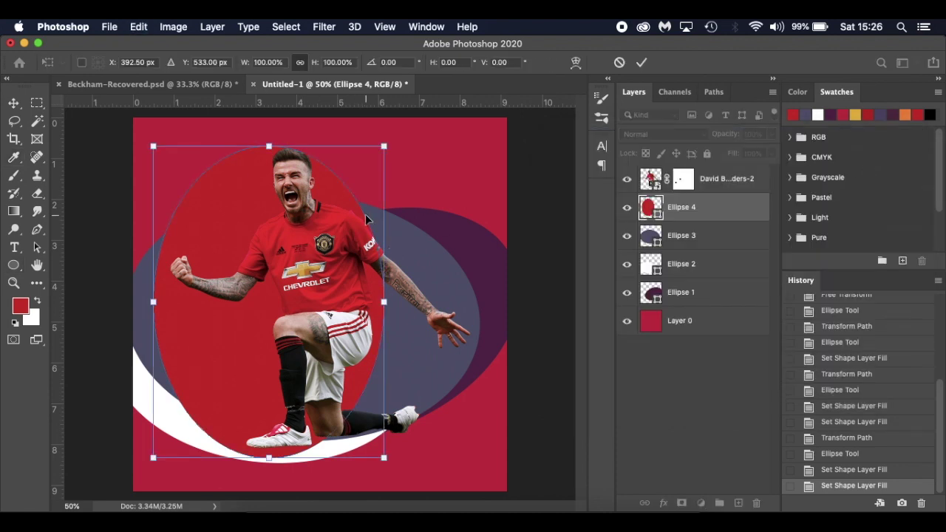
pyautogui.moveTo(396, 174); pyautogui.dragTo(315, 105)
pyautogui.moveTo(259, 137); pyautogui.dragTo(266, 120)
pyautogui.moveTo(469, 361); pyautogui.dragTo(507, 317)
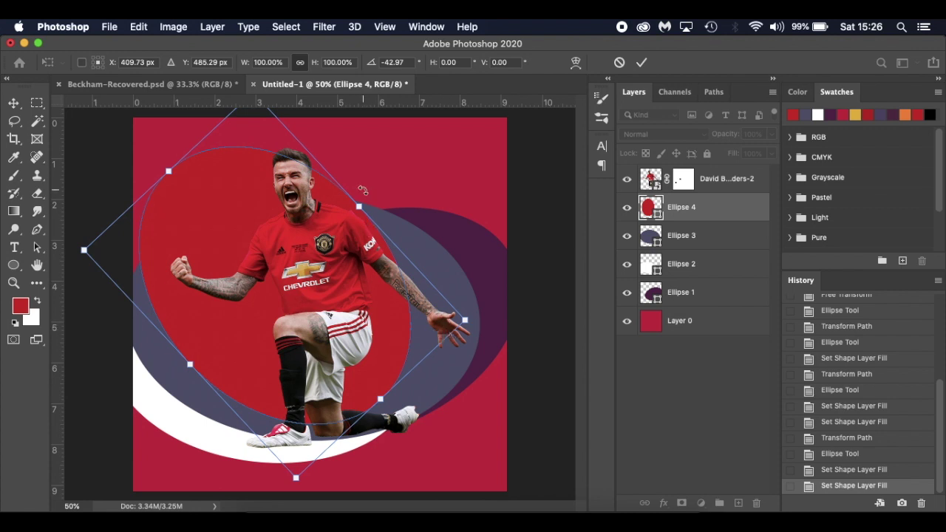
pyautogui.moveTo(360, 207)
pyautogui.mouseDown()
pyautogui.moveTo(401, 164)
pyautogui.moveTo(356, 211)
pyautogui.mouseUp()
pyautogui.moveTo(379, 402); pyautogui.dragTo(411, 418)
pyautogui.moveTo(396, 324); pyautogui.dragTo(420, 304)
pyautogui.moveTo(134, 185); pyautogui.dragTo(126, 207)
pyautogui.moveTo(224, 227); pyautogui.dragTo(193, 230)
pyautogui.moveTo(463, 281); pyautogui.dragTo(492, 283)
pyautogui.moveTo(398, 334)
pyautogui.mouseDown()
pyautogui.moveTo(407, 339)
pyautogui.moveTo(398, 326)
pyautogui.mouseUp()
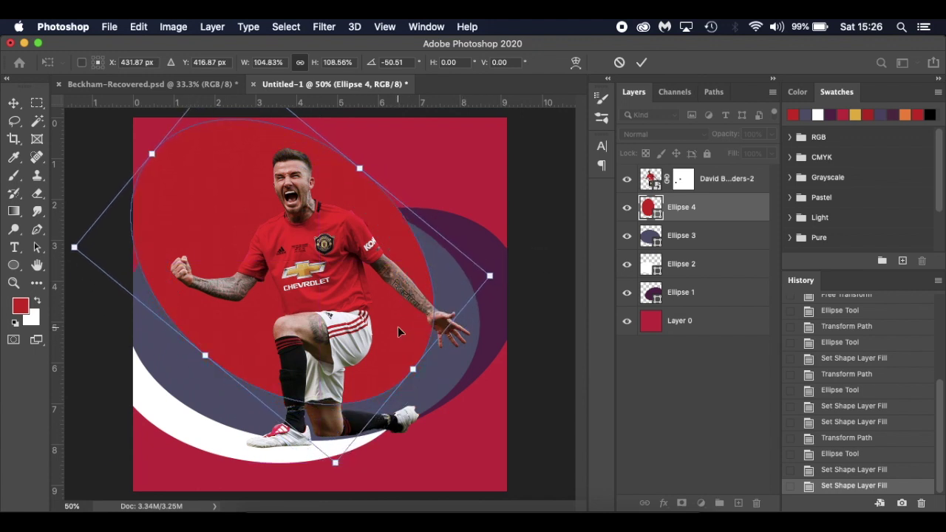
pyautogui.press('Return')
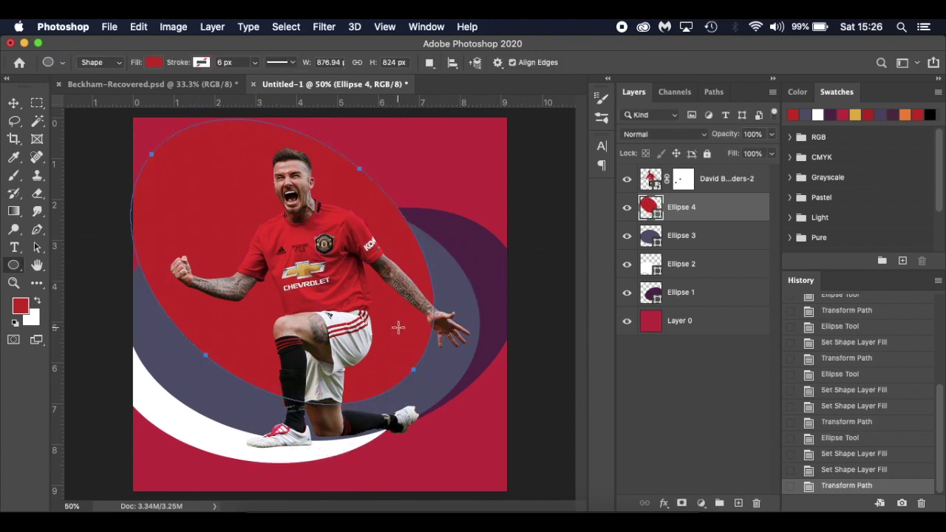
pyautogui.click(542, 355)
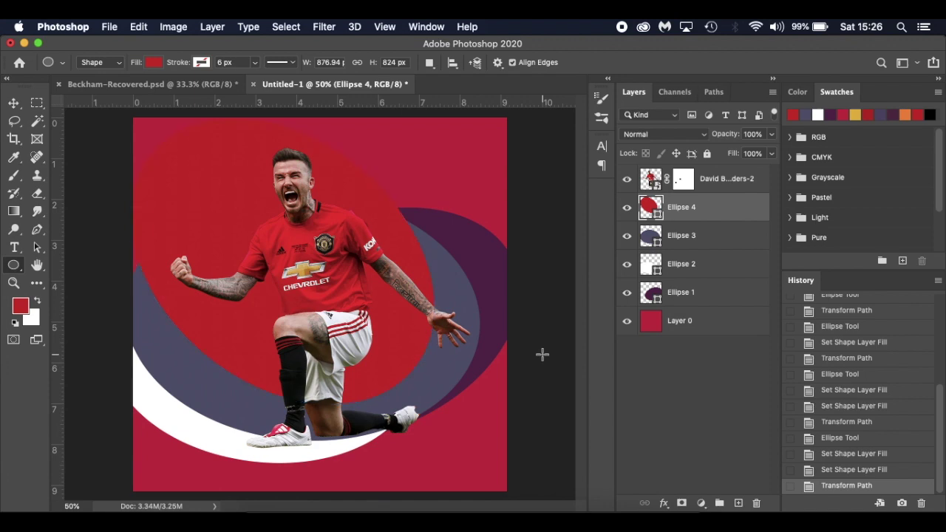
# - Check the finished Beckham-Recovered.psd poster for reference, and rename the player cutout's layer in the new document as Beckham
pyautogui.click(204, 82)
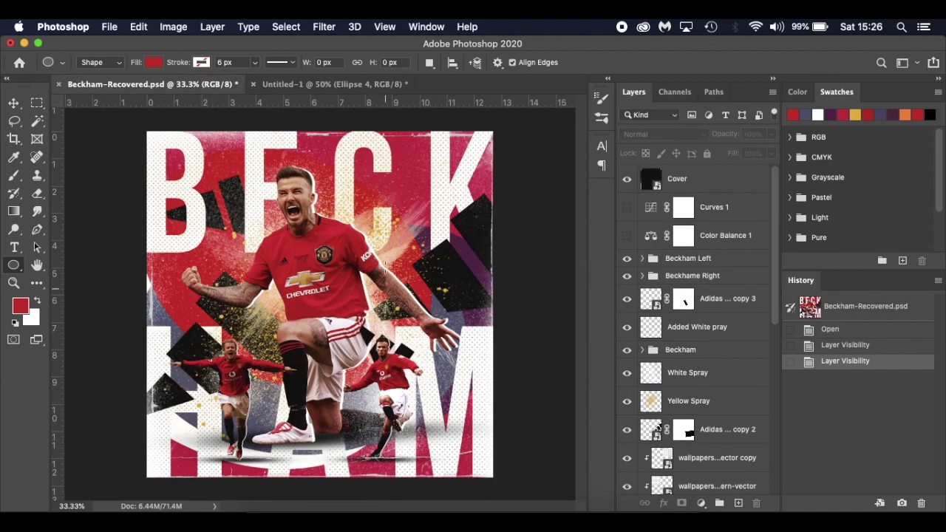
pyautogui.click(368, 88)
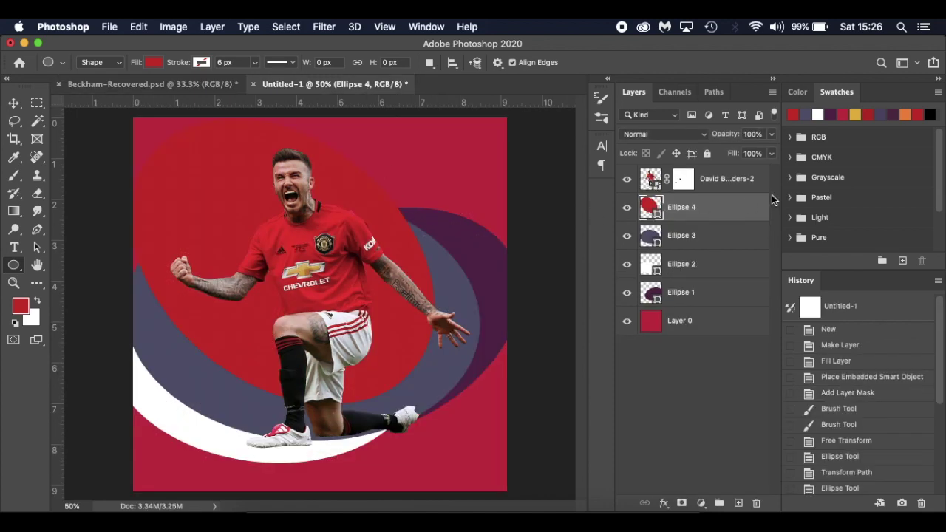
pyautogui.click(756, 186)
pyautogui.doubleClick(727, 178)
pyautogui.write('B')
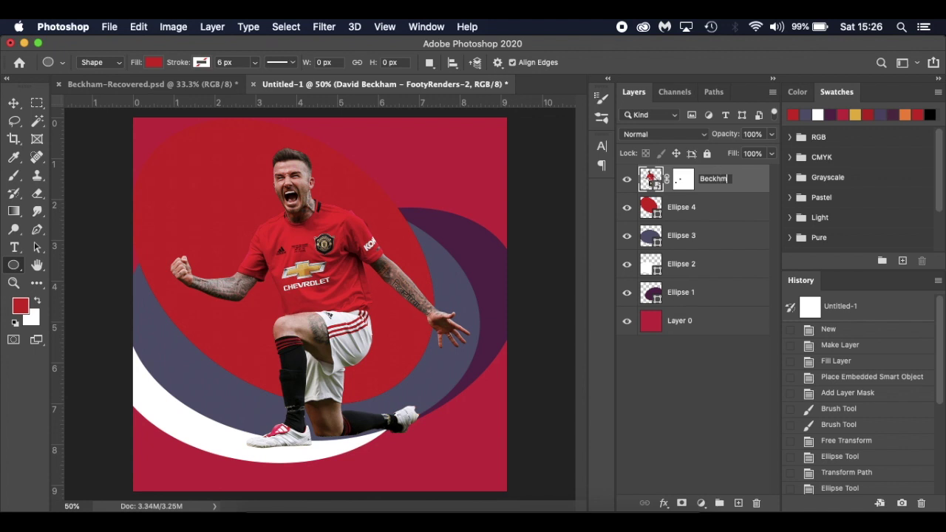
pyautogui.write('eckham')
pyautogui.press('Return')
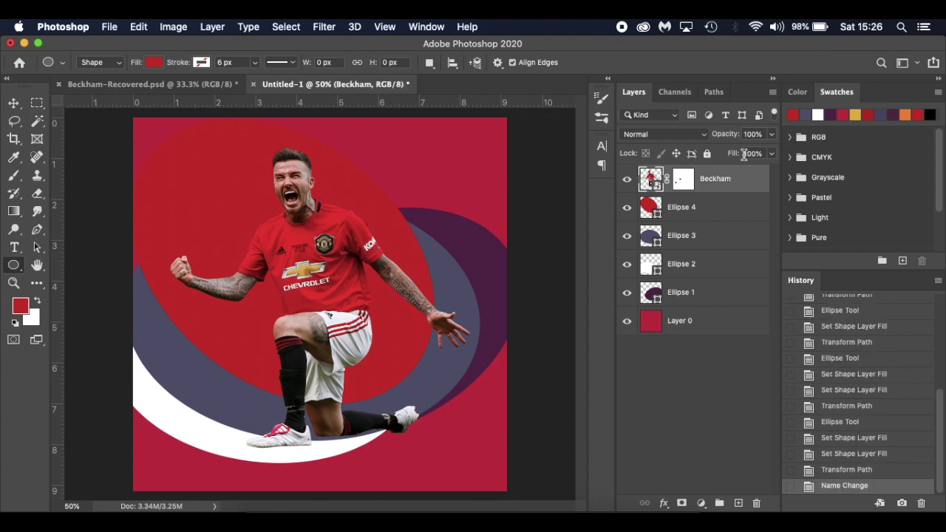
# - Place David Beckham - FootyRenders.png from the Latest Tutorial folder into the new poster, above the Beckham layer
pyautogui.click(272, 506)
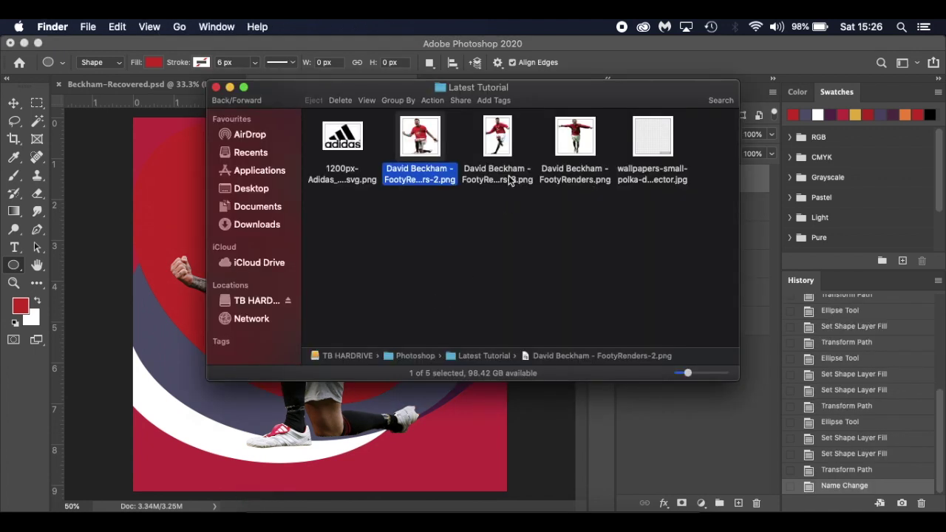
pyautogui.moveTo(575, 138); pyautogui.dragTo(205, 410)
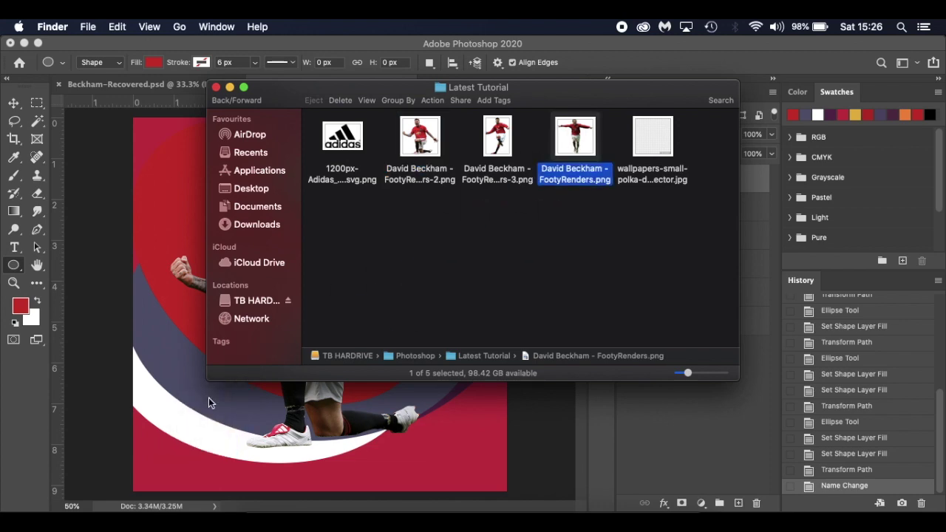
pyautogui.click(518, 409)
pyautogui.click(267, 508)
pyautogui.moveTo(576, 138); pyautogui.dragTo(221, 384)
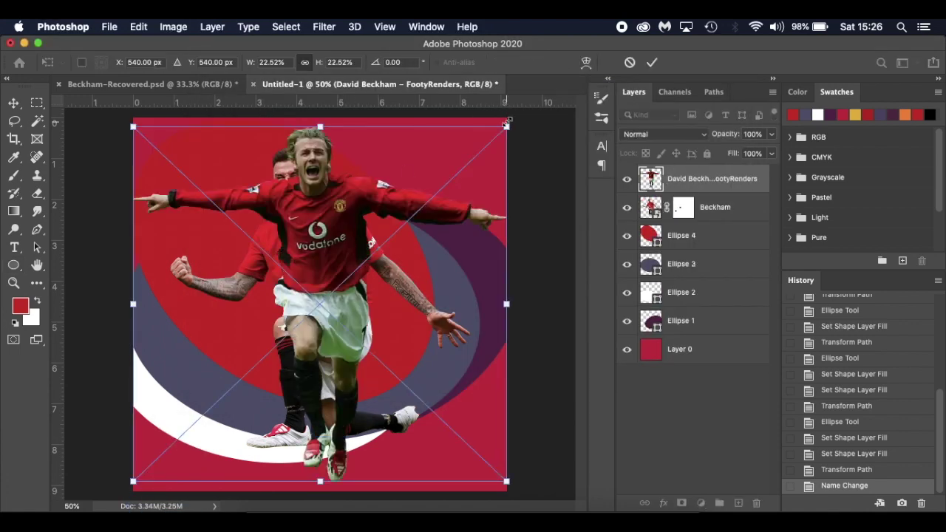
# - Scale the placed arms-out cutout to about 8% and position it beside the main player's front leg, around X 239, Y 815 px
pyautogui.moveTo(506, 127); pyautogui.dragTo(389, 212)
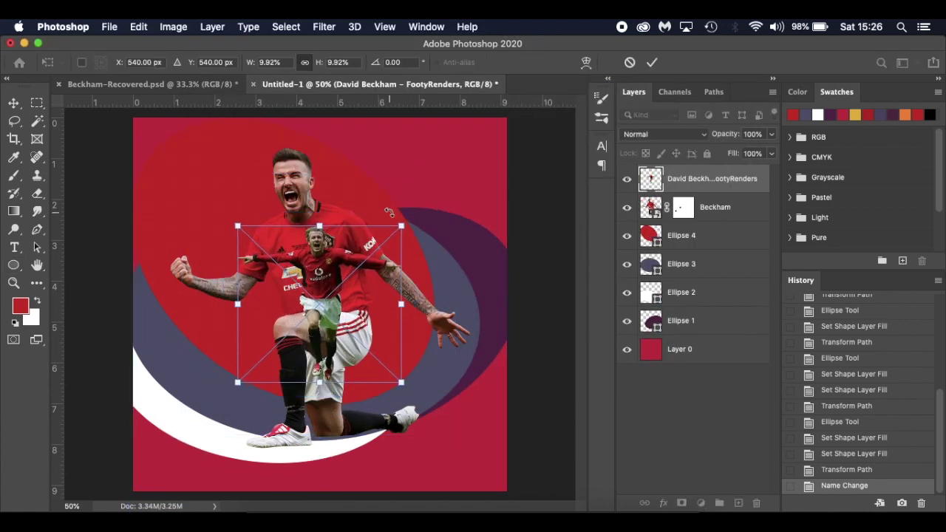
pyautogui.moveTo(370, 324); pyautogui.dragTo(288, 339)
pyautogui.moveTo(288, 292); pyautogui.dragTo(274, 302)
pyautogui.moveTo(248, 371); pyautogui.dragTo(253, 409)
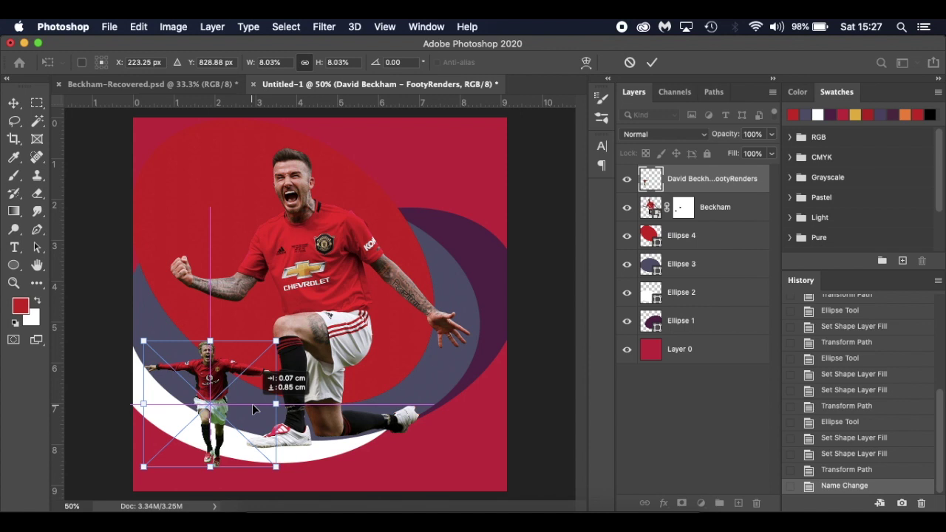
pyautogui.moveTo(253, 403); pyautogui.dragTo(256, 403)
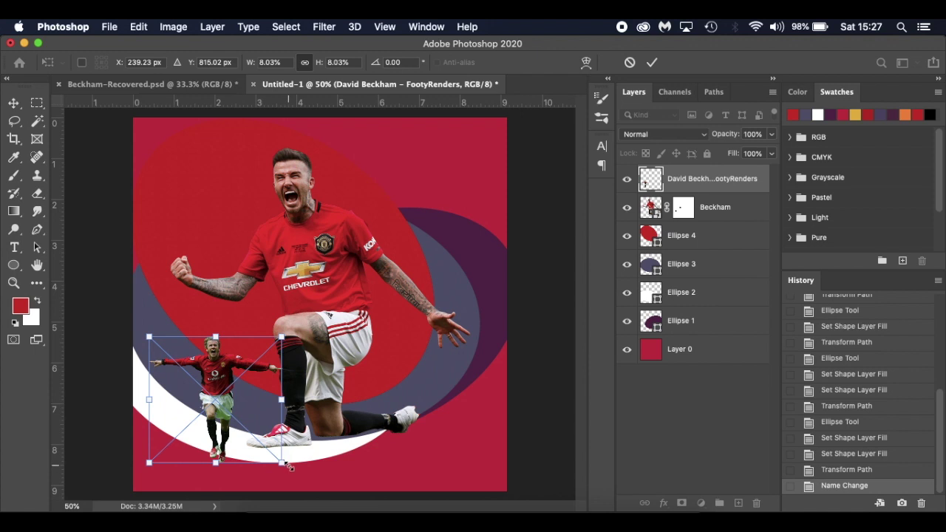
pyautogui.press('Return')
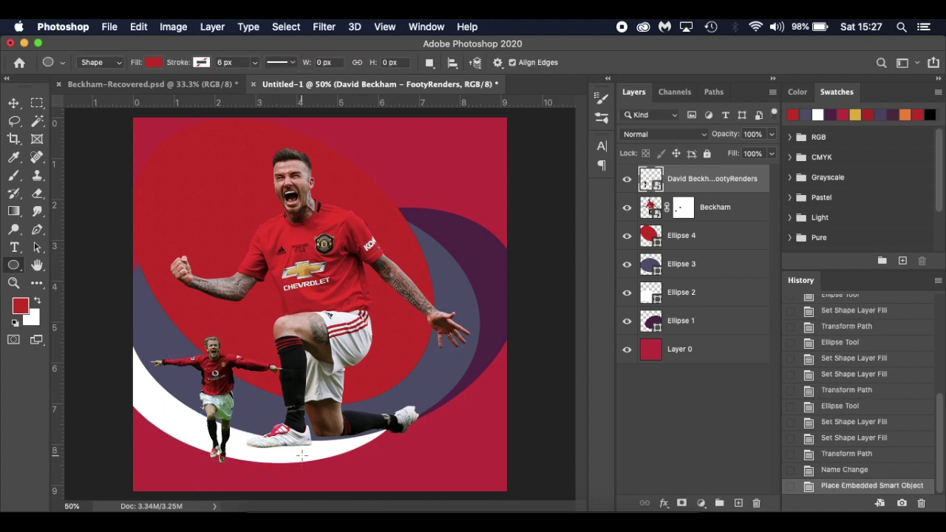
# - Nudge the white ellipse on the Ellipse 2 layer slightly downward, widening its white band beneath the players
pyautogui.press('v')
pyautogui.click(301, 456)
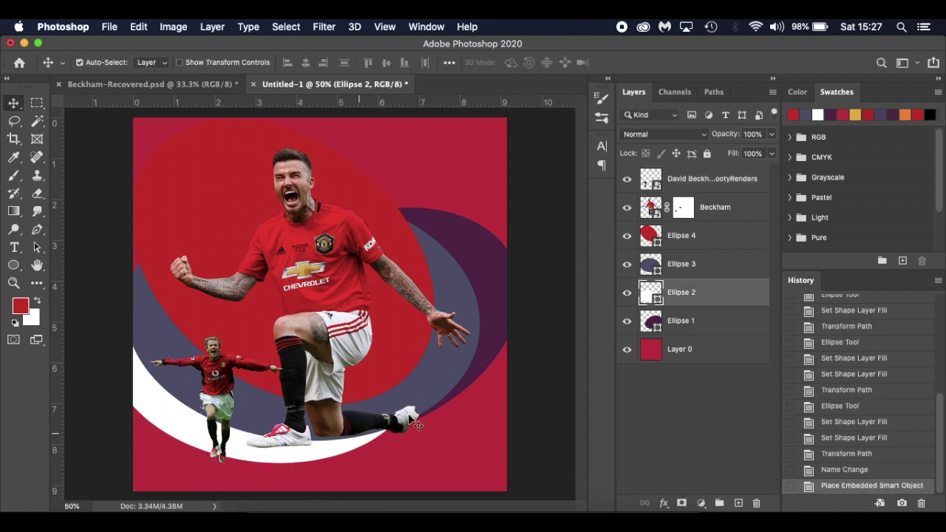
pyautogui.press('Down')
pyautogui.press('Down')
pyautogui.press('Down')
pyautogui.press('Down')
pyautogui.press('Down')
pyautogui.press('Down')
pyautogui.press('Down')
pyautogui.press('Down')
pyautogui.press('Down')
pyautogui.press('Down')
pyautogui.press('Down')
pyautogui.press('Down')
pyautogui.press('Down')
pyautogui.press('Down')
pyautogui.press('Down')
pyautogui.press('Down')
pyautogui.press('Down')
pyautogui.press('Down')
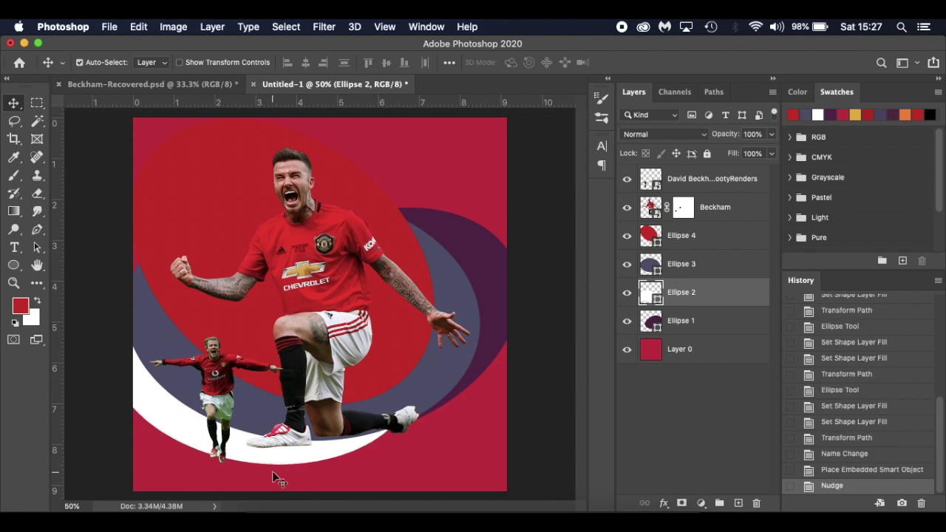
pyautogui.press('Down')
pyautogui.press('Down')
pyautogui.press('Down')
pyautogui.press('Down')
pyautogui.press('Down')
pyautogui.press('Down')
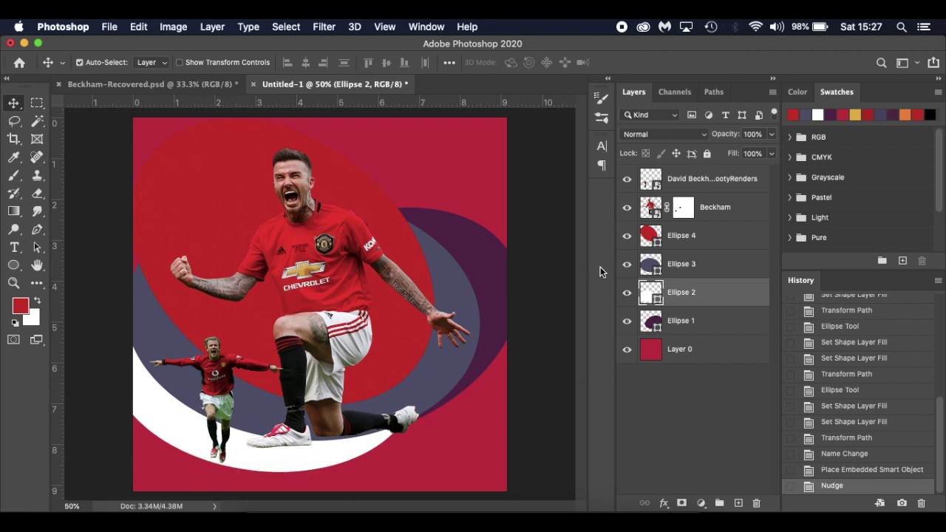
# - Rename the small arms-out cutout's layer as Beckham L
pyautogui.click(746, 211)
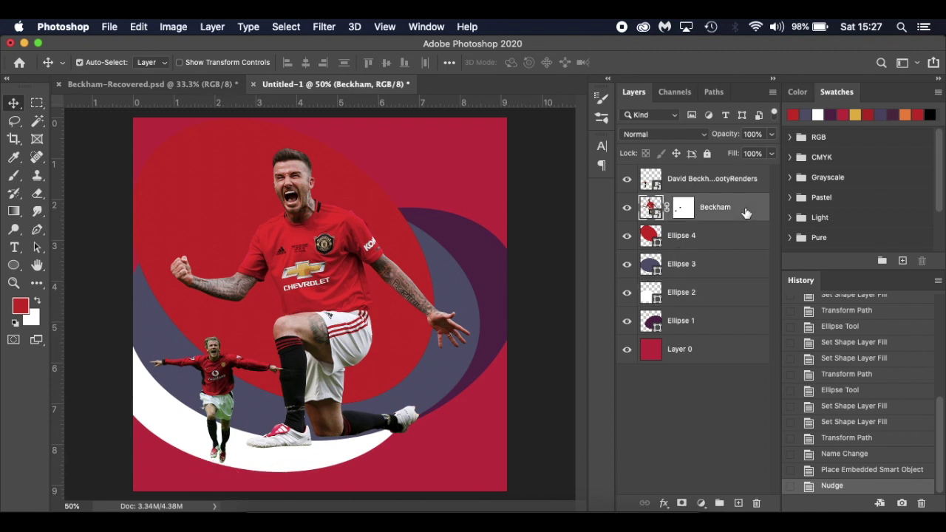
pyautogui.doubleClick(729, 178)
pyautogui.write('Be')
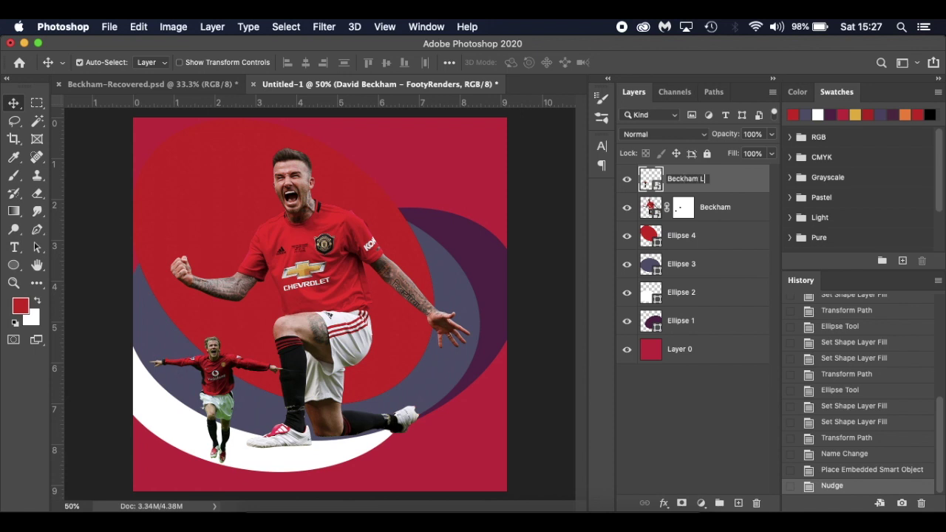
pyautogui.write('ckham L')
pyautogui.press('Return')
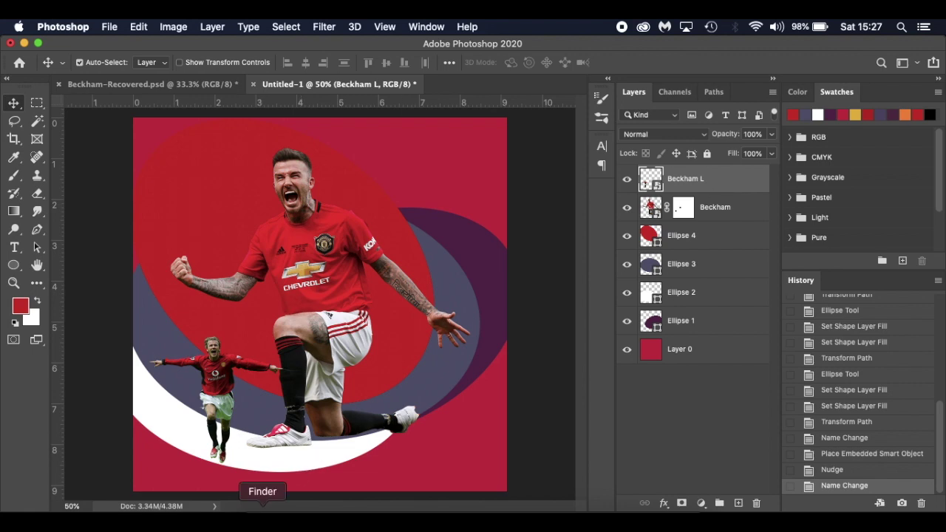
# - Place David Beckham - FootyRenders-3 above Beckham L, scaled to about 9.3%, near the main player's trailing leg around X 743, Y 794 px
pyautogui.click(263, 522)
pyautogui.moveTo(508, 141); pyautogui.dragTo(437, 437)
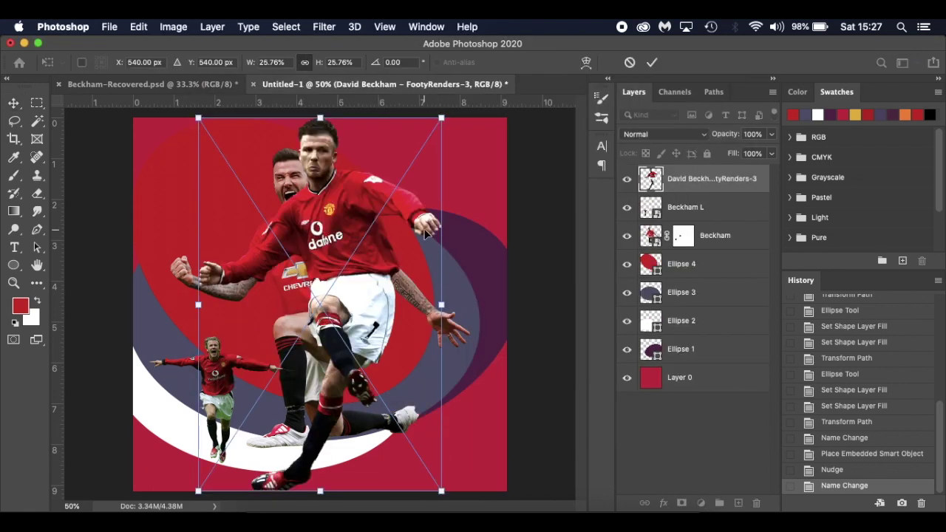
pyautogui.moveTo(440, 119); pyautogui.dragTo(364, 220)
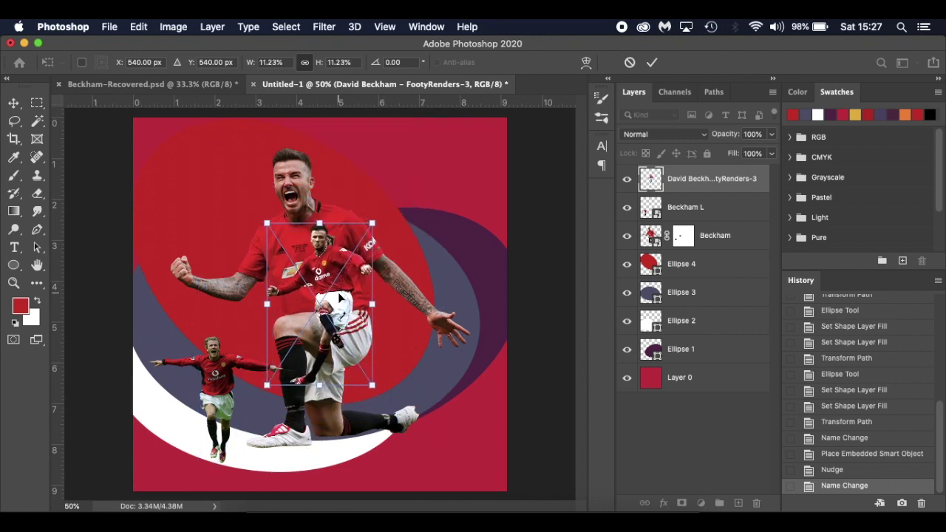
pyautogui.moveTo(340, 297); pyautogui.dragTo(425, 371)
pyautogui.moveTo(460, 295); pyautogui.dragTo(438, 315)
pyautogui.moveTo(431, 351); pyautogui.dragTo(441, 332)
pyautogui.moveTo(431, 380); pyautogui.dragTo(428, 373)
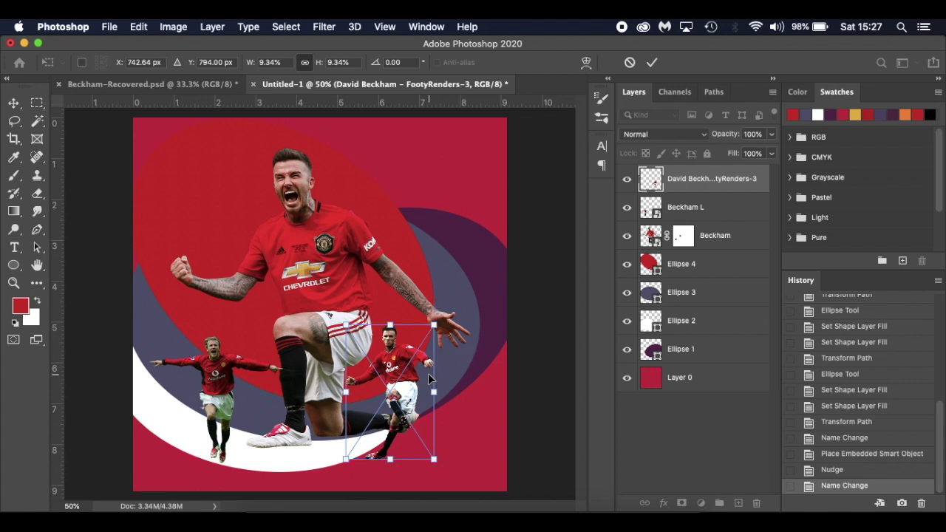
pyautogui.press('Return')
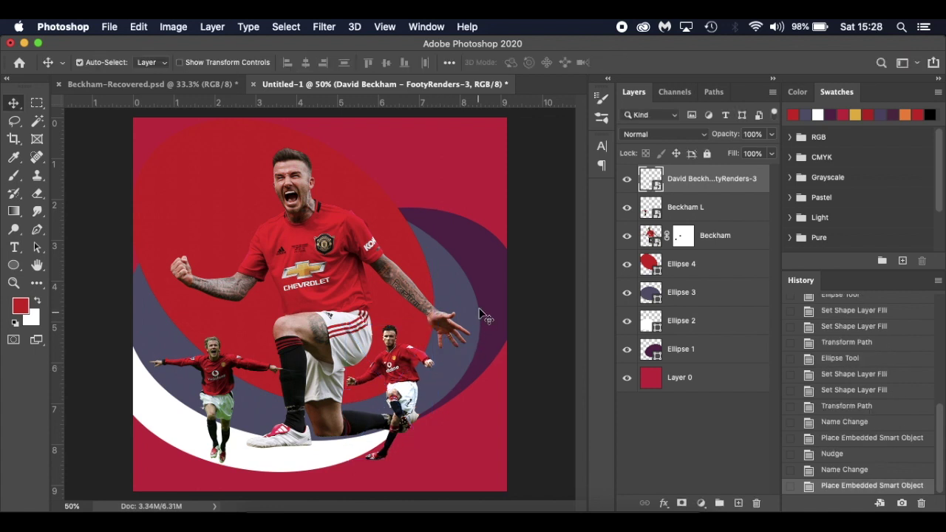
# - Rename the newly placed kicking cutout's layer as Beckham R
pyautogui.doubleClick(681, 178)
pyautogui.write('Beckham R')
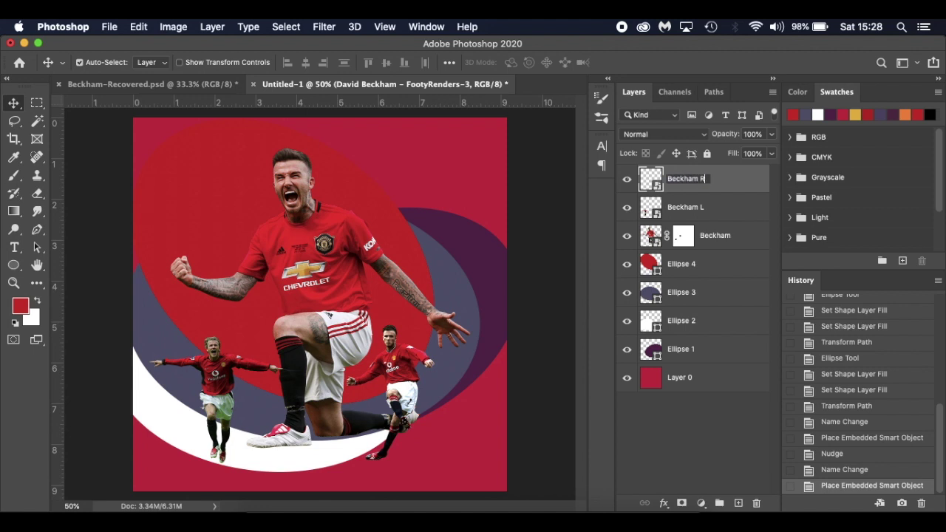
pyautogui.press('Return')
# - Hide the Beckham R and Beckham L layers and make the main Beckham layer active
pyautogui.click(627, 179)
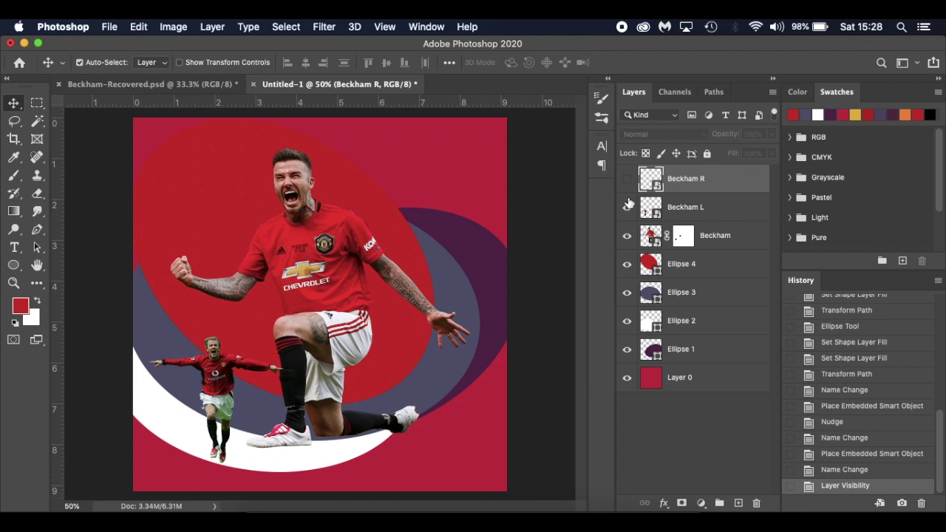
pyautogui.click(628, 205)
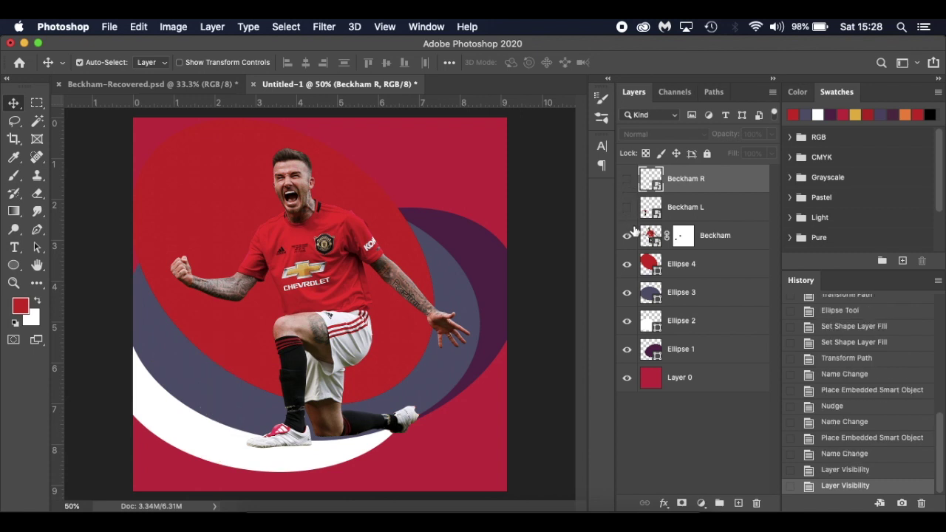
pyautogui.click(749, 237)
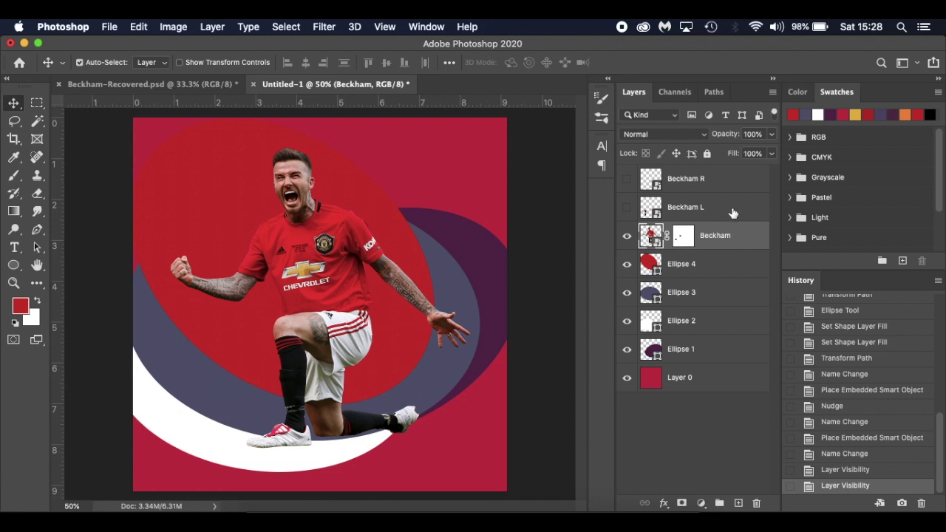
pyautogui.click(627, 207)
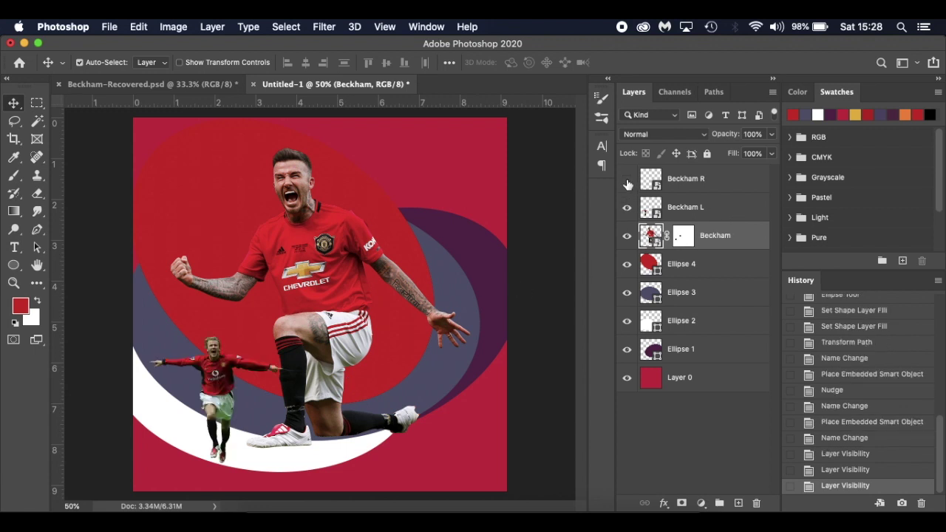
pyautogui.click(627, 181)
pyautogui.click(627, 180)
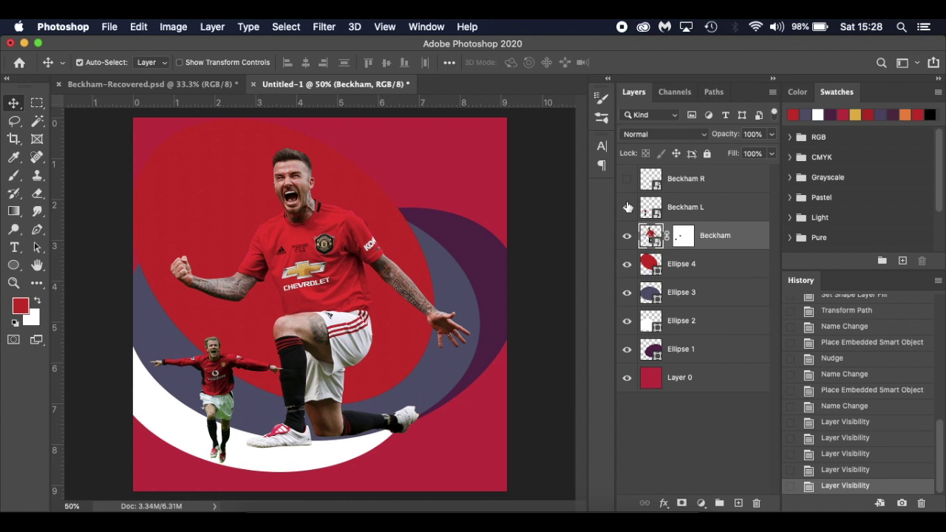
pyautogui.click(627, 207)
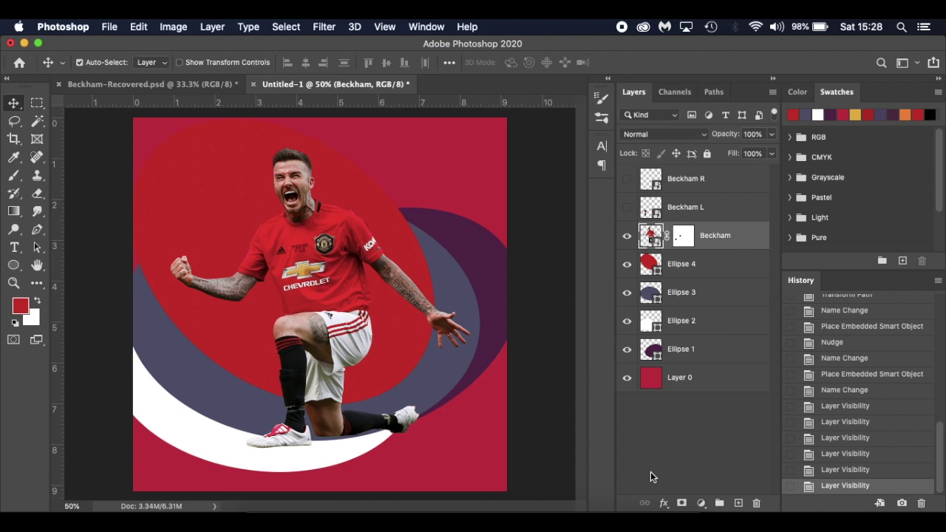
# - Add a Hue/Saturation adjustment above the Beckham layer with Saturation -30 and clip it to that layer
pyautogui.click(705, 502)
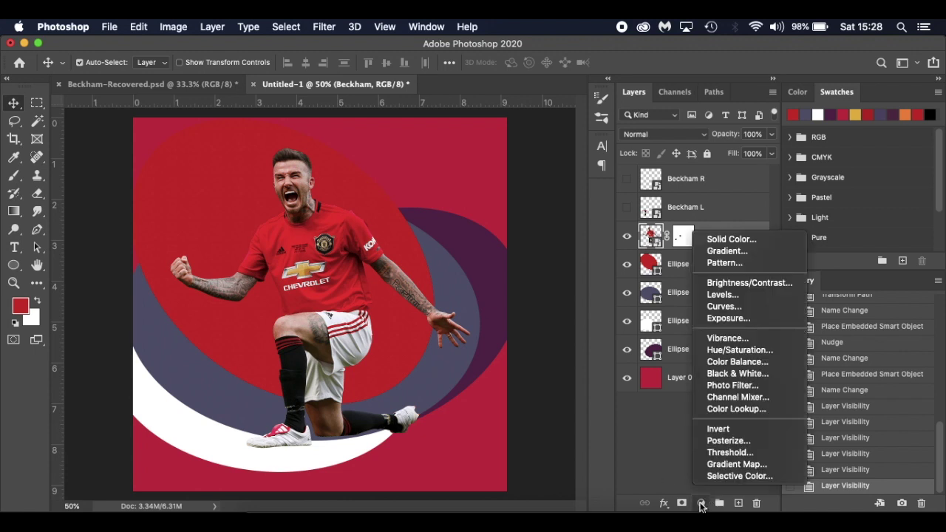
pyautogui.click(754, 350)
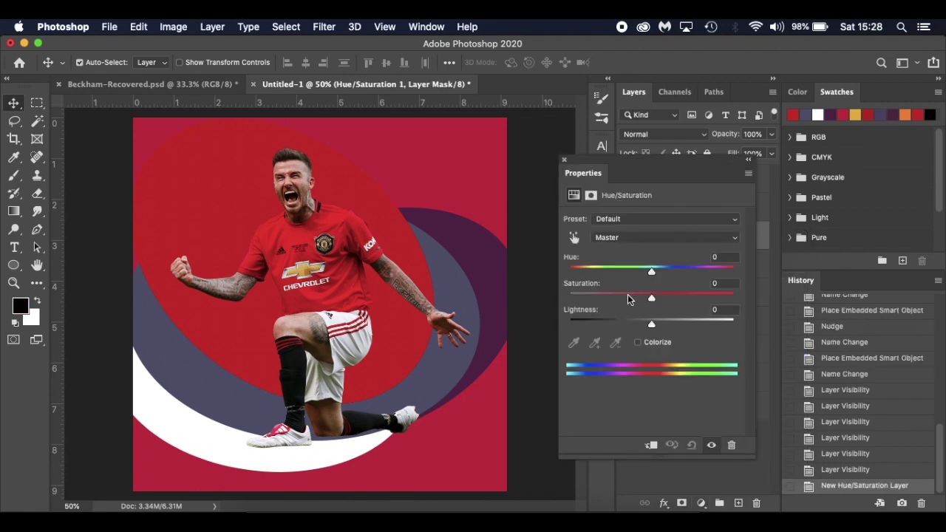
pyautogui.moveTo(653, 301); pyautogui.dragTo(629, 301)
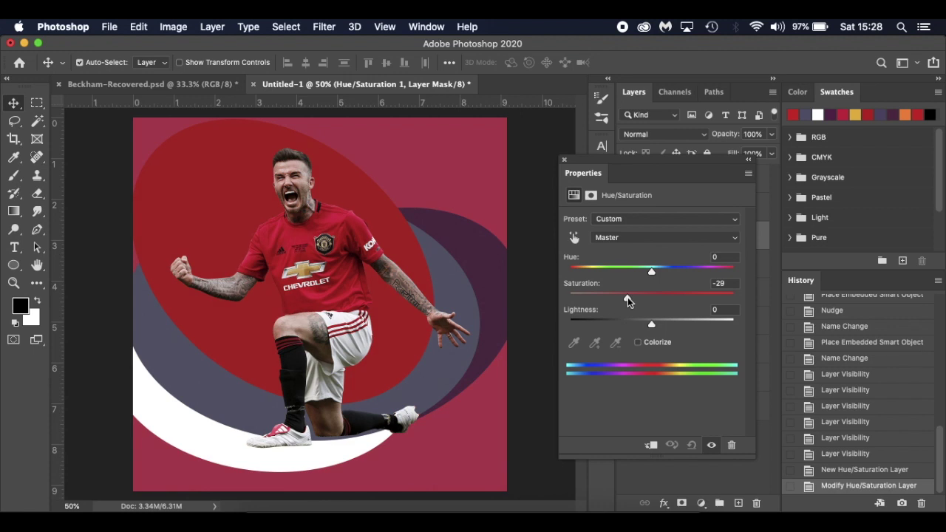
pyautogui.moveTo(628, 301); pyautogui.dragTo(627, 301)
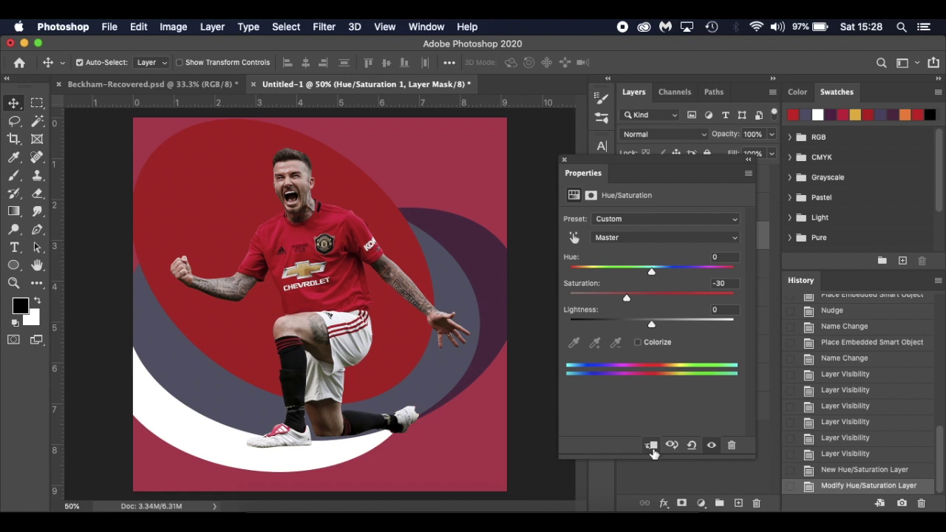
pyautogui.click(651, 445)
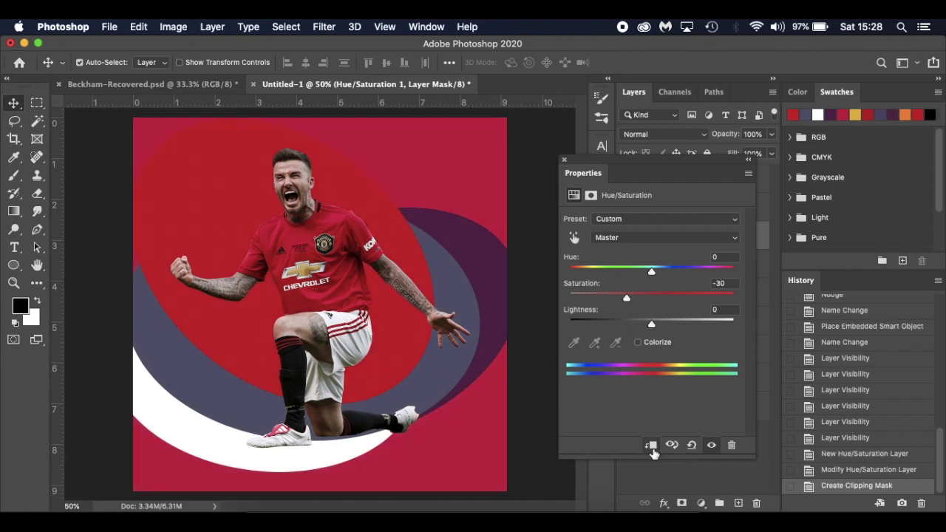
pyautogui.click(565, 160)
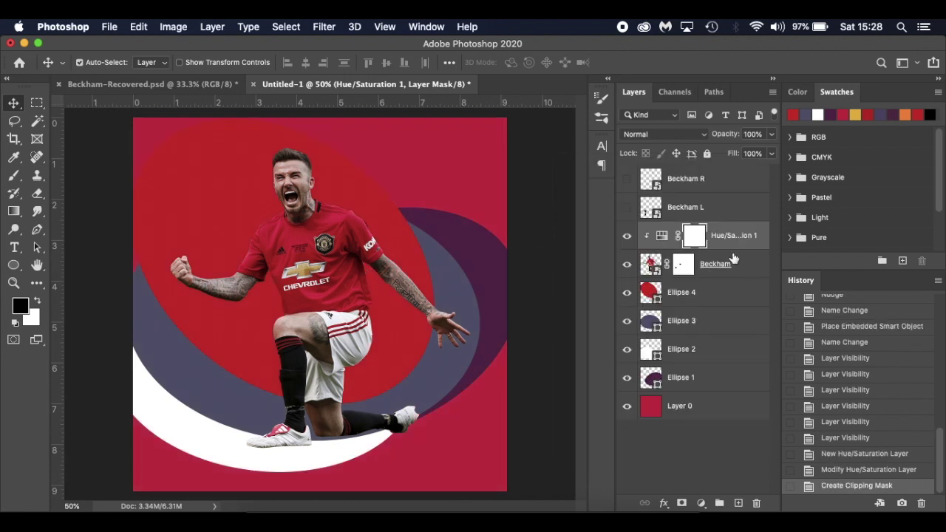
# - Add a gradient fill layer directly above the main Beckham layer, using the Black, White preset from Basics
pyautogui.click(750, 264)
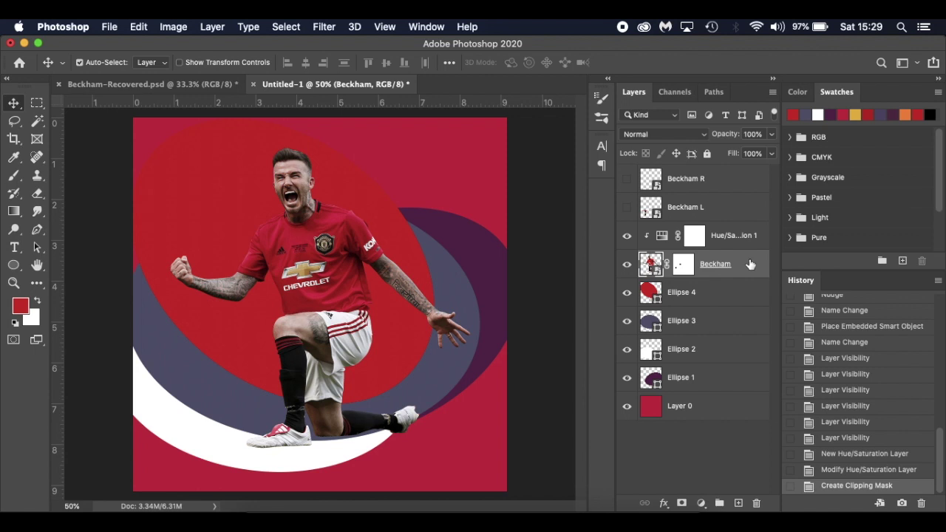
pyautogui.click(701, 503)
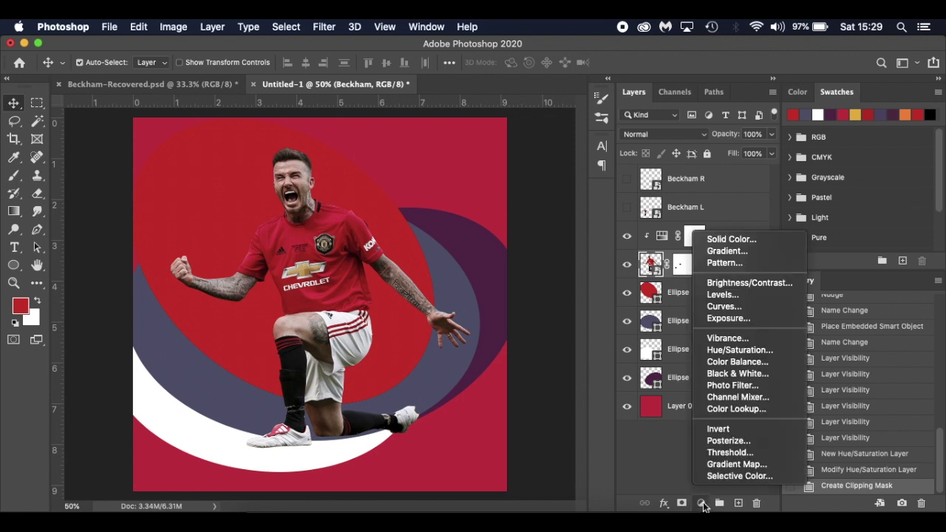
pyautogui.click(754, 252)
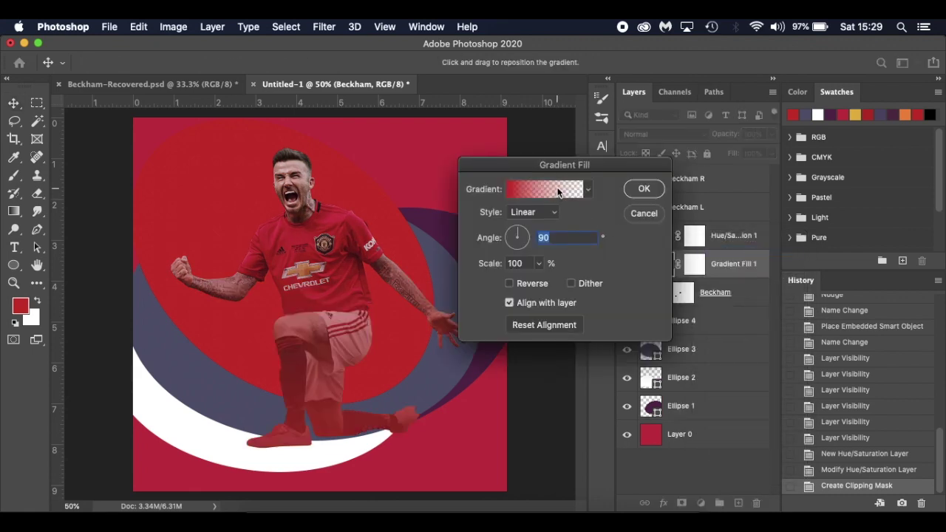
pyautogui.click(548, 190)
pyautogui.click(556, 145)
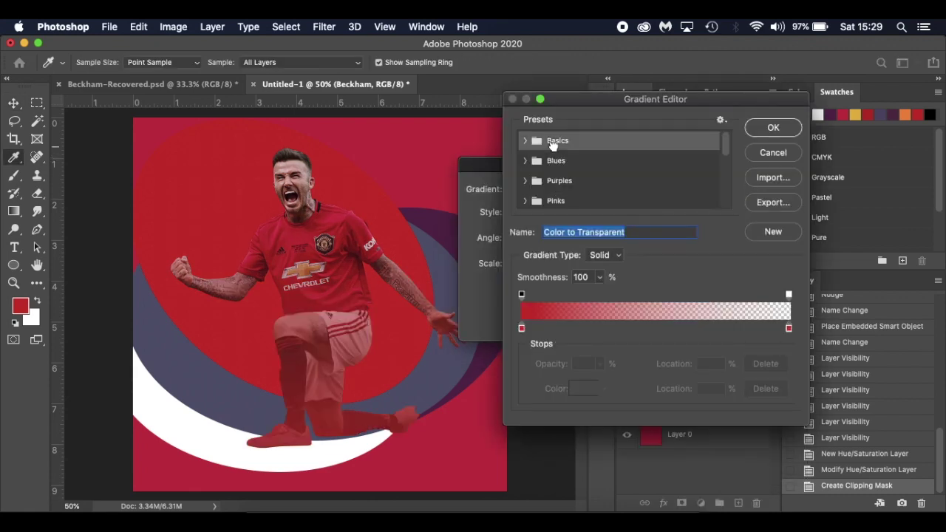
pyautogui.click(525, 140)
pyautogui.click(537, 167)
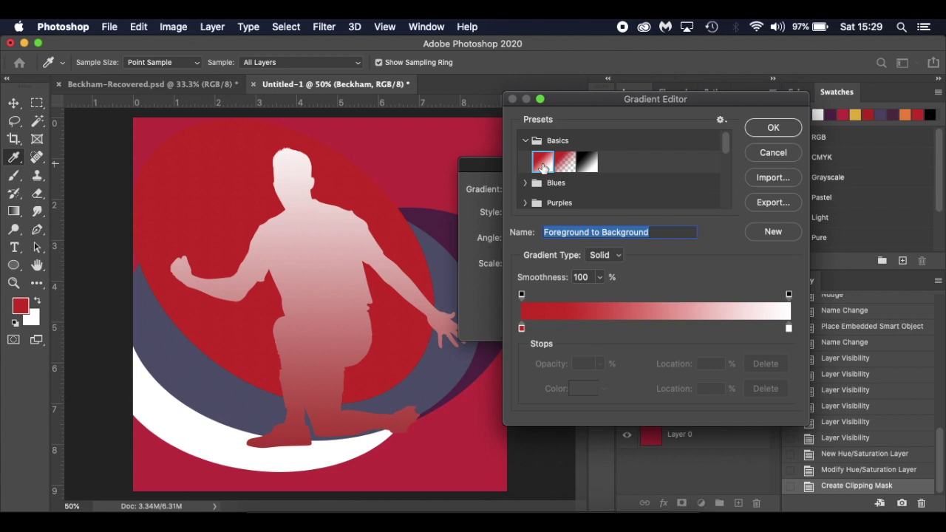
pyautogui.click(592, 165)
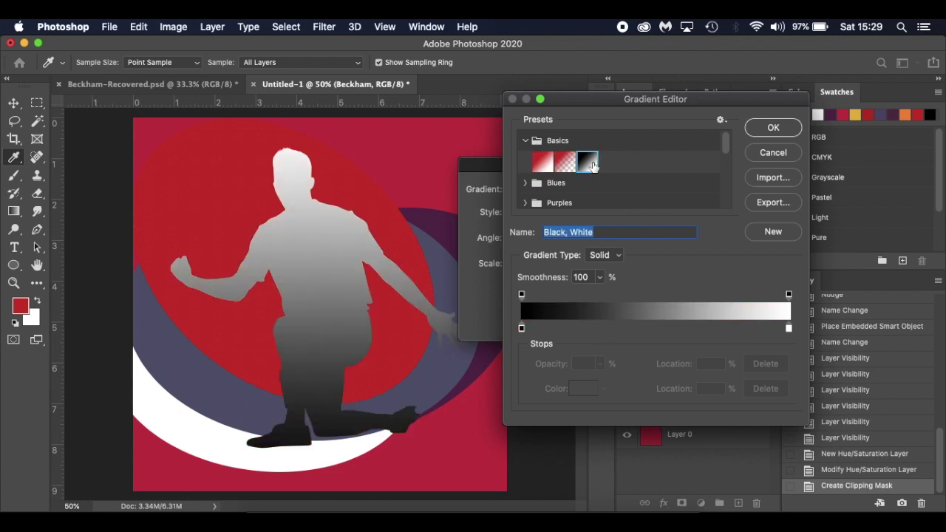
pyautogui.click(769, 127)
# - Set the gradient's black starting colour stop to red C50f0B
pyautogui.click(531, 197)
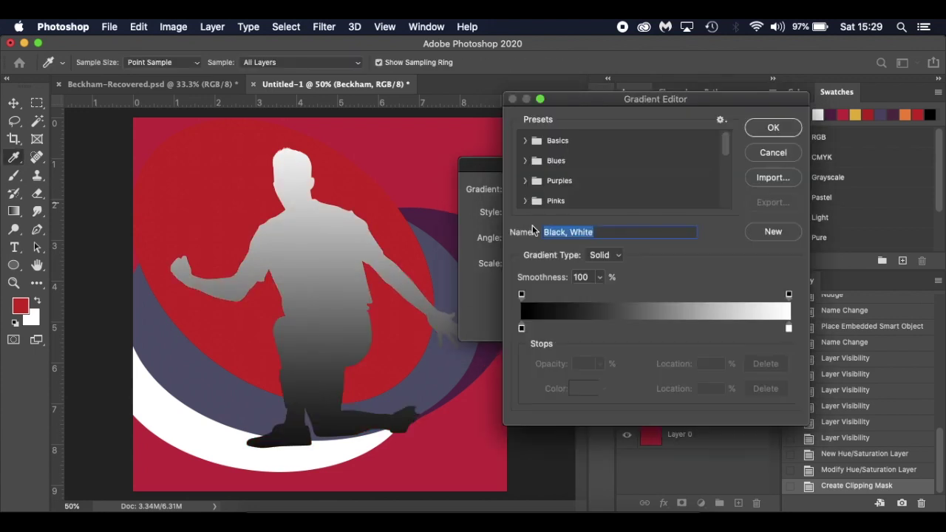
pyautogui.doubleClick(522, 329)
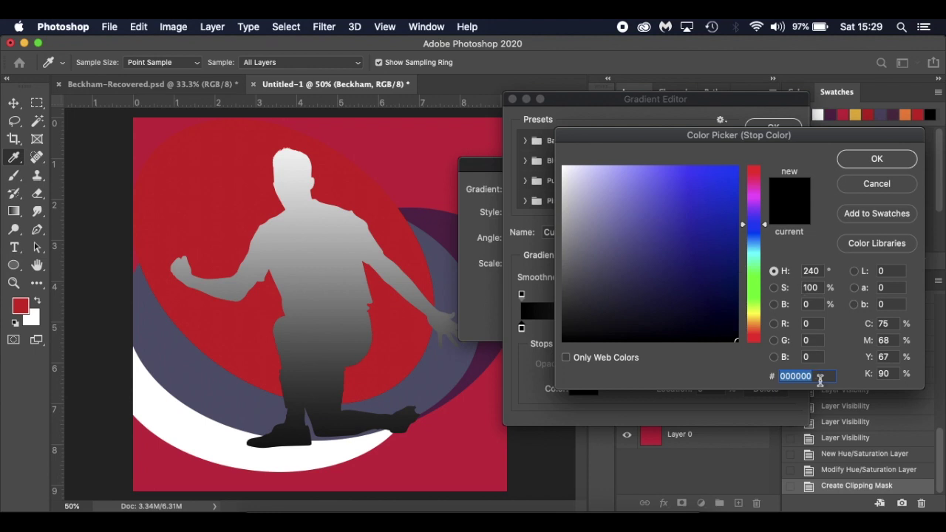
pyautogui.write('C50f')
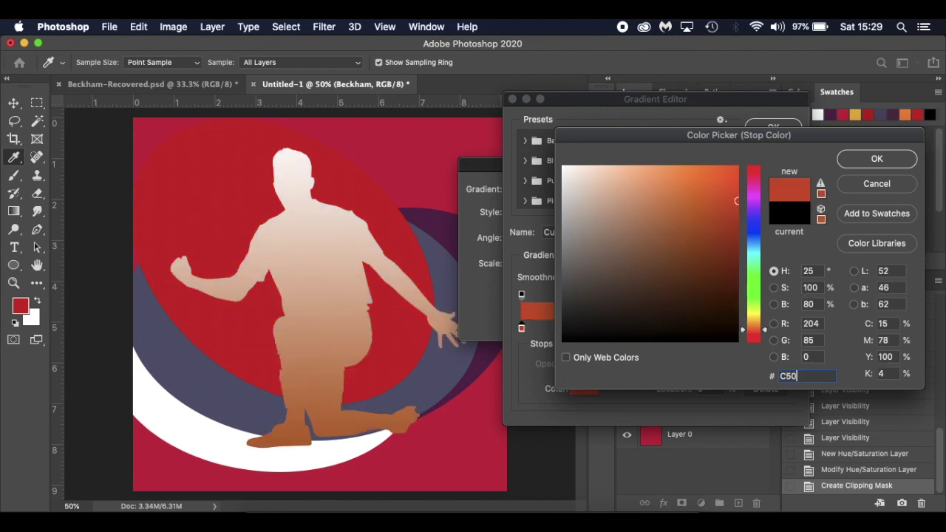
pyautogui.write('0B')
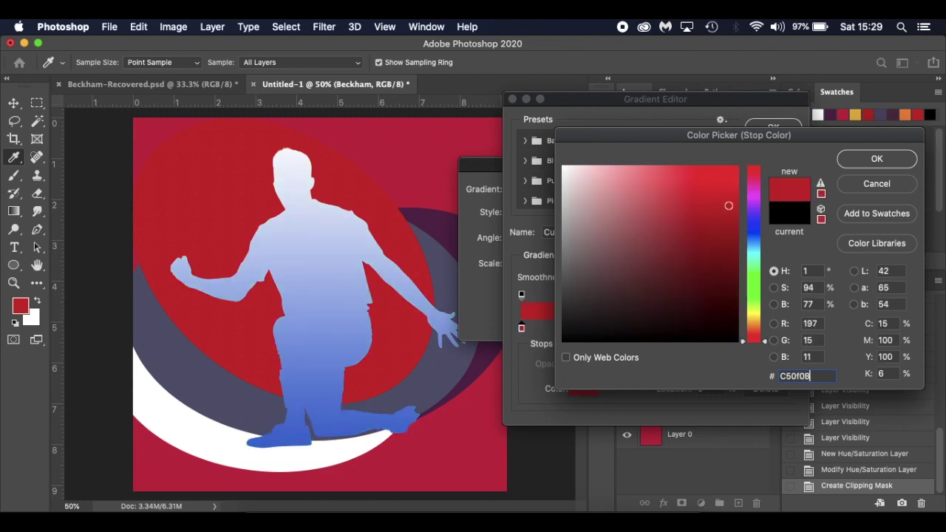
pyautogui.click(878, 160)
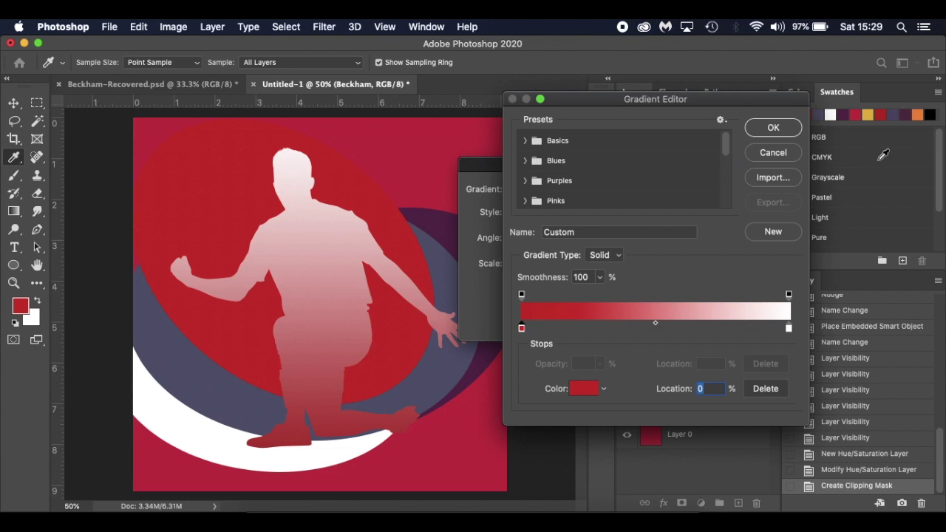
# - Set the gradient's white end colour stop to orange f08816 and apply the gradient fill with its default settings
pyautogui.click(789, 330)
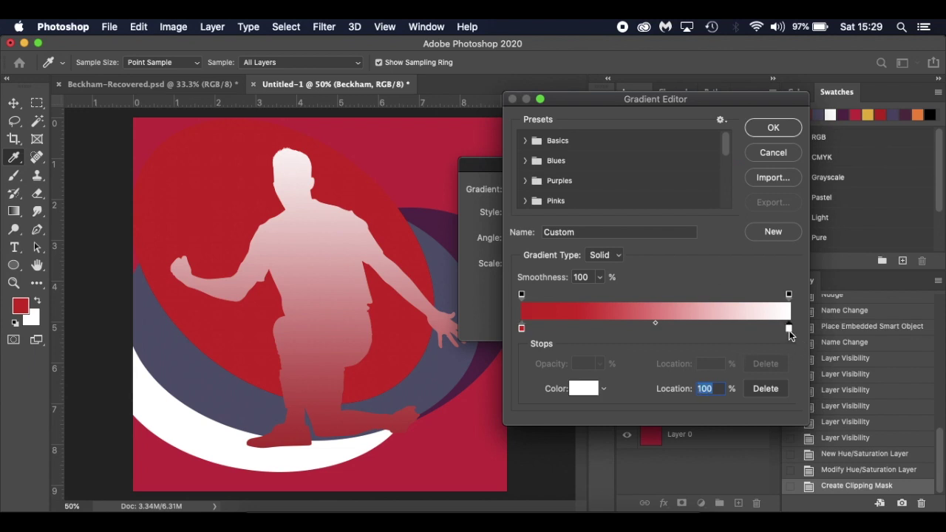
pyautogui.doubleClick(789, 330)
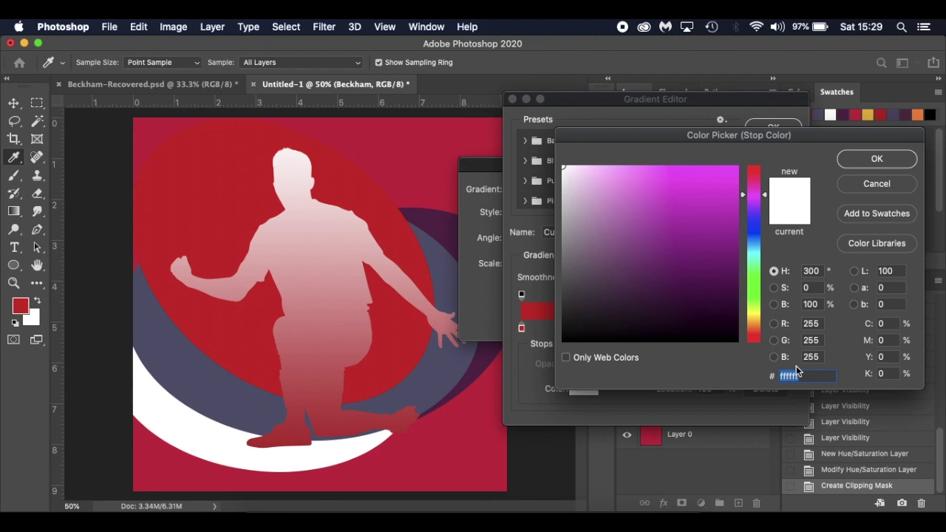
pyautogui.write('f0')
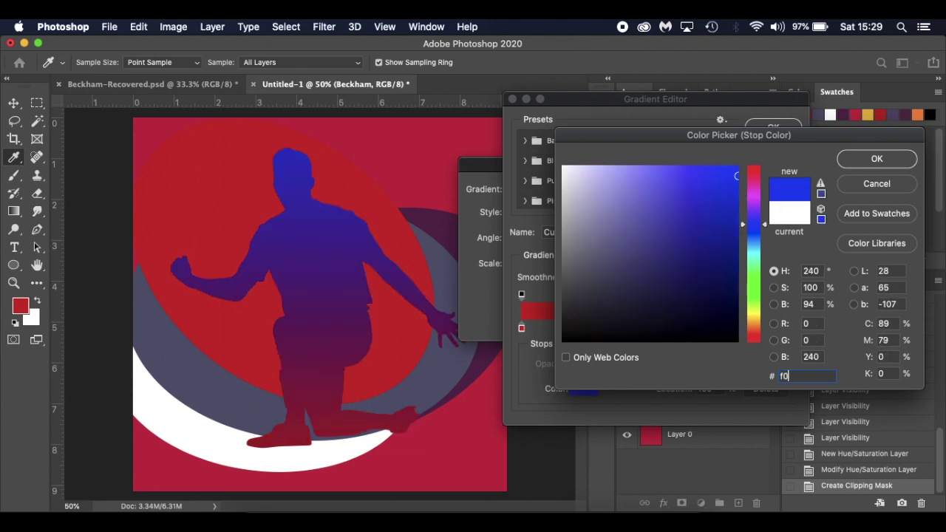
pyautogui.write('88')
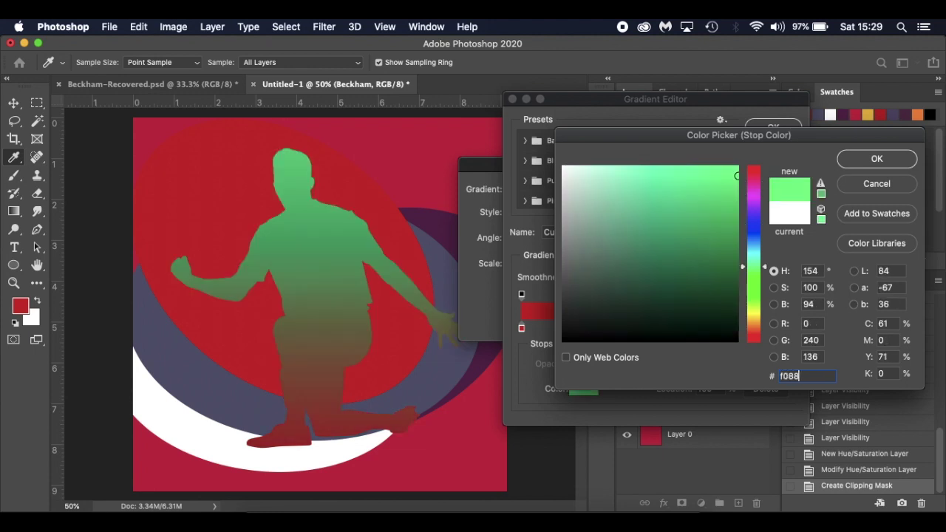
pyautogui.write('16')
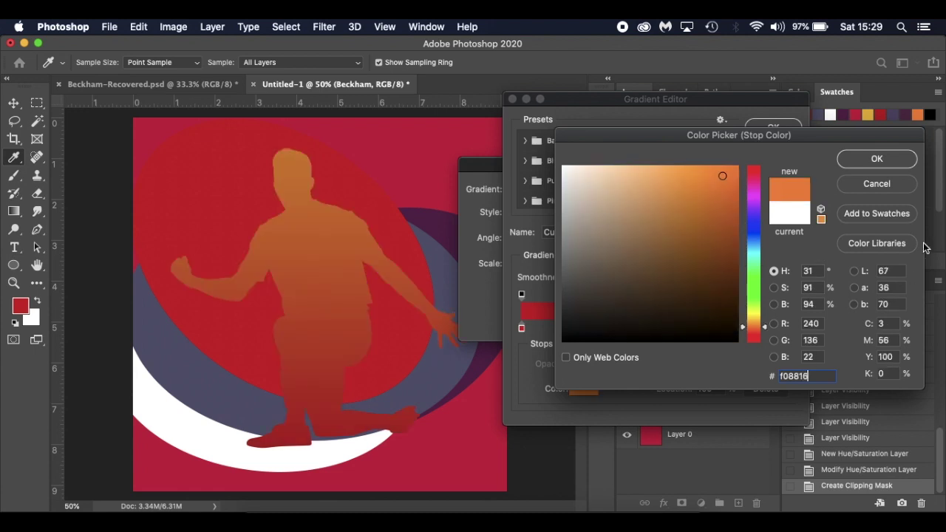
pyautogui.click(877, 157)
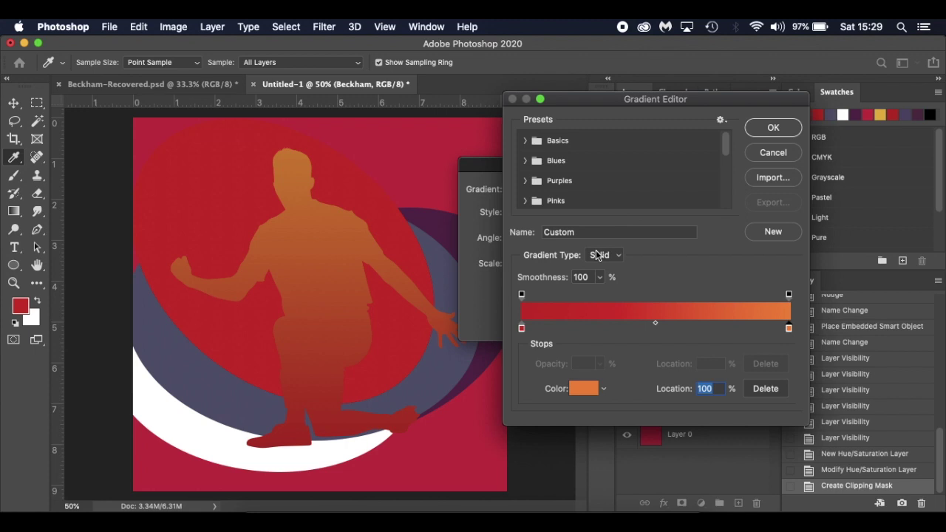
pyautogui.click(771, 133)
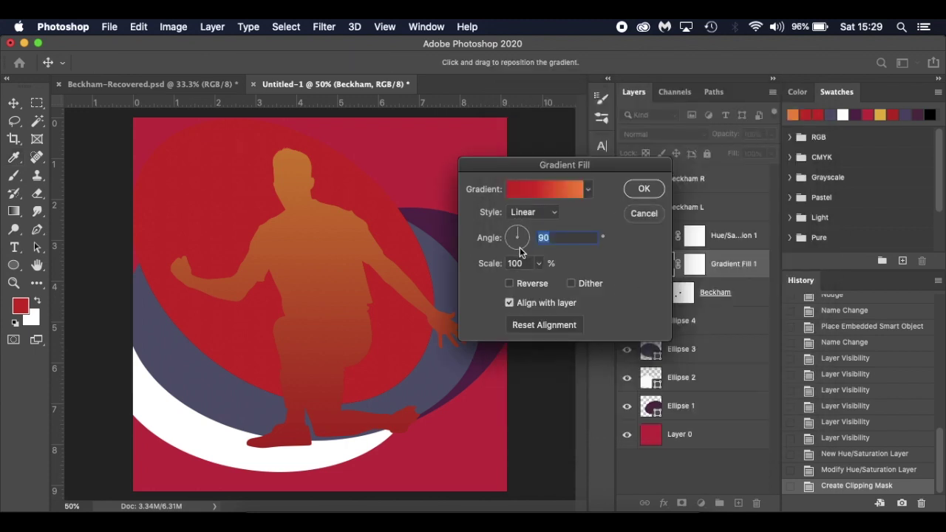
pyautogui.click(645, 189)
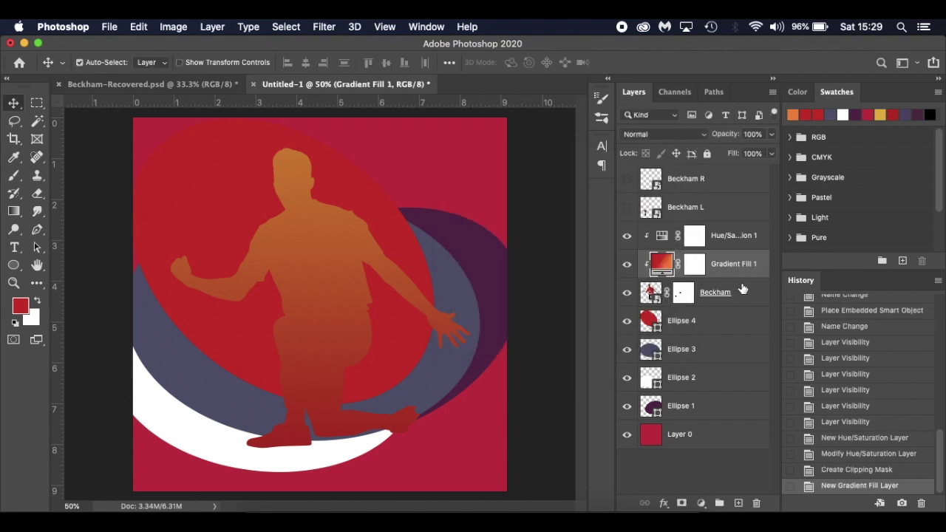
# - Give the Gradient Fill 1 layer 50% Fill and Overlay blending, comparing the cutout with and without it
pyautogui.moveTo(733, 153); pyautogui.dragTo(698, 152)
pyautogui.click(670, 136)
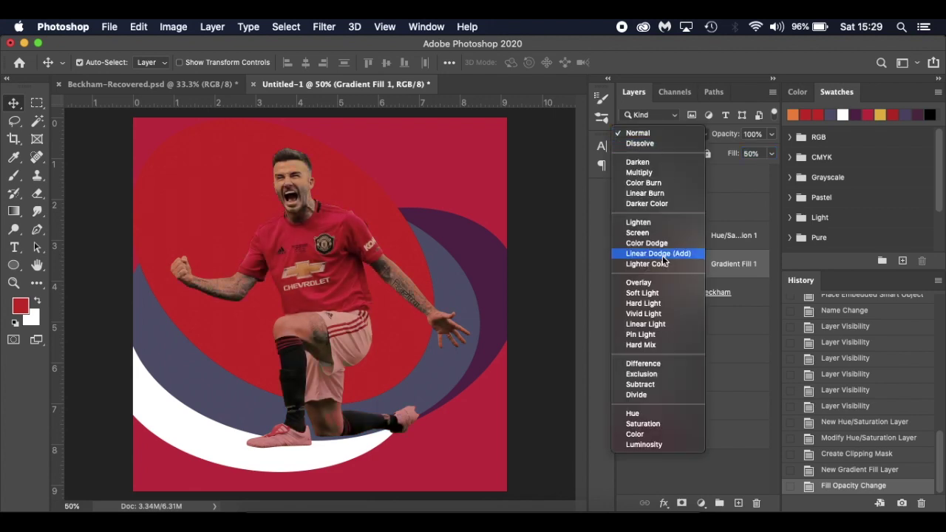
pyautogui.click(659, 279)
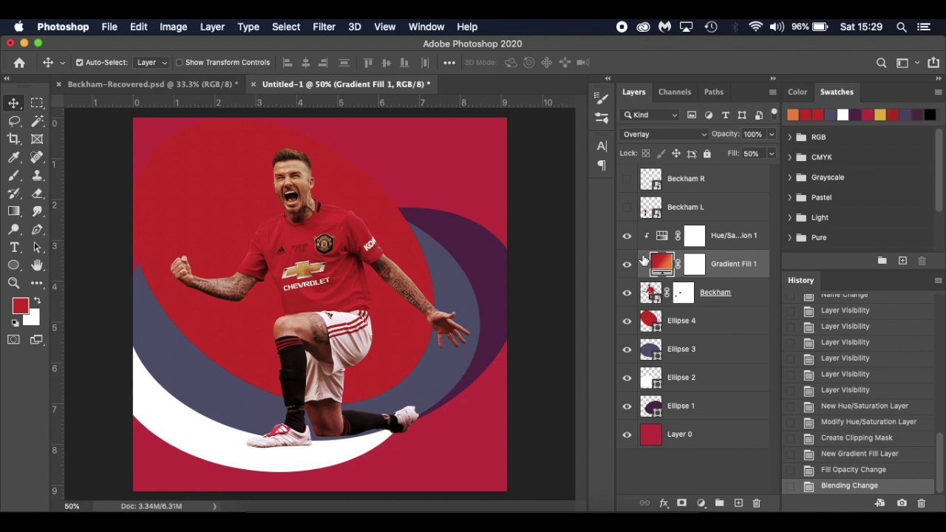
pyautogui.click(627, 266)
pyautogui.click(627, 266)
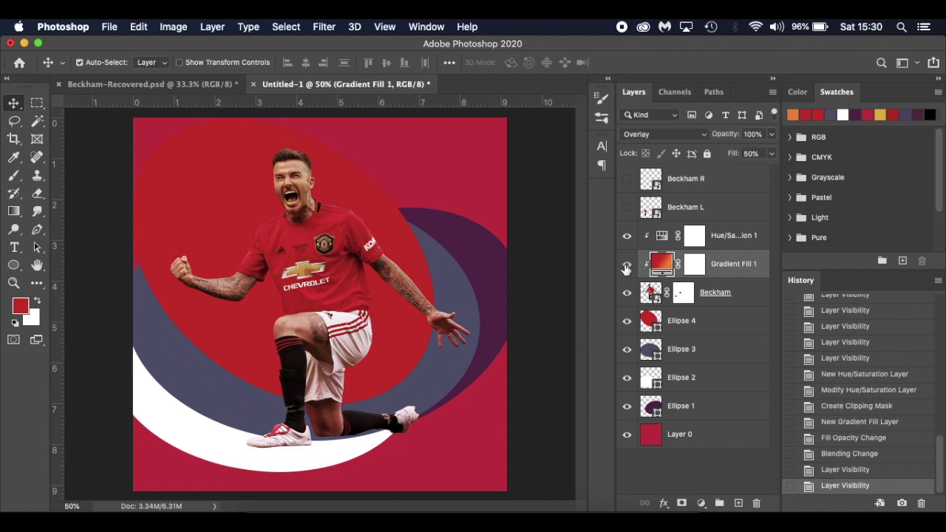
# - Duplicate the main Beckham layer and convert the lower original to a smart object
pyautogui.click(746, 295)
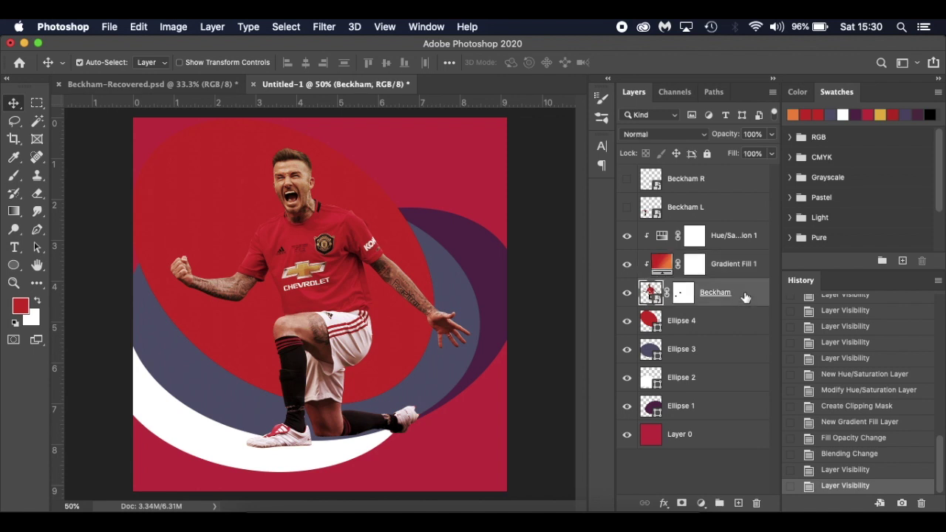
pyautogui.hotkey('ctrl', 'j')
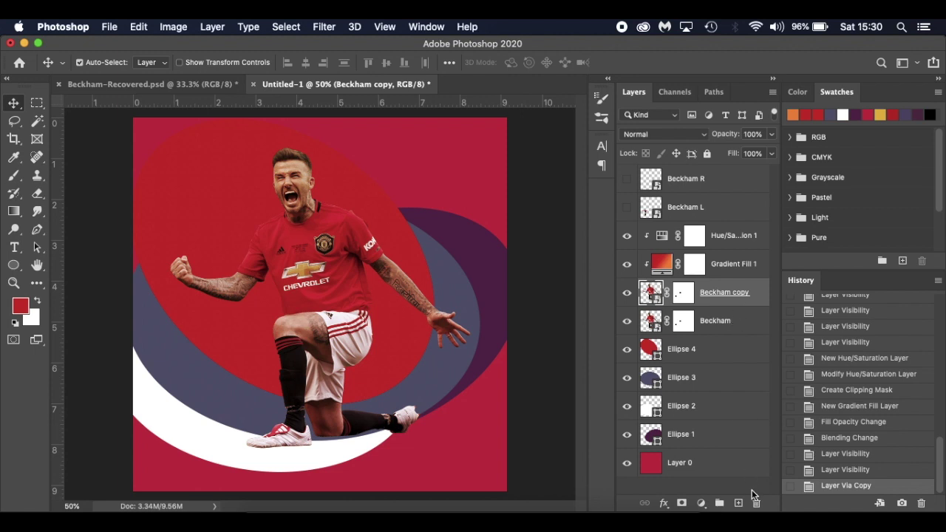
pyautogui.click(740, 321)
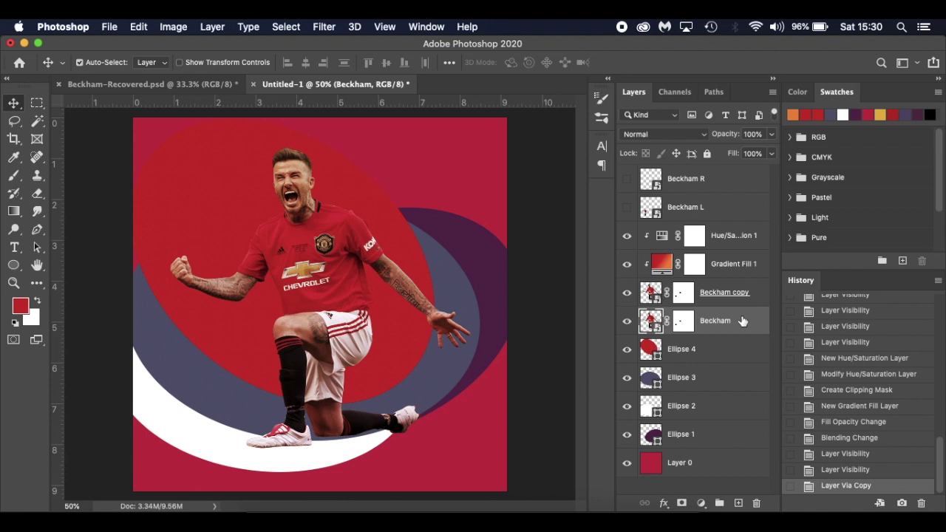
pyautogui.rightClick(742, 321)
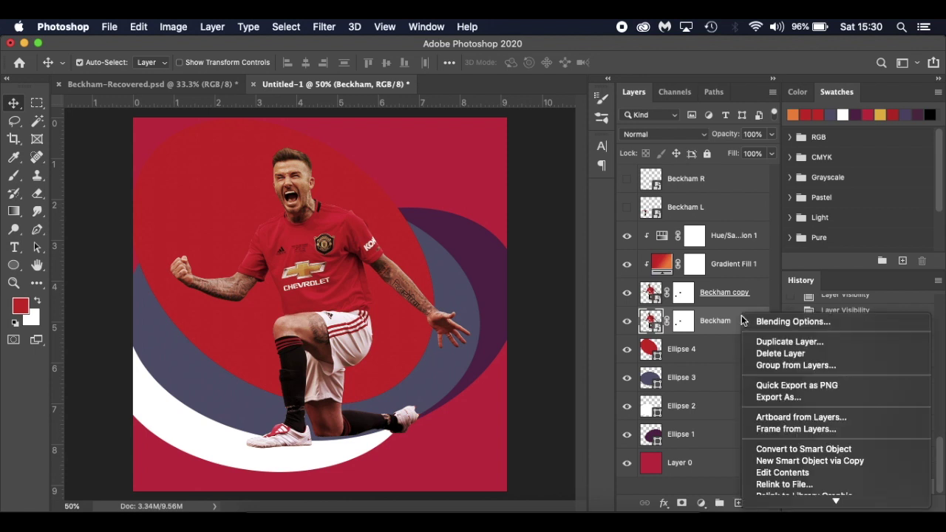
pyautogui.click(778, 450)
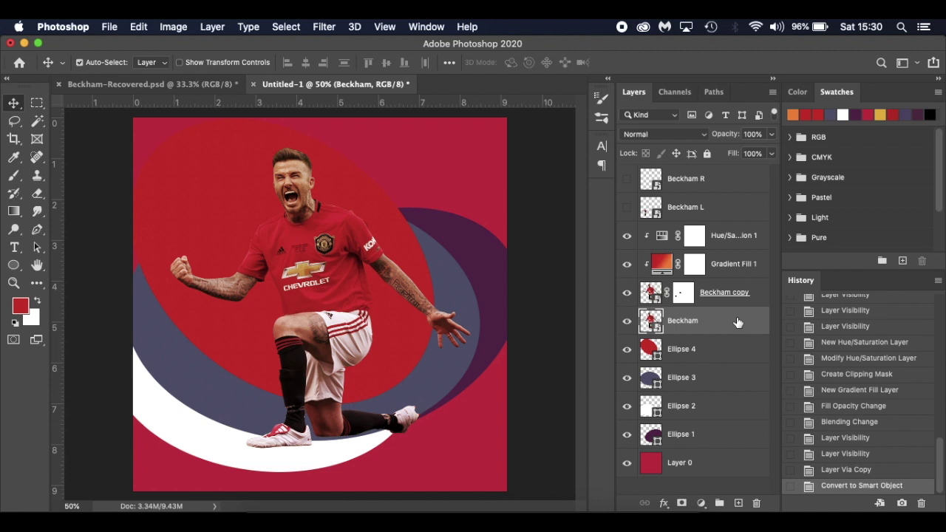
# - Hide Beckham copy and add a Hue/Saturation adjustment with Lightness +100 clipped to the lower Beckham layer
pyautogui.click(627, 293)
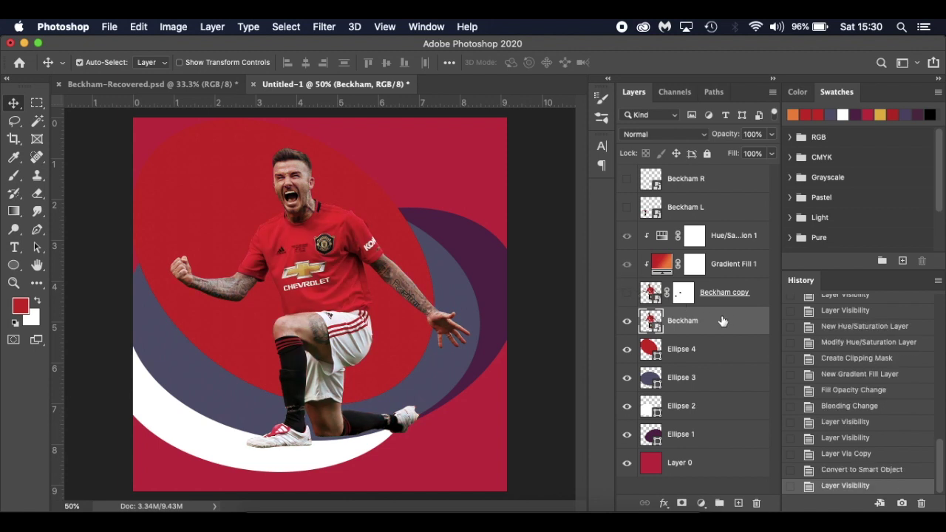
pyautogui.click(701, 504)
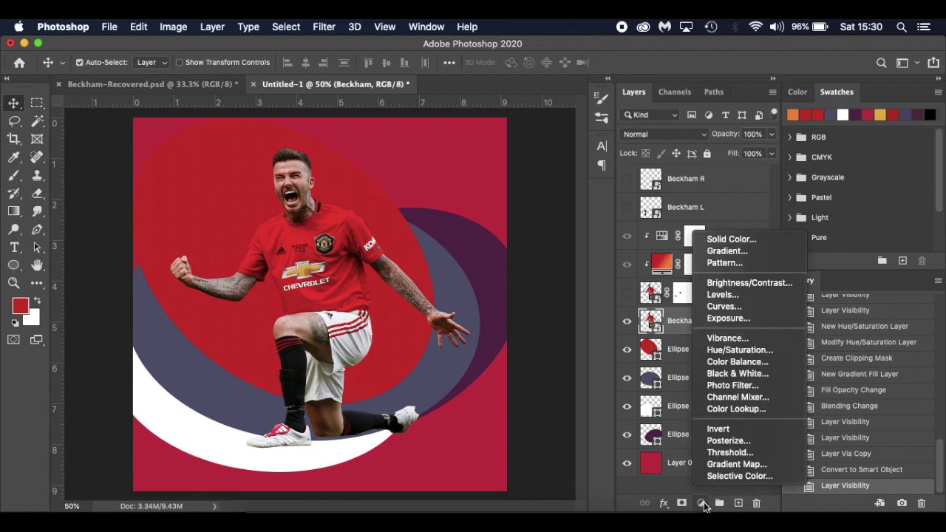
pyautogui.click(755, 357)
pyautogui.moveTo(651, 323); pyautogui.dragTo(741, 315)
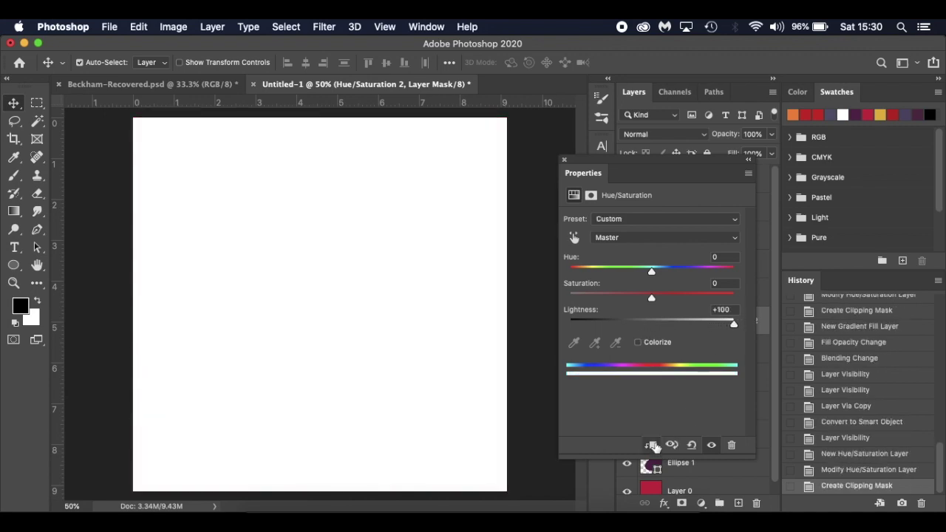
pyautogui.click(651, 445)
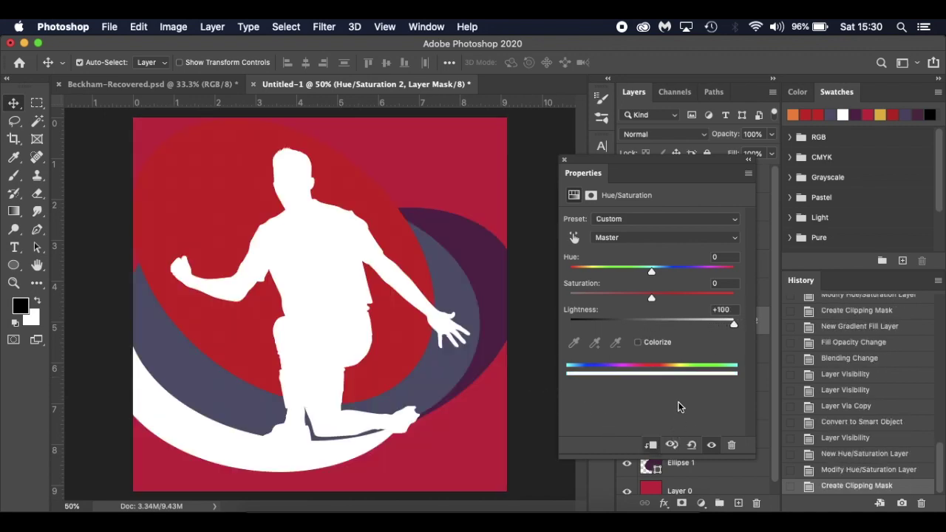
pyautogui.click(564, 159)
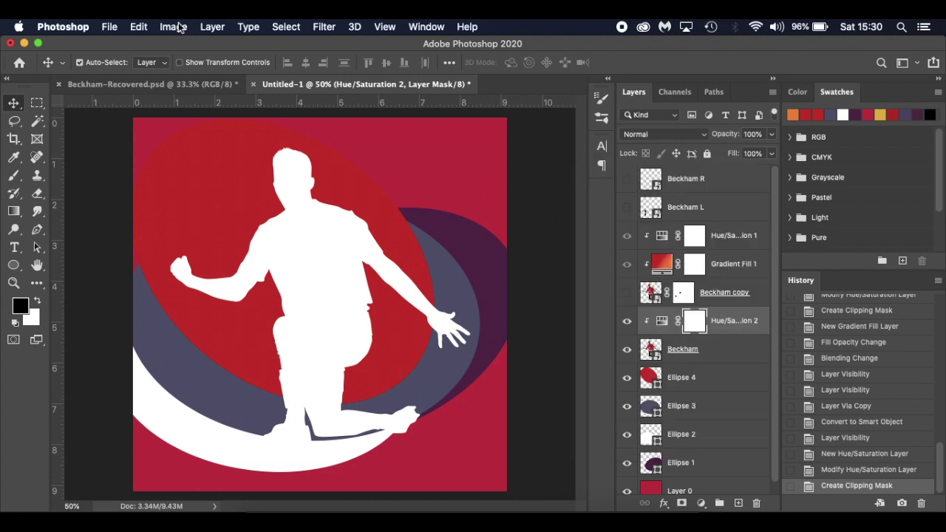
pyautogui.click(172, 27)
pyautogui.moveTo(182, 67)
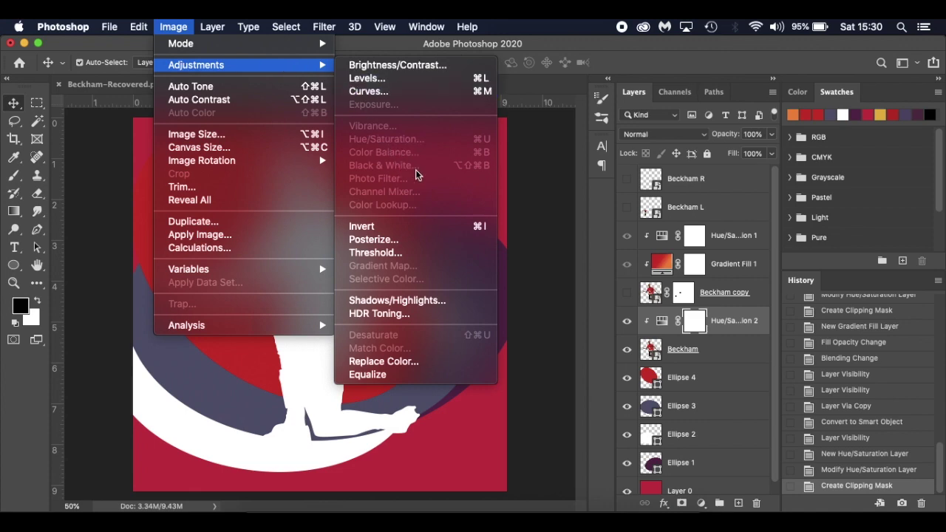
pyautogui.click(185, 28)
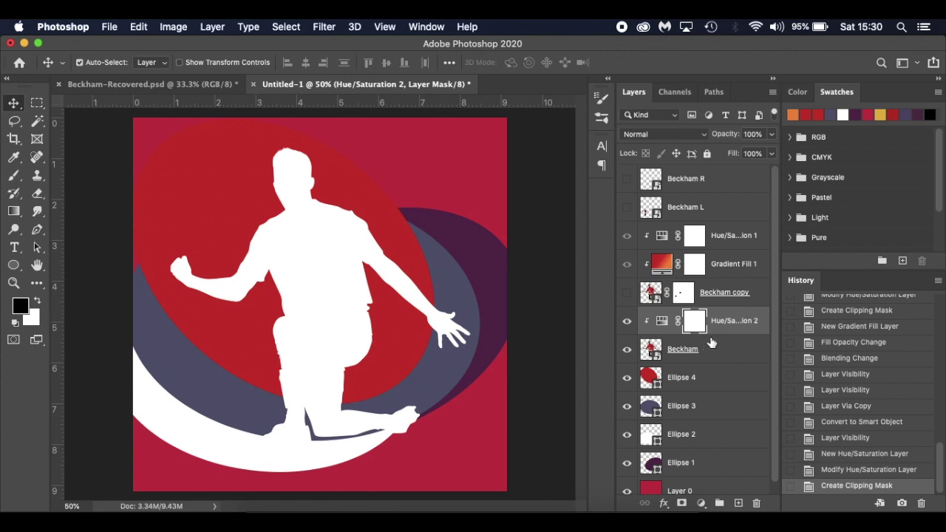
# - Show Beckham copy again and nudge the lower white Beckham silhouette slightly to the right as an offset outline behind the cutout
pyautogui.click(627, 294)
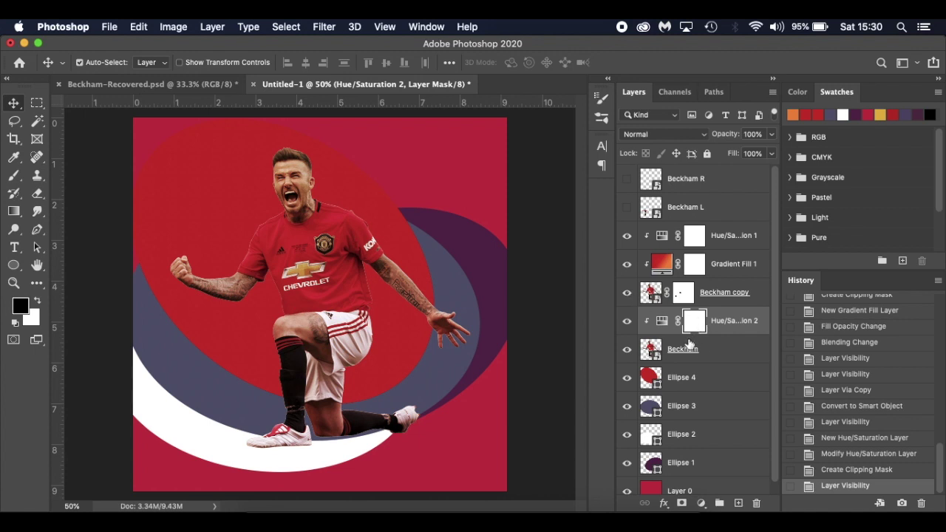
pyautogui.click(717, 354)
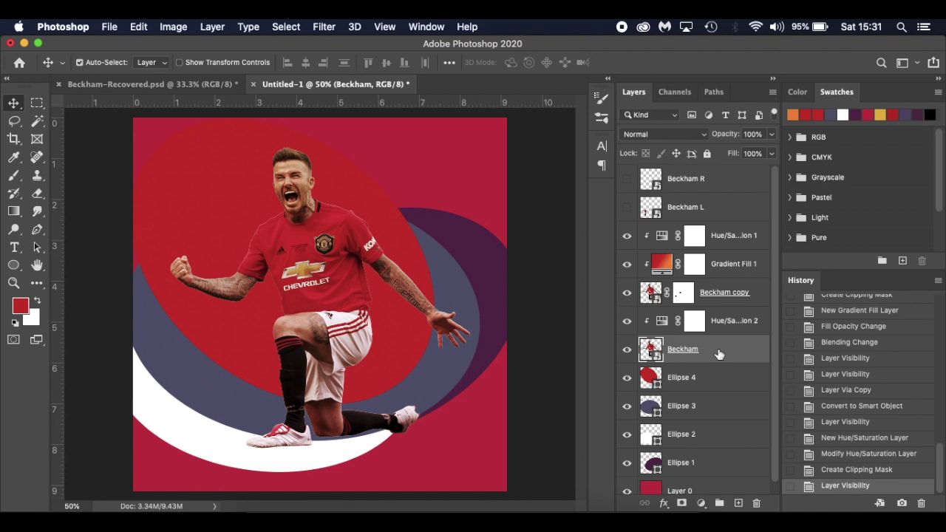
pyautogui.press('Right')
pyautogui.press('Right')
pyautogui.press('Right')
pyautogui.press('Right')
pyautogui.press('Right')
pyautogui.press('Right')
pyautogui.press('Right')
pyautogui.press('Right')
pyautogui.press('Right')
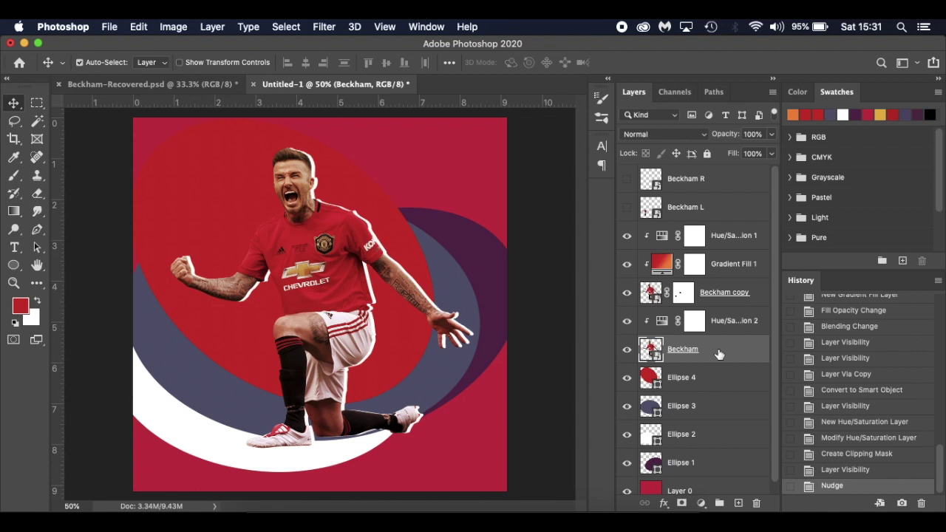
pyautogui.press('Left')
pyautogui.press('Right')
# - Add a layer mask to the lower Beckham layer and paint it black with a 100 px hard brush around the raised fist and forearm
pyautogui.click(681, 503)
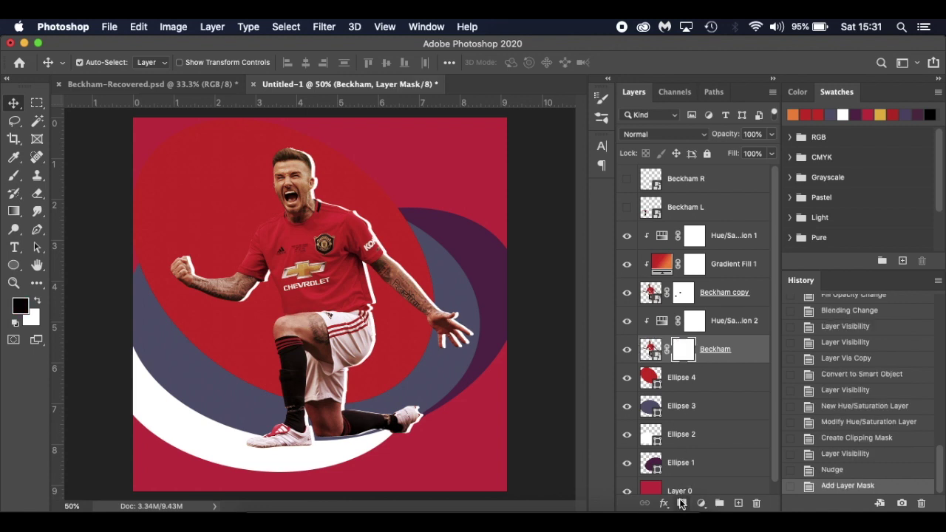
pyautogui.press('b')
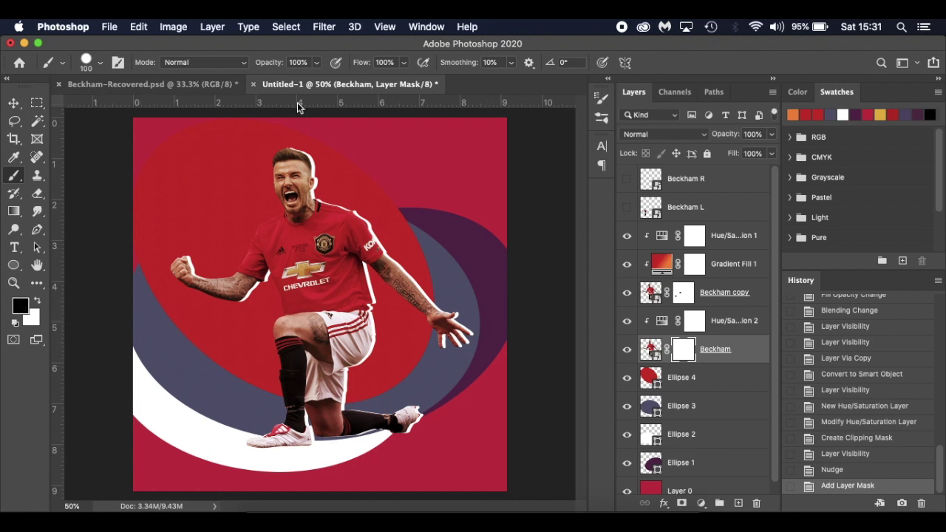
pyautogui.rightClick(184, 218)
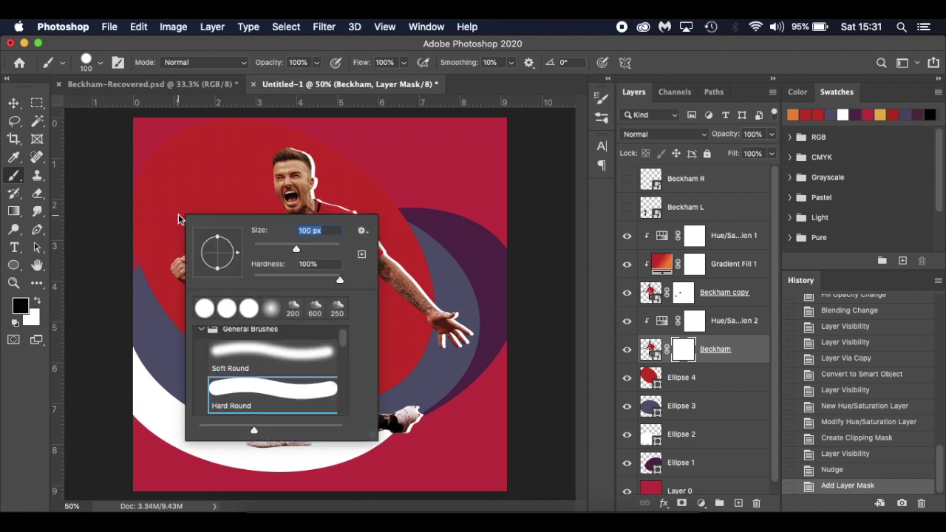
pyautogui.click(152, 368)
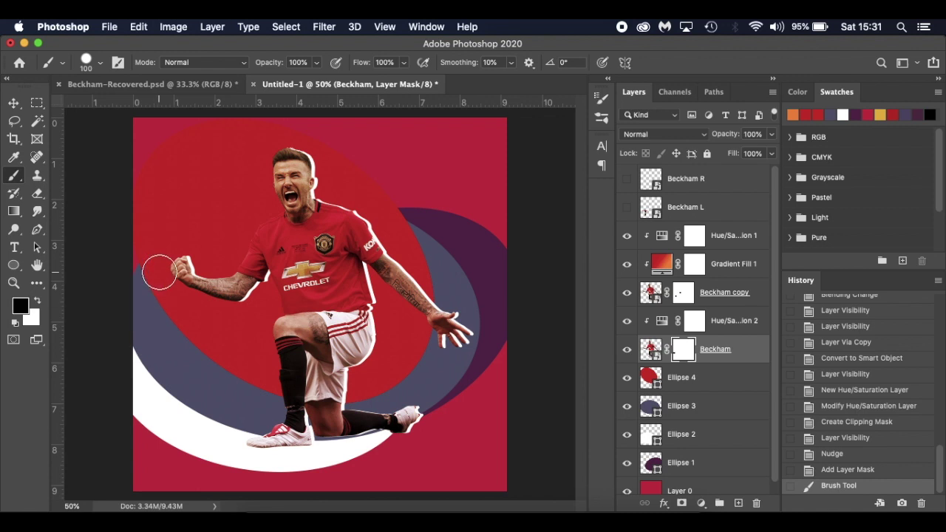
pyautogui.scroll(1, 160, 273)
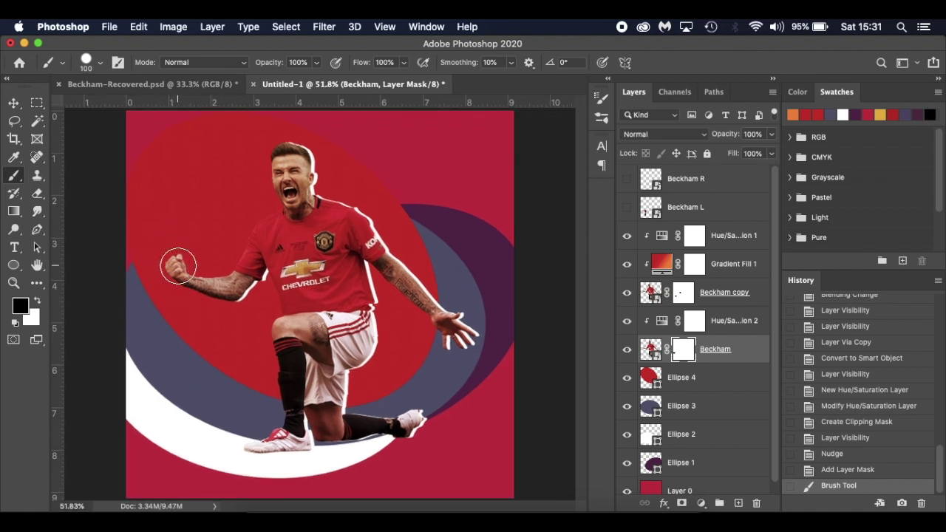
pyautogui.moveTo(214, 266)
pyautogui.mouseDown()
pyautogui.moveTo(242, 249)
pyautogui.moveTo(255, 224)
pyautogui.moveTo(201, 275)
pyautogui.moveTo(184, 271)
pyautogui.mouseUp()
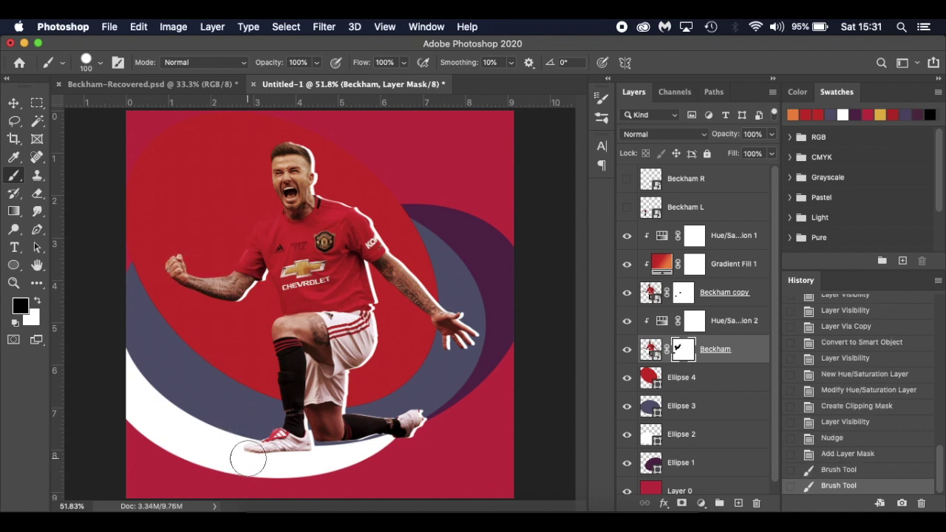
# - Mask out the white outline beneath the front shoe and along the underside of the kneeling leg on the lower Beckham layer
pyautogui.moveTo(302, 463); pyautogui.dragTo(313, 463)
pyautogui.scroll(4, 313, 463)
pyautogui.scroll(-5, 357, 493)
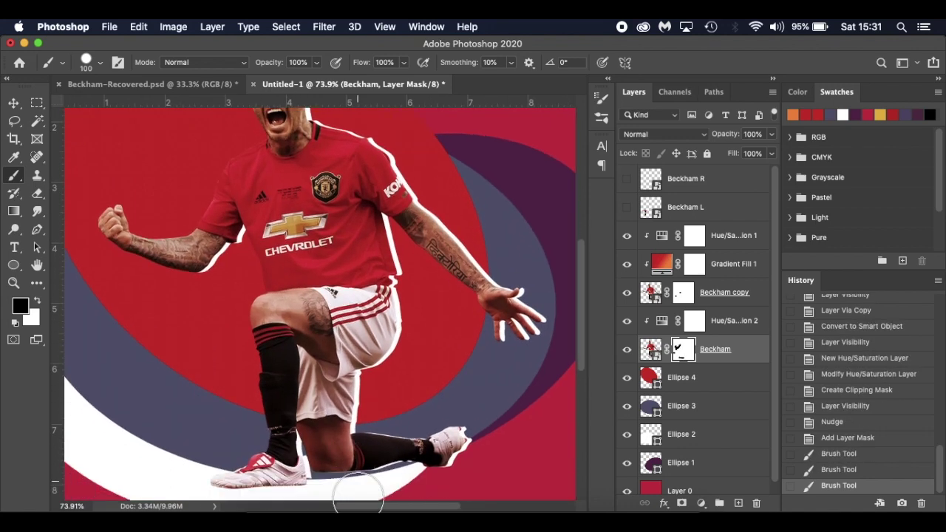
pyautogui.moveTo(348, 368)
pyautogui.mouseDown()
pyautogui.moveTo(406, 357)
pyautogui.moveTo(515, 421)
pyautogui.mouseUp()
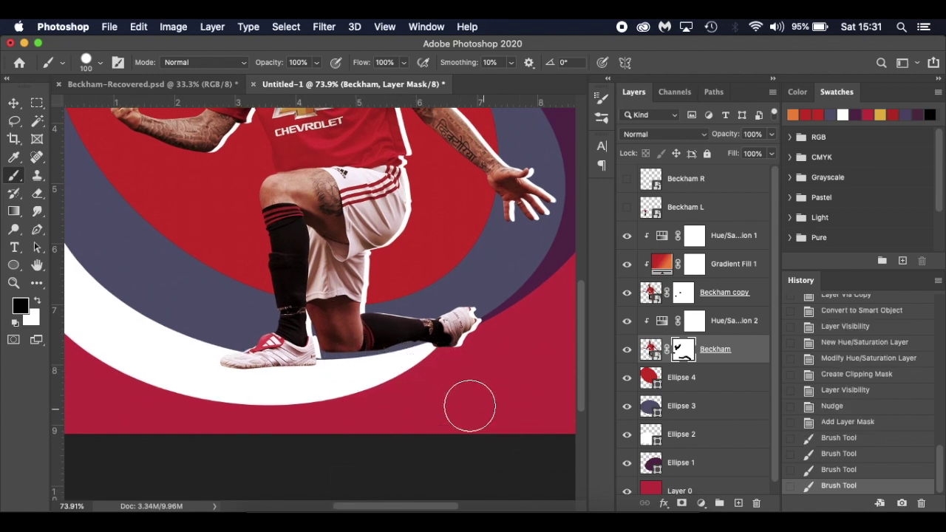
pyautogui.scroll(5, 435, 394)
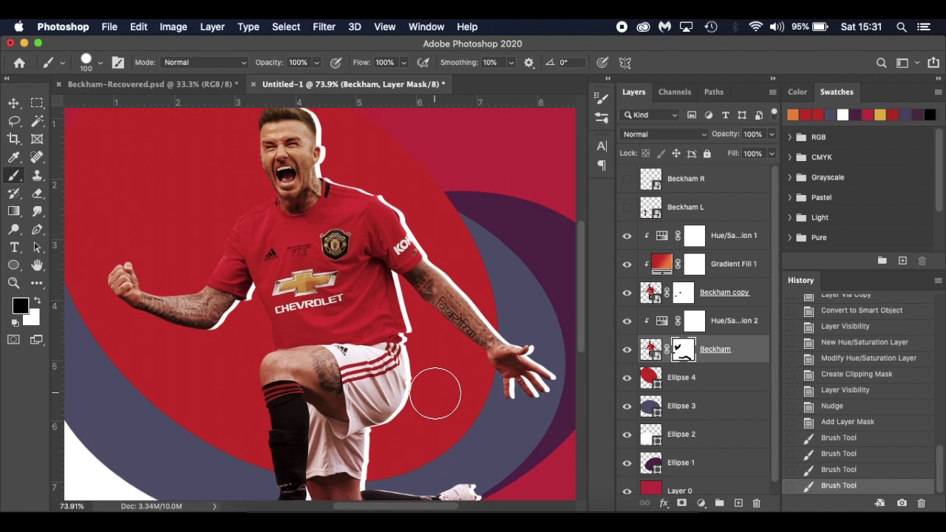
pyautogui.scroll(-1, 435, 394)
pyautogui.scroll(-3, 442, 400)
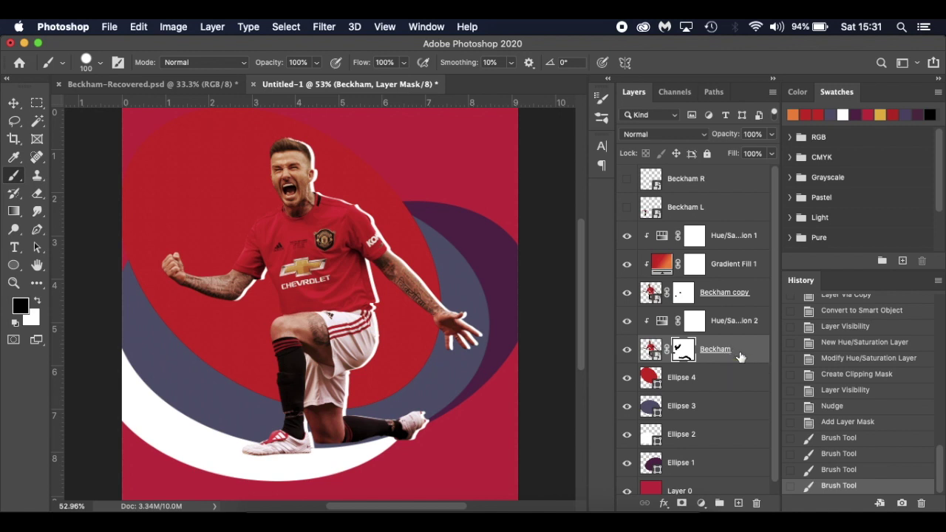
# - Create a new layer above Ellipse 4 and ready a black Soft Round brush with 0% hardness, undoing a test dab
pyautogui.click(728, 380)
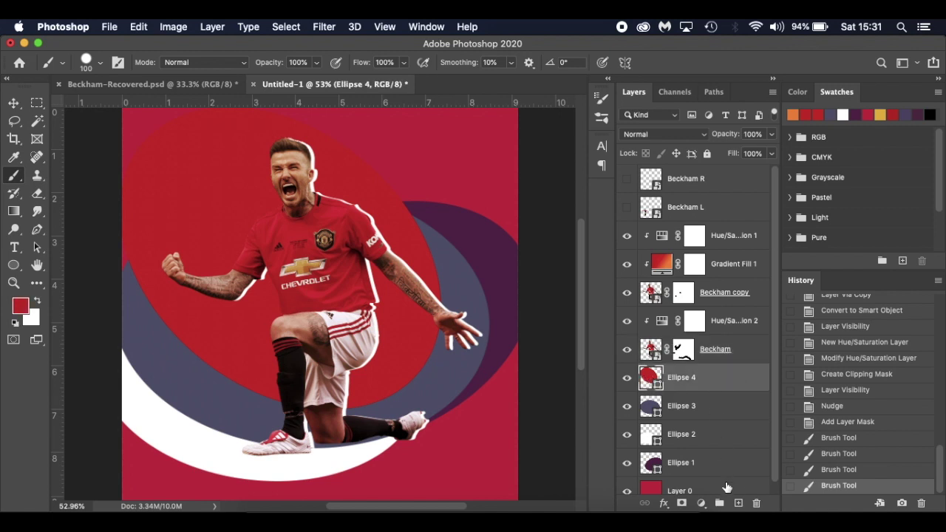
pyautogui.click(738, 503)
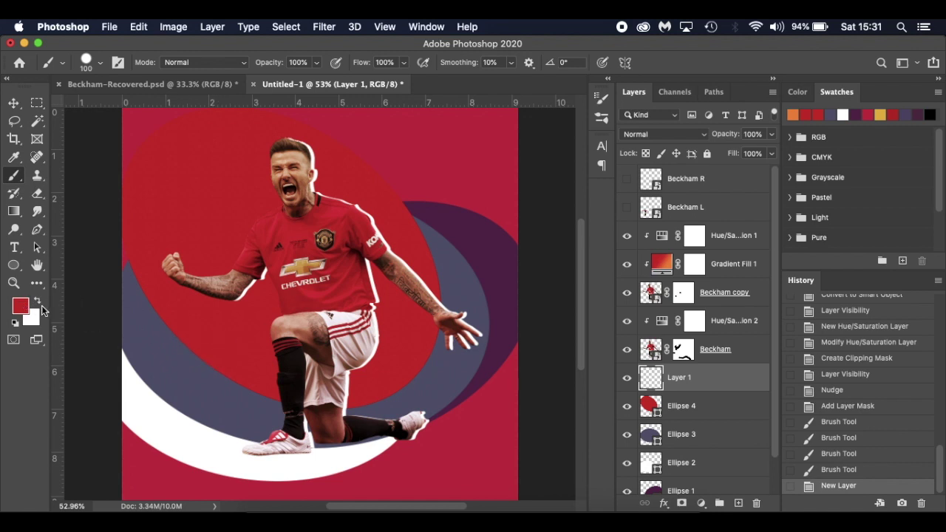
pyautogui.press('d')
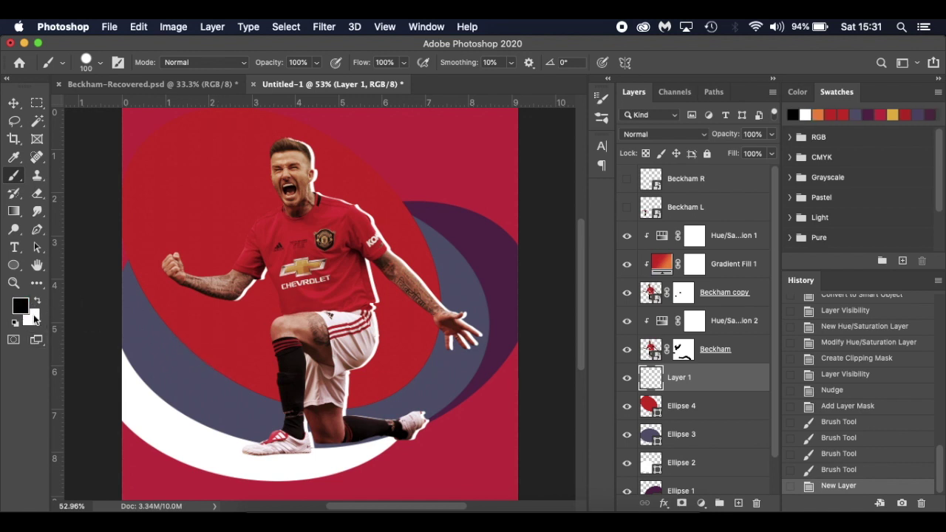
pyautogui.rightClick(229, 396)
pyautogui.click(330, 426)
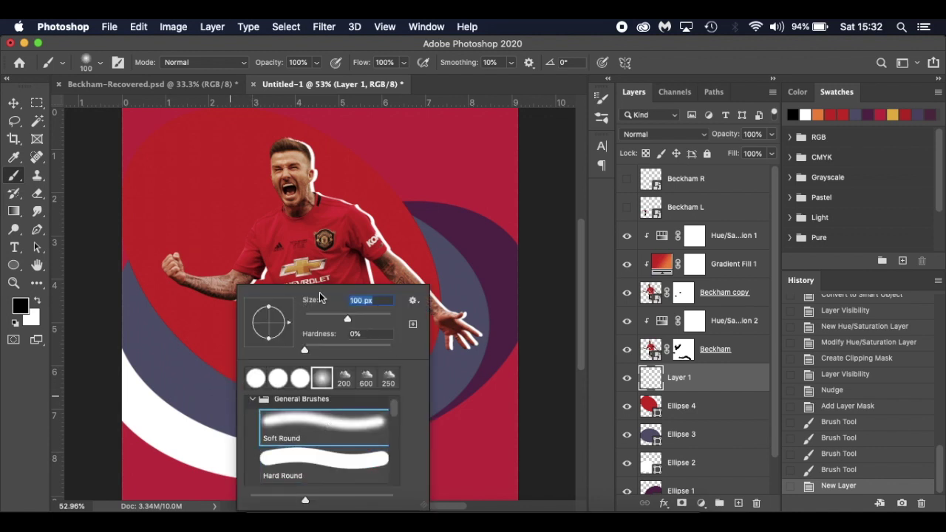
pyautogui.click(162, 395)
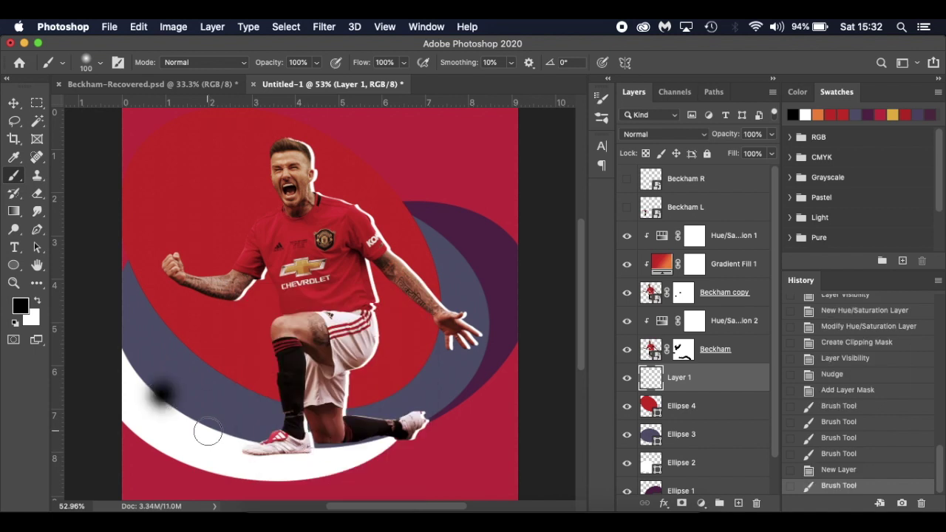
pyautogui.hotkey('ctrl', 'z')
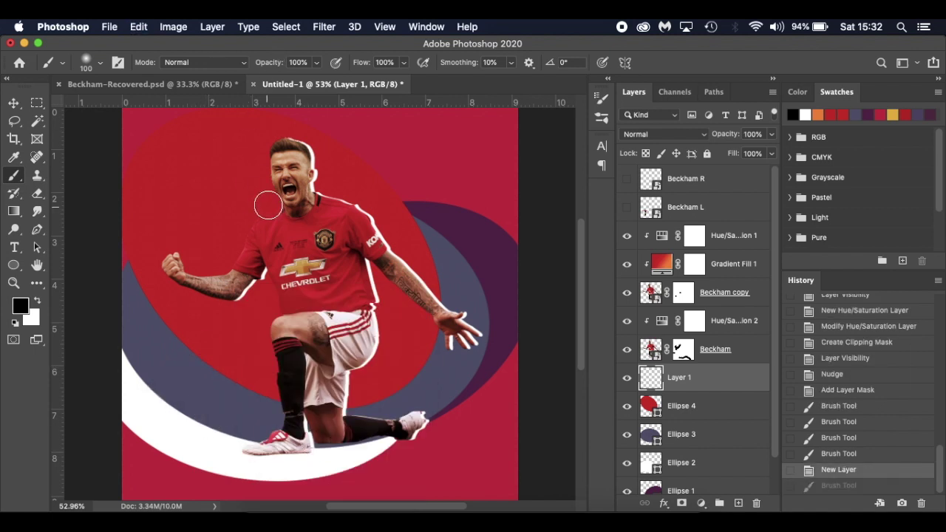
# - Enlarge the soft brush to 300 px and squash its tip into a flat horizontal ellipse, undoing any test dab
pyautogui.press(']')
pyautogui.press(']')
pyautogui.press(']')
pyautogui.press(']')
pyautogui.press(']')
pyautogui.press(']')
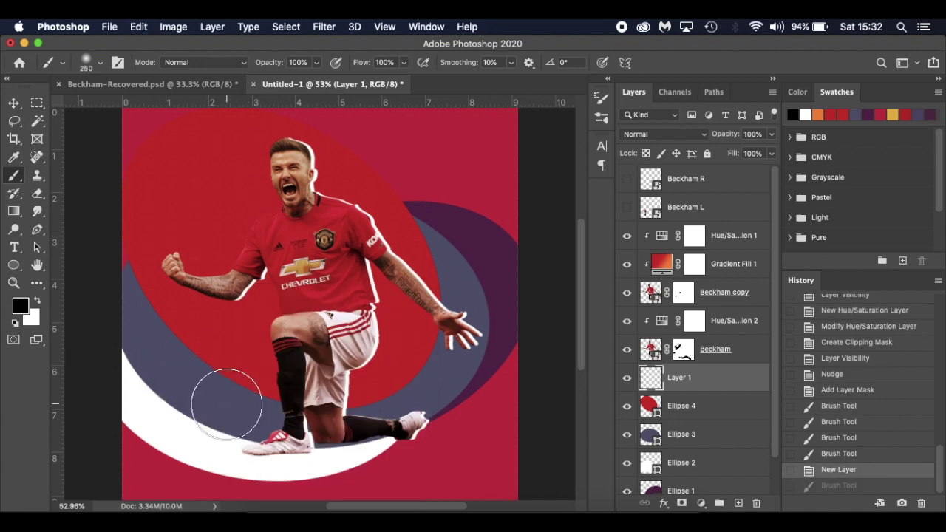
pyautogui.rightClick(186, 395)
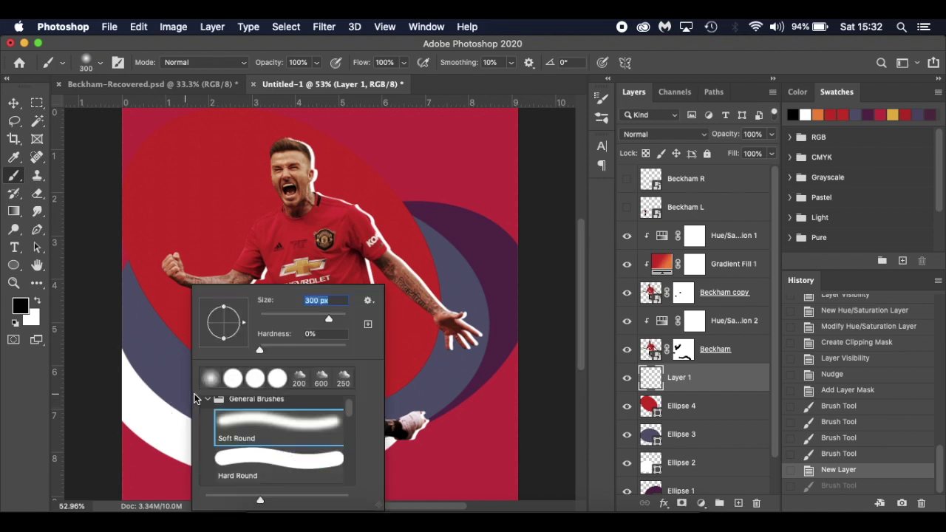
pyautogui.moveTo(225, 312); pyautogui.dragTo(226, 325)
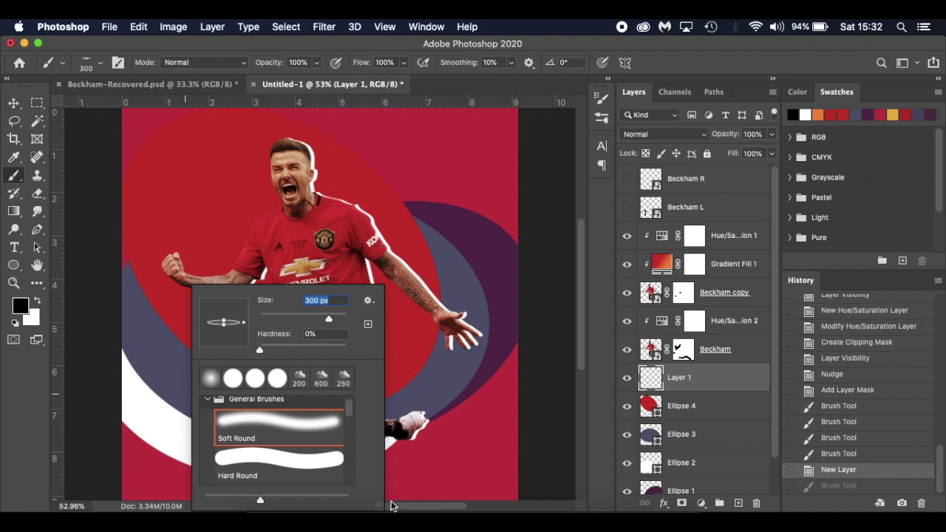
pyautogui.click(415, 441)
pyautogui.press('super+z')
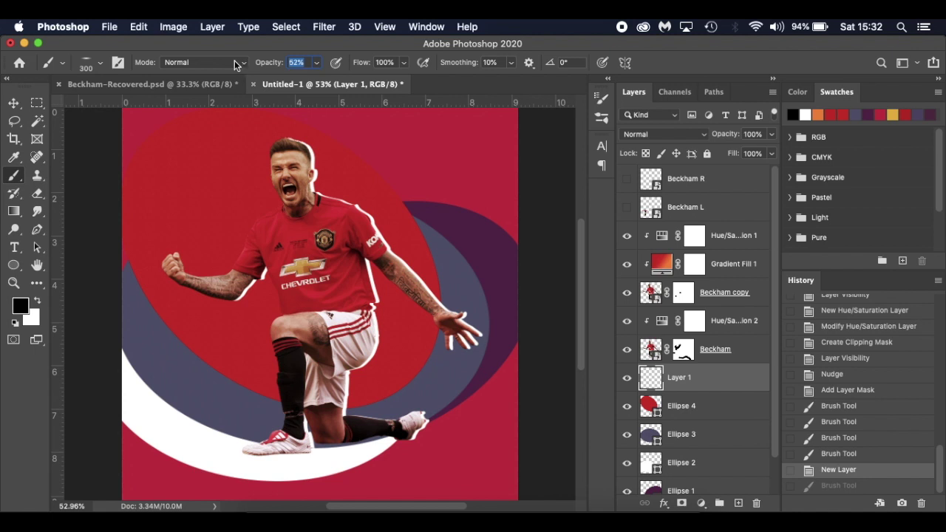
# - Set the flattened brush's opacity to 50% and enlarge it to 600 px
pyautogui.press('Return')
pyautogui.press(']')
pyautogui.press(']')
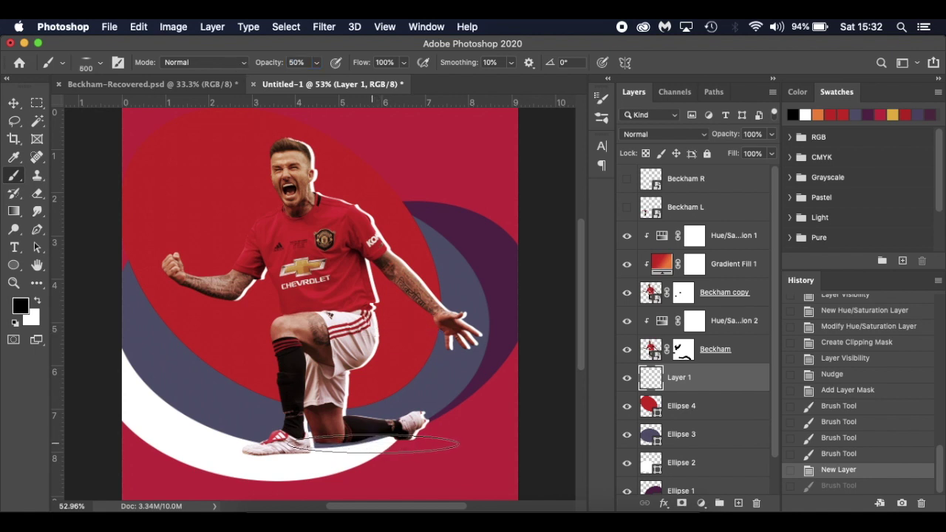
# - Build up a soft black ground shadow on Layer 1 under the kneeling leg and front shoe with repeated brush dabs
pyautogui.click(373, 444)
pyautogui.click(378, 442)
pyautogui.press(']')
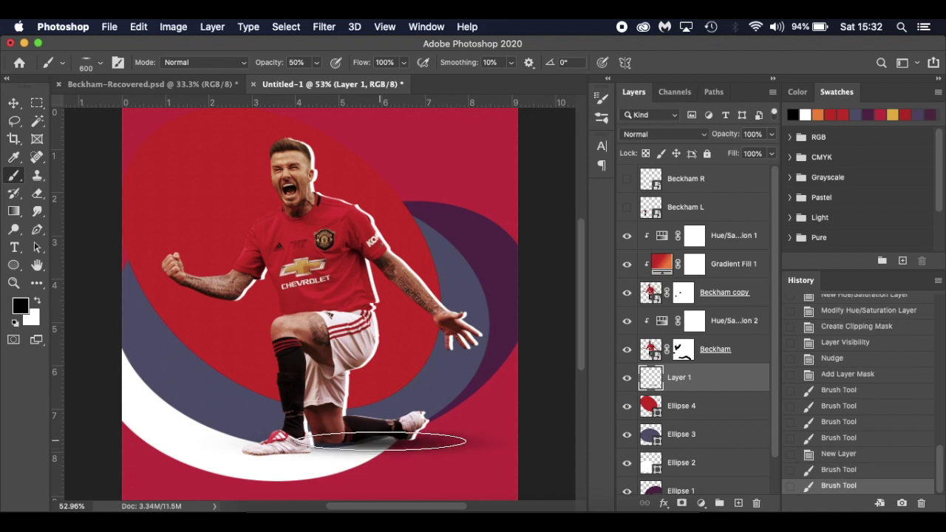
pyautogui.click(381, 442)
pyautogui.click(294, 453)
pyautogui.click(274, 452)
pyautogui.click(267, 450)
pyautogui.click(334, 447)
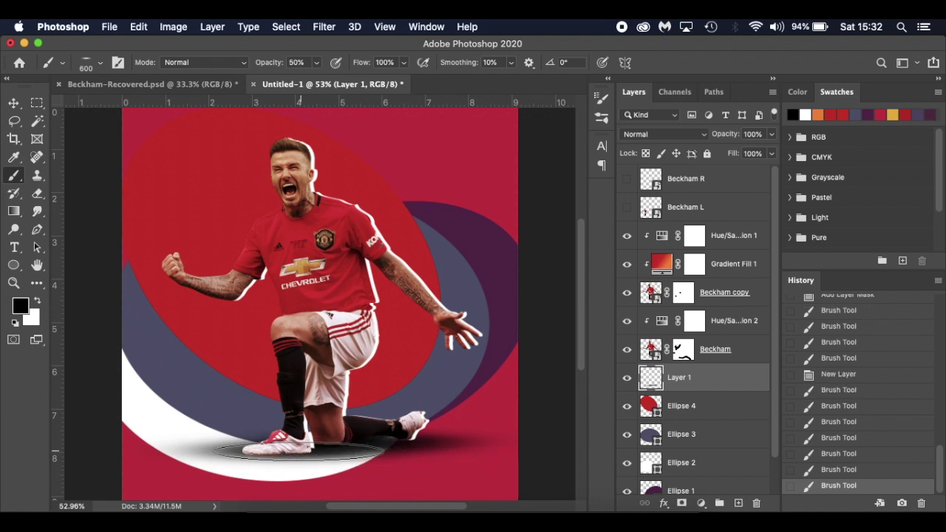
pyautogui.click(277, 452)
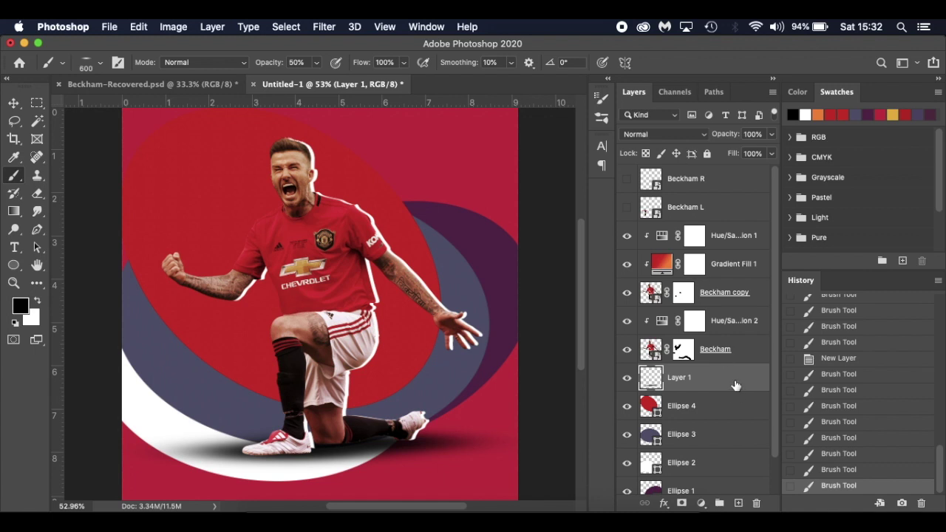
# - Rename Layer 1 as Shadow
pyautogui.doubleClick(689, 379)
pyautogui.write('Shadow')
pyautogui.press('Return')
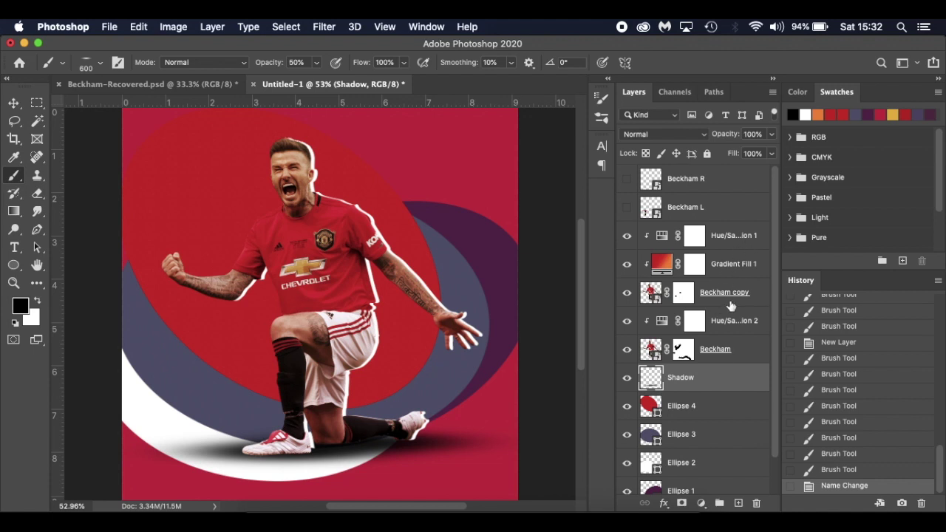
# - Group the layers from Shadow up to Hue/Saturation 1 and name the group Beckhame
pyautogui.keyDown('shift'); pyautogui.click(746, 237); pyautogui.keyUp('shift')
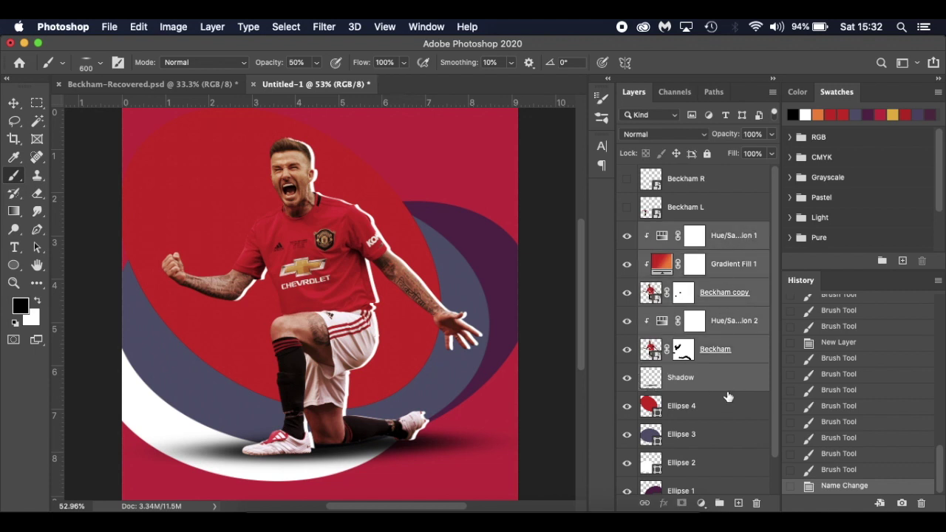
pyautogui.press('super+g')
pyautogui.doubleClick(679, 230)
pyautogui.write('Beckah')
pyautogui.press('BackSpace')
pyautogui.write('ame')
pyautogui.press('Return')
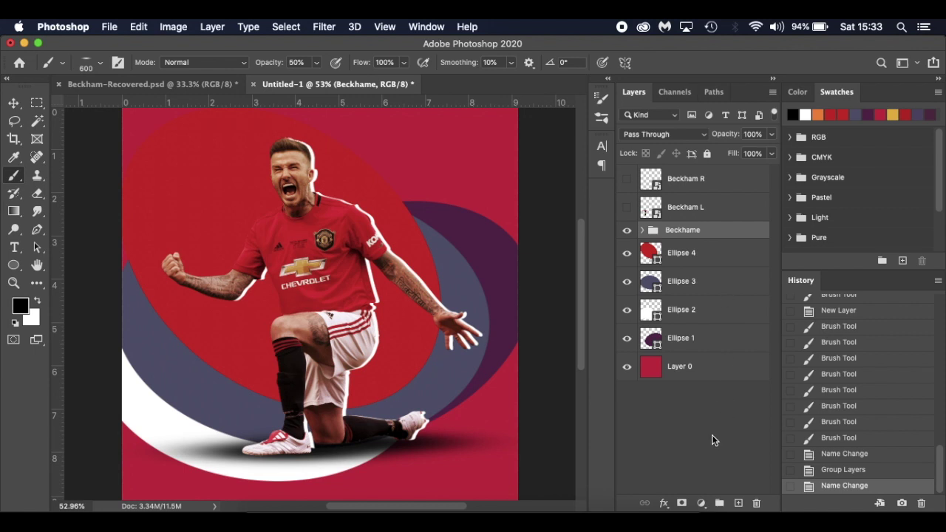
# - Show the Beckham L cutout and briefly preview Beckham R, leaving Beckham R hidden
pyautogui.click(627, 208)
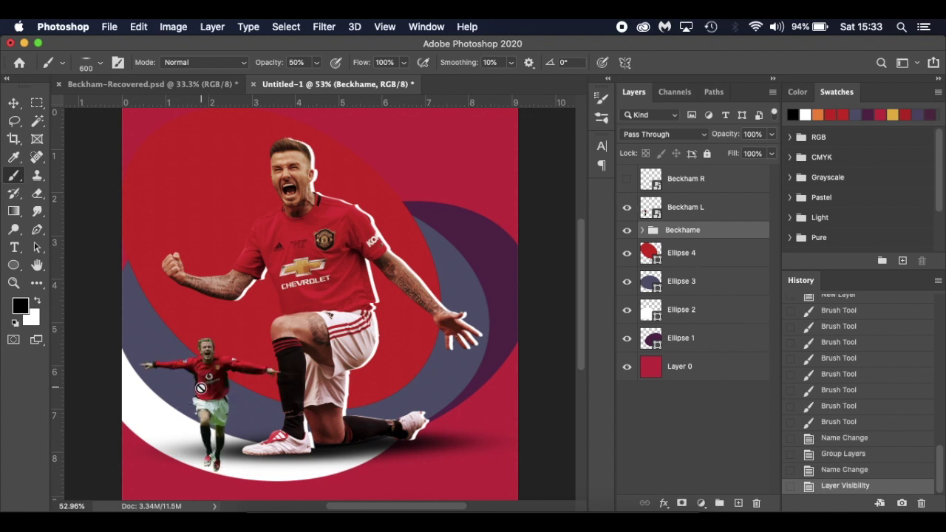
pyautogui.click(629, 180)
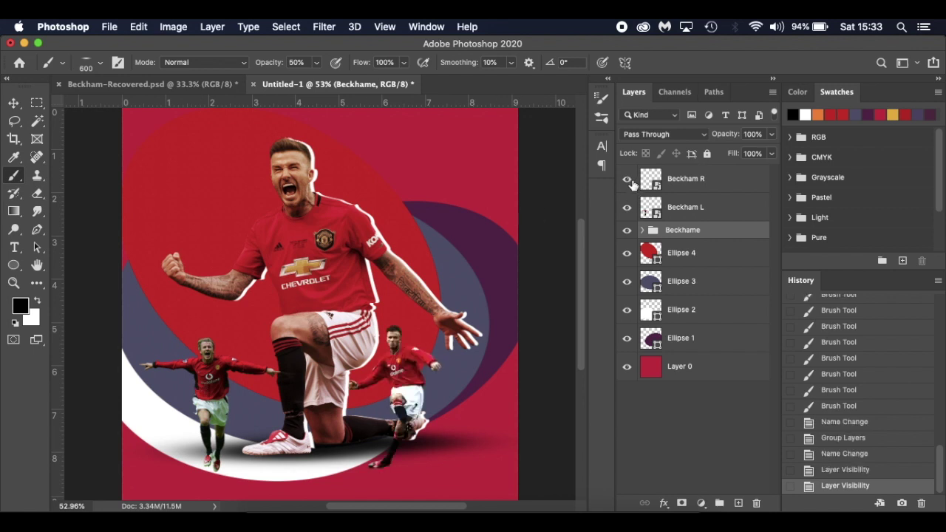
pyautogui.click(628, 180)
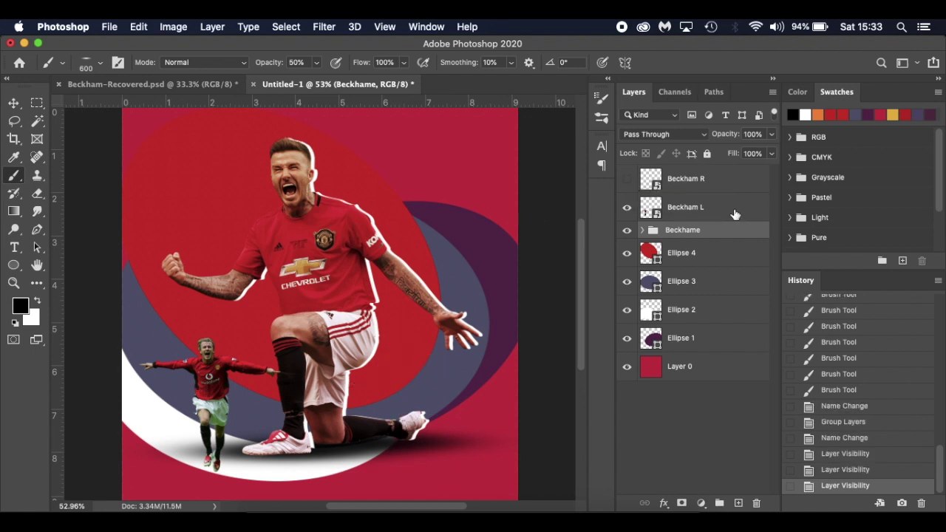
# - Add a Hue/Saturation adjustment clipped to the Beckham L layer and tone down the small cutout's colour slightly
pyautogui.click(735, 214)
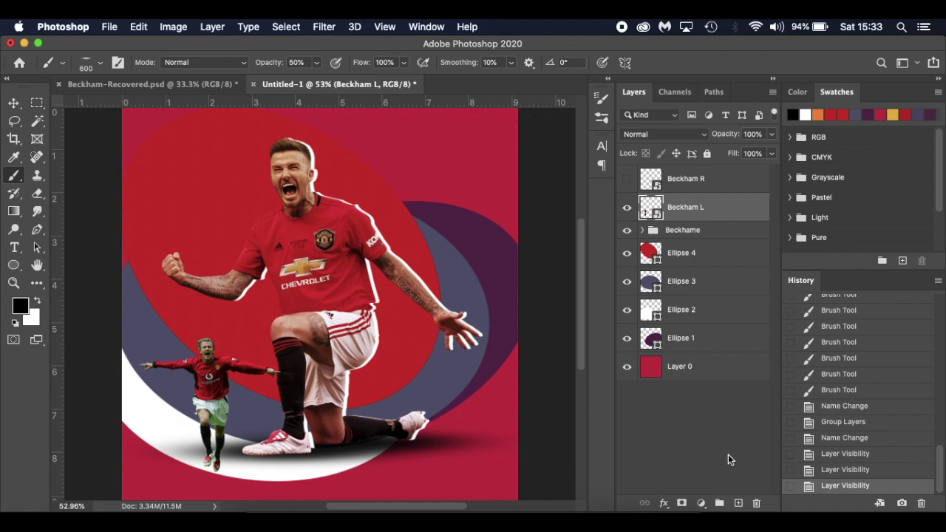
pyautogui.click(700, 504)
pyautogui.click(738, 350)
pyautogui.click(650, 446)
pyautogui.moveTo(651, 298); pyautogui.dragTo(625, 298)
pyautogui.click(687, 236)
# - Add a red-to-orange Gradient Fill clipped to the Beckham L cutout, adjusting its opacity and blend mode
pyautogui.click(701, 505)
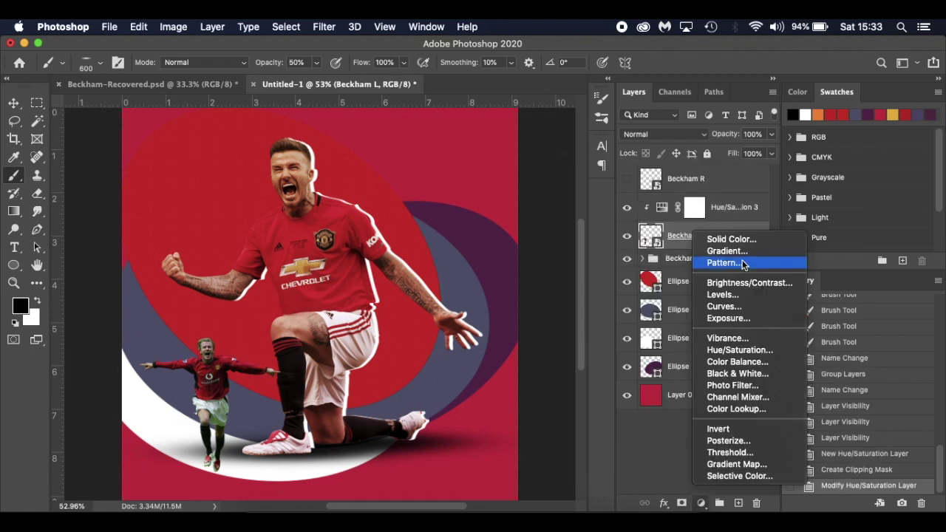
pyautogui.click(728, 252)
pyautogui.click(588, 189)
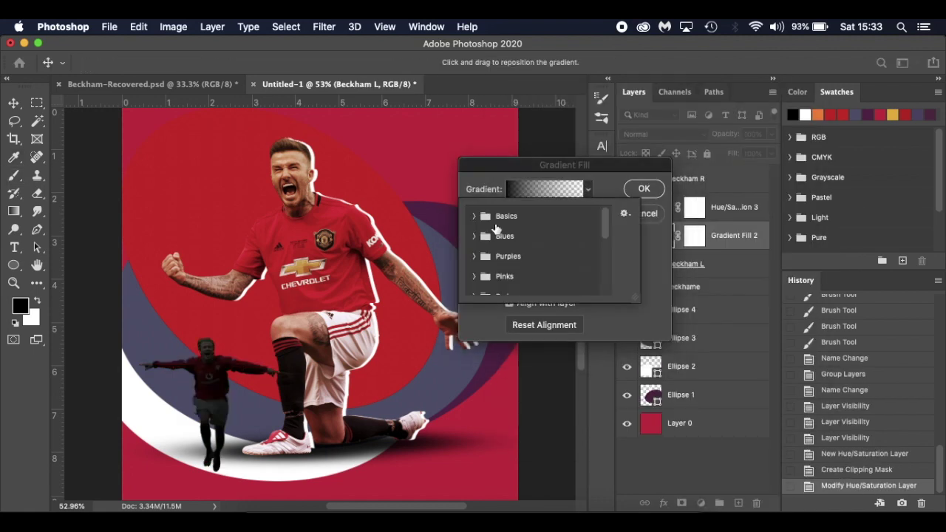
pyautogui.click(589, 190)
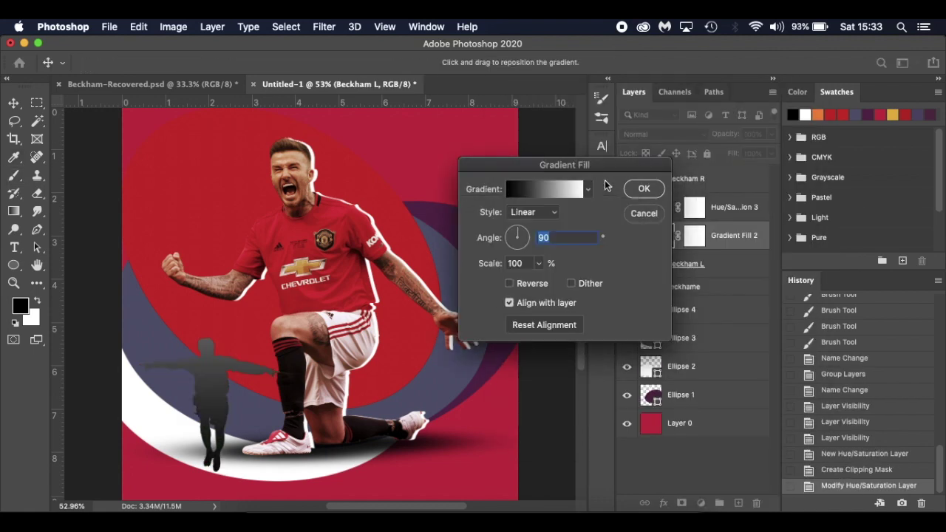
pyautogui.doubleClick(522, 328)
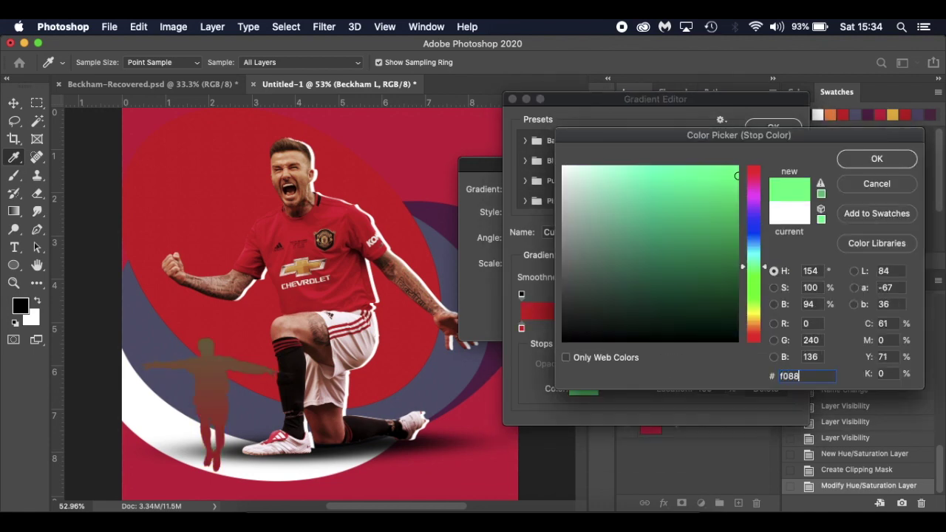
pyautogui.click(704, 123)
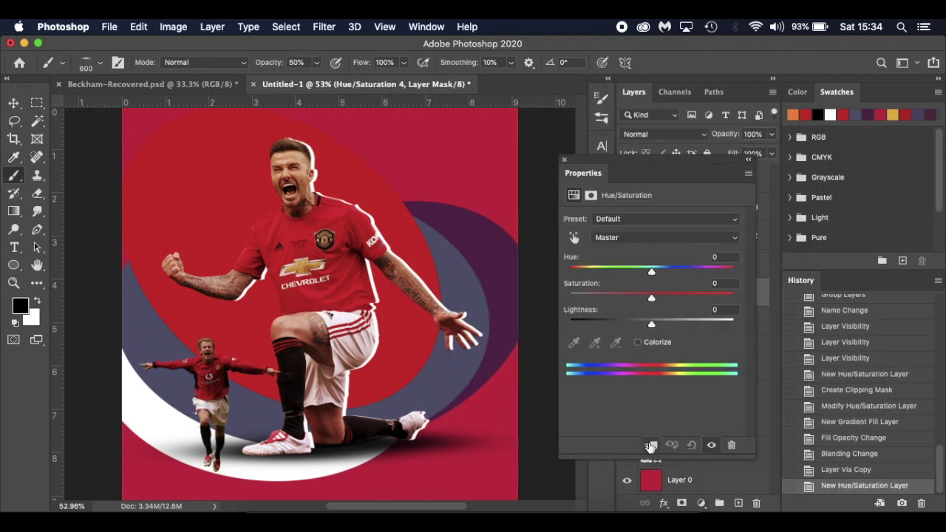
# - Turn the lower Beckham L copy into an offset white outline with a clipped Hue/Saturation adjustment, masking out unwanted parts
pyautogui.click(651, 447)
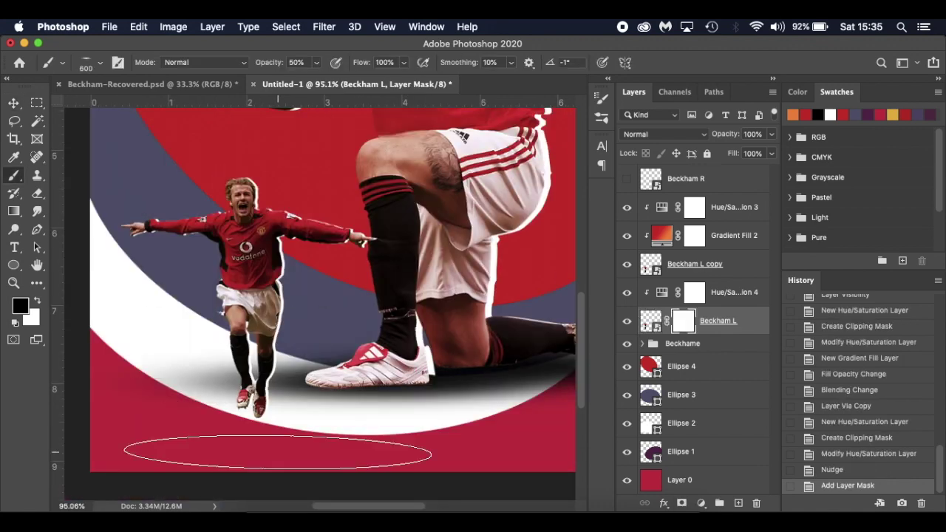
pyautogui.rightClick(315, 323)
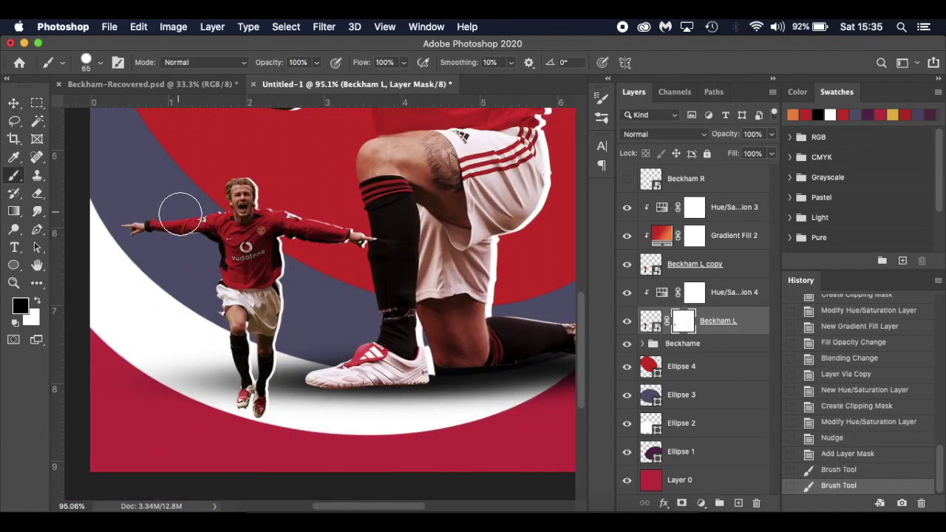
pyautogui.moveTo(227, 414); pyautogui.dragTo(266, 296)
pyautogui.moveTo(382, 209); pyautogui.dragTo(397, 239)
pyautogui.moveTo(326, 235); pyautogui.dragTo(296, 244)
pyautogui.moveTo(326, 235); pyautogui.dragTo(370, 244)
# - Paint a soft black shadow at 50% brush opacity under the Beckham L cutout's feet on a new layer above the Beckhame group
pyautogui.click(683, 344)
pyautogui.click(741, 504)
pyautogui.rightClick(211, 370)
pyautogui.click(229, 400)
pyautogui.press('super+z')
pyautogui.click(298, 63)
pyautogui.write('50')
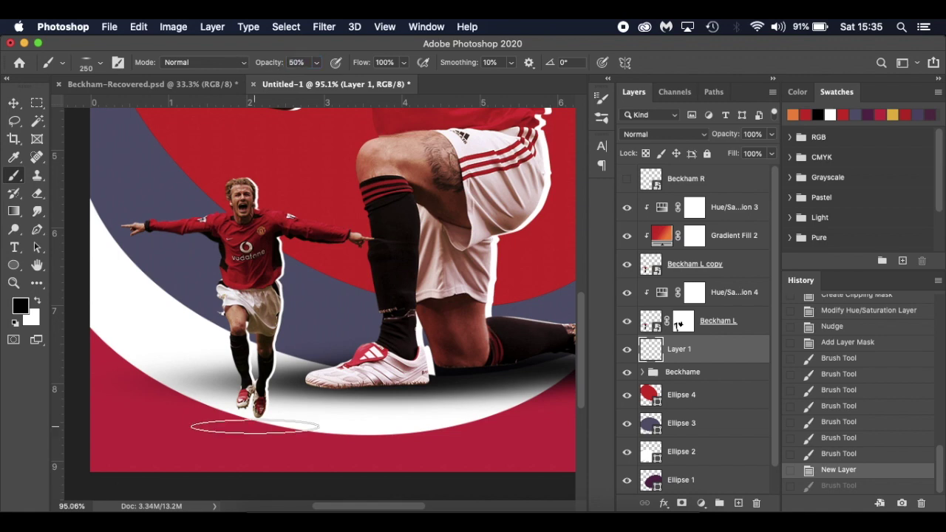
pyautogui.click(269, 417)
pyautogui.click(258, 418)
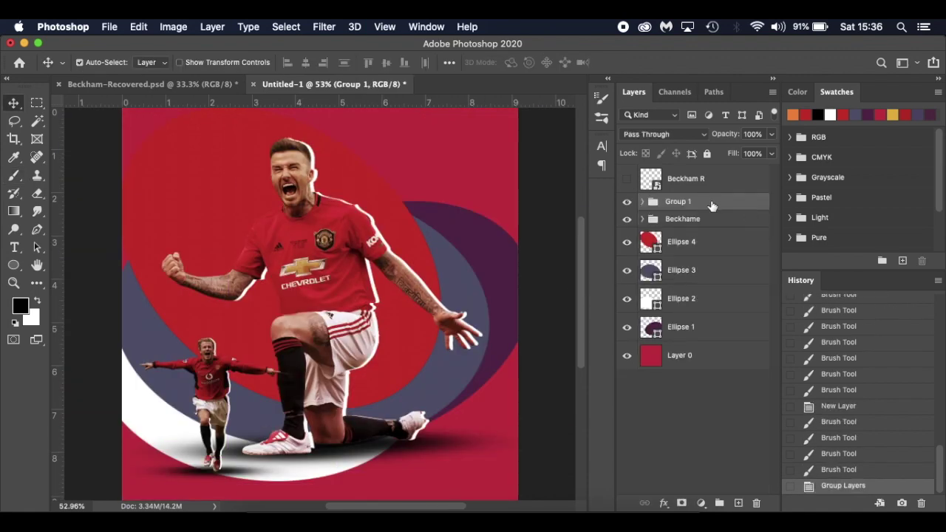
# - Group the Beckham L cutout's layers and name the group Beckhame L
pyautogui.write('Beckhame L')
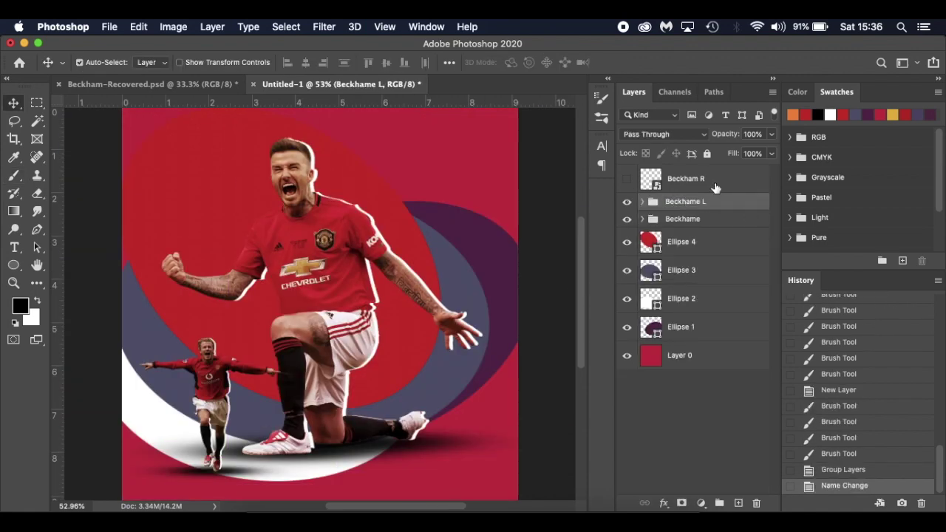
pyautogui.press('Return')
# - Show the Beckham R cutout and tone its colour with a Hue/Saturation adjustment clipped to it
pyautogui.click(627, 178)
pyautogui.click(702, 504)
pyautogui.click(717, 353)
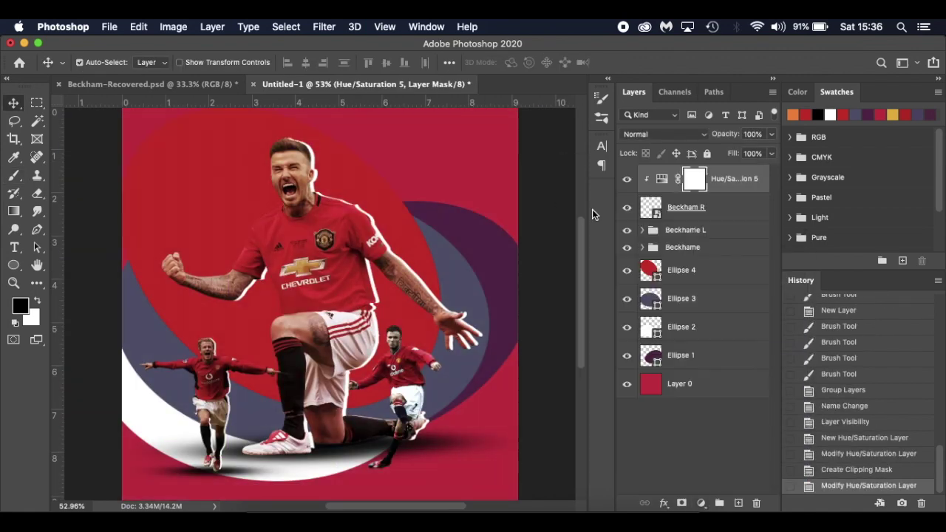
# - Add a red-to-orange Gradient Fill clipped to the Beckham R cutout, adjusting its opacity and blend mode
pyautogui.click(702, 503)
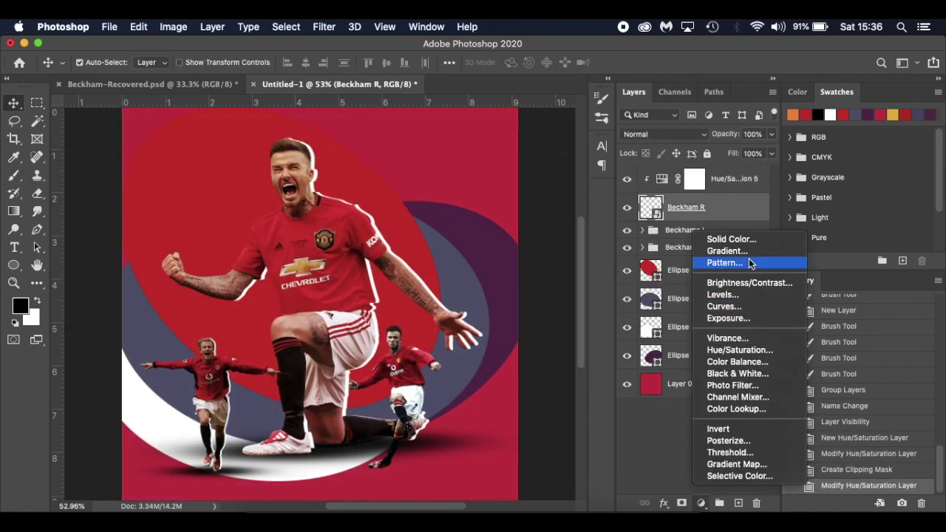
pyautogui.click(727, 250)
pyautogui.click(651, 136)
# - Duplicate Beckham R and turn the lower copy into an offset white outline, masking away the unwanted parts with the brush
pyautogui.click(729, 237)
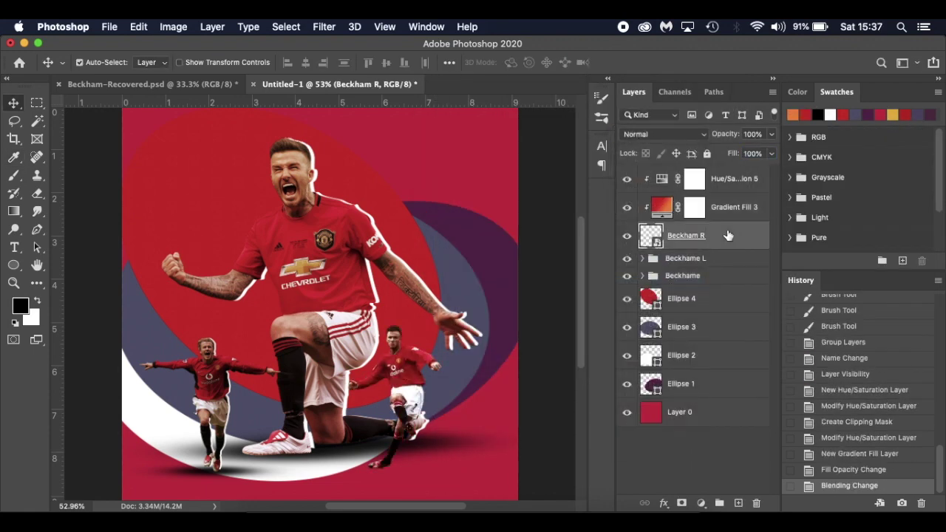
pyautogui.hotkey('ctrl', 'j')
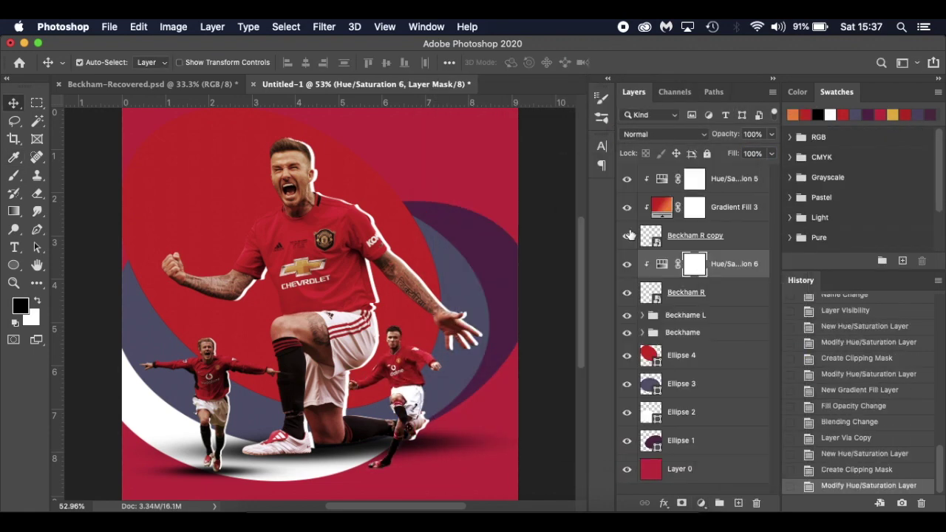
pyautogui.press('Left')
pyautogui.click(682, 503)
pyautogui.press('b')
pyautogui.rightClick(438, 317)
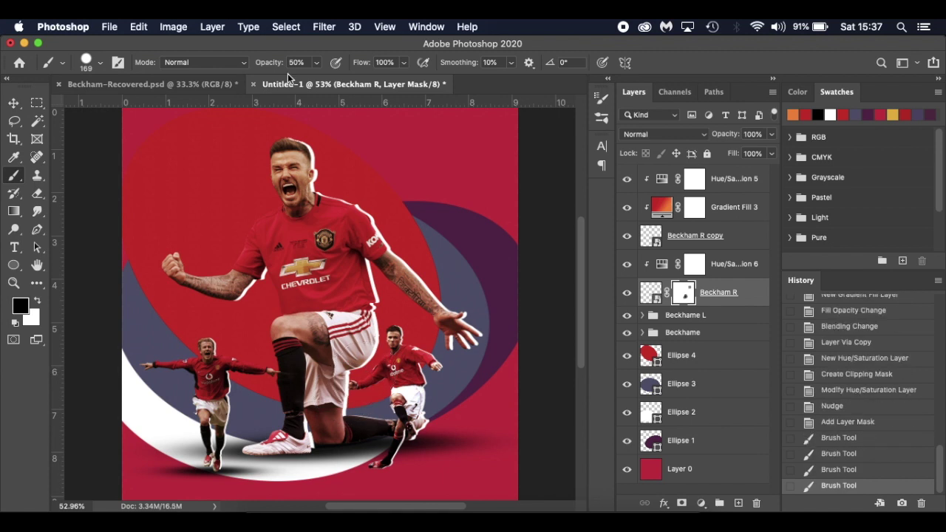
pyautogui.moveTo(347, 384); pyautogui.dragTo(399, 444)
# - Add a new layer beneath Beckham R and paint a soft black shadow under that cutout's feet
pyautogui.press('v')
pyautogui.hotkey('ctrl', 'shift', 'n')
pyautogui.rightClick(348, 281)
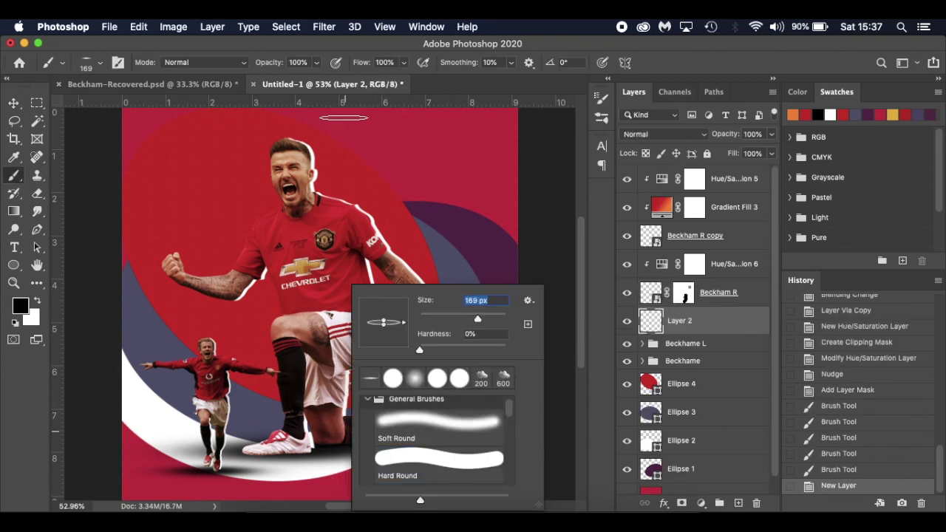
pyautogui.press('Escape')
# - Name the group holding the right cutout's layers Beckham R
pyautogui.doubleClick(684, 173)
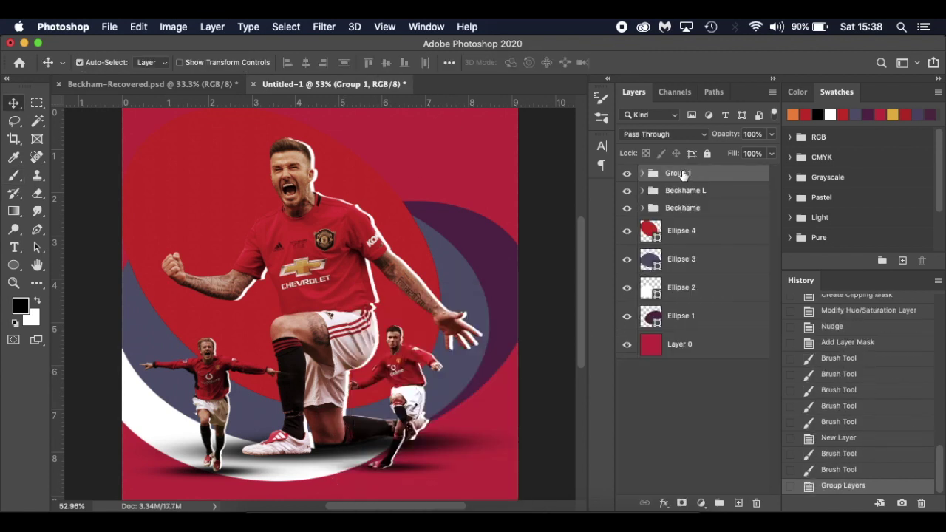
pyautogui.write('Beckham R')
pyautogui.press('Return')
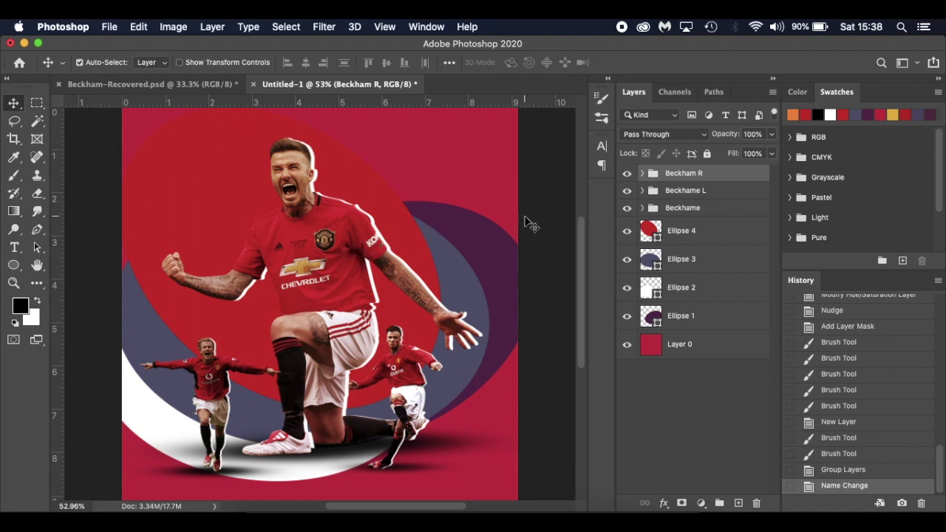
# - Add a new layer directly above Ellipse 4 for painting with the Brush tool
pyautogui.click(716, 232)
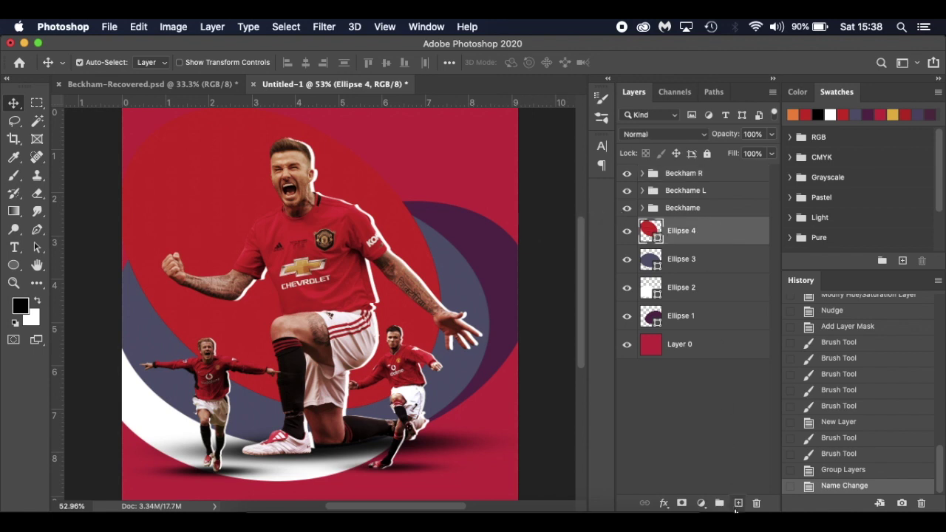
pyautogui.click(737, 503)
pyautogui.press('b')
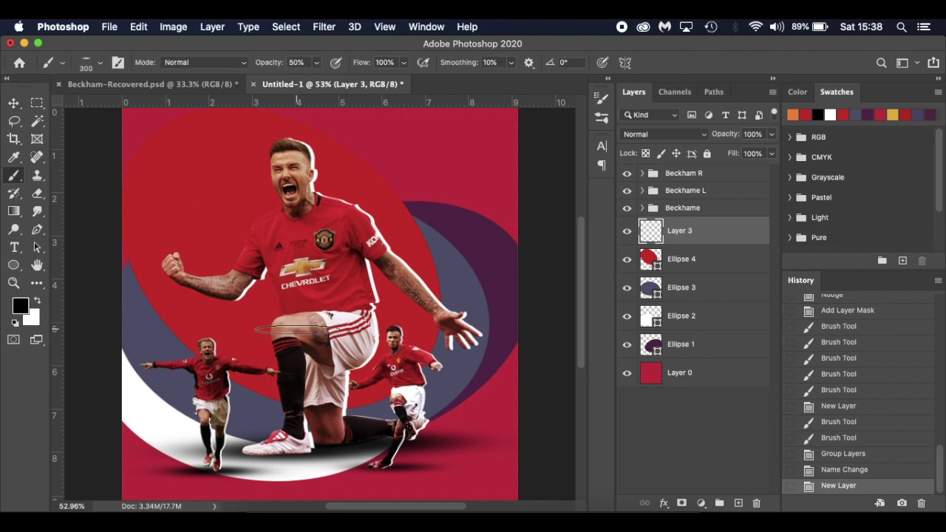
# - Look through the existing brush groups and import the _19___paint_brushes_by_domino brush set
pyautogui.rightClick(296, 329)
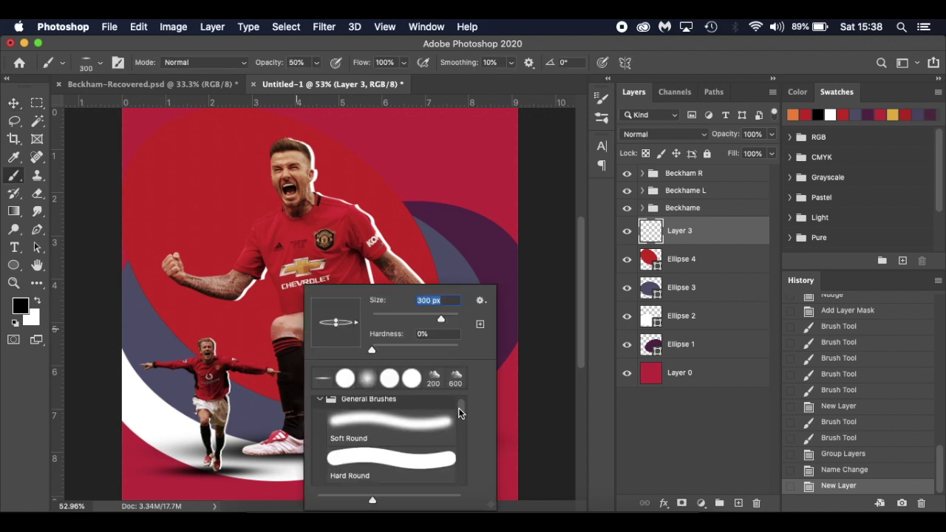
pyautogui.click(321, 400)
pyautogui.moveTo(460, 432); pyautogui.dragTo(462, 488)
pyautogui.click(320, 437)
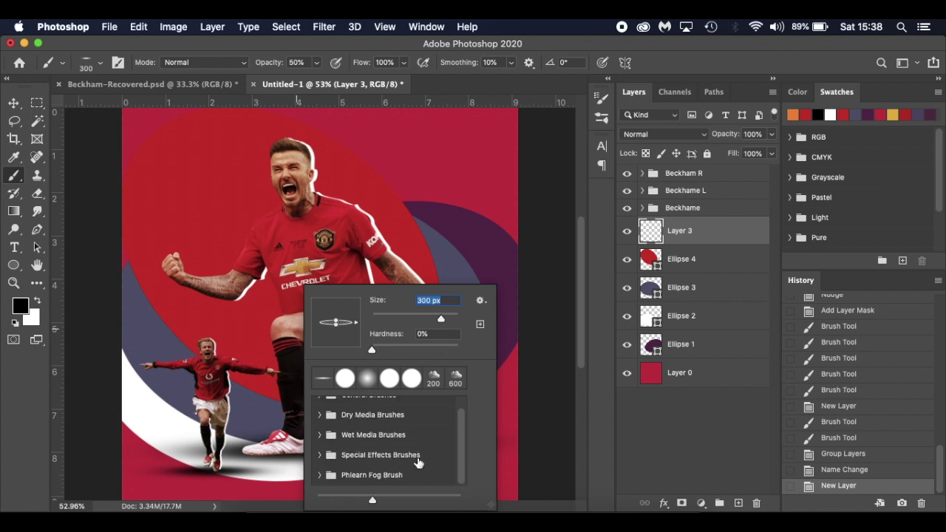
pyautogui.click(480, 301)
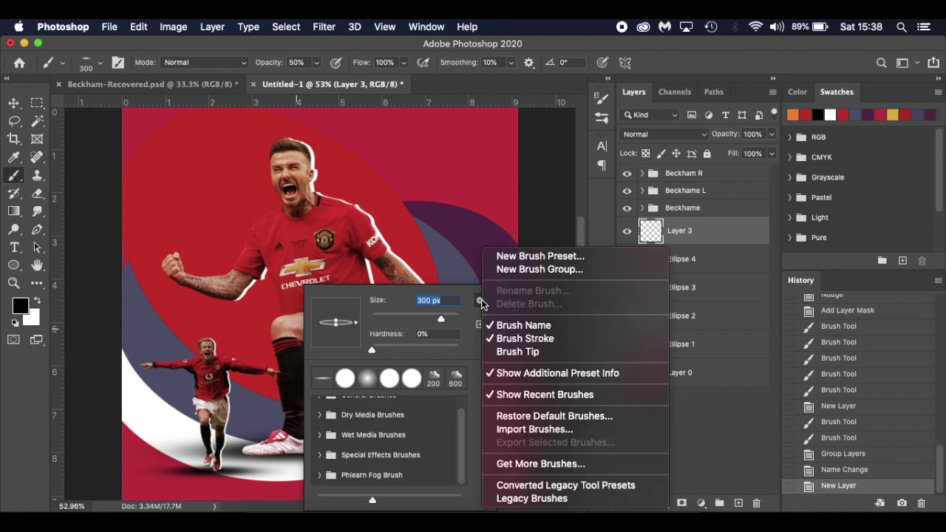
pyautogui.click(531, 430)
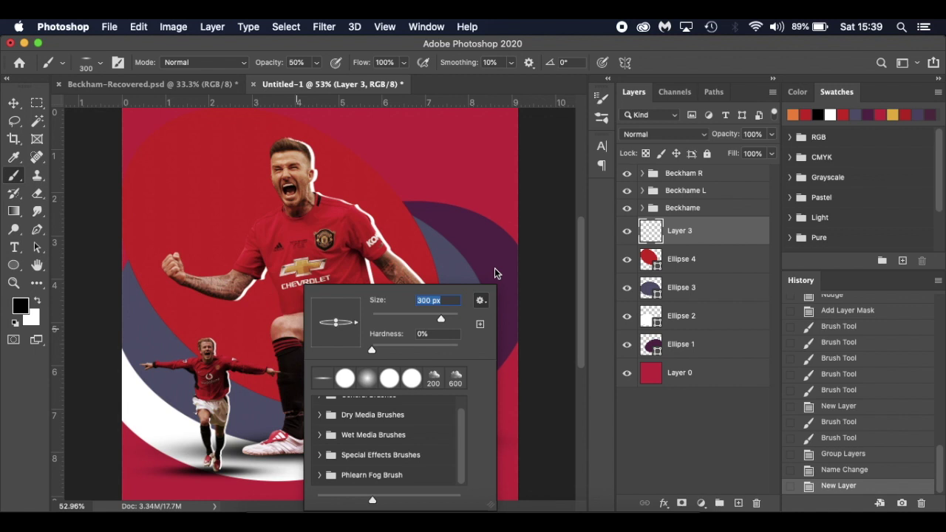
# - Choose the 847 px camisado.de | paint brushes 3 splatter-stroke brush from the imported set
pyautogui.click(319, 475)
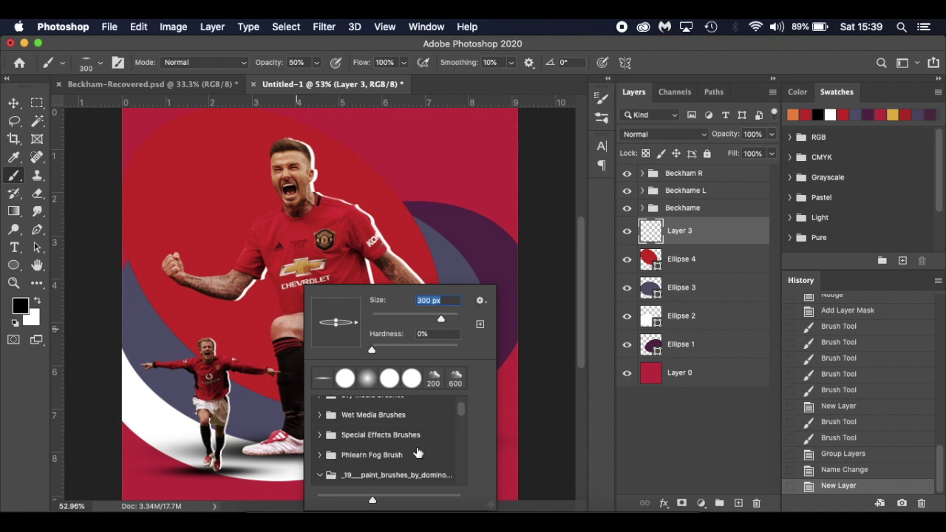
pyautogui.scroll(-3, 418, 452)
pyautogui.scroll(-2, 405, 458)
pyautogui.click(399, 435)
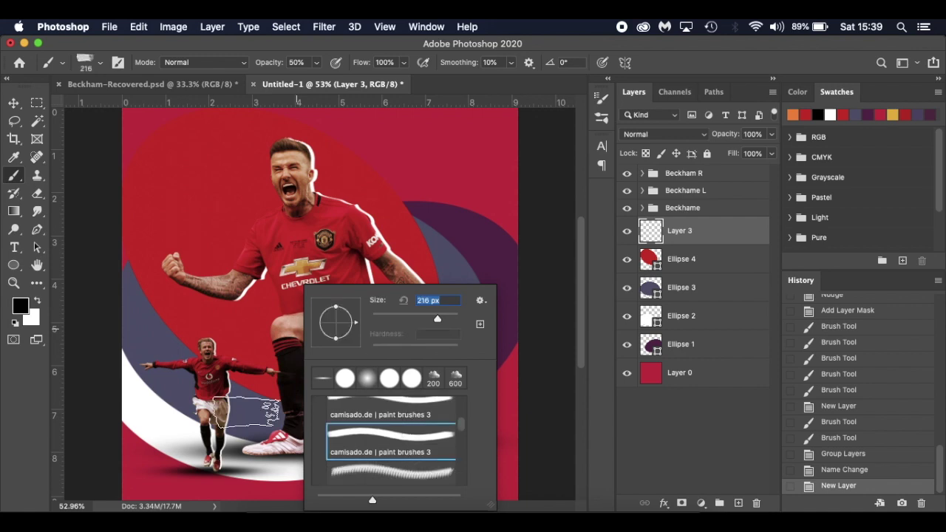
pyautogui.click(377, 474)
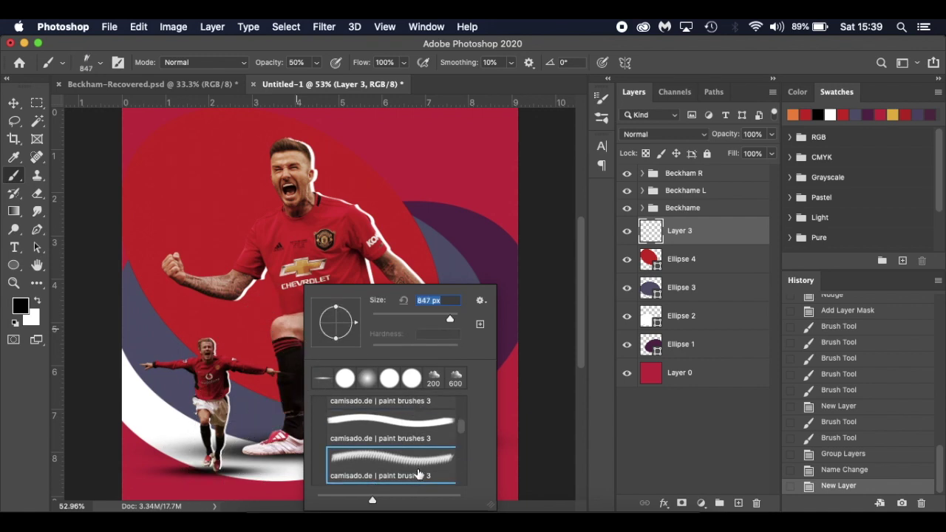
pyautogui.click(81, 389)
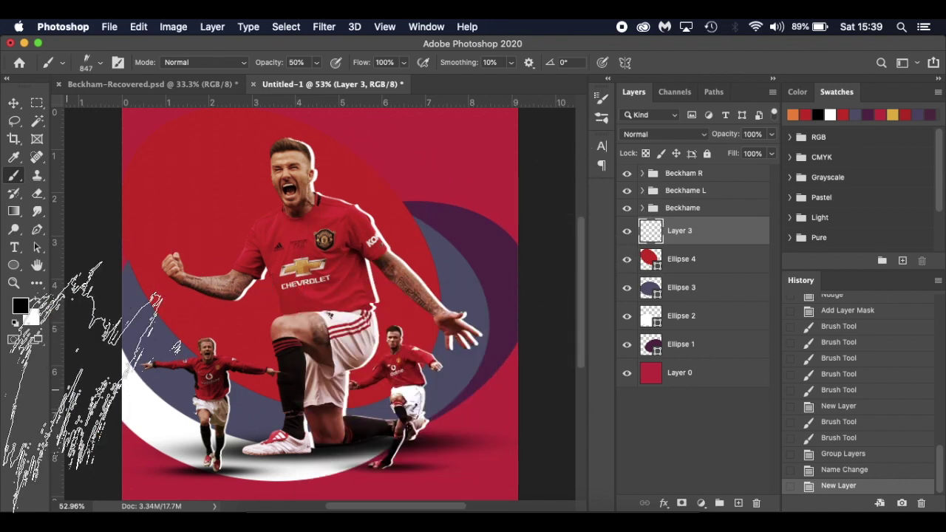
pyautogui.click(235, 449)
pyautogui.press('super+z')
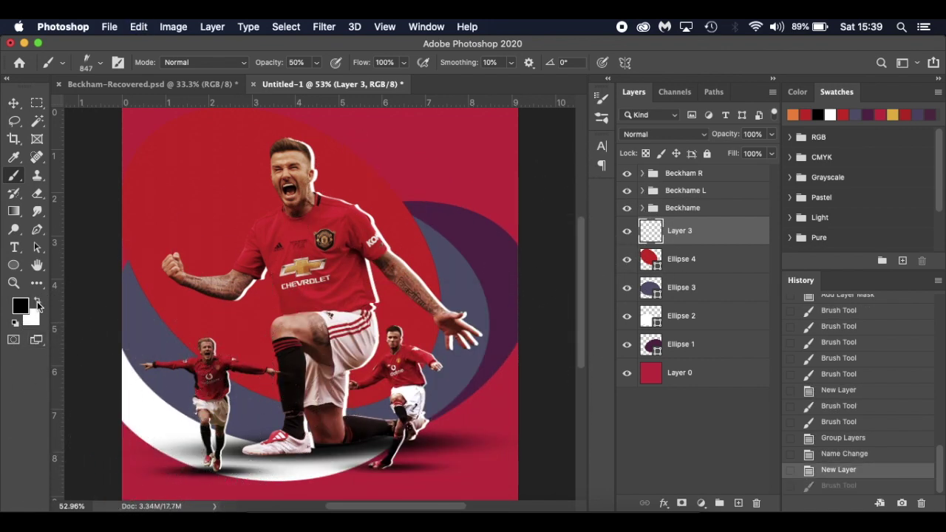
# - Stamp a white paint stroke behind the main cutout on Layer 3 with 100% brush opacity and a 156° brush angle
pyautogui.click(38, 303)
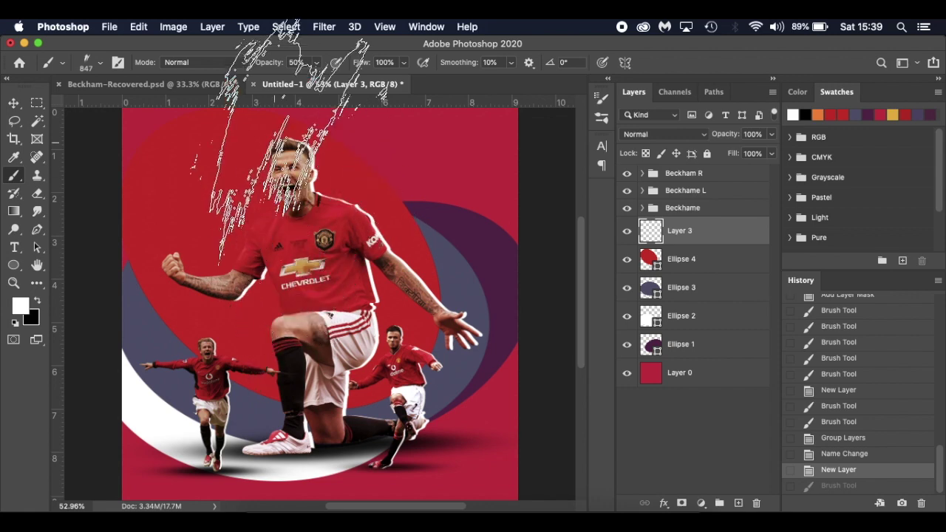
pyautogui.press('0')
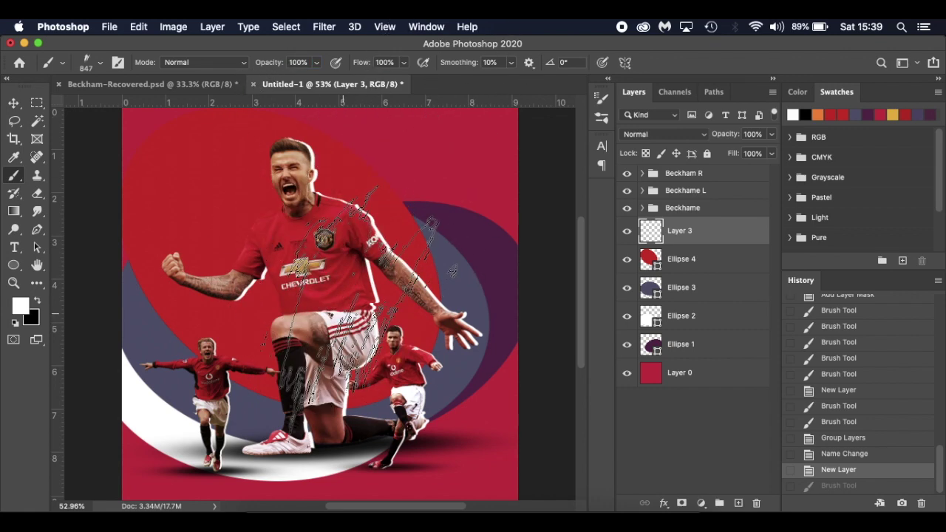
pyautogui.rightClick(337, 311)
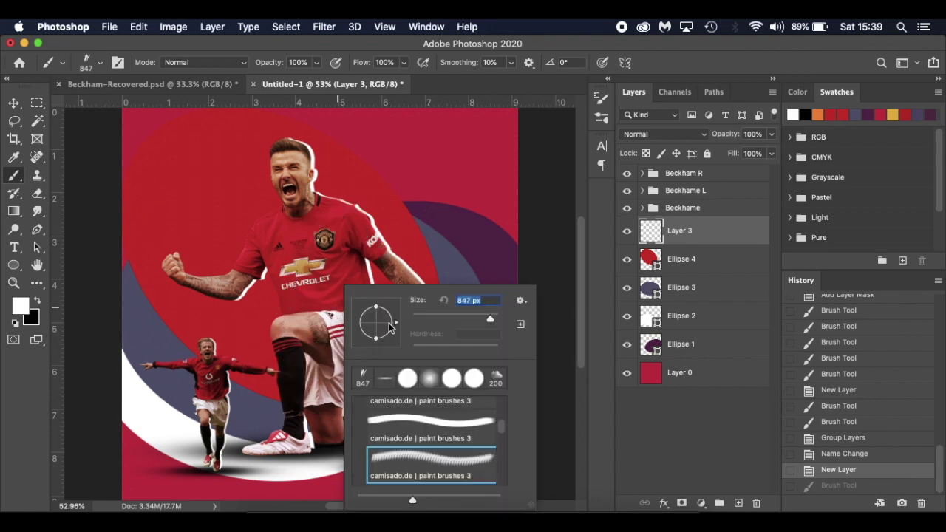
pyautogui.moveTo(395, 324); pyautogui.dragTo(354, 322)
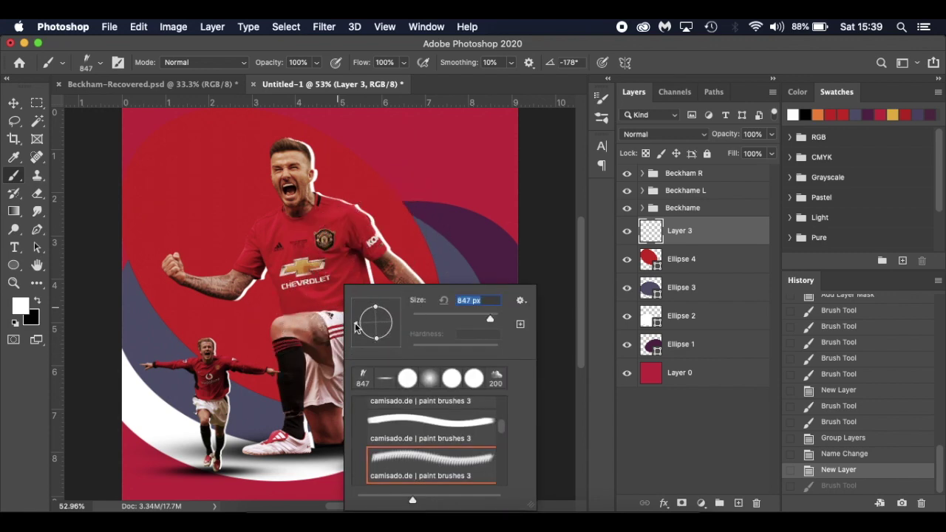
pyautogui.moveTo(355, 328); pyautogui.dragTo(356, 321)
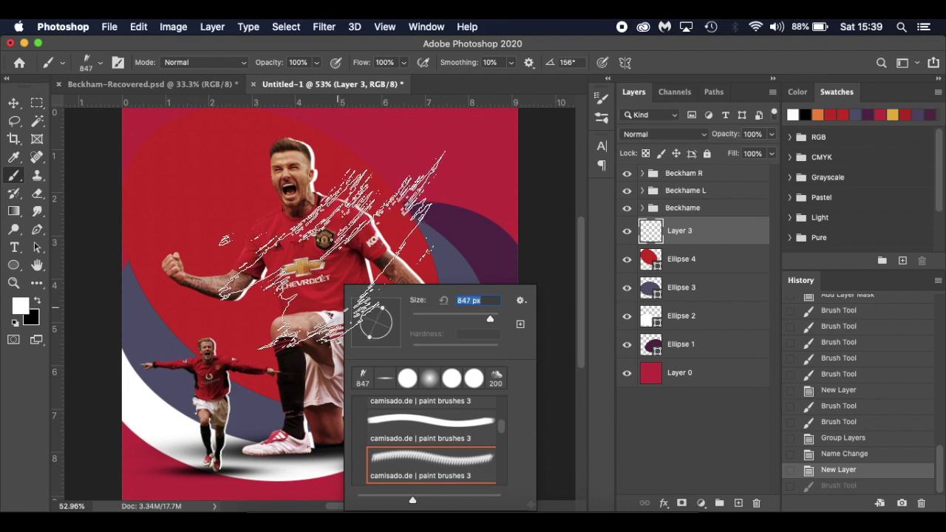
pyautogui.click(344, 255)
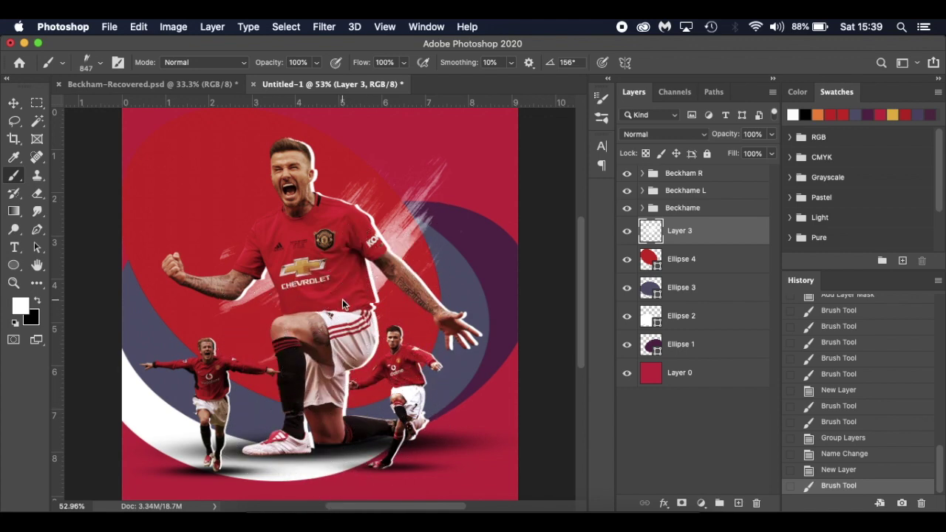
# - Stamp a second white paint stroke behind the main cutout on Layer 3 with the brush angle set to -125°
pyautogui.rightClick(379, 341)
pyautogui.moveTo(363, 318); pyautogui.dragTo(369, 340)
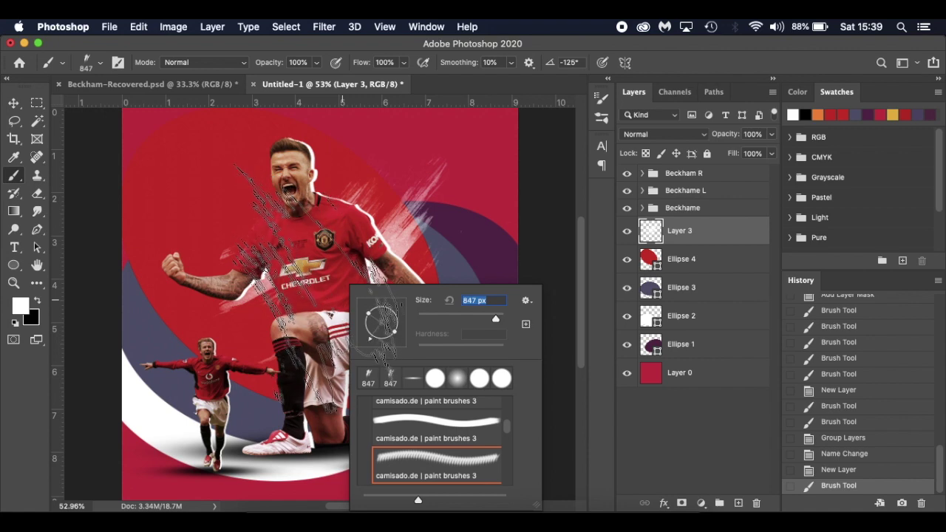
pyautogui.click(296, 271)
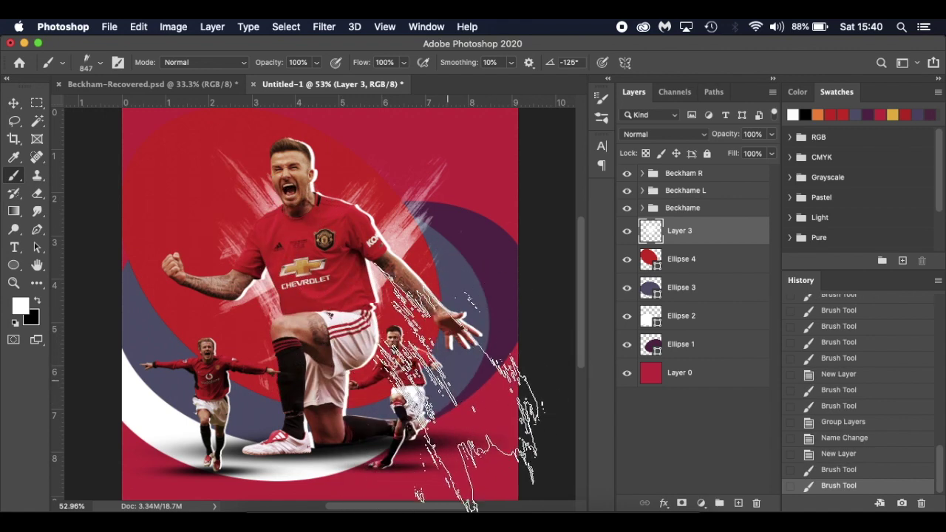
# - Choose the 1128 px camisado.de | paint brushes 3 brush from the imported paint brush set
pyautogui.rightClick(349, 306)
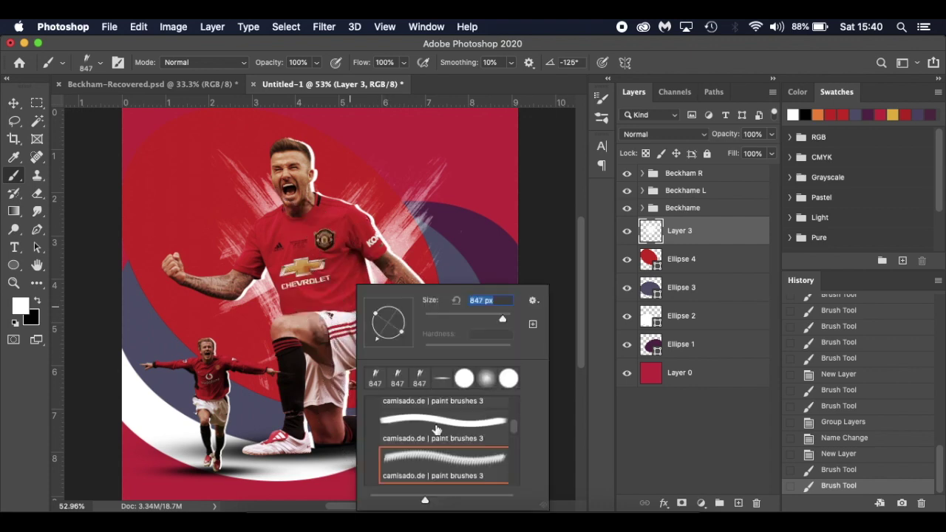
pyautogui.scroll(-1, 444, 443)
pyautogui.click(443, 454)
pyautogui.scroll(-2, 403, 452)
pyautogui.click(405, 452)
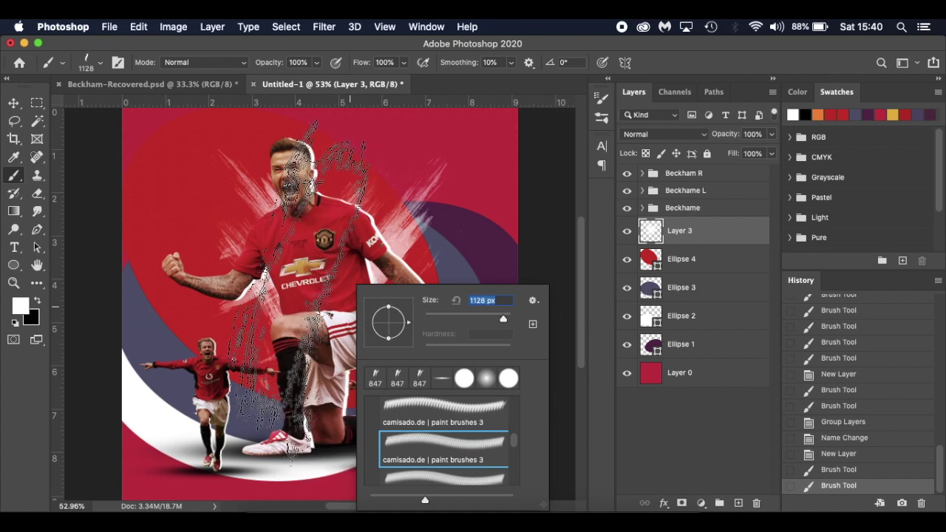
pyautogui.click(295, 329)
pyautogui.press('super+z')
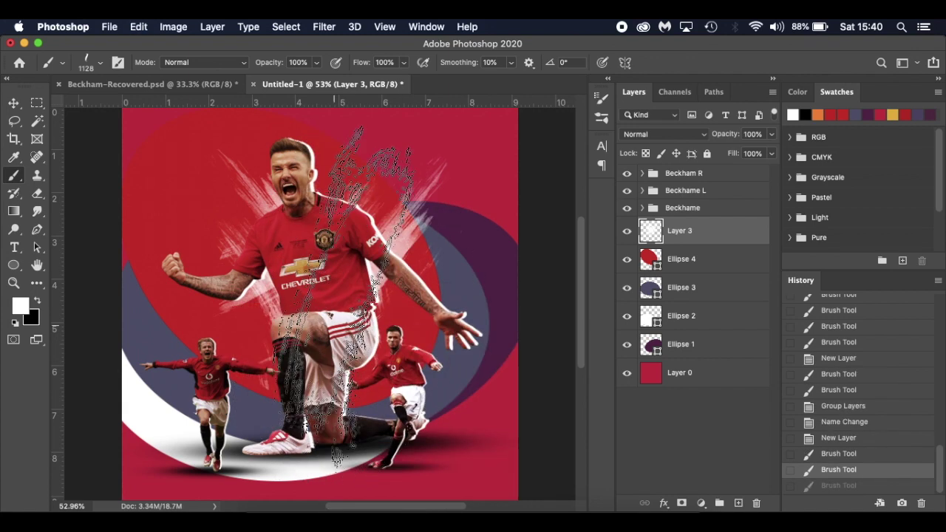
pyautogui.rightClick(392, 396)
pyautogui.moveTo(391, 326); pyautogui.dragTo(383, 341)
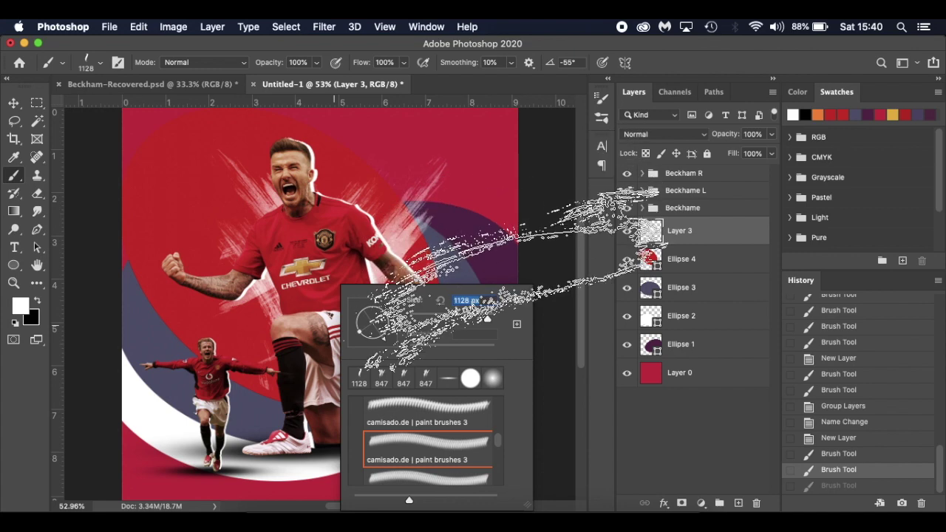
pyautogui.press('super+z')
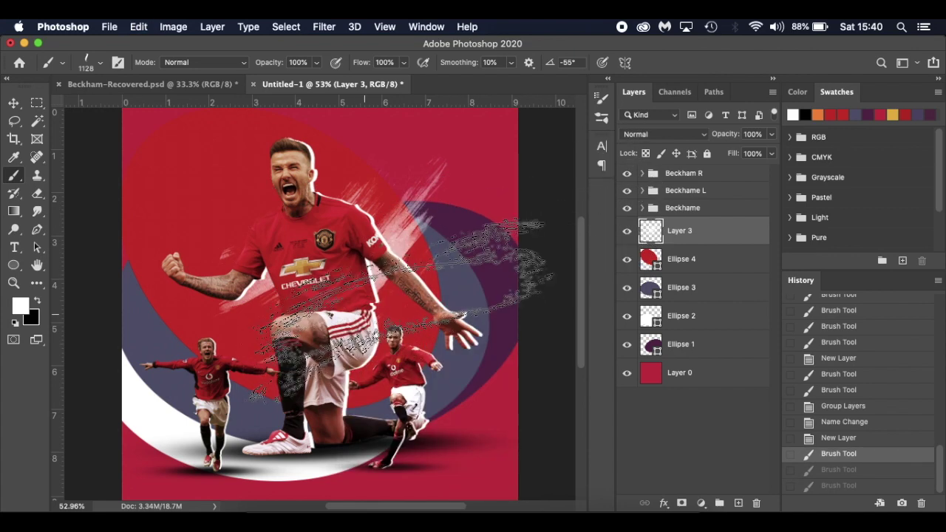
pyautogui.click(861, 472)
# - Set the brush angle to -129° and stamp a white diagonal stroke behind the main and right-hand cutouts on Layer 3
pyautogui.rightClick(300, 278)
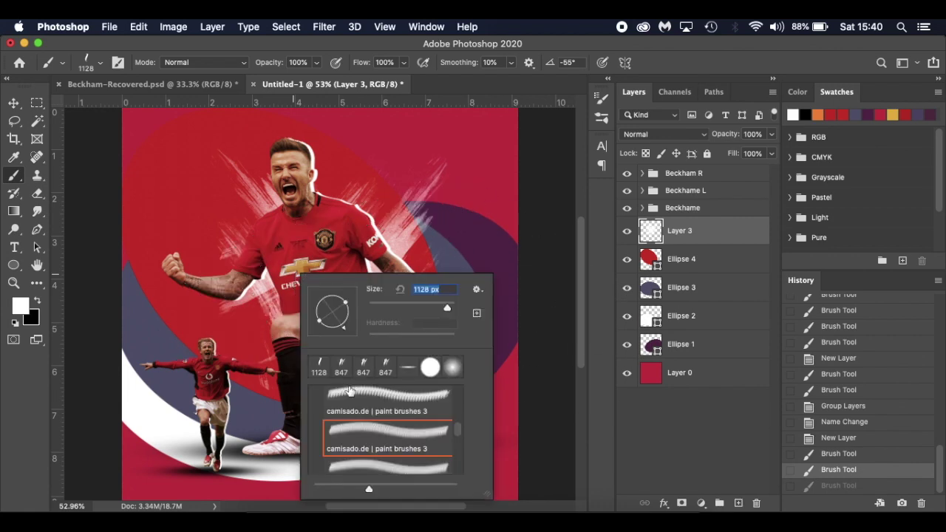
pyautogui.moveTo(324, 328); pyautogui.dragTo(320, 326)
pyautogui.click(292, 256)
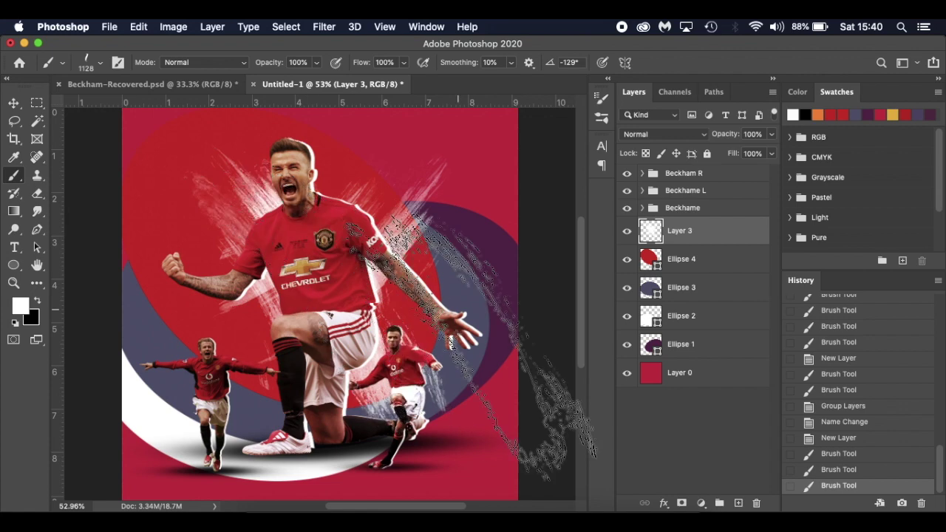
pyautogui.press('super+z')
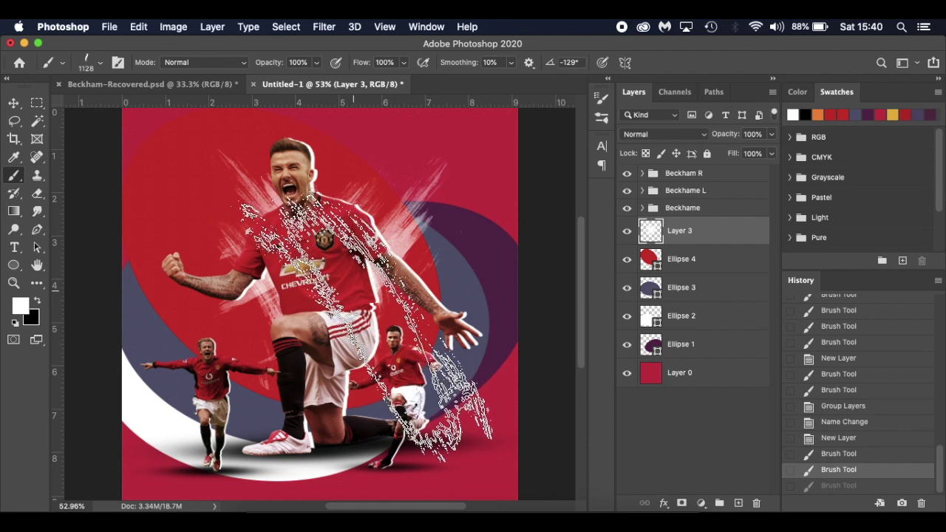
pyautogui.click(372, 319)
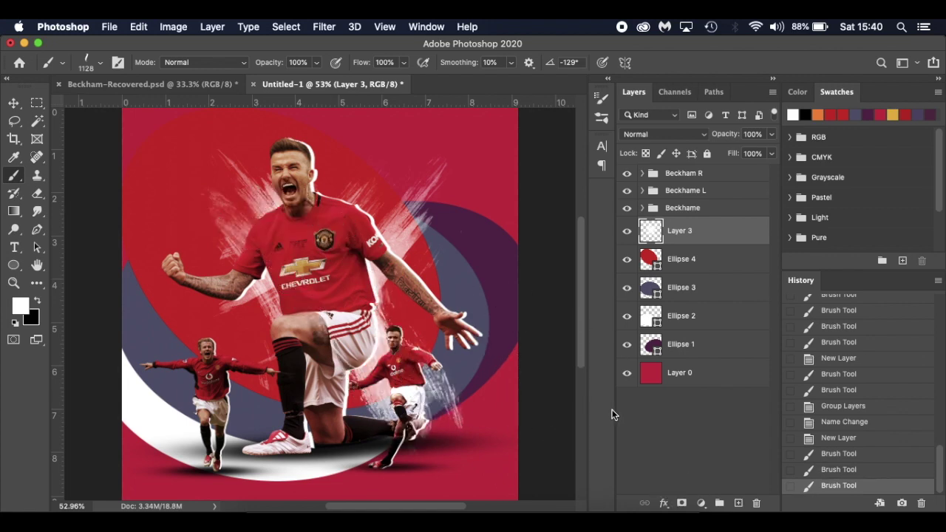
# - Rename Layer 3 as White Paint and add a new layer directly above it
pyautogui.press('v')
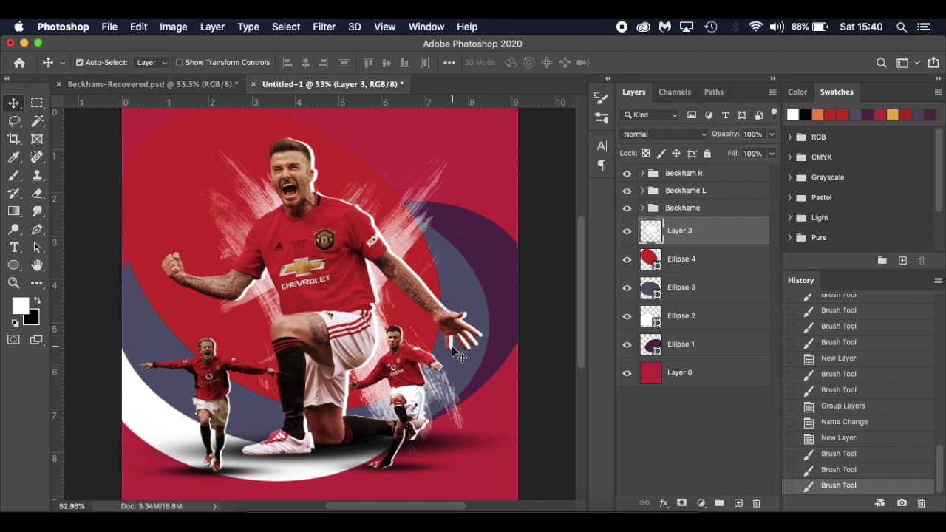
pyautogui.write('White Paint')
pyautogui.press('Return')
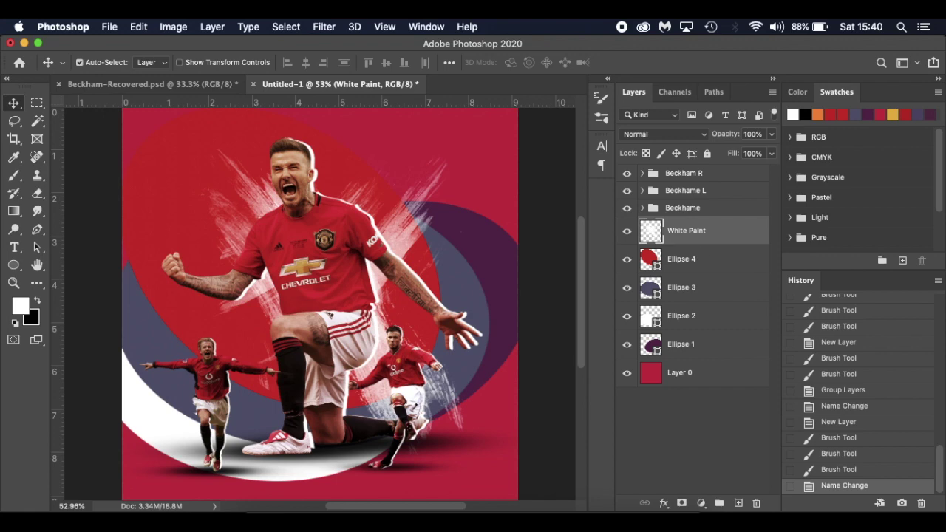
pyautogui.click(739, 502)
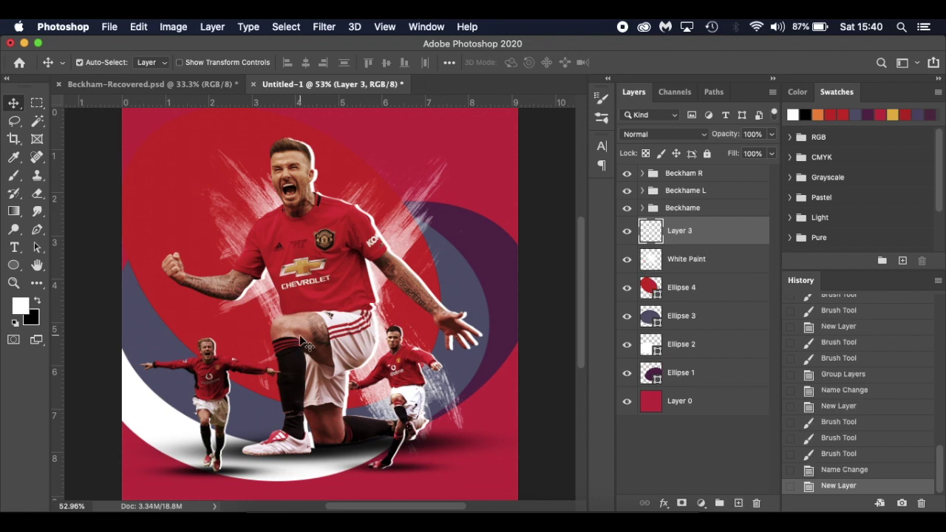
# - Import the 20 Spray Brushes.abr brush set from the 20 Spray Paint Splatter folder for the Brush tool
pyautogui.press('b')
pyautogui.rightClick(325, 290)
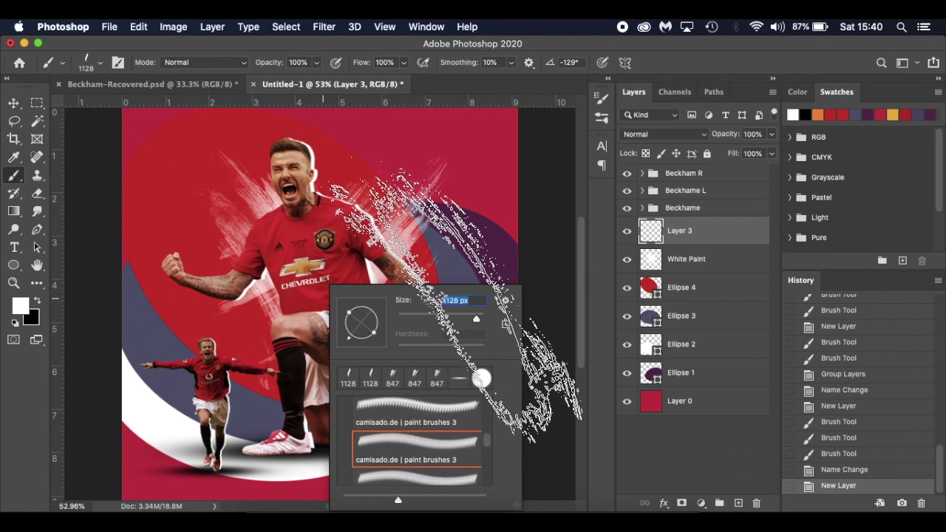
pyautogui.click(506, 299)
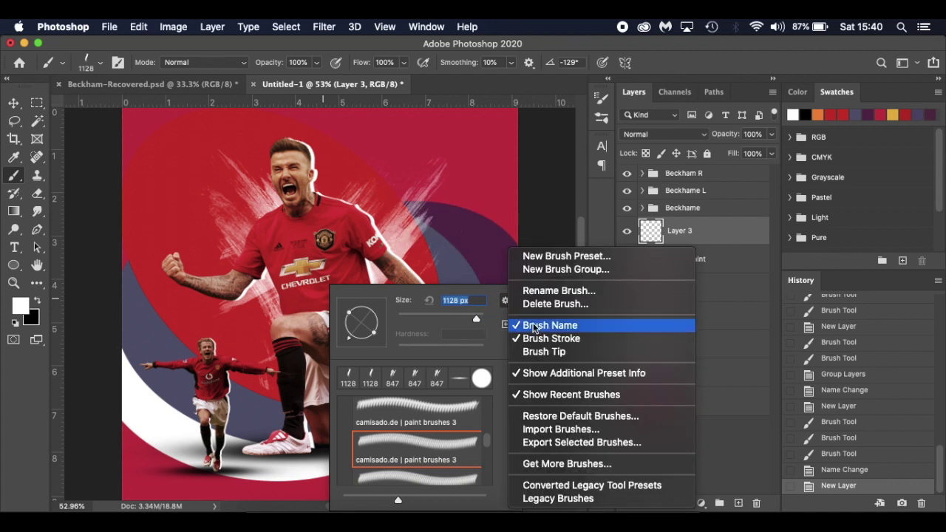
pyautogui.click(629, 430)
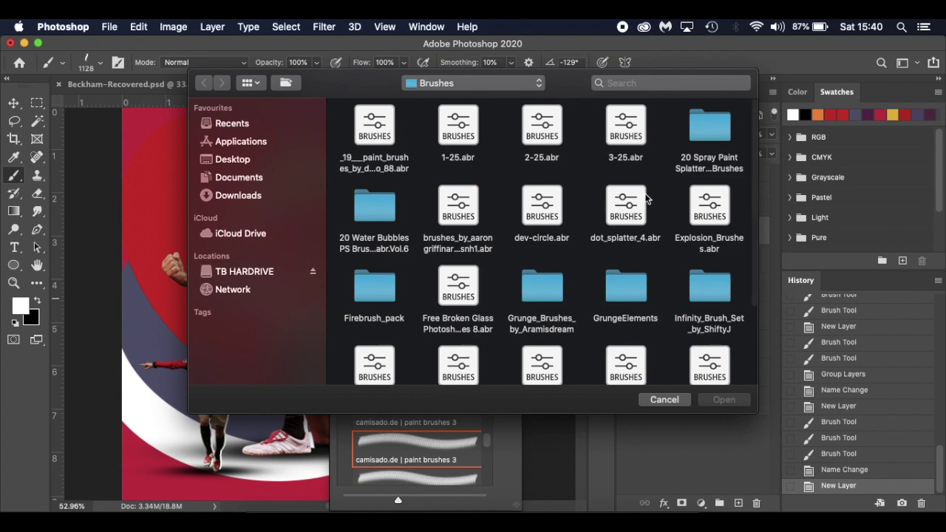
pyautogui.click(706, 141)
pyautogui.doubleClick(706, 141)
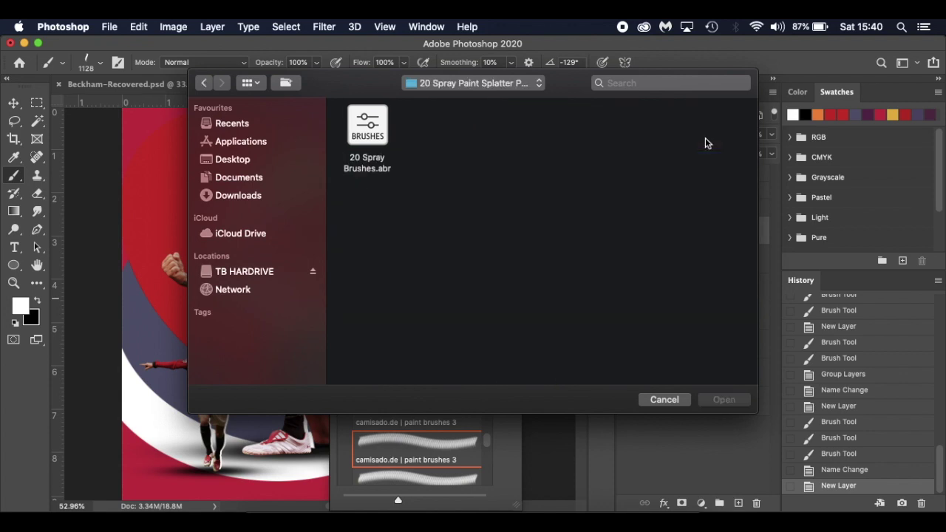
pyautogui.click(371, 124)
pyautogui.click(721, 399)
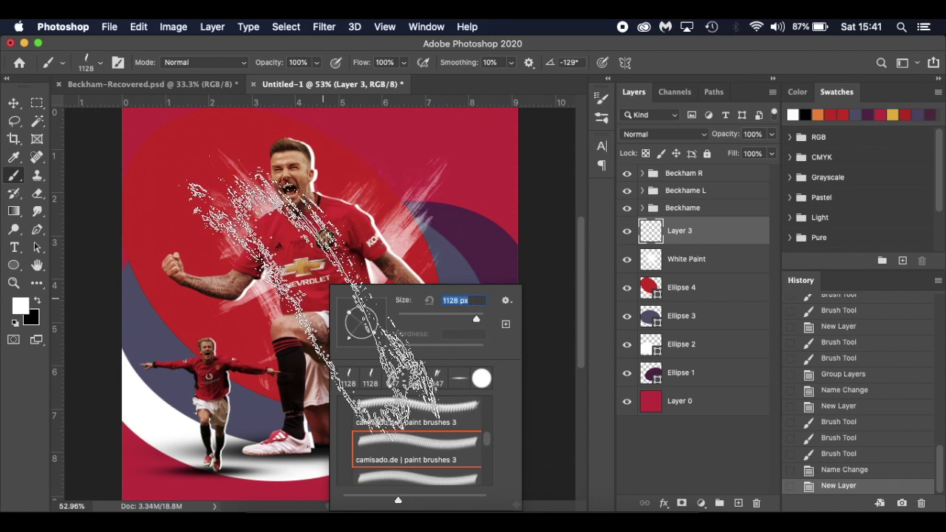
# - Collapse the _19___paint_brushes_by_domino group and expand the 20 Spray Brushes group to browse its spray brushes
pyautogui.scroll(1, 448, 423)
pyautogui.scroll(3, 448, 423)
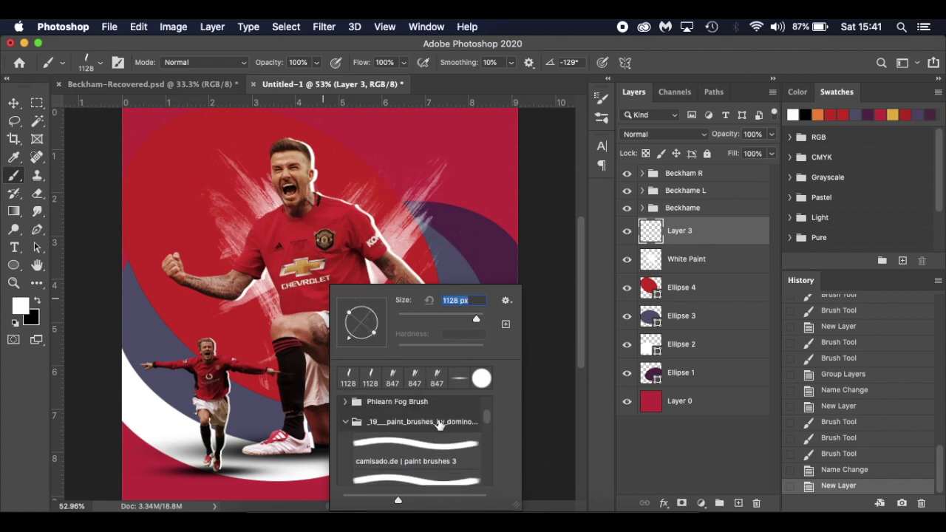
pyautogui.click(343, 422)
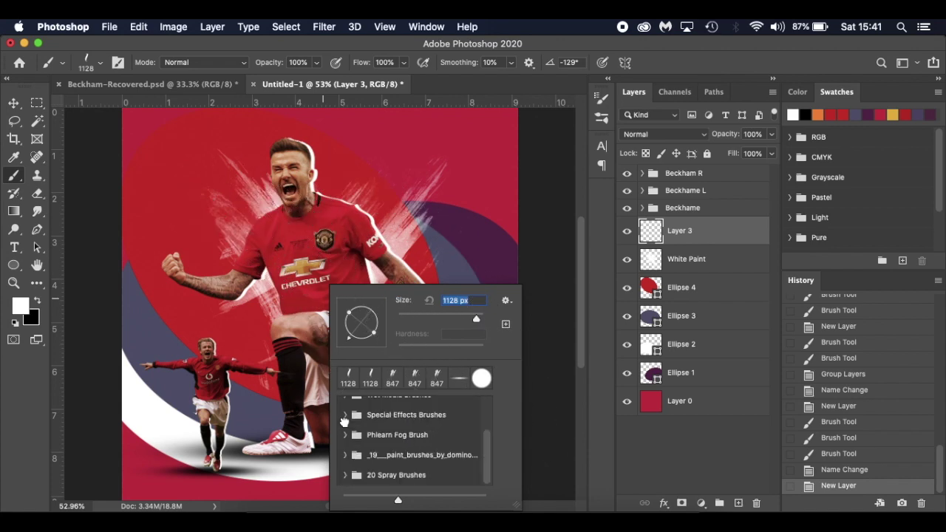
pyautogui.click(347, 477)
pyautogui.scroll(-3, 410, 456)
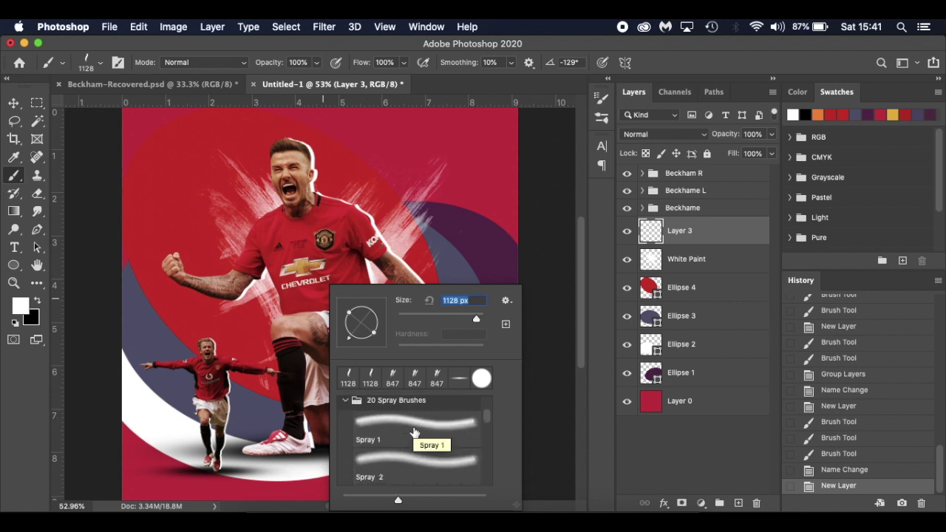
# - Choose the Spray 5 brush from 20 Spray Brushes, set its size to 412 px and rotate its tip to -135°
pyautogui.scroll(-2, 414, 433)
pyautogui.scroll(-2, 414, 471)
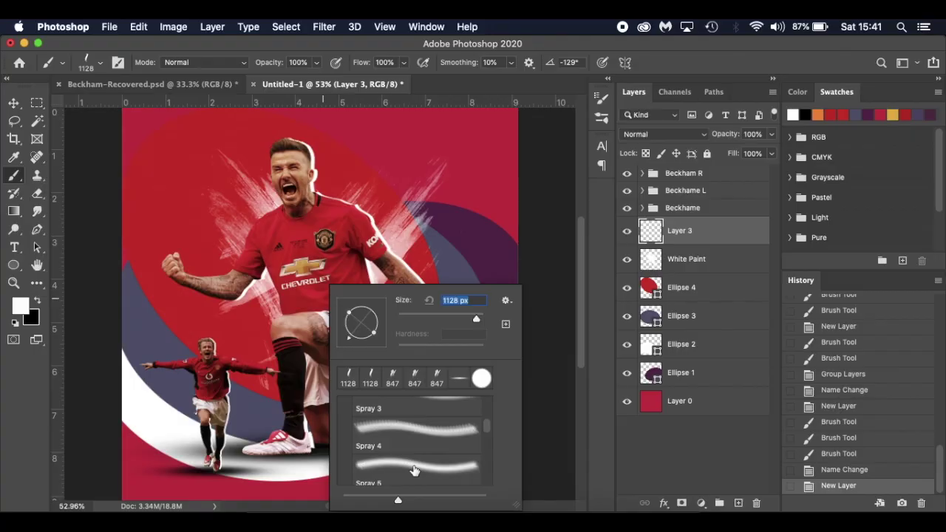
pyautogui.click(412, 468)
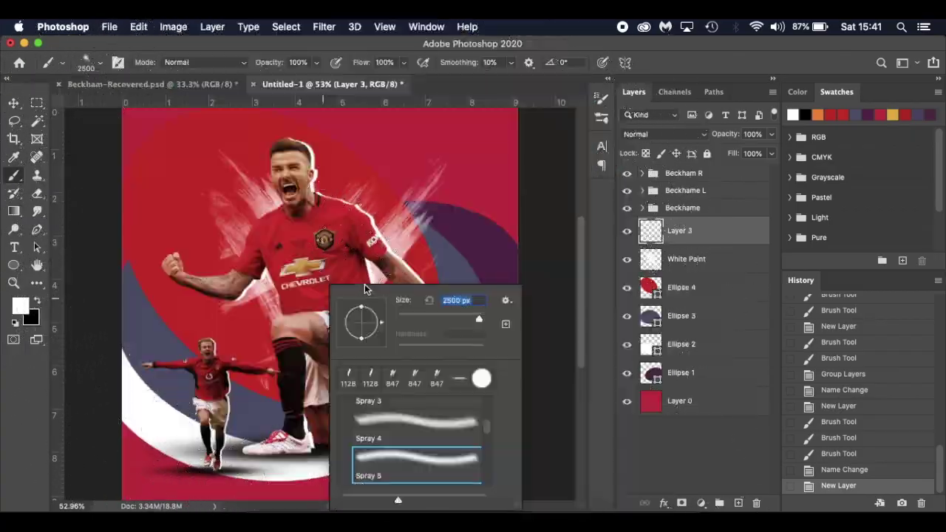
pyautogui.moveTo(477, 320); pyautogui.dragTo(471, 318)
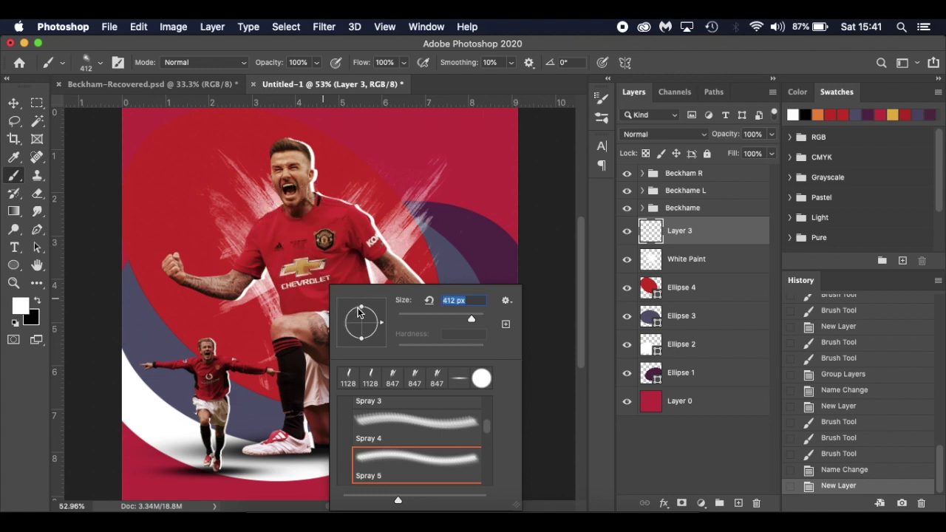
pyautogui.moveTo(382, 327); pyautogui.dragTo(351, 337)
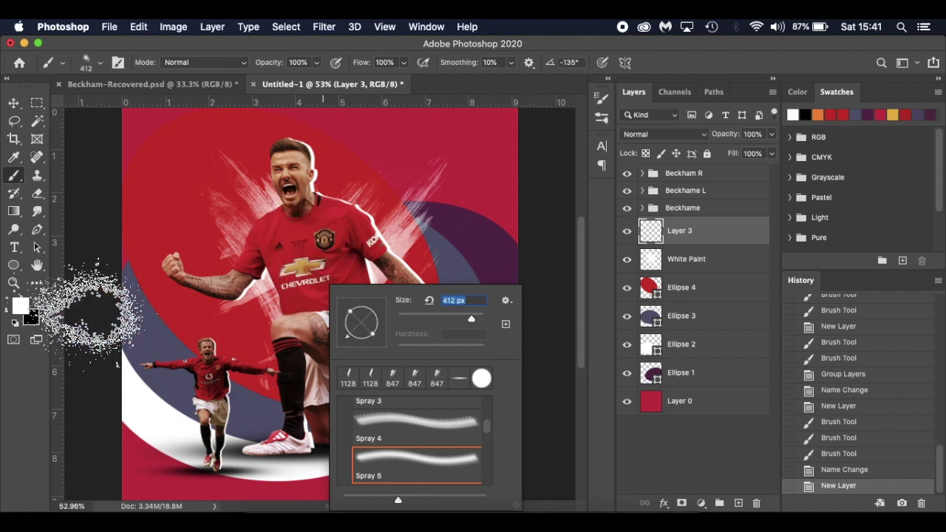
# - Set the foreground colour to the yellow swatch e4b33f
pyautogui.click(22, 309)
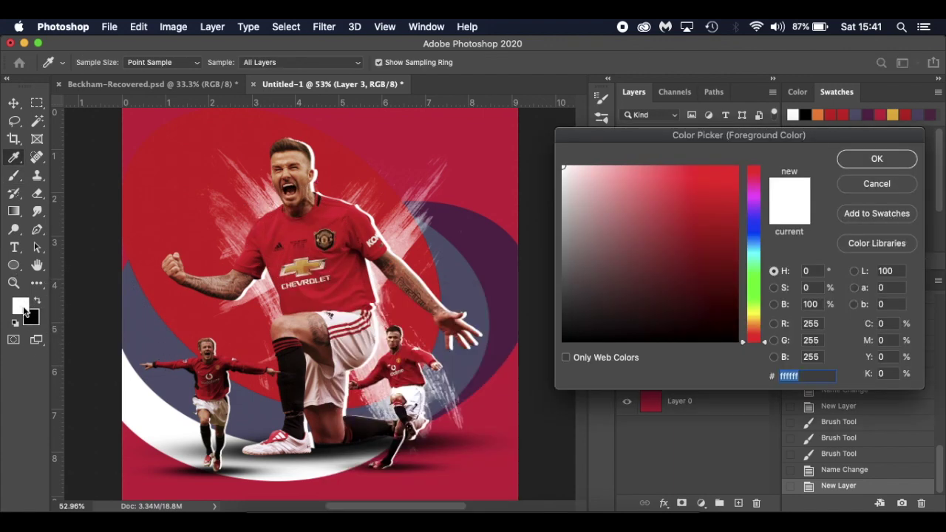
pyautogui.click(896, 114)
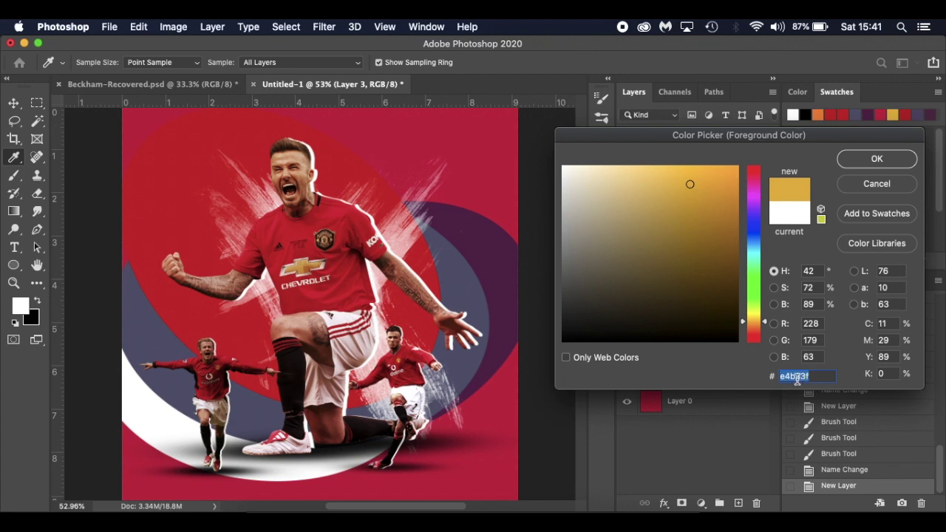
pyautogui.click(875, 160)
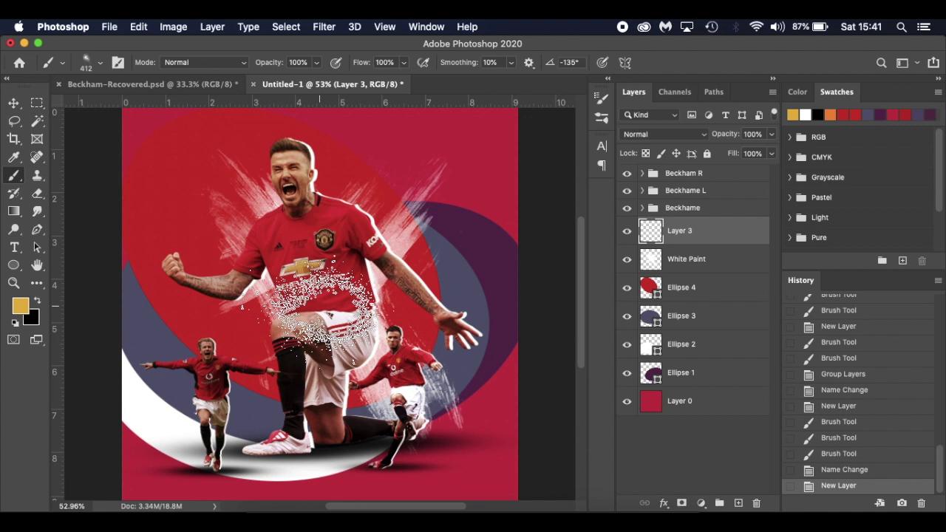
# - Rotate the brush tip to -78° and stamp yellow spray on Layer 3 behind the central player's chest
pyautogui.rightClick(319, 310)
pyautogui.moveTo(348, 343)
pyautogui.mouseDown()
pyautogui.moveTo(337, 342)
pyautogui.moveTo(361, 343)
pyautogui.mouseUp()
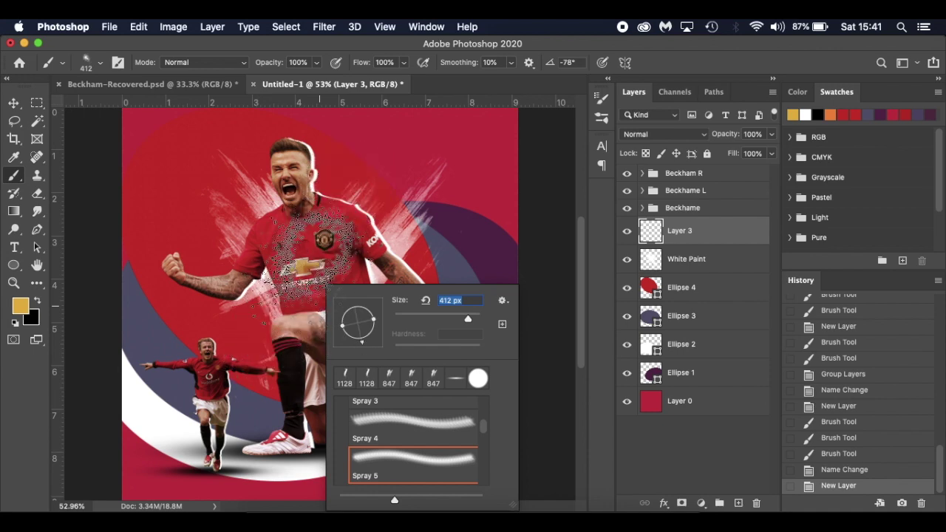
pyautogui.click(305, 267)
pyautogui.click(306, 267)
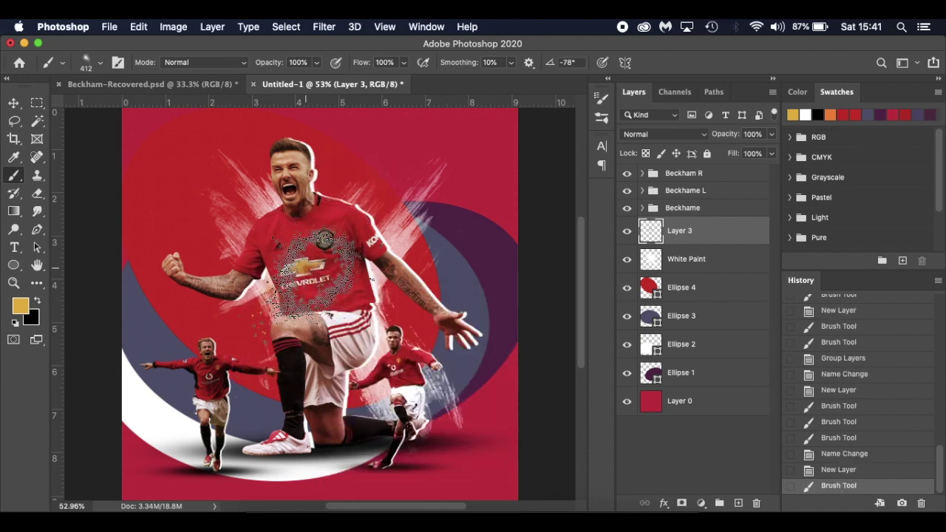
# - Enlarge the brush to 800 px and stamp a wider yellow spray behind the central player's torso
pyautogui.press(']')
pyautogui.press(']')
pyautogui.press(']')
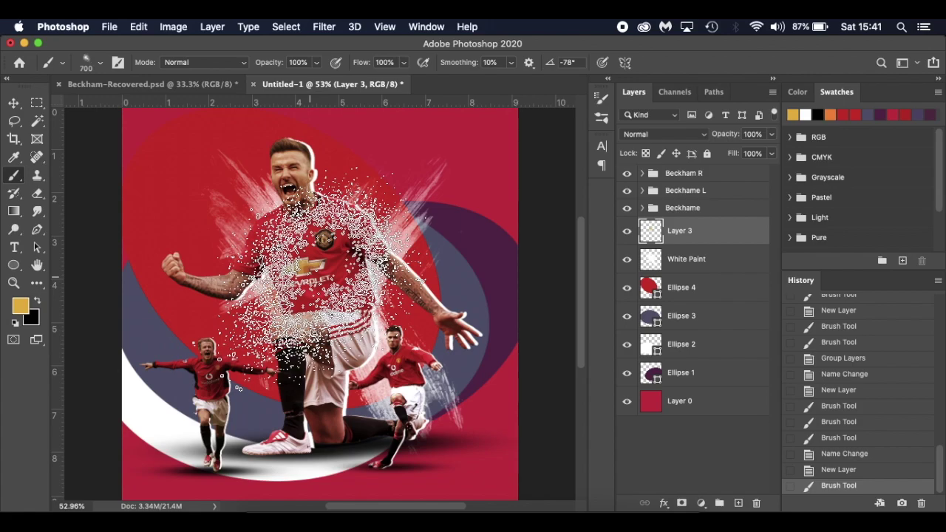
pyautogui.press(']')
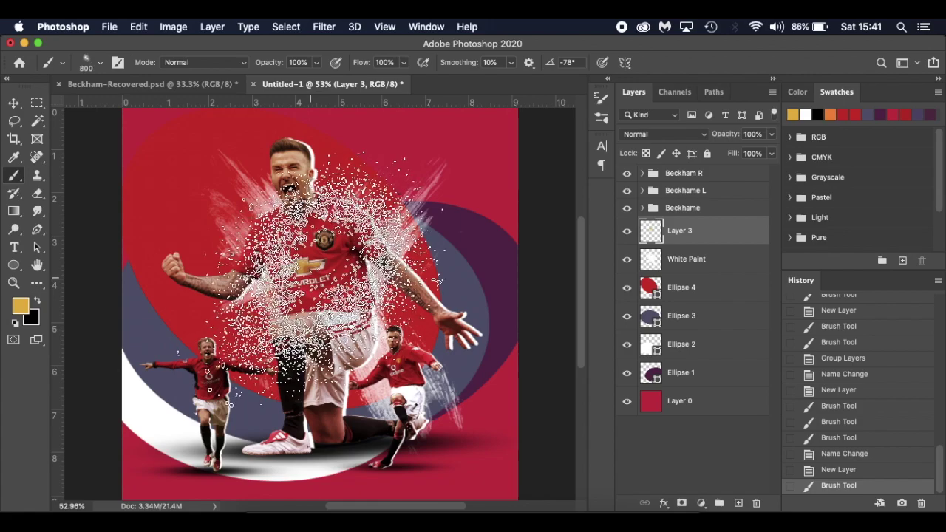
pyautogui.click(306, 268)
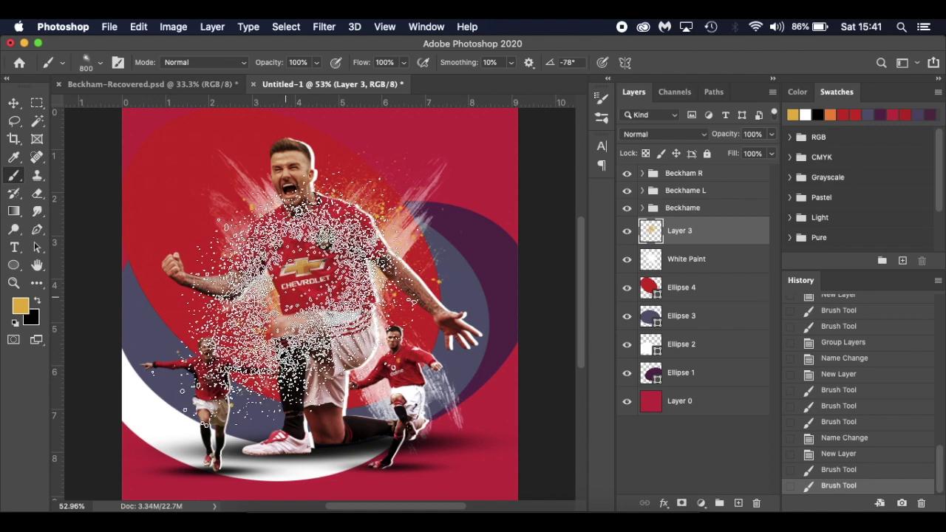
# - Rotate the brush tip to -105° and stamp another yellow spray behind the central player
pyautogui.rightClick(309, 288)
pyautogui.moveTo(349, 342); pyautogui.dragTo(343, 339)
pyautogui.click(290, 286)
pyautogui.click(288, 286)
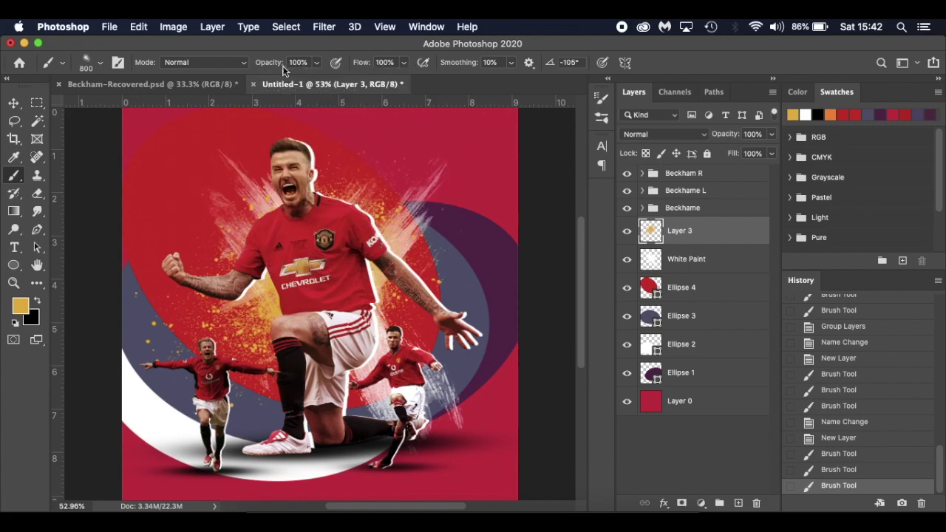
# - Lower the brush opacity to 31% and stamp fainter yellow spray around the central player's upper body, undoing one misplaced stamp
pyautogui.moveTo(224, 60); pyautogui.dragTo(222, 65)
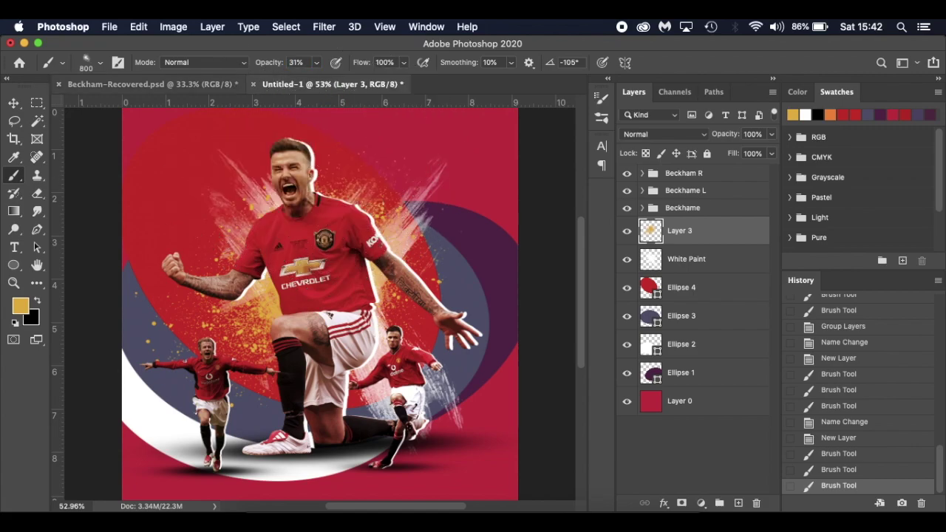
pyautogui.click(250, 224)
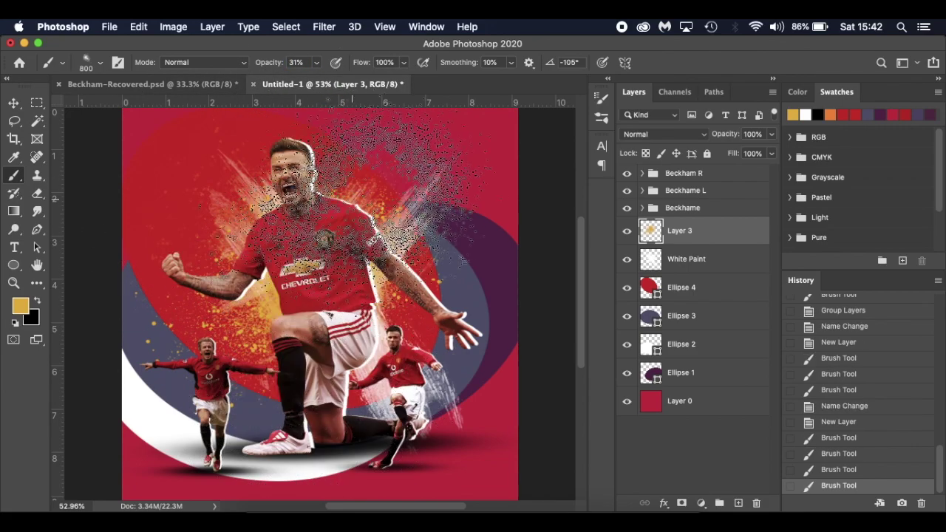
pyautogui.click(361, 225)
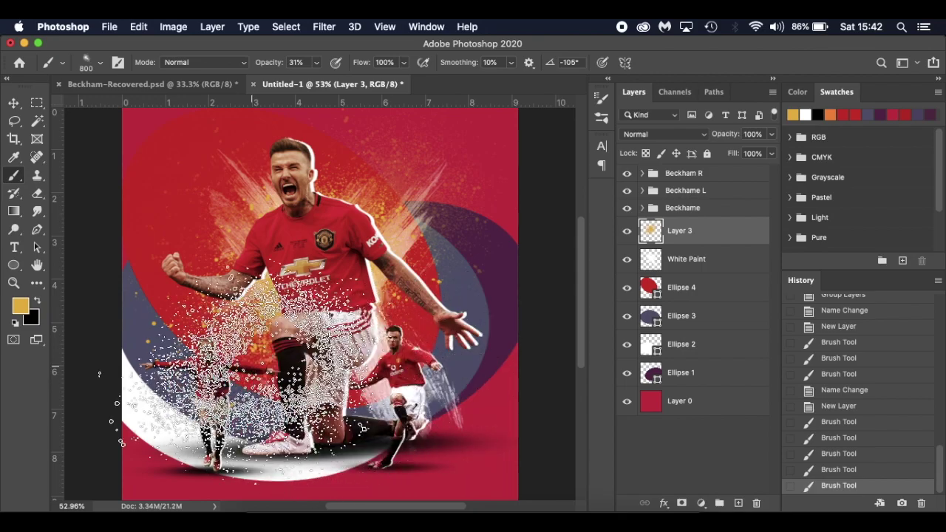
pyautogui.press('super+z')
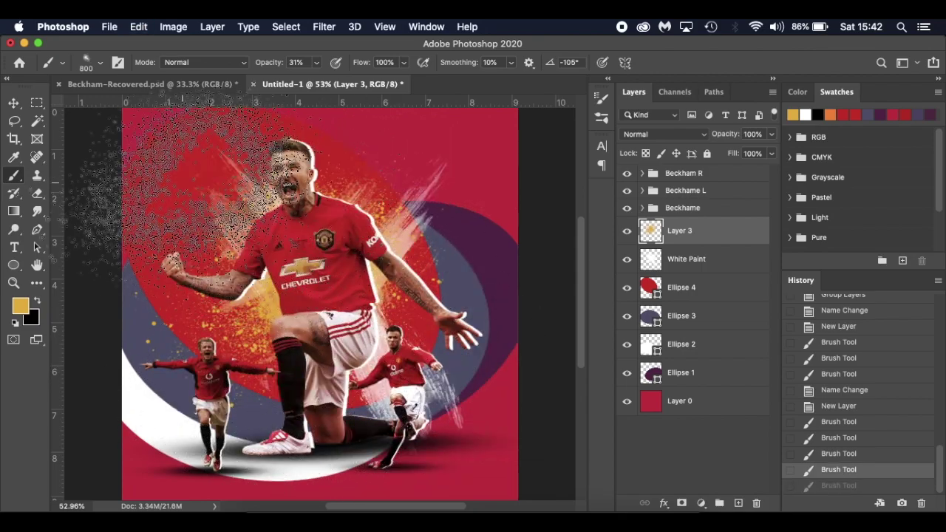
pyautogui.click(251, 253)
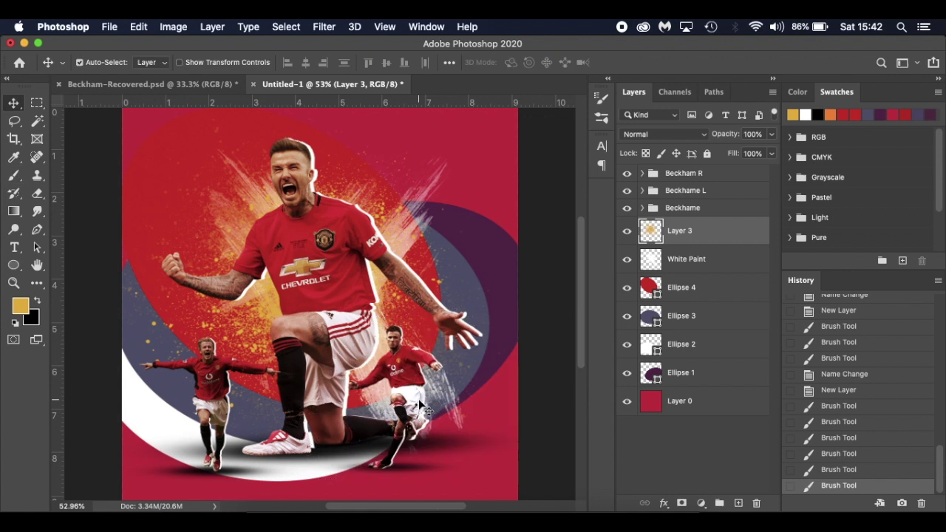
# - Rename Layer 3 as Yellow Spray
pyautogui.doubleClick(684, 230)
pyautogui.write('Ye')
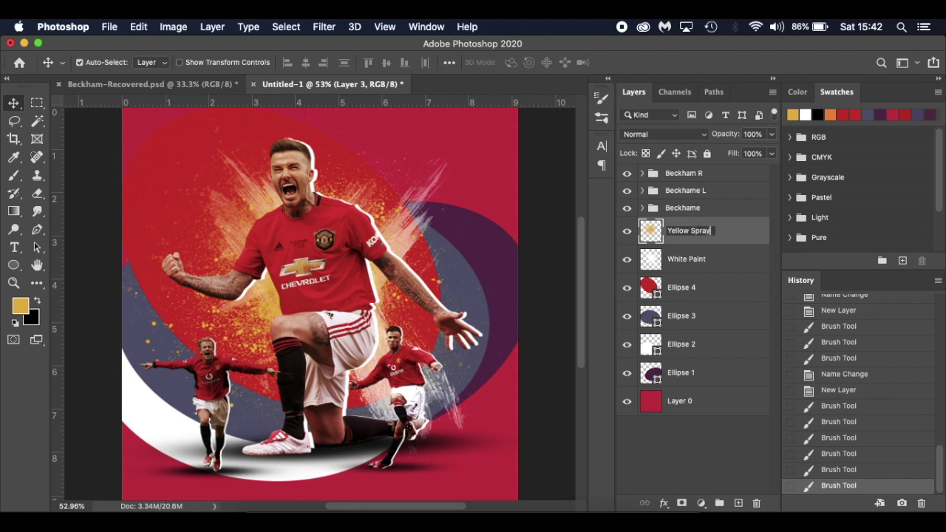
pyautogui.write('llow Spray')
pyautogui.press('Return')
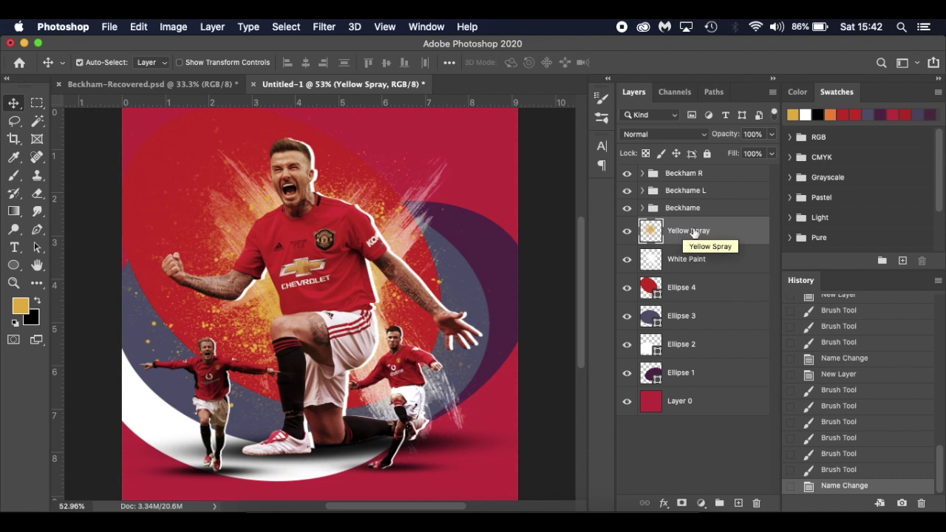
# - Add a new layer above Yellow Spray and set the foreground colour to white
pyautogui.click(739, 504)
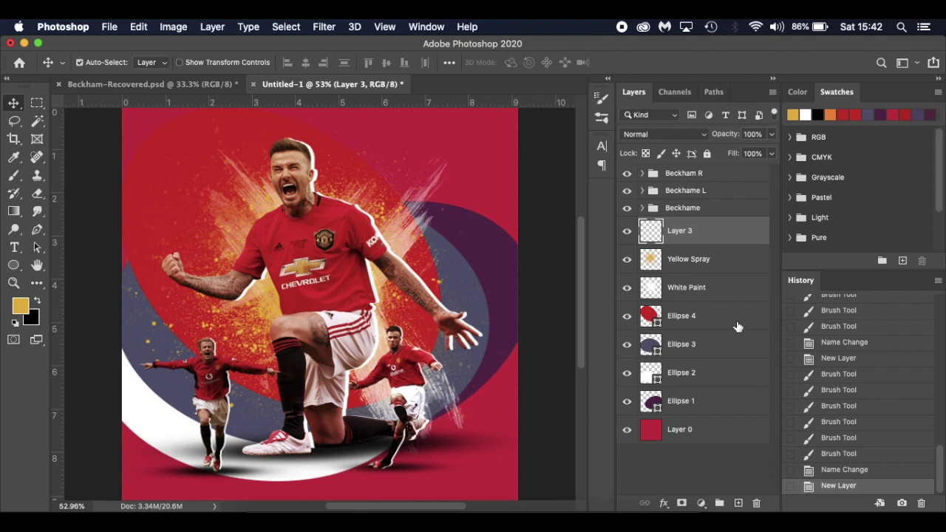
pyautogui.press('d')
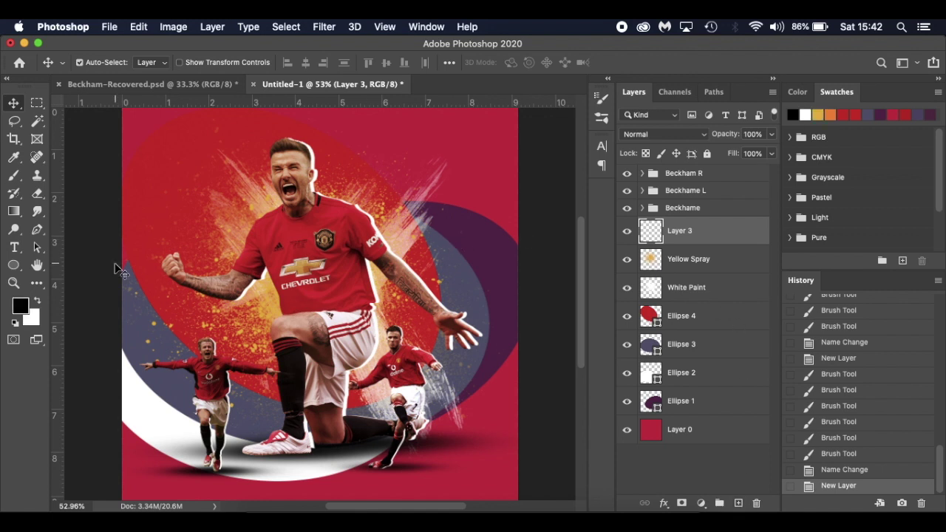
pyautogui.press('x')
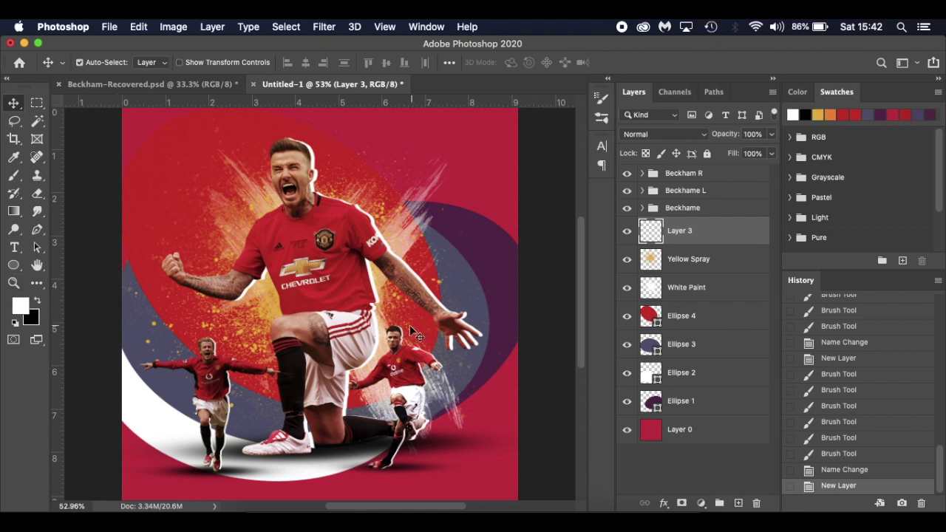
# - Choose the Spray 6 brush at 364 px and stamp faint white spray behind the central player
pyautogui.press('b')
pyautogui.rightClick(316, 286)
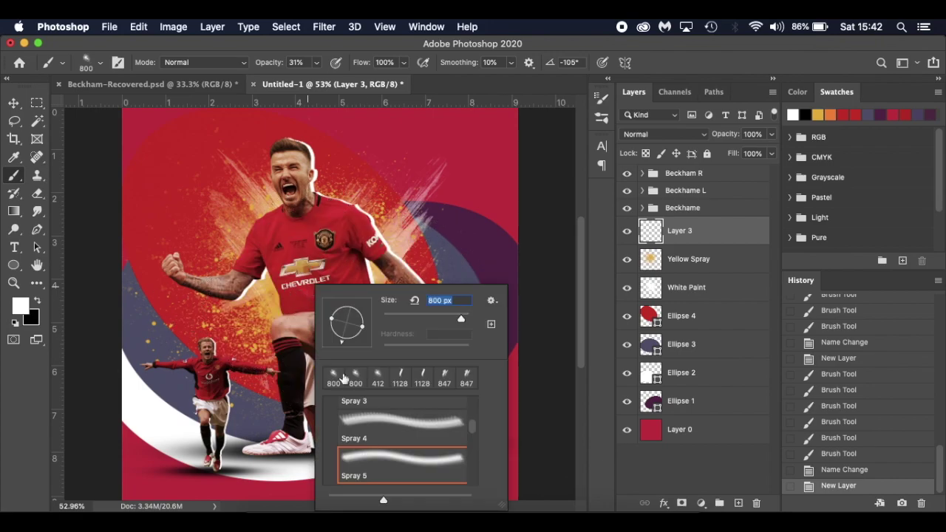
pyautogui.scroll(-1, 400, 444)
pyautogui.click(397, 463)
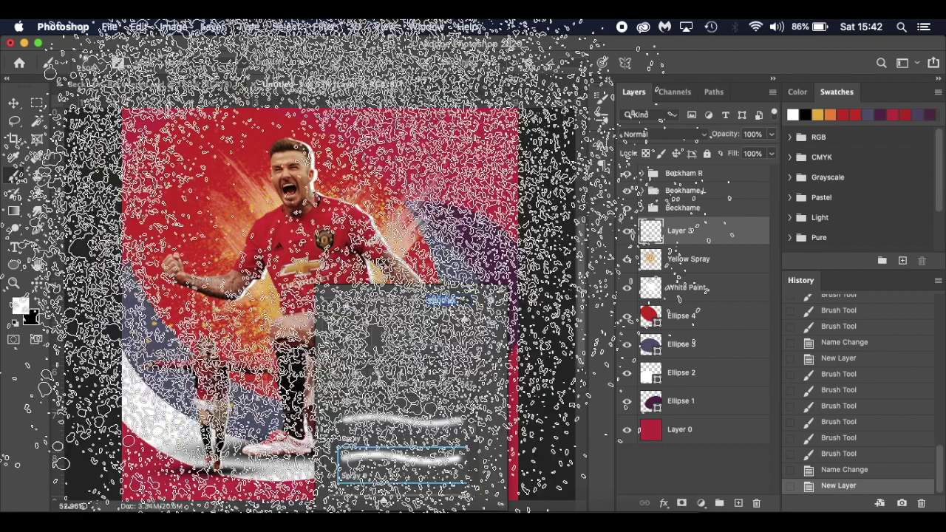
pyautogui.moveTo(460, 317); pyautogui.dragTo(455, 316)
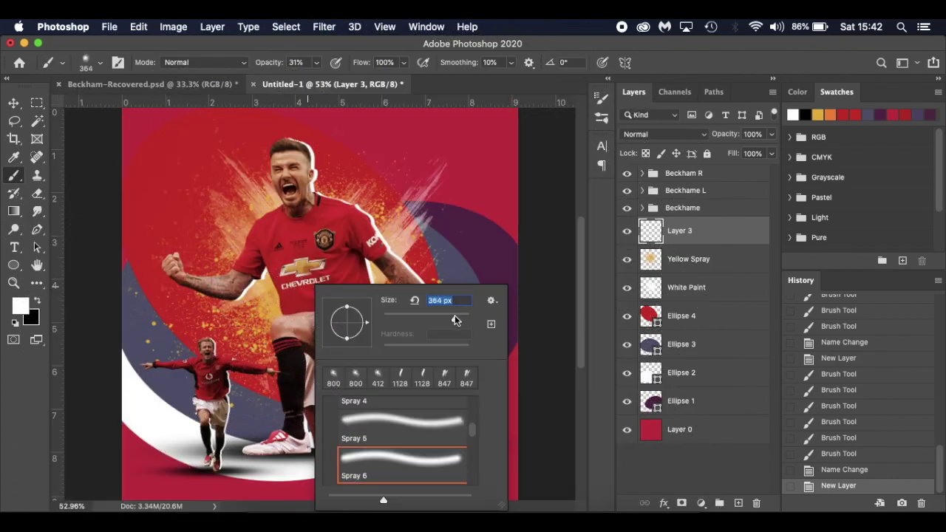
pyautogui.click(333, 212)
pyautogui.click(389, 321)
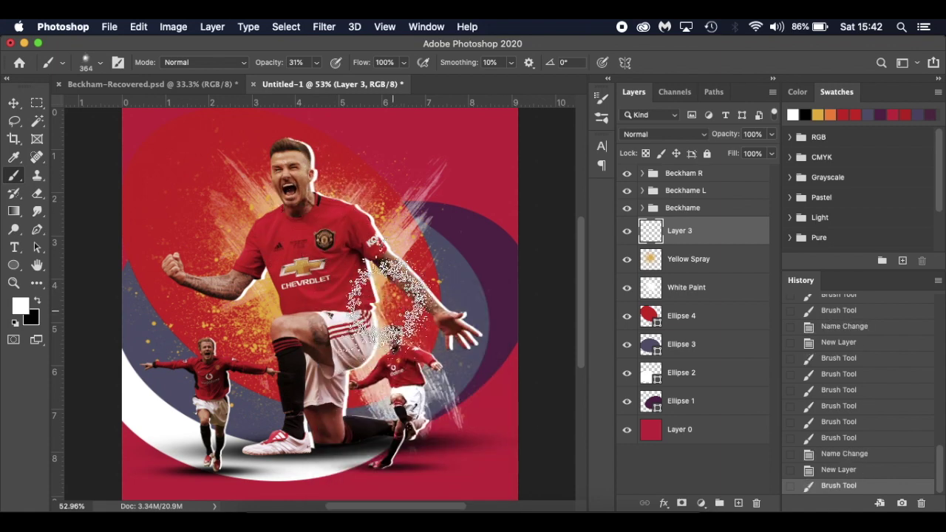
# - Raise the brush opacity to 100%, try a white spray stamp in the artwork's upper-right area and undo it
pyautogui.moveTo(263, 65); pyautogui.dragTo(471, 108)
pyautogui.click(444, 165)
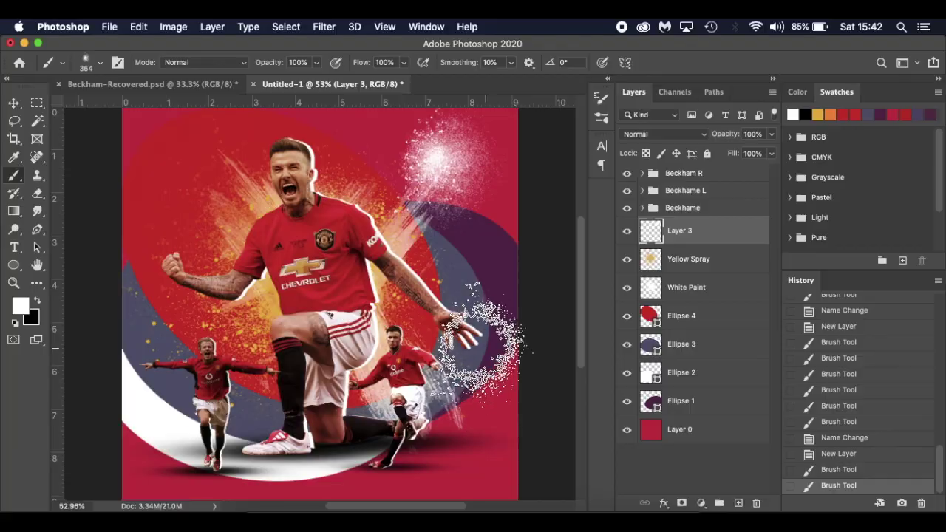
pyautogui.hotkey('ctrl', 'z')
# - Switch to the Spray 1 brush at 412 px, try a white stamp beside the central player's shoulder and undo it
pyautogui.rightClick(364, 288)
pyautogui.scroll(10, 431, 467)
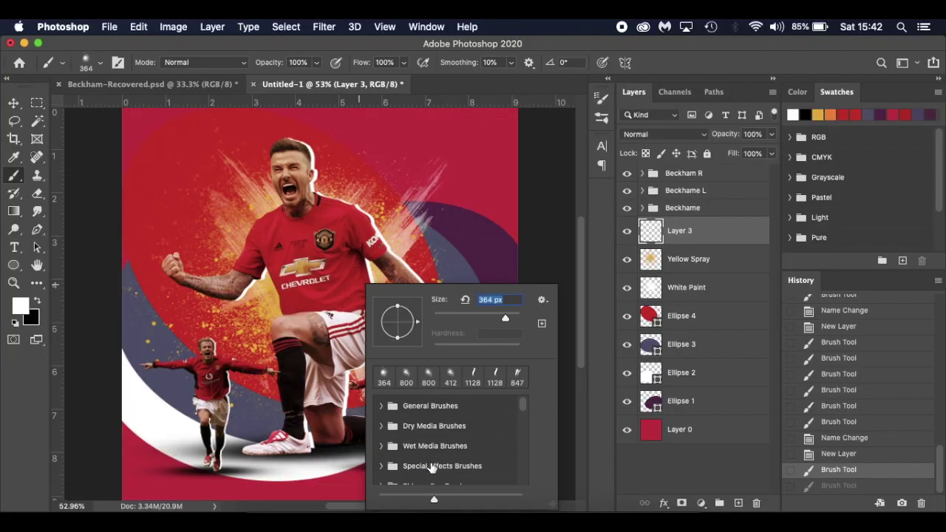
pyautogui.scroll(-8, 439, 444)
pyautogui.click(449, 418)
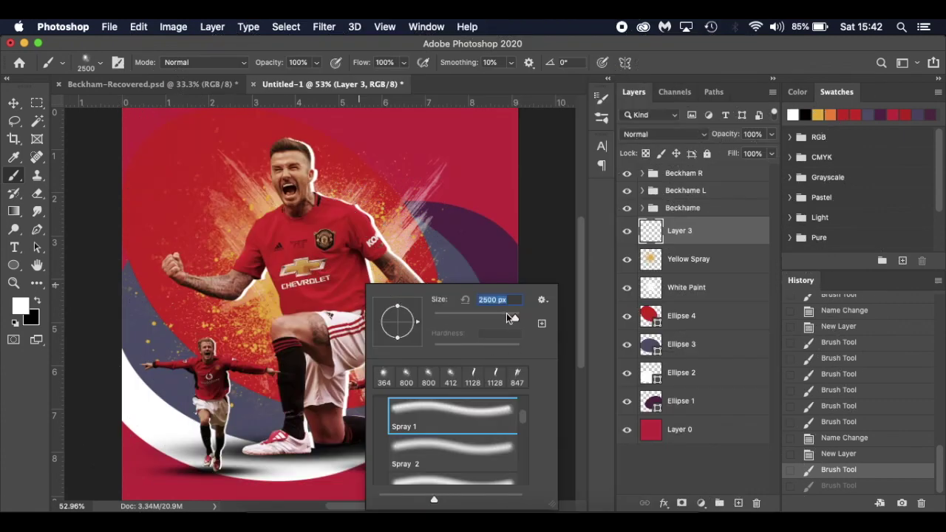
pyautogui.click(507, 315)
pyautogui.click(448, 216)
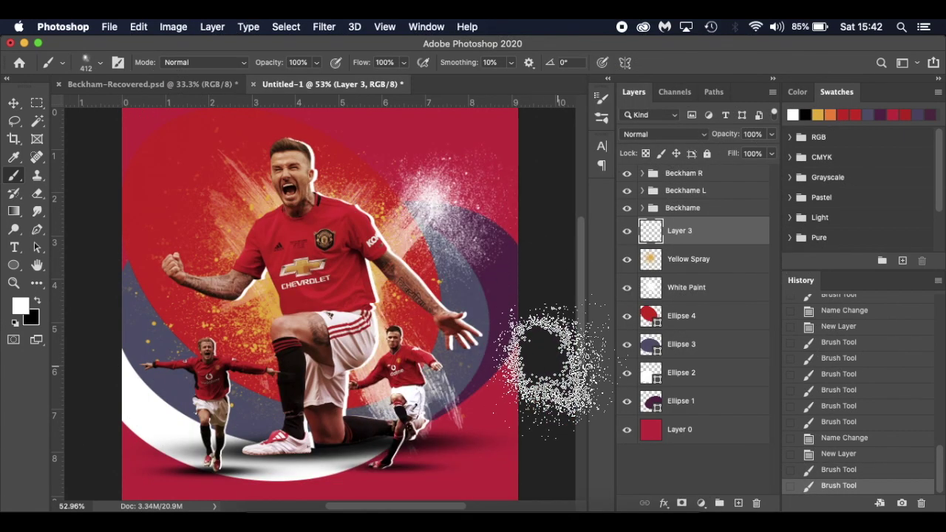
pyautogui.hotkey('ctrl', 'z')
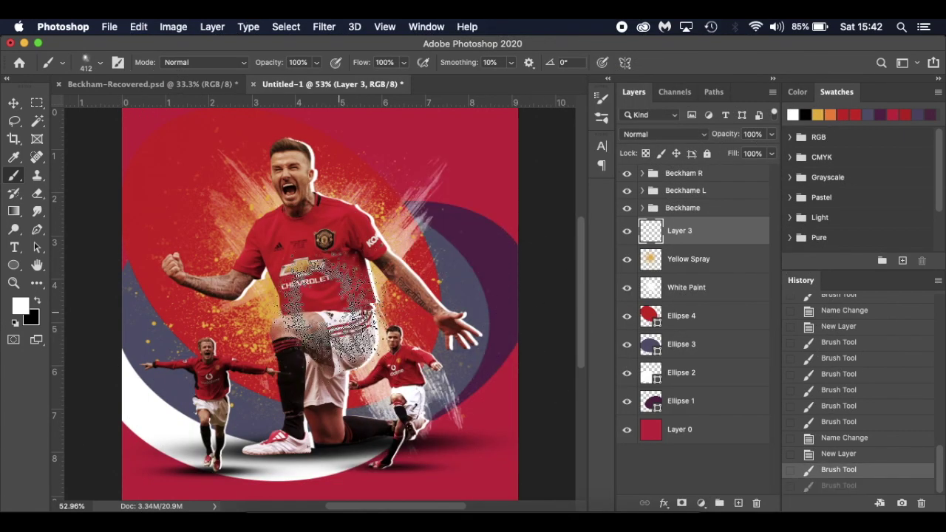
# - Enlarge the brush to 700 px and stamp white spray twice behind the central player's torso
pyautogui.press(']')
pyautogui.press(']')
pyautogui.press(']')
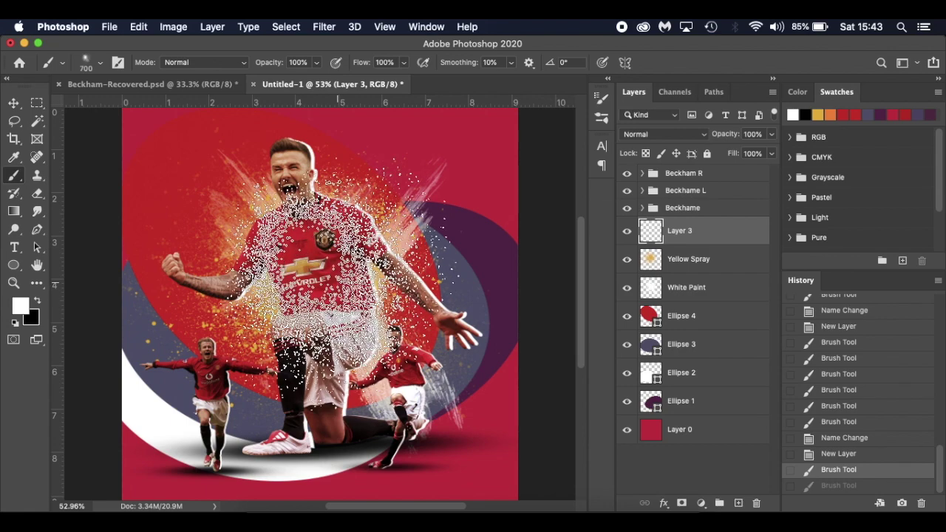
pyautogui.click(334, 281)
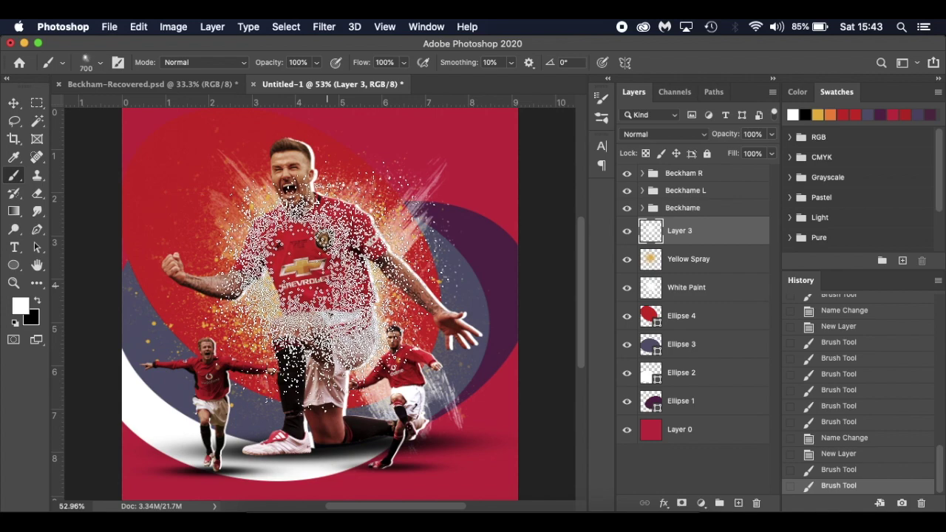
pyautogui.click(332, 264)
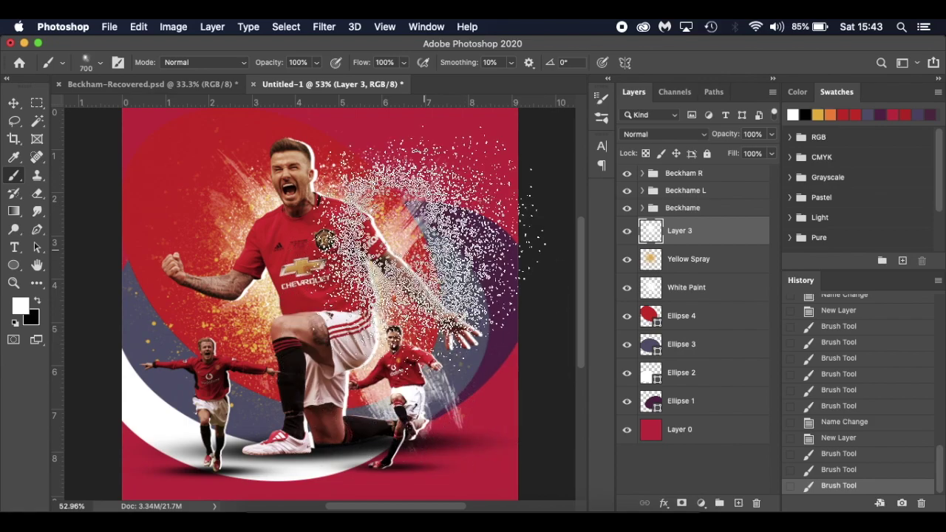
# - Undo the last two white spray stamps
pyautogui.scroll(5, 458, 231)
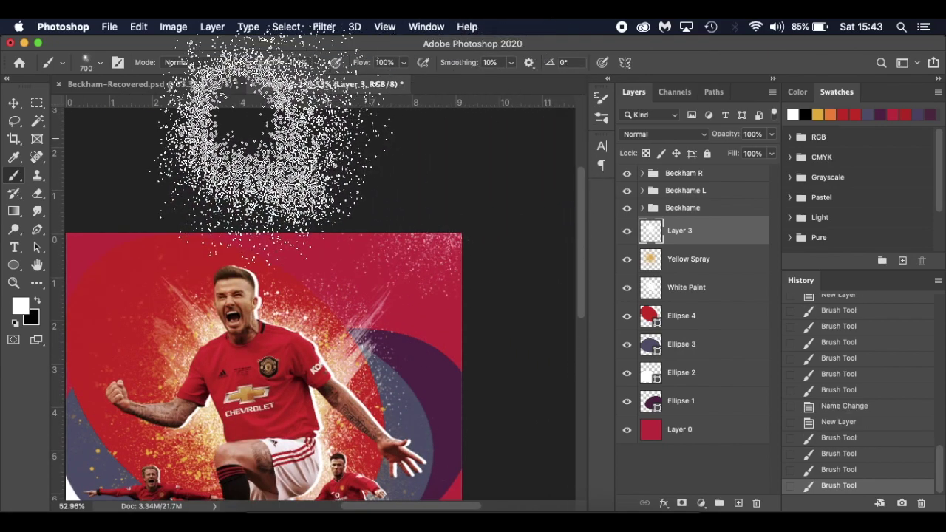
pyautogui.hscroll(-4, 251, 118)
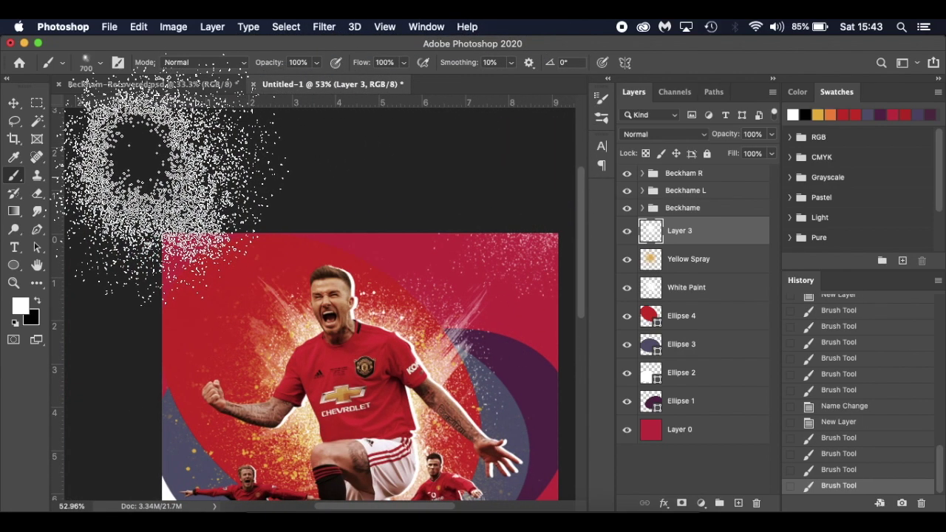
pyautogui.scroll(-5, 369, 347)
pyautogui.press('super+z')
pyautogui.press('super+z')
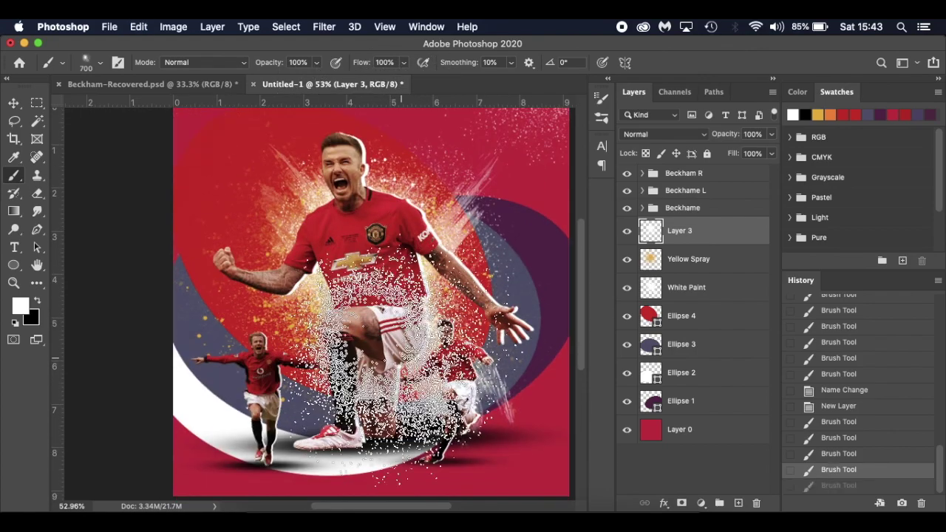
# - Choose the Spray 2 brush at 460 px, stamp white spray around the artwork's upper-right corner and undo the last stamp
pyautogui.scroll(-3, 370, 296)
pyautogui.rightClick(370, 251)
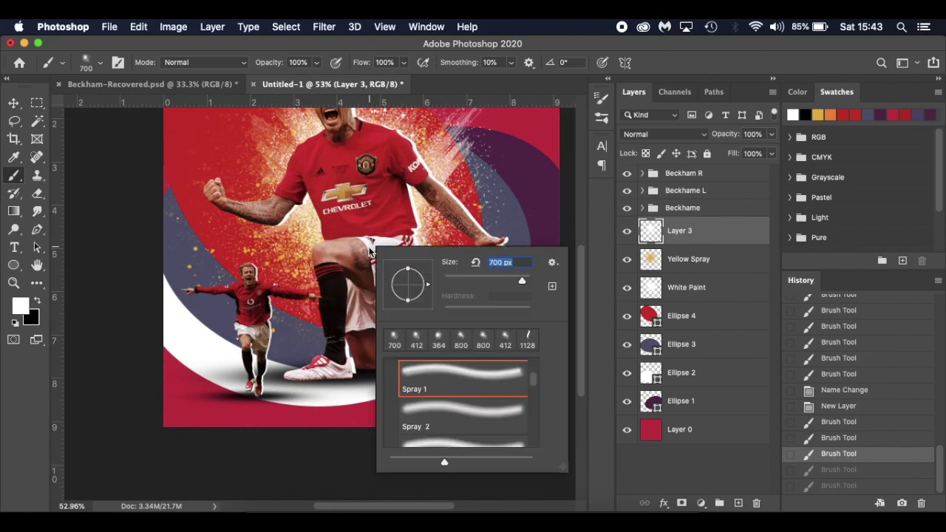
pyautogui.click(444, 414)
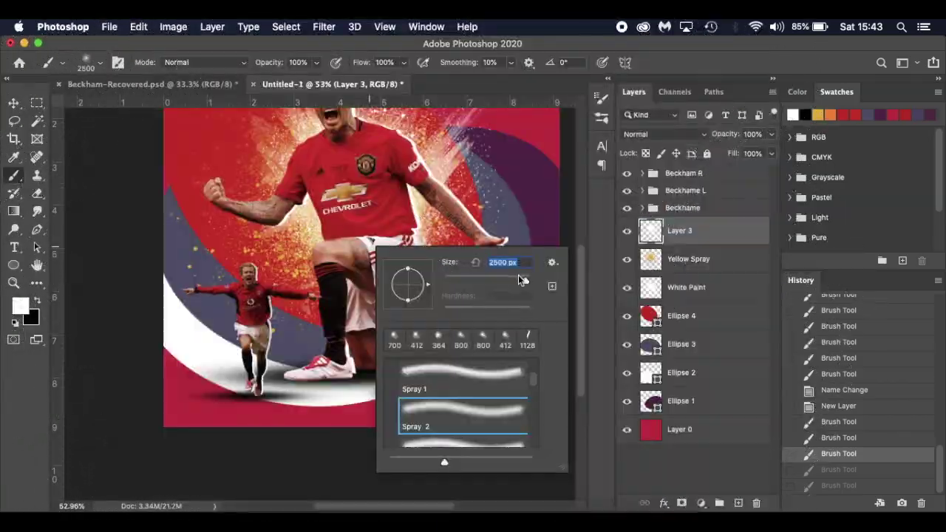
pyautogui.moveTo(520, 278); pyautogui.dragTo(520, 281)
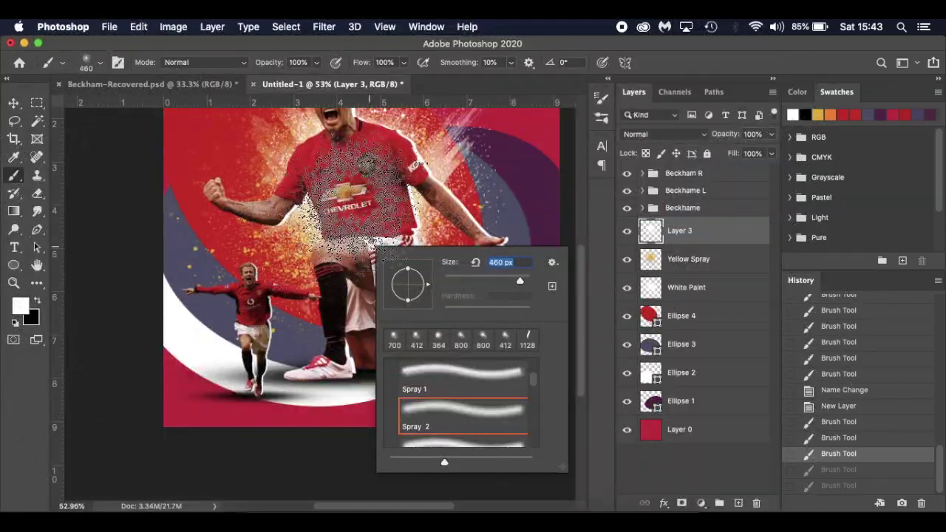
pyautogui.scroll(6, 380, 190)
pyautogui.click(352, 196)
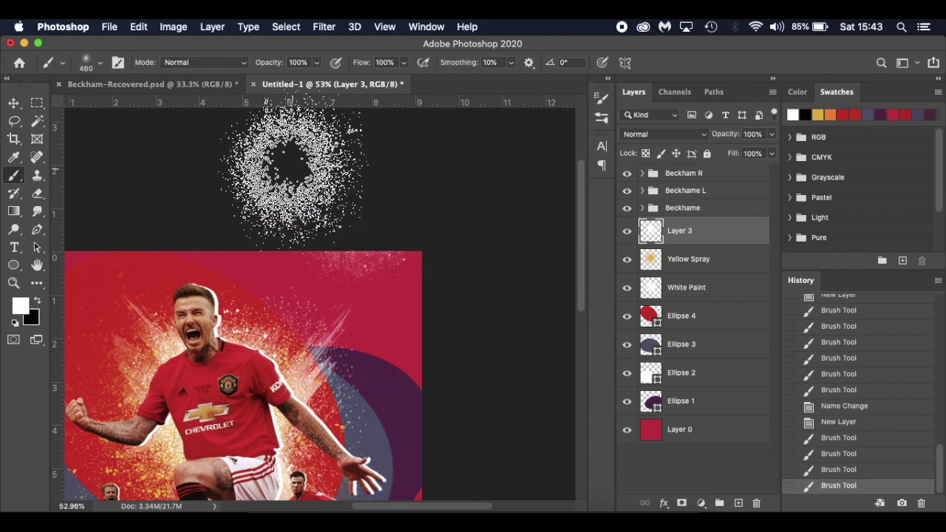
pyautogui.click(439, 185)
pyautogui.scroll(-5, 436, 177)
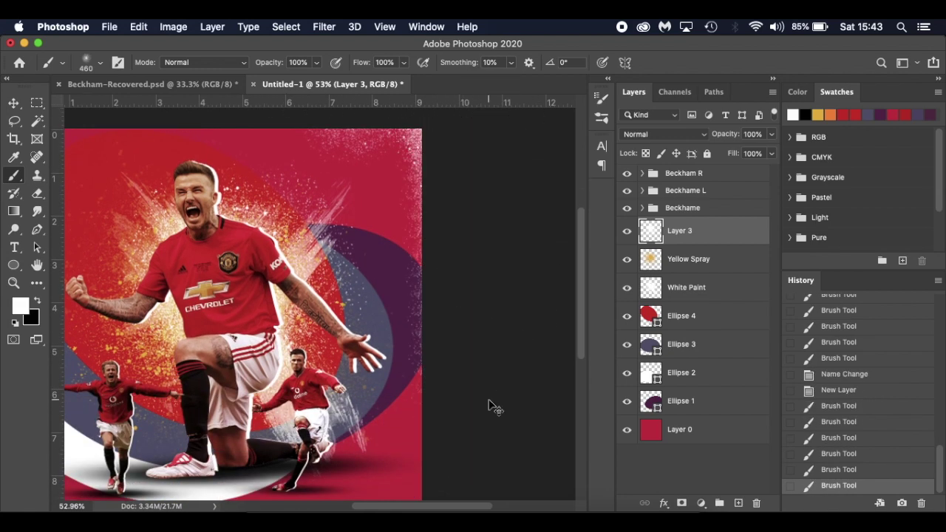
pyautogui.press('super+z')
# - Enlarge the brush to 700 px and stamp white spray onto the artwork's lower-right corner
pyautogui.scroll(-4, 486, 370)
pyautogui.press(']')
pyautogui.press(']')
pyautogui.press(']')
pyautogui.press(']')
pyautogui.press(']')
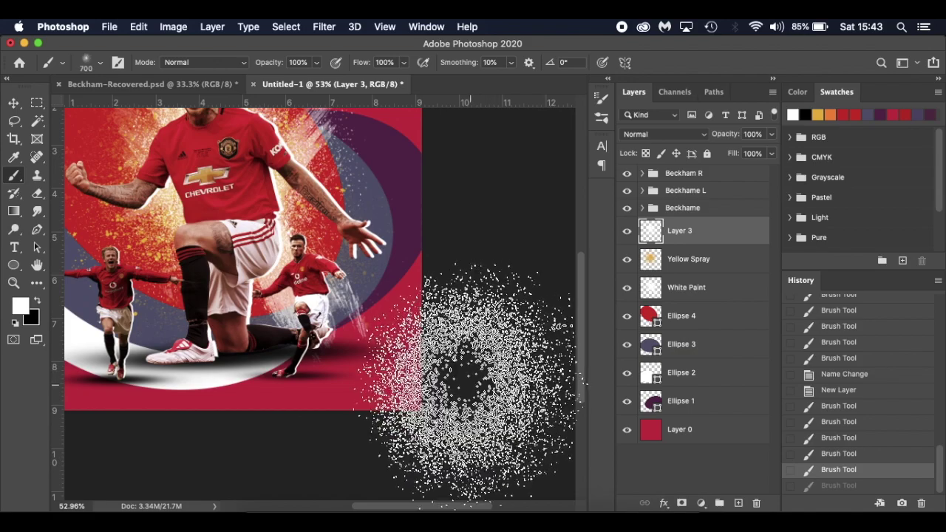
pyautogui.click(494, 403)
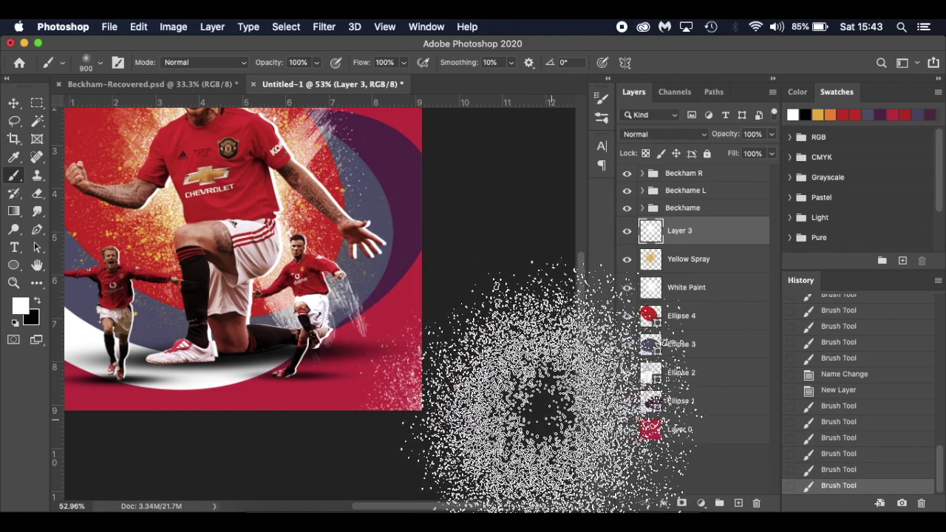
# - Stamp denser white spray along the artwork's right edge with the brush at 900 px
pyautogui.click(504, 340)
pyautogui.scroll(-2, 528, 307)
pyautogui.hscroll(3, 528, 307)
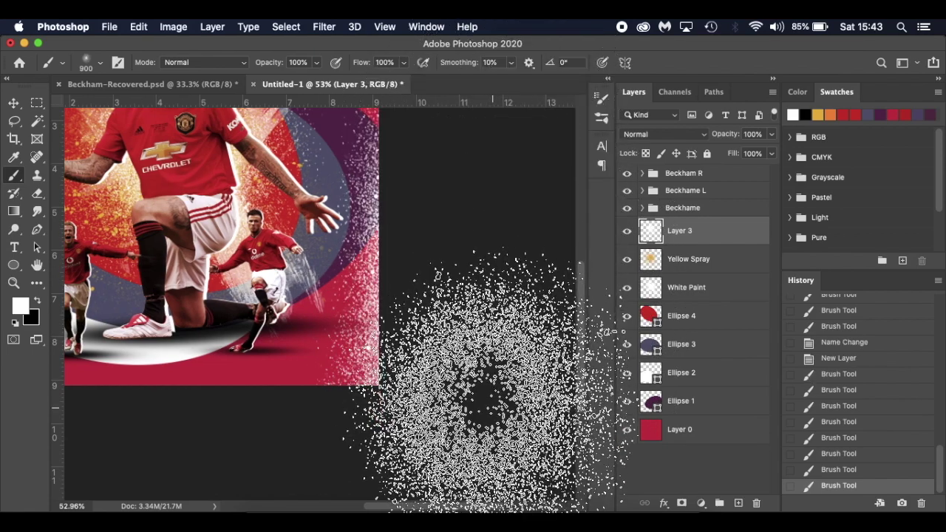
pyautogui.scroll(3, 484, 340)
pyautogui.scroll(-3, 477, 385)
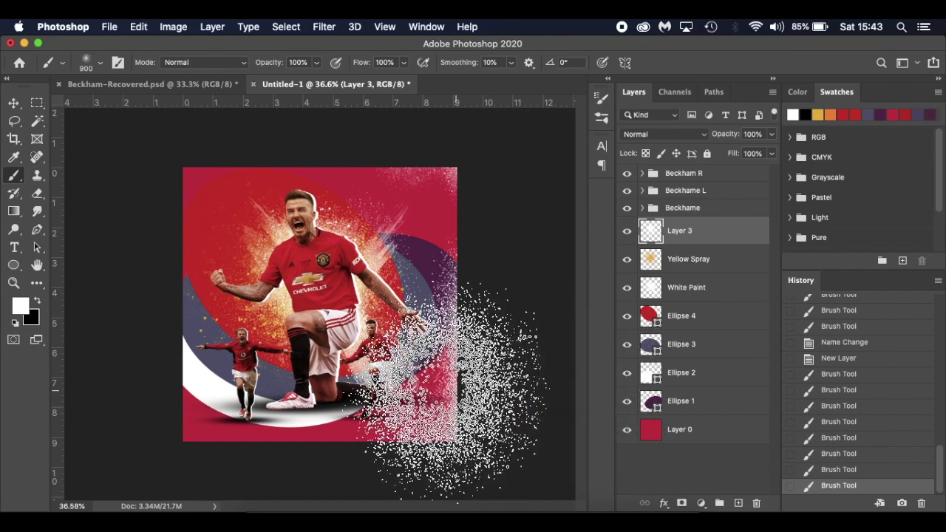
# - Switch to the Spray 3 brush at 492 px, try a white stamp on the artwork's upper-left corner and undo it
pyautogui.rightClick(303, 288)
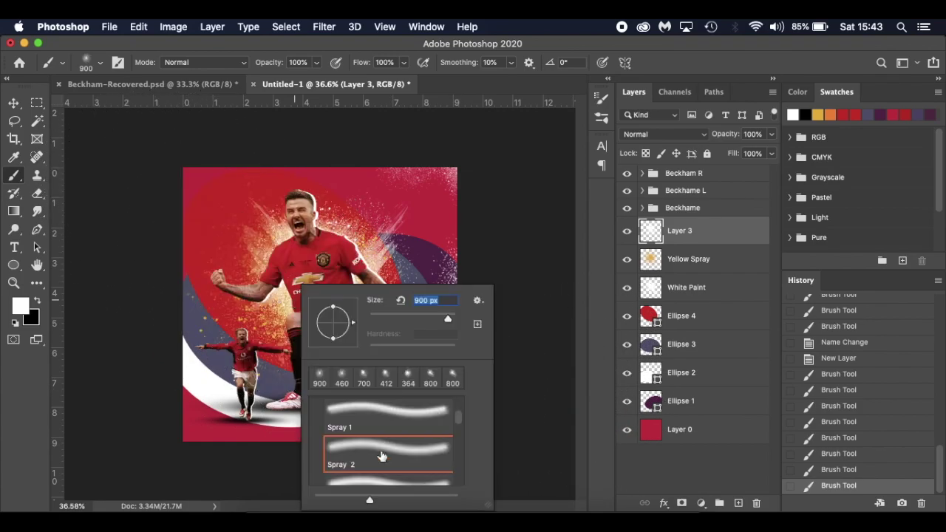
pyautogui.click(392, 483)
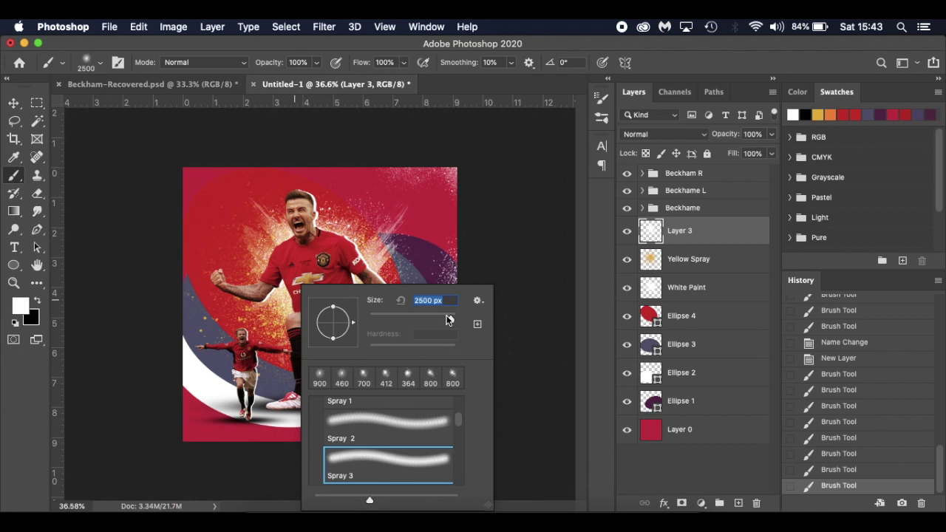
pyautogui.moveTo(450, 320); pyautogui.dragTo(446, 320)
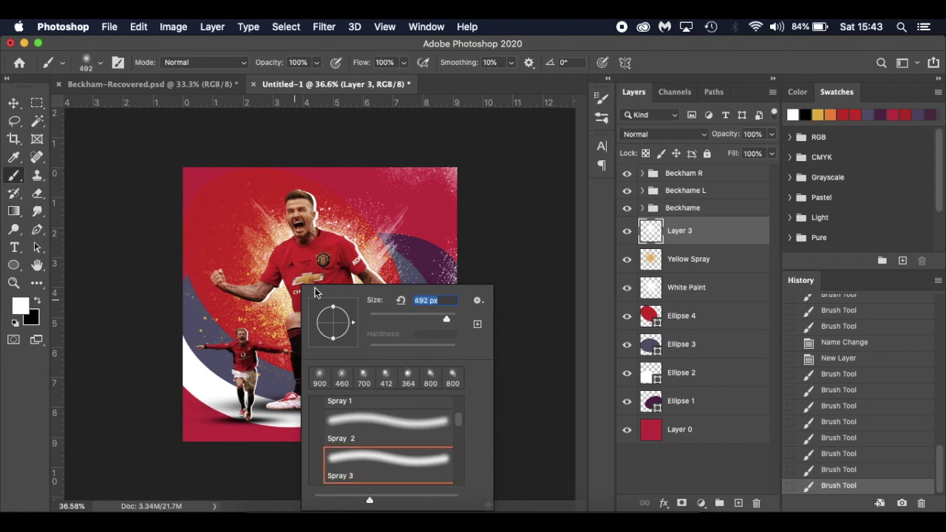
pyautogui.click(175, 206)
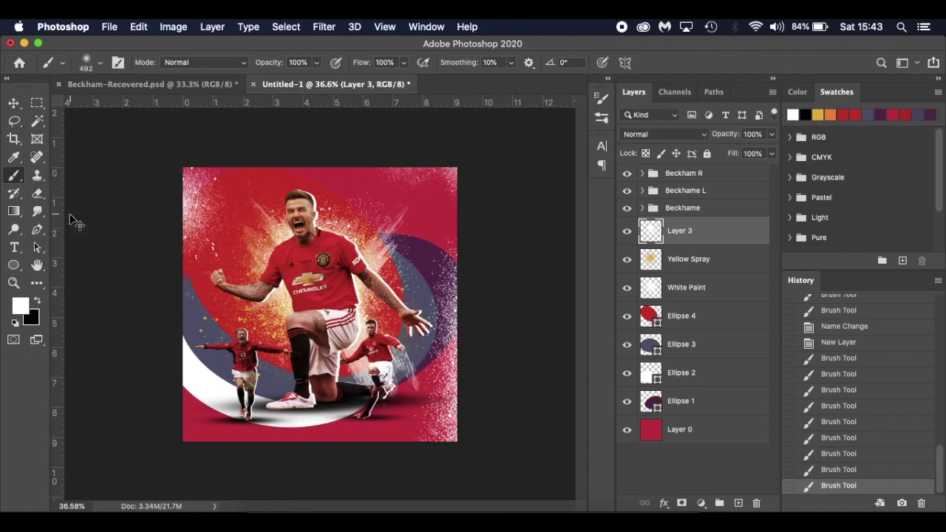
pyautogui.press('super+z')
# - Stamp white spray along the artwork's upper-left corner and top edge, and fill its lower-left corner with spray
pyautogui.click(141, 164)
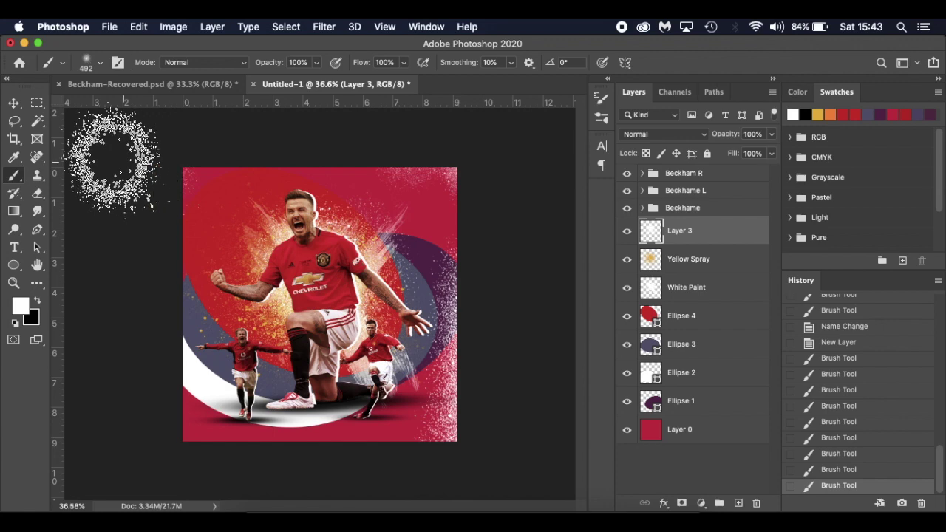
pyautogui.click(311, 120)
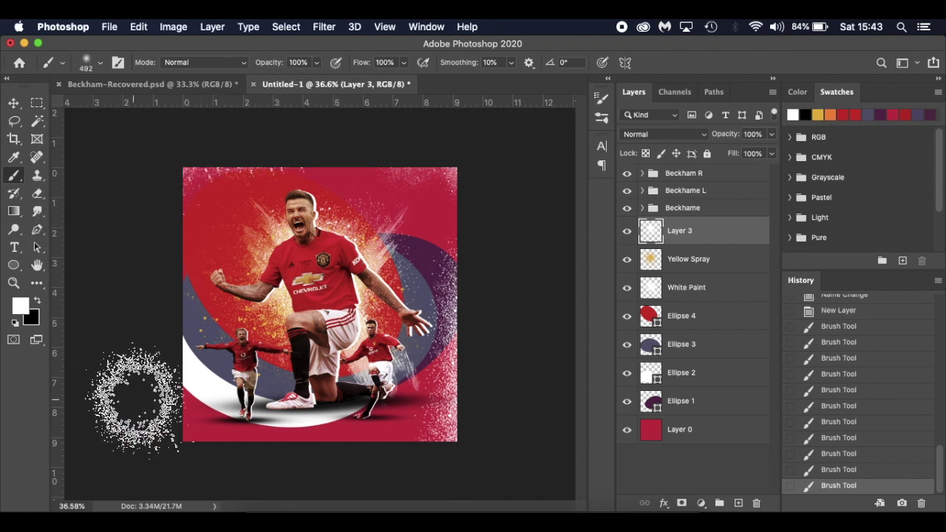
pyautogui.moveTo(140, 399); pyautogui.dragTo(221, 474)
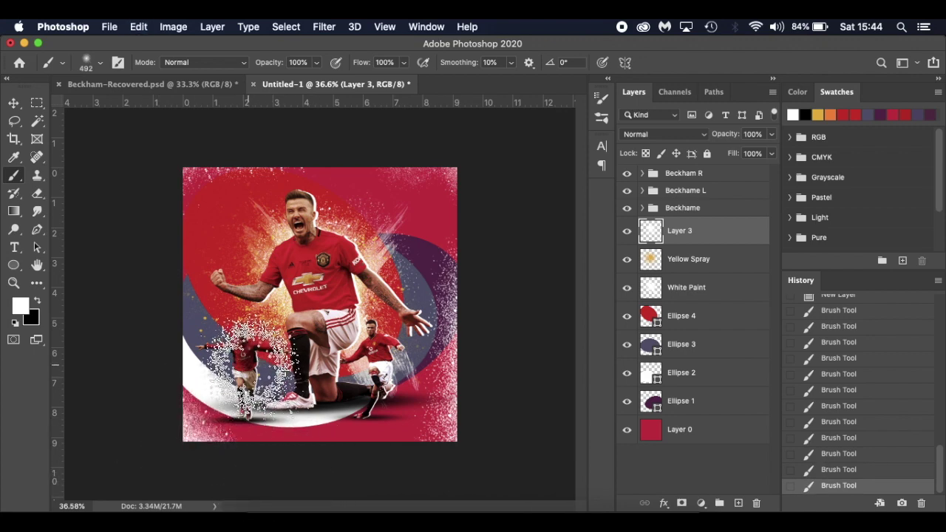
# - Enlarge the brush to 800 px, lower its opacity to 64%, try a white stamp over the artwork's upper-left area and undo it
pyautogui.press(']')
pyautogui.press(']')
pyautogui.press(']')
pyautogui.press(']')
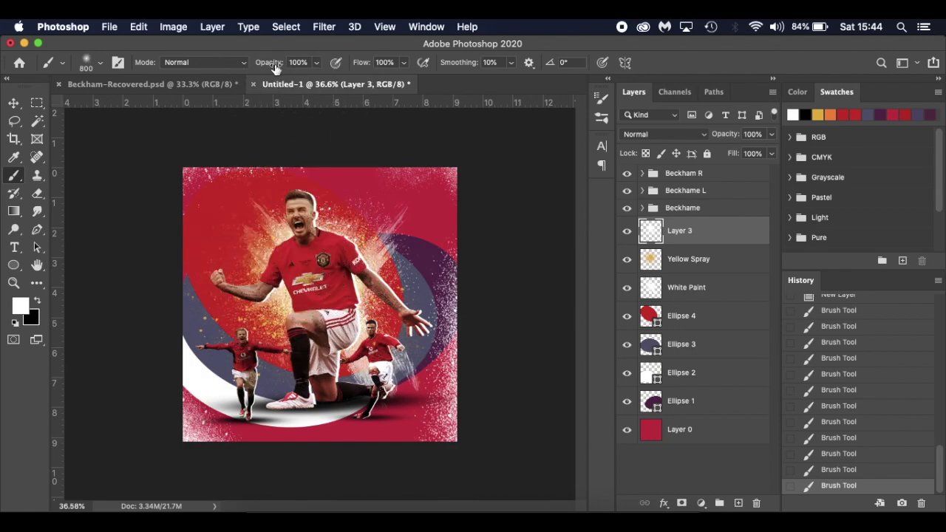
pyautogui.write('64')
pyautogui.click(244, 222)
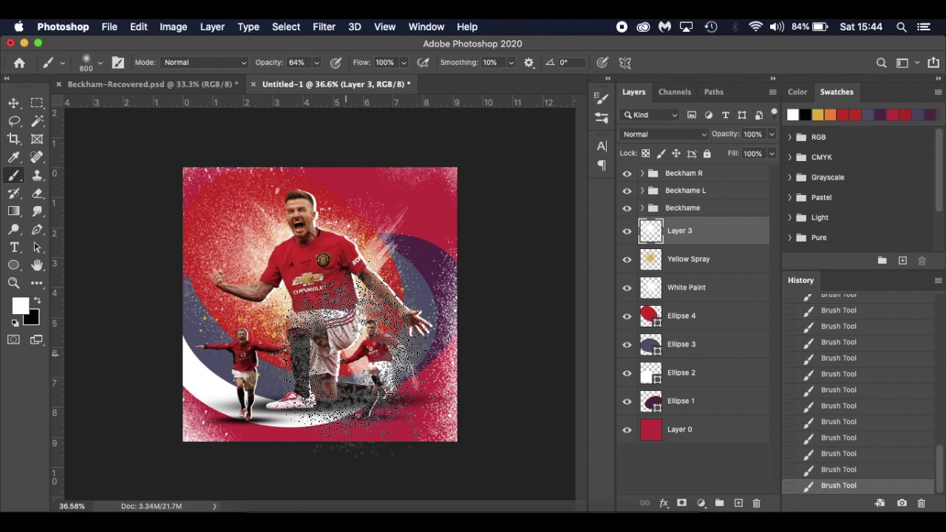
pyautogui.press('super+z')
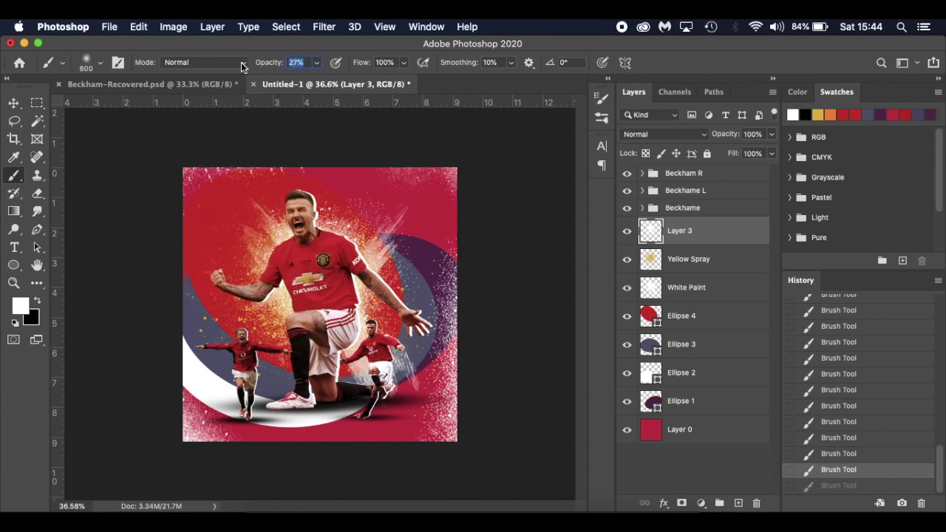
# - Stamp faint white spray at 27% brush opacity across the artwork's upper half, undoing one stamp before adding another at the top edge
pyautogui.click(247, 282)
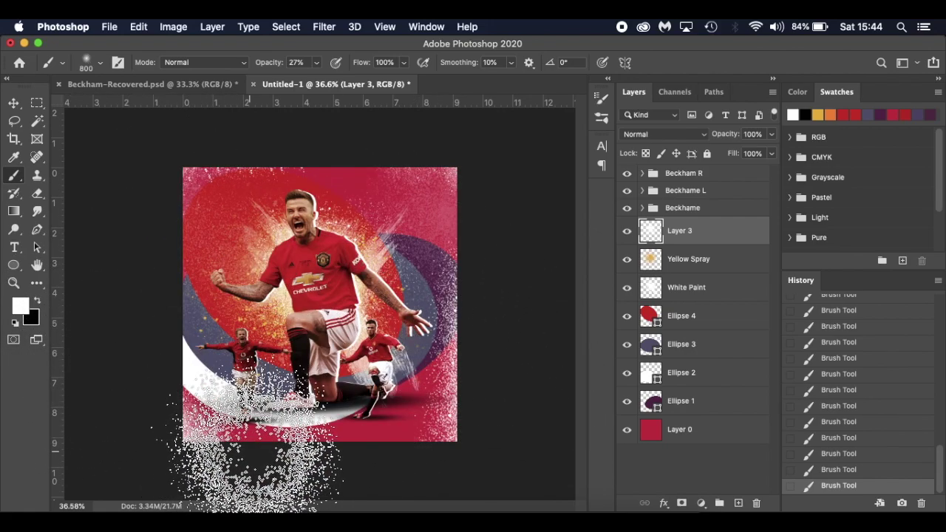
pyautogui.press('super+z')
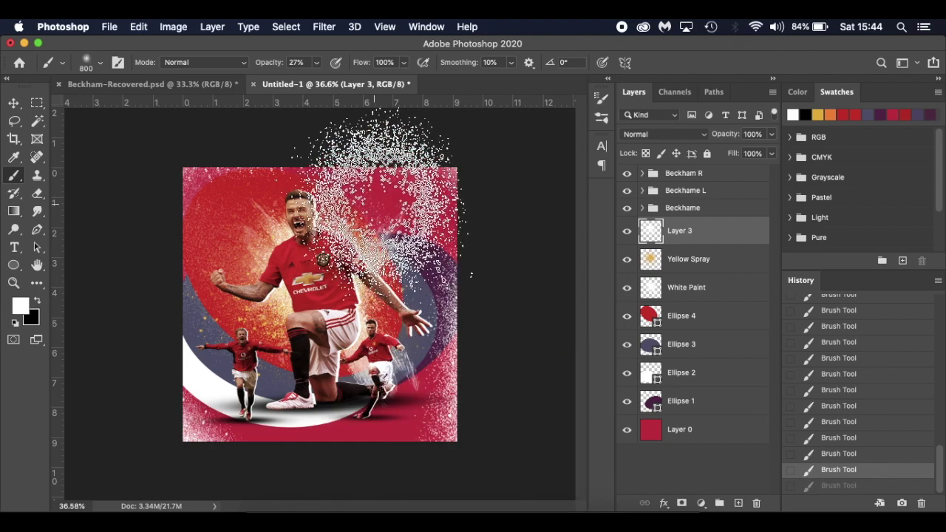
pyautogui.click(374, 107)
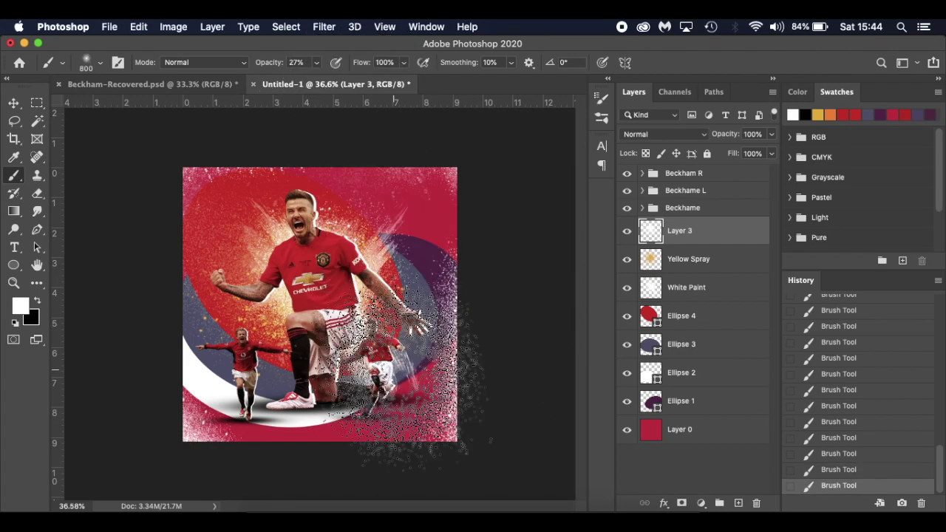
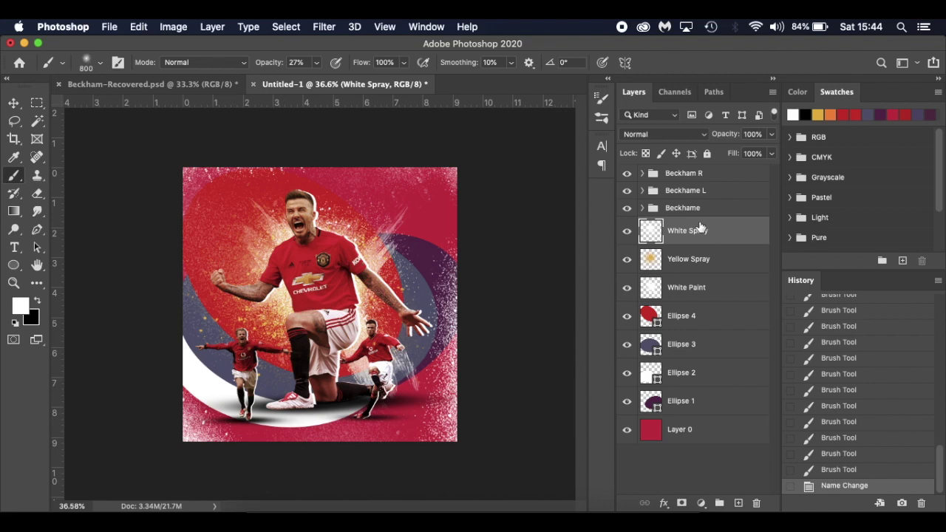
# - Rename the Beckhame layer group to Beckham
pyautogui.click(725, 182)
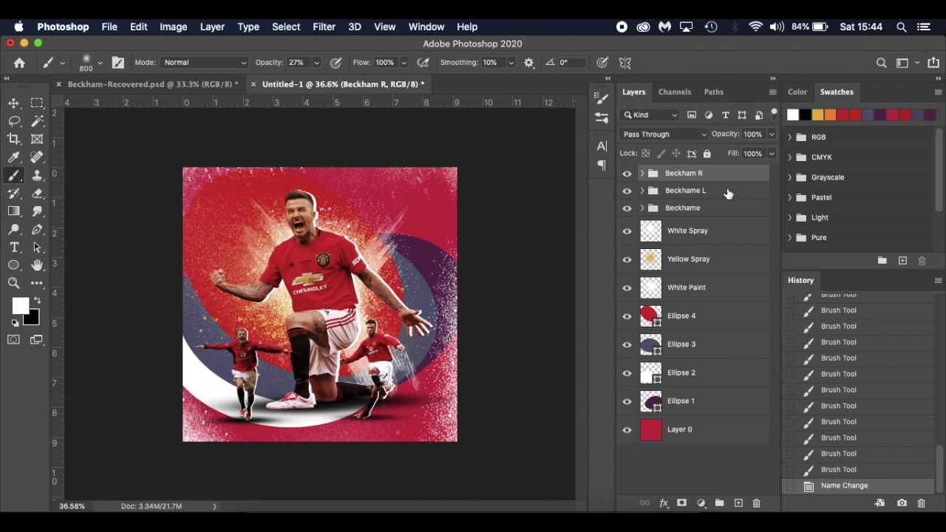
pyautogui.click(729, 192)
pyautogui.click(729, 210)
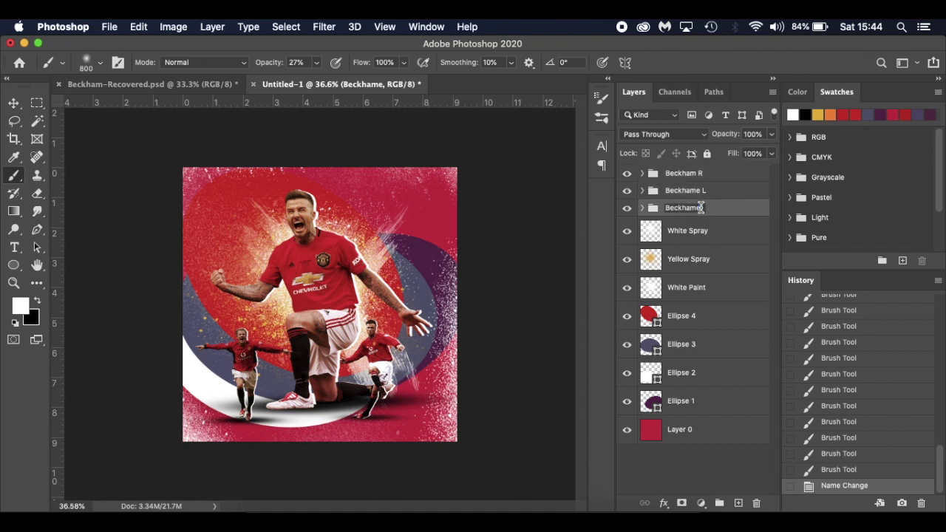
pyautogui.press('Return')
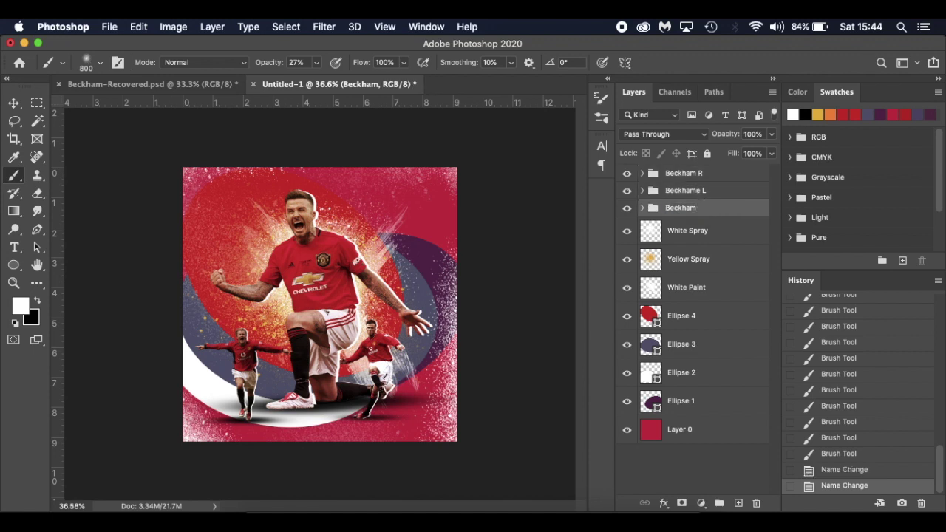
# - Add a new layer above the Beckham group, reduce the brush to 400 px and stamp faint white spray over the small right-hand player
pyautogui.click(740, 504)
pyautogui.press('[')
pyautogui.press('[')
pyautogui.press('[')
pyautogui.press('[')
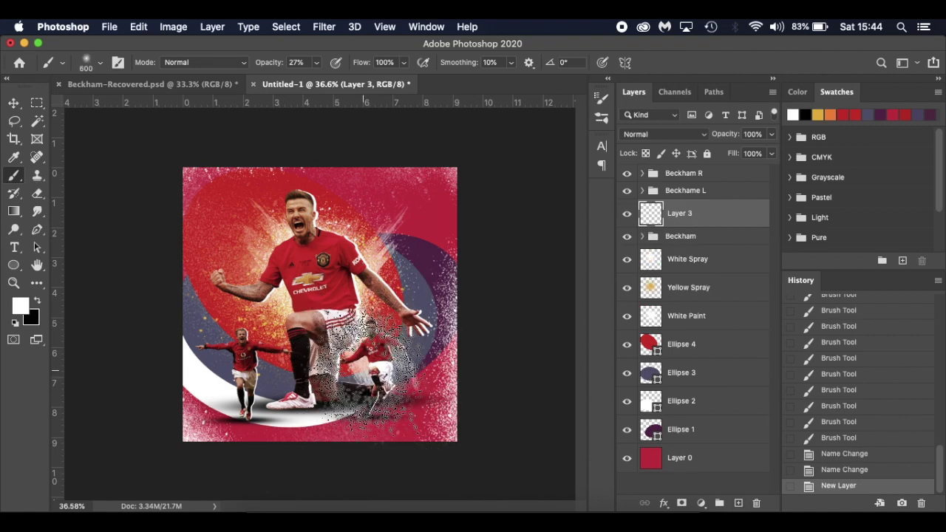
pyautogui.click(380, 385)
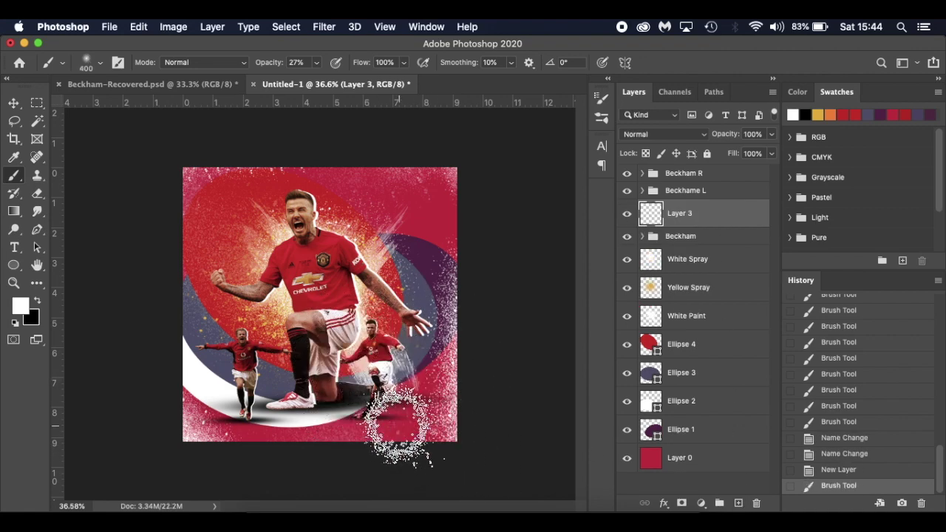
# - Stamp more faint white spray around the small right-hand player, the central player's front leg and his outstretched arm
pyautogui.press('super+equal')
pyautogui.press('super+equal')
pyautogui.scroll(-5, 400, 423)
pyautogui.click(373, 335)
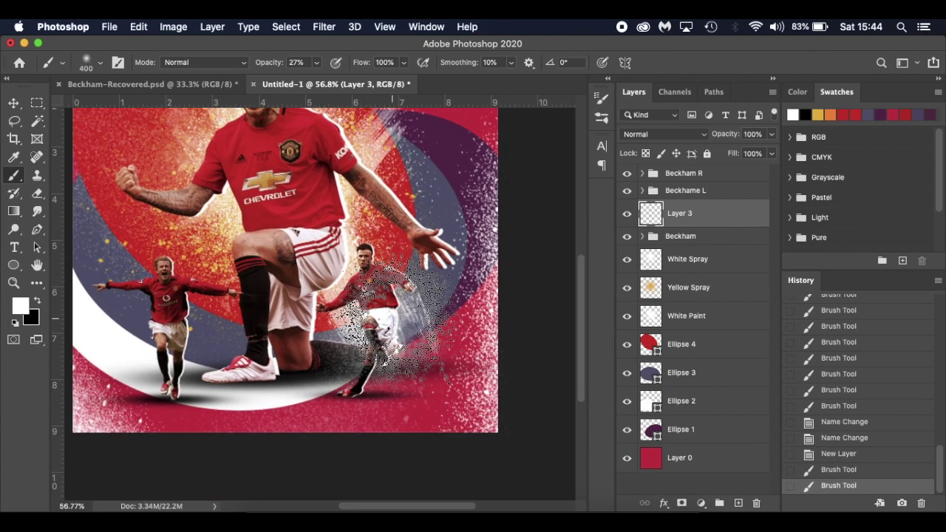
pyautogui.click(221, 352)
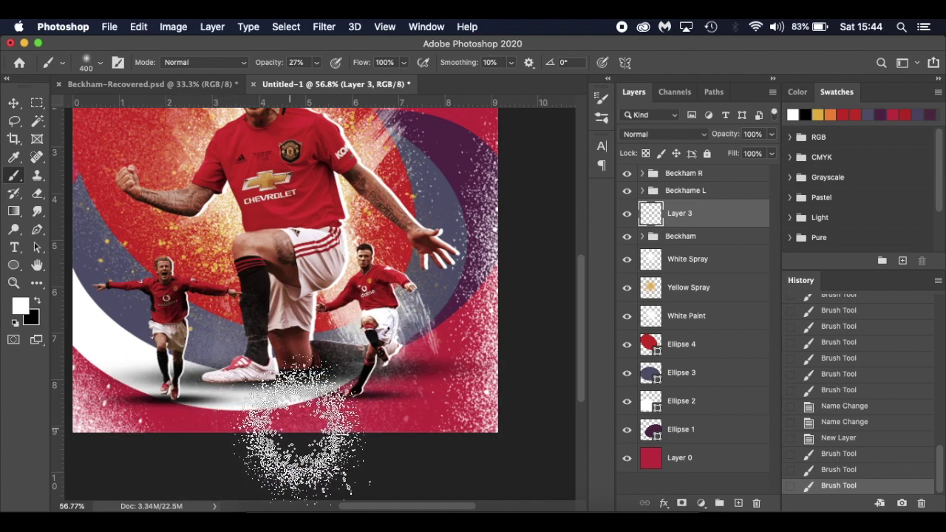
pyautogui.scroll(1, 358, 372)
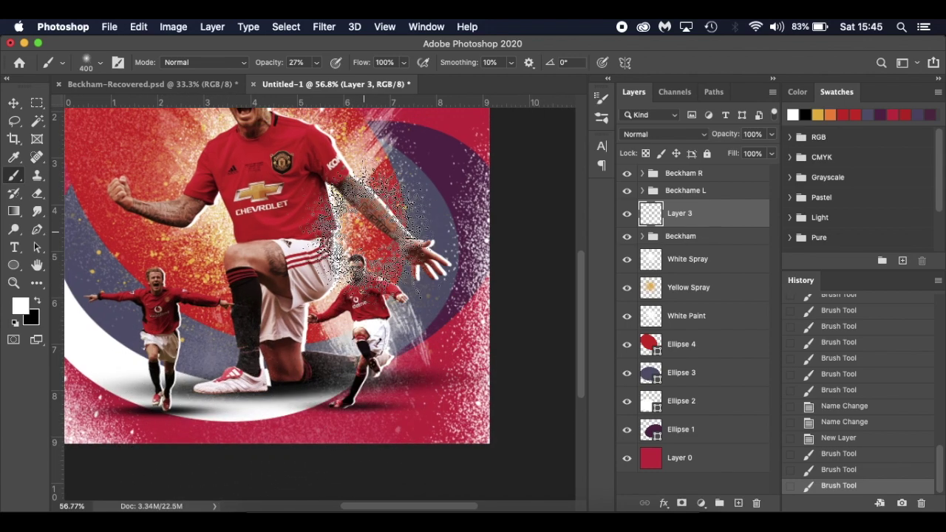
pyautogui.click(382, 241)
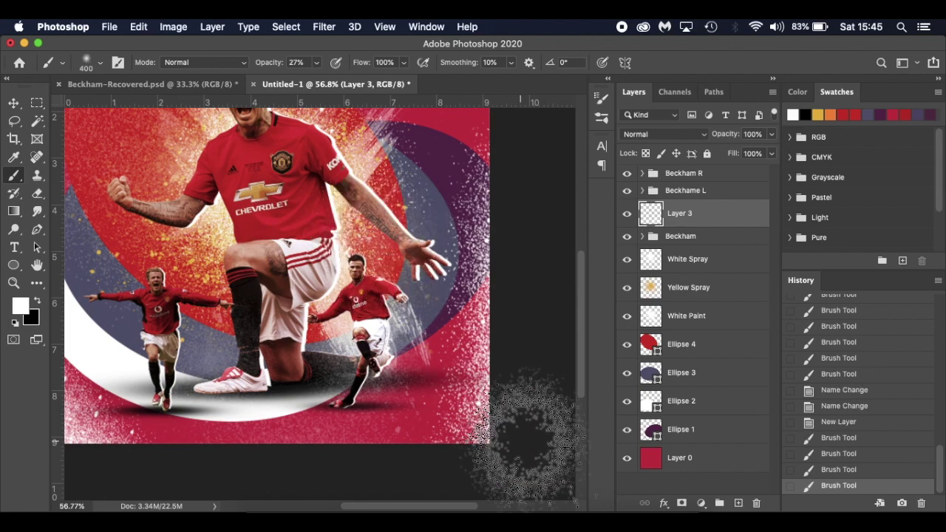
# - Undo the last white spray stamp and rename Layer 3 to Added White Spray
pyautogui.press('super+z')
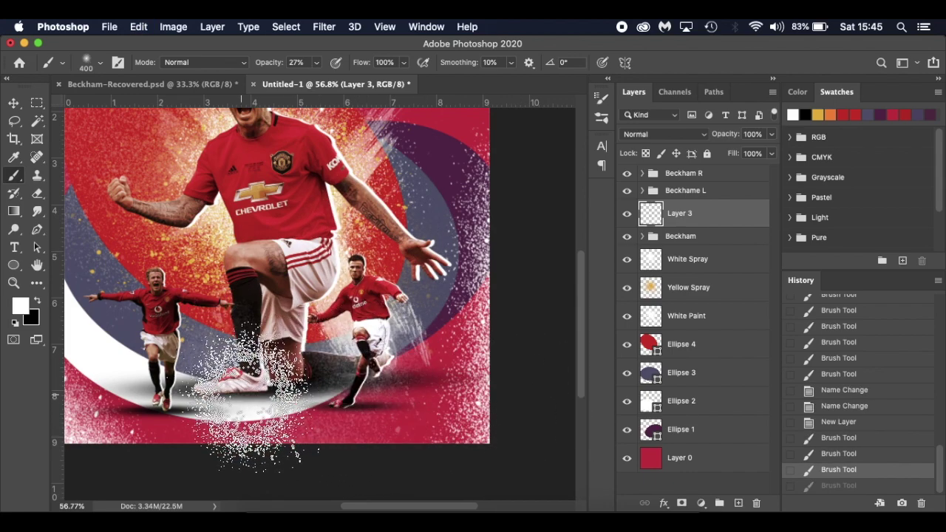
pyautogui.press('super+0')
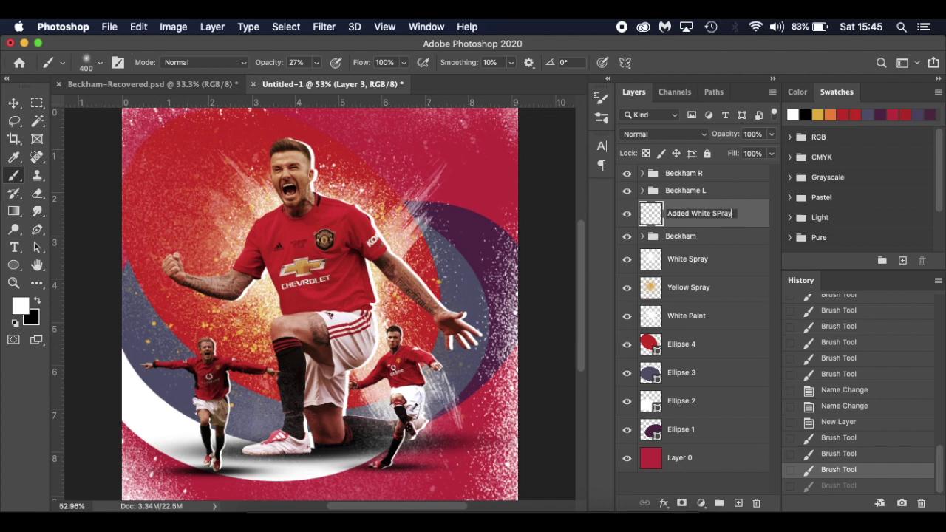
pyautogui.press('Return')
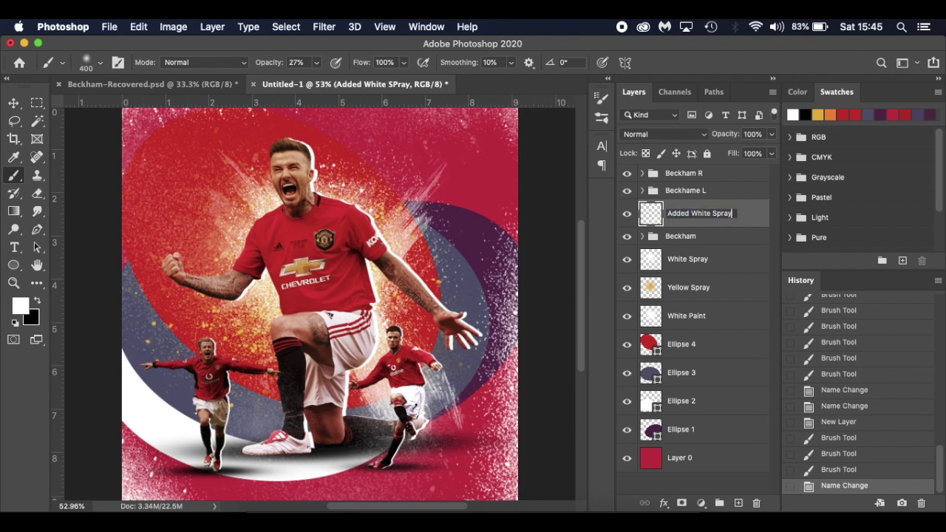
pyautogui.press('Return')
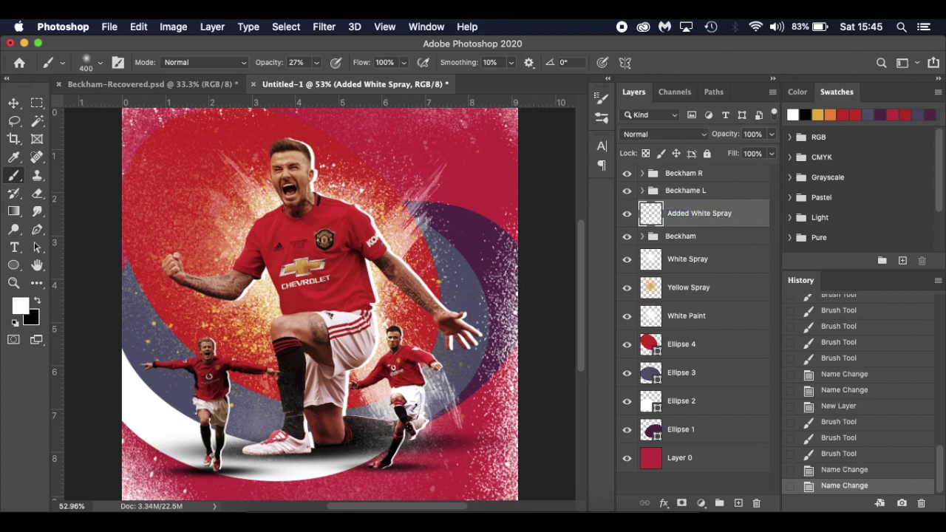
# - Place the 1200px-Adidas_Logo.svg image in the poster above the Beckham R group at the offered full-width size
pyautogui.click(735, 177)
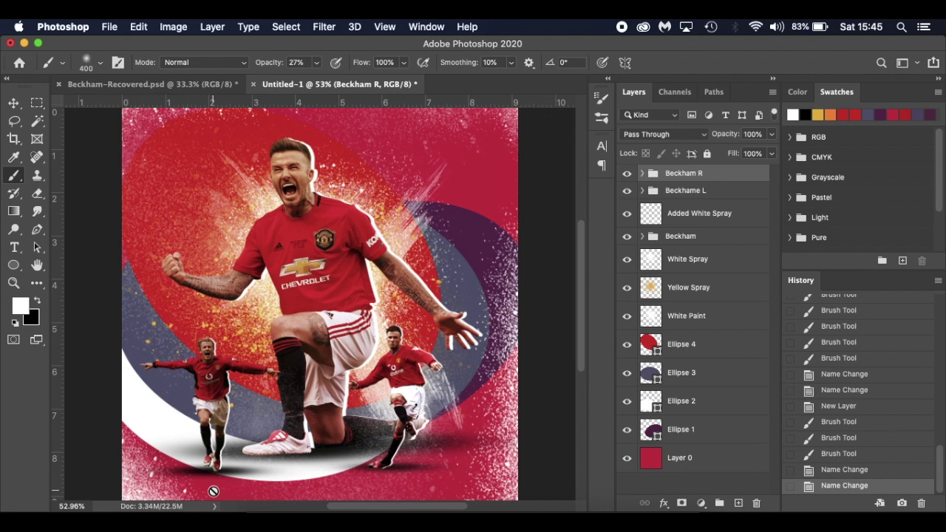
pyautogui.click(262, 521)
pyautogui.moveTo(350, 150); pyautogui.dragTo(294, 304)
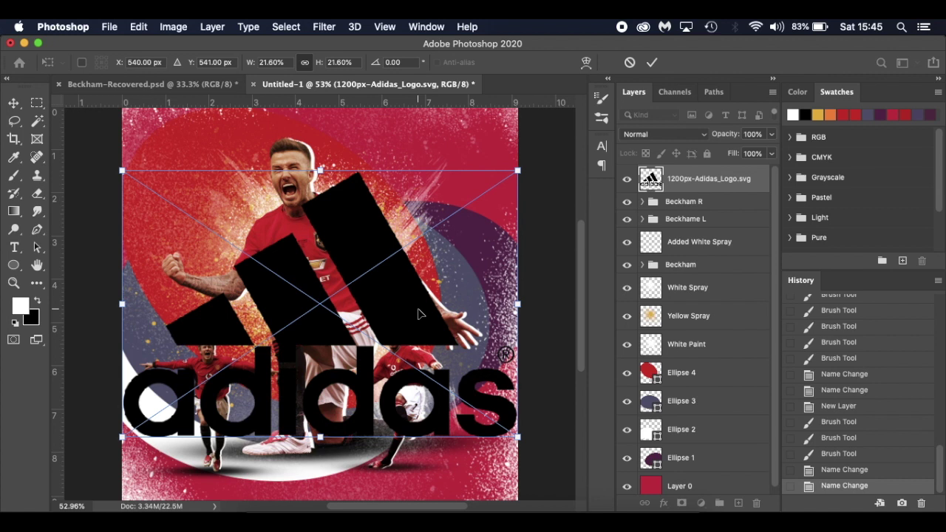
pyautogui.press('Return')
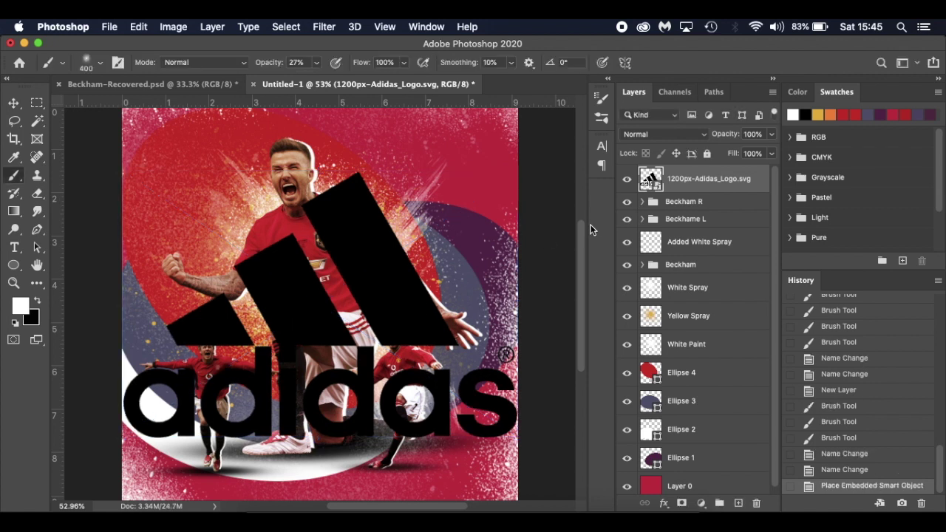
# - Add a layer mask to the Adidas logo layer and choose the Hard Round brush from General Brushes
pyautogui.click(683, 503)
pyautogui.moveTo(293, 397); pyautogui.dragTo(307, 422)
pyautogui.rightClick(309, 427)
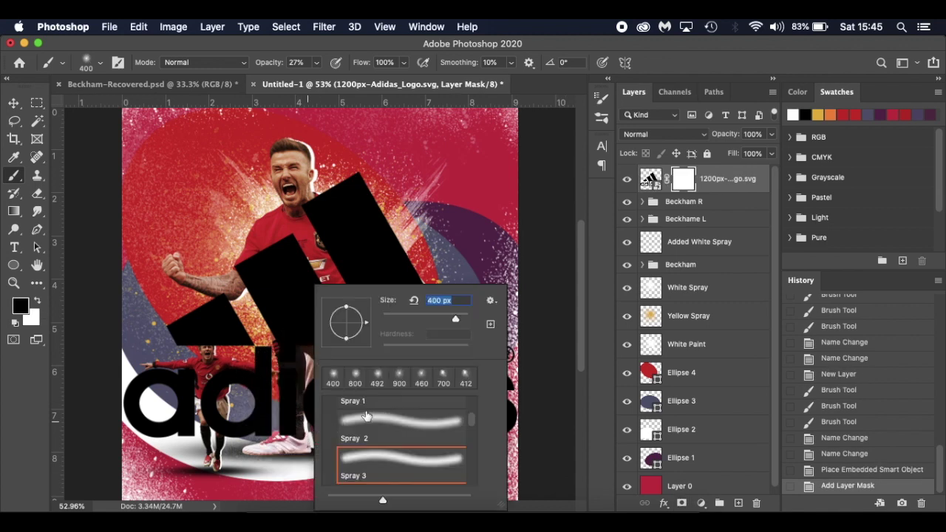
pyautogui.scroll(5, 381, 431)
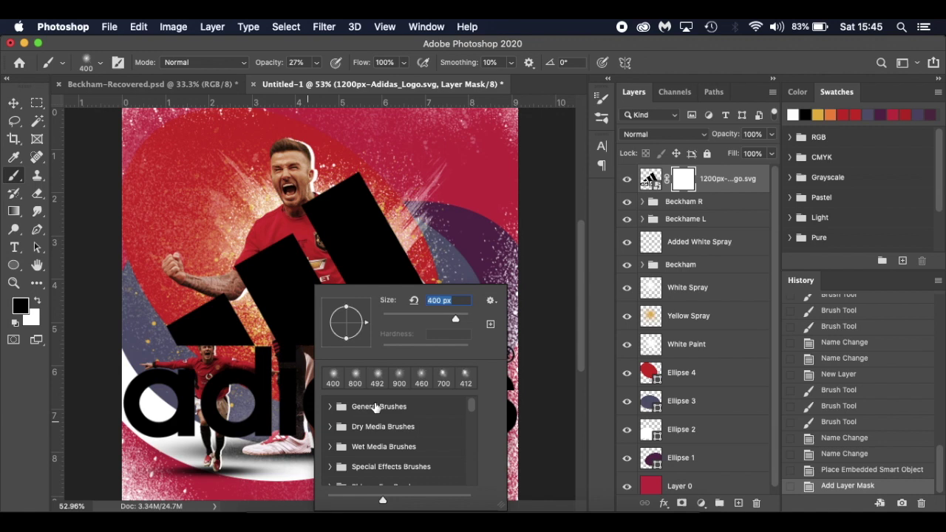
pyautogui.click(375, 406)
pyautogui.press('Escape')
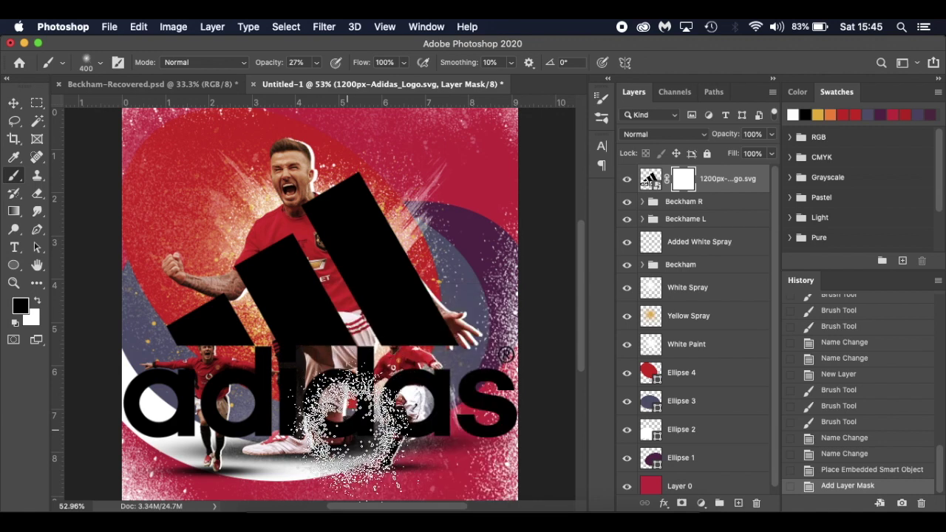
pyautogui.rightClick(362, 417)
pyautogui.scroll(5, 437, 427)
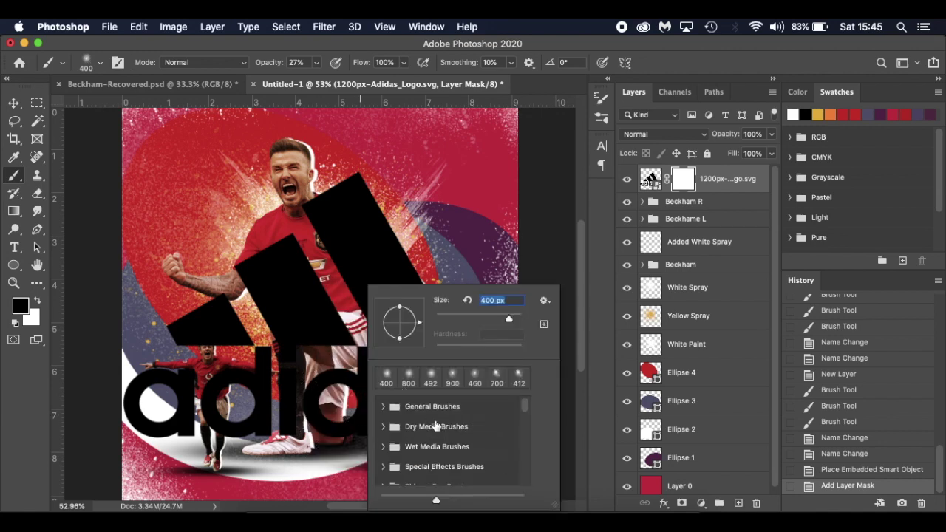
pyautogui.click(384, 406)
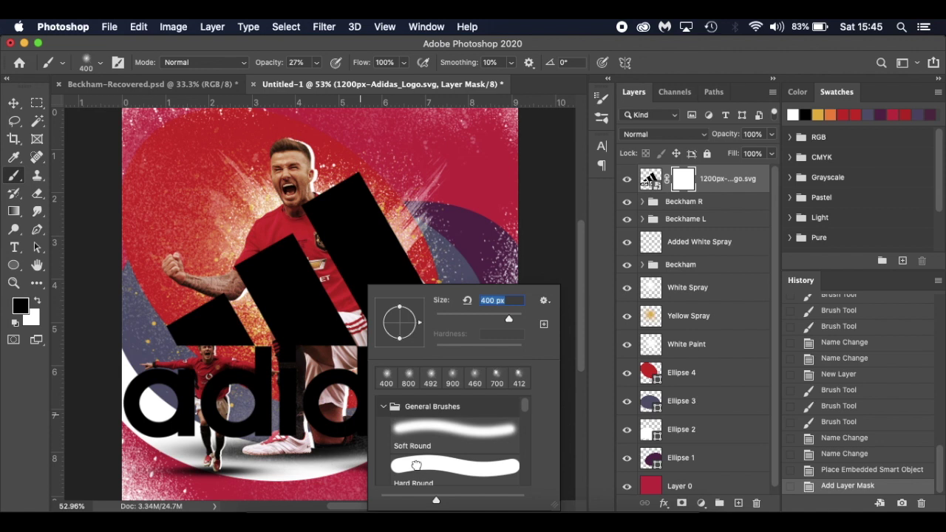
pyautogui.click(416, 466)
# - Raise the brush opacity to 100% and mask out the adidas wordmark beneath the three stripes in black
pyautogui.click(276, 448)
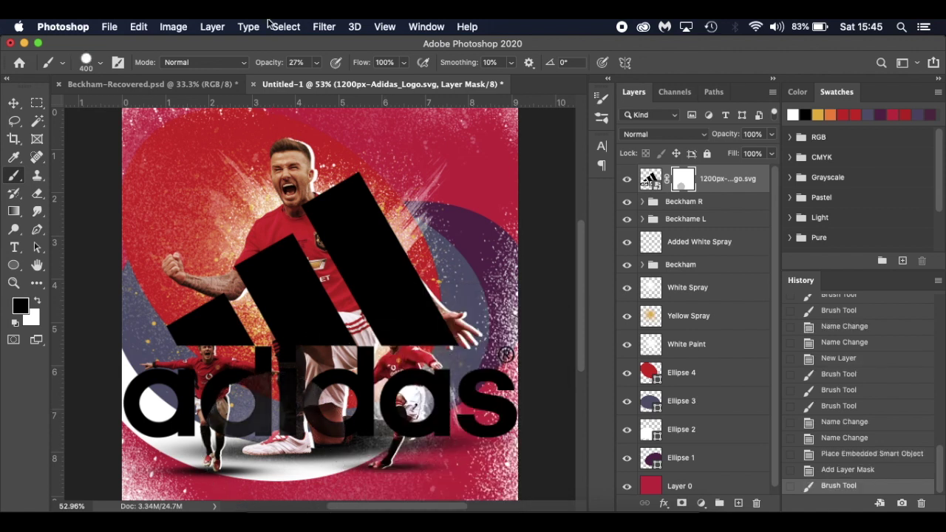
pyautogui.moveTo(295, 69); pyautogui.dragTo(426, 110)
pyautogui.moveTo(144, 435)
pyautogui.mouseDown()
pyautogui.moveTo(477, 429)
pyautogui.moveTo(517, 405)
pyautogui.moveTo(544, 405)
pyautogui.mouseUp()
# - Reduce the brush to 70 px and mask out the leftover wordmark pieces just beneath the two larger stripes
pyautogui.scroll(7, 435, 434)
pyautogui.scroll(1, 433, 434)
pyautogui.scroll(-4, 433, 434)
pyautogui.hscroll(2, 433, 434)
pyautogui.press('[')
pyautogui.press('[')
pyautogui.press('[')
pyautogui.press('[')
pyautogui.press('[')
pyautogui.press('[')
pyautogui.press('[')
pyautogui.press('[')
pyautogui.press('[')
pyautogui.click(350, 310)
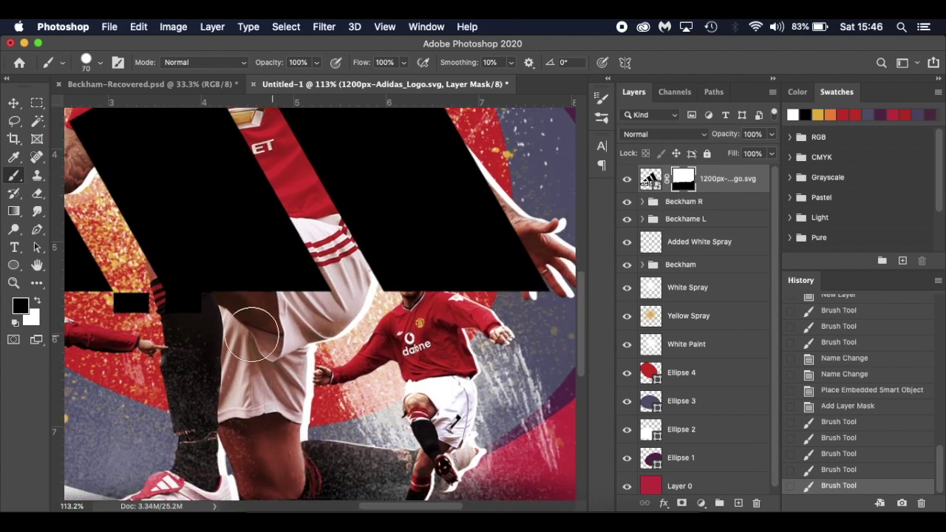
# - Mask out the remaining wordmark fragments around the central player's sock and between the two smaller stripes
pyautogui.moveTo(133, 310); pyautogui.dragTo(152, 316)
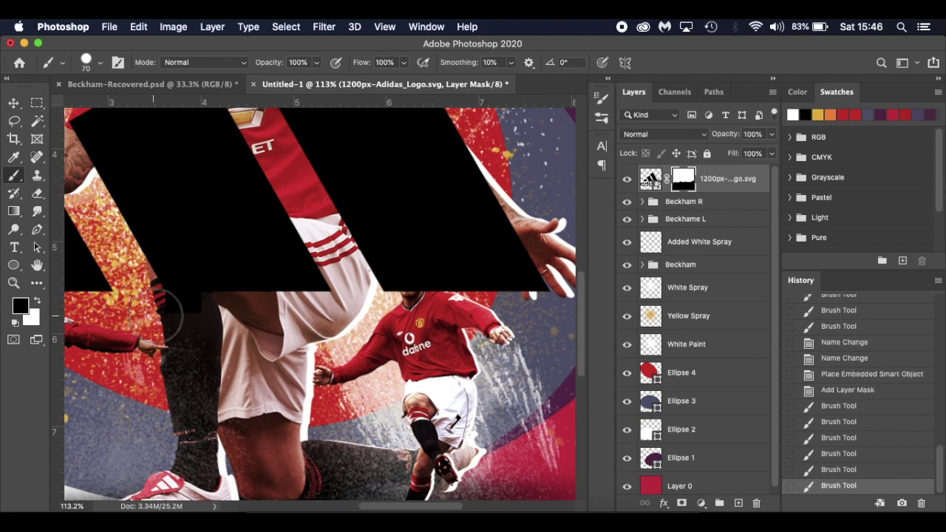
pyautogui.click(159, 316)
pyautogui.scroll(5, 172, 329)
pyautogui.hscroll(-5, 172, 329)
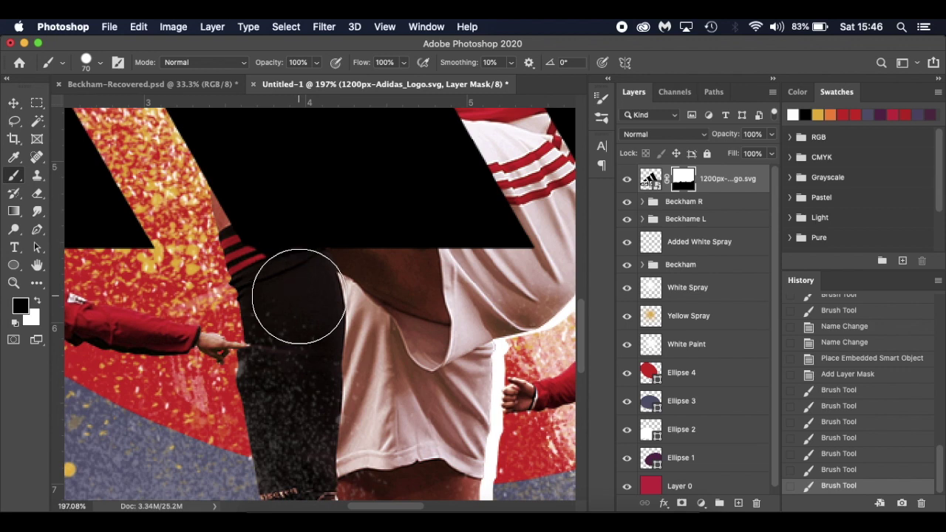
pyautogui.moveTo(299, 297); pyautogui.dragTo(217, 295)
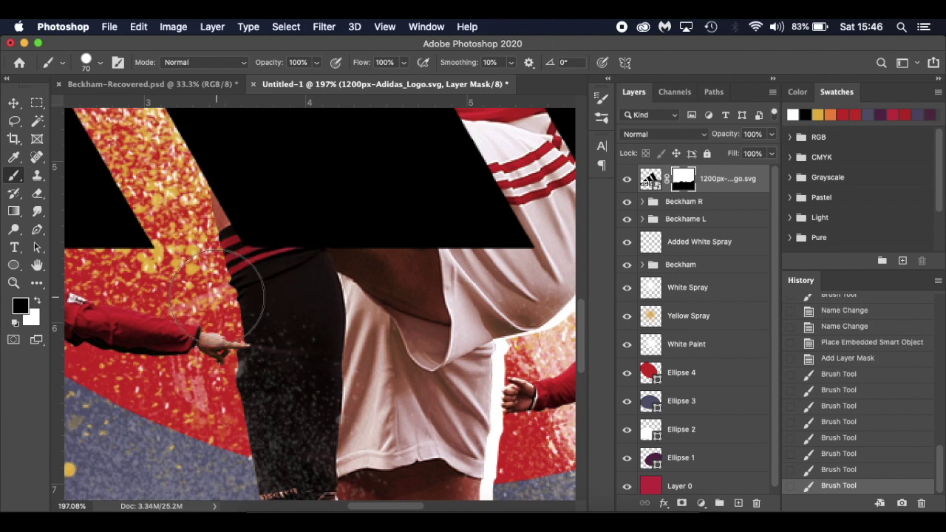
pyautogui.press('super+0')
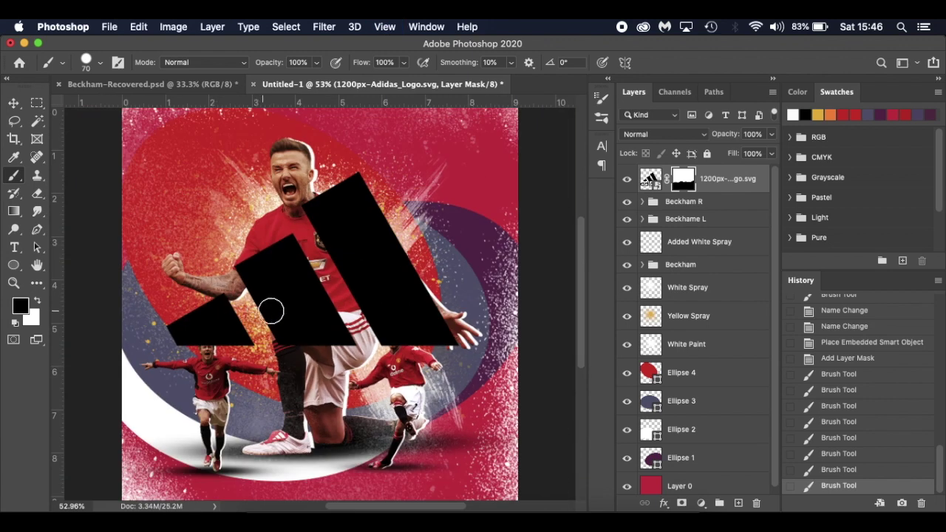
# - Rename the Adidas layer to Logo and move it between the Yellow Spray and White Paint layers
pyautogui.doubleClick(718, 179)
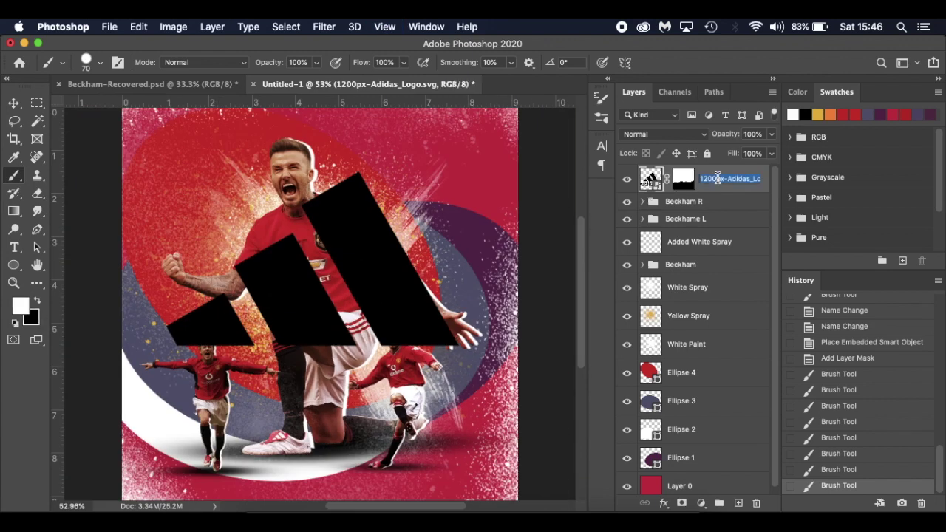
pyautogui.write('Logo')
pyautogui.press('Return')
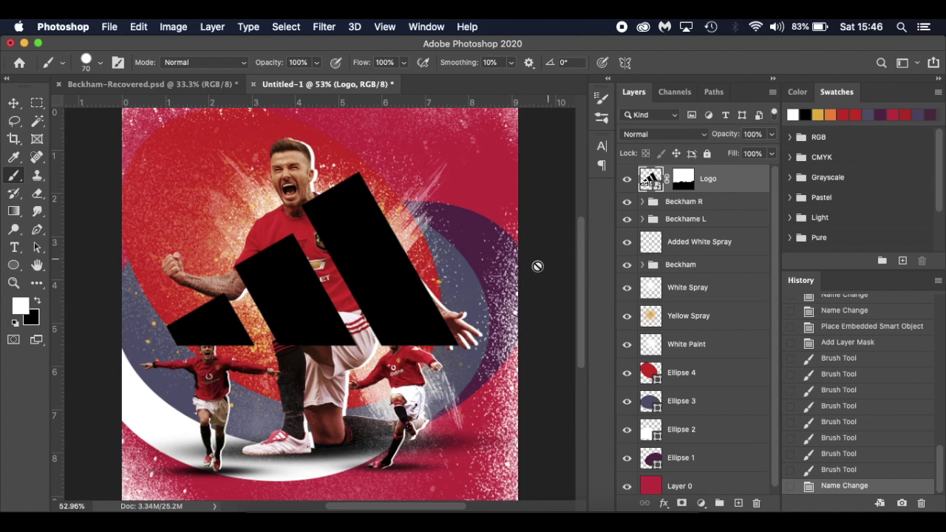
pyautogui.press('super+t')
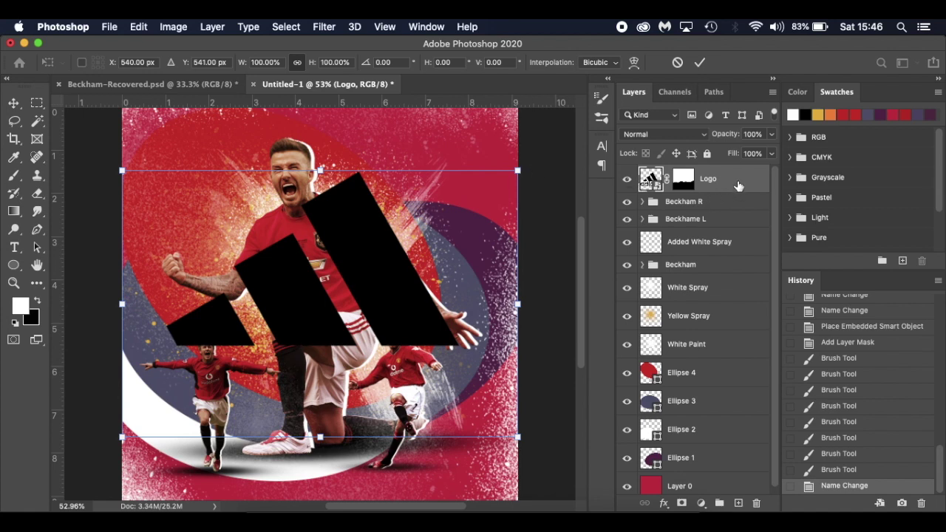
pyautogui.moveTo(738, 185); pyautogui.dragTo(739, 326)
# - Shrink the Logo stripes, tilt them clockwise and place them in the poster's upper left, above the central player's raised fist
pyautogui.hotkey('ctrl', 't')
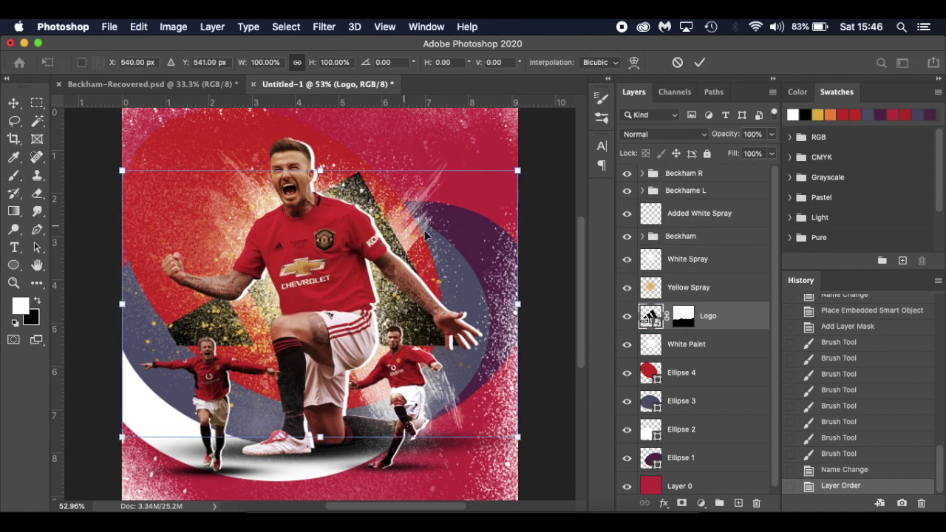
pyautogui.moveTo(466, 265); pyautogui.dragTo(358, 173)
pyautogui.moveTo(408, 351); pyautogui.dragTo(296, 275)
pyautogui.moveTo(261, 131); pyautogui.dragTo(313, 190)
pyautogui.moveTo(358, 332); pyautogui.dragTo(293, 309)
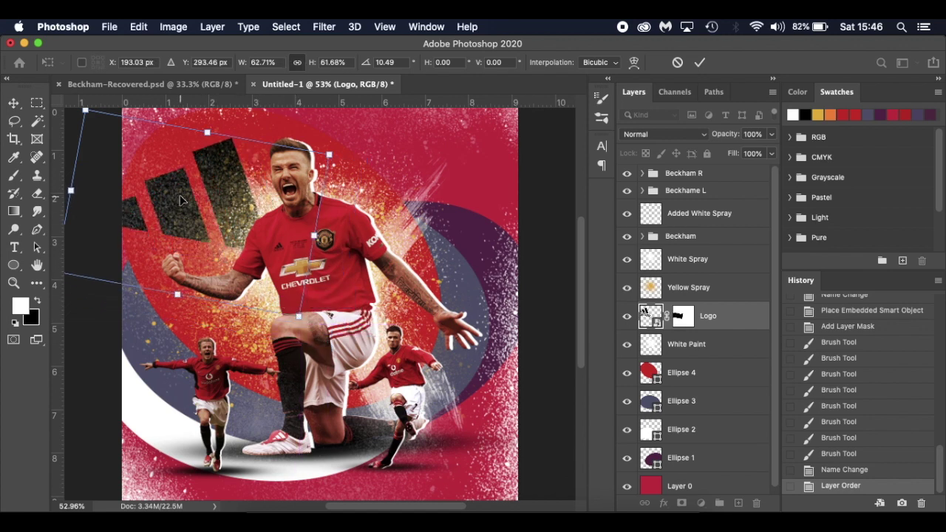
pyautogui.moveTo(252, 162); pyautogui.dragTo(256, 182)
pyautogui.moveTo(89, 129); pyautogui.dragTo(100, 143)
pyautogui.moveTo(163, 164); pyautogui.dragTo(148, 158)
pyautogui.press('Return')
pyautogui.press('b')
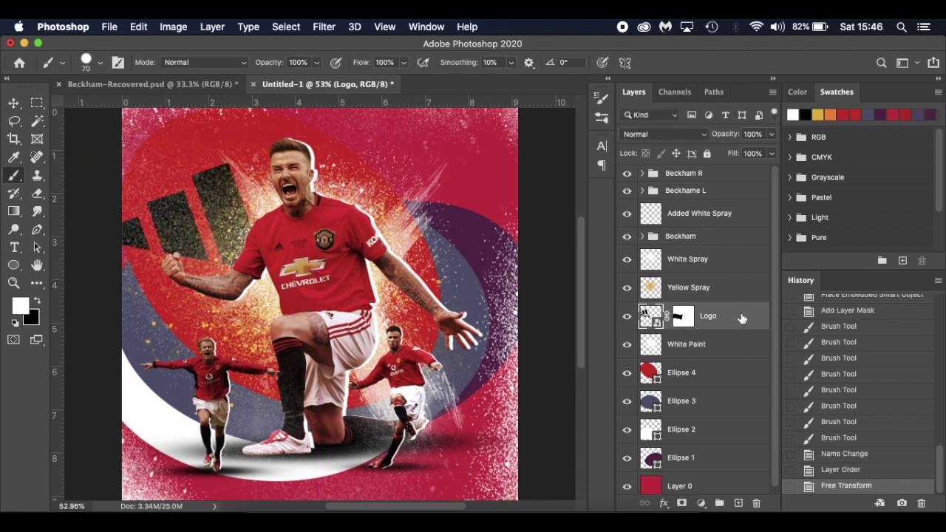
# - Move the Logo layer above Yellow Spray, then duplicate it and place the copy directly below Yellow Spray
pyautogui.moveTo(742, 321)
pyautogui.mouseDown()
pyautogui.moveTo(735, 276)
pyautogui.moveTo(738, 286)
pyautogui.mouseUp()
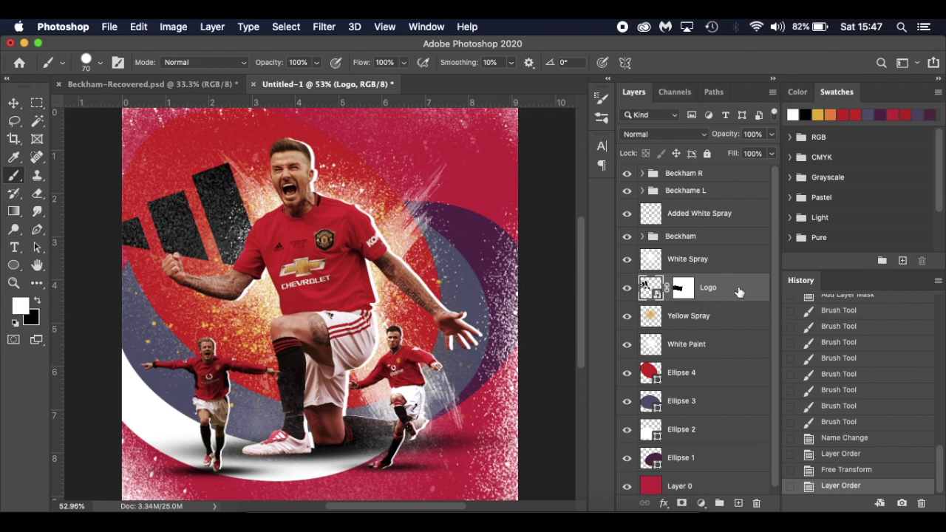
pyautogui.press('super+j')
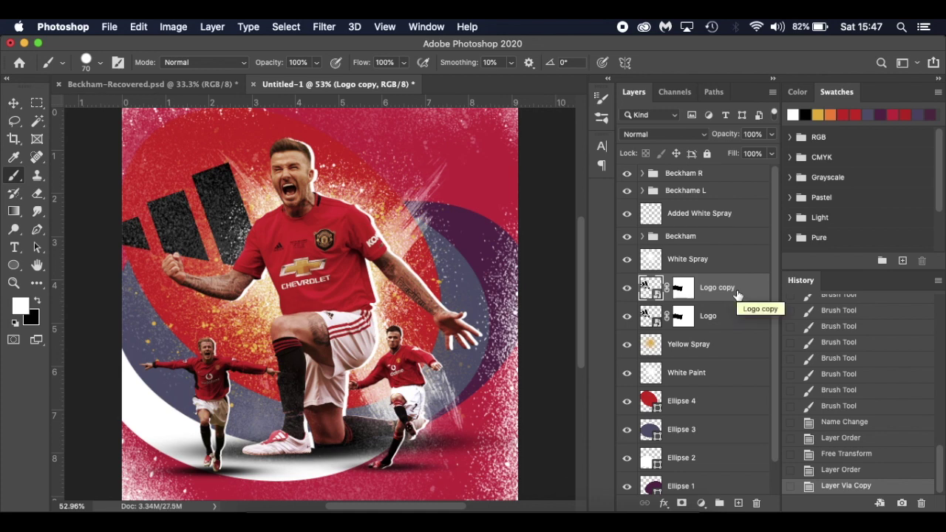
pyautogui.moveTo(737, 294); pyautogui.dragTo(751, 357)
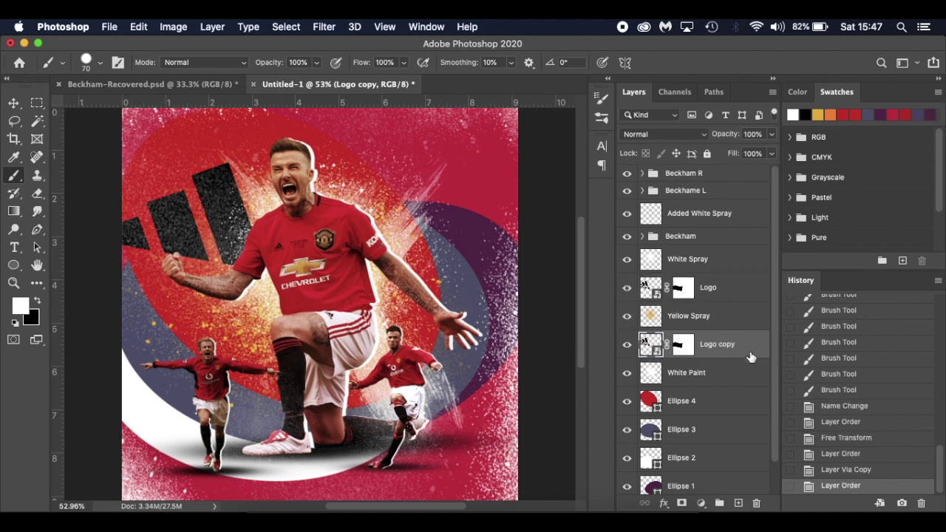
# - Move the Logo copy to the poster's right side behind the player's arm, enlarged to about 130% and tilted counter-clockwise
pyautogui.hotkey('ctrl', 't')
pyautogui.moveTo(211, 185); pyautogui.dragTo(477, 236)
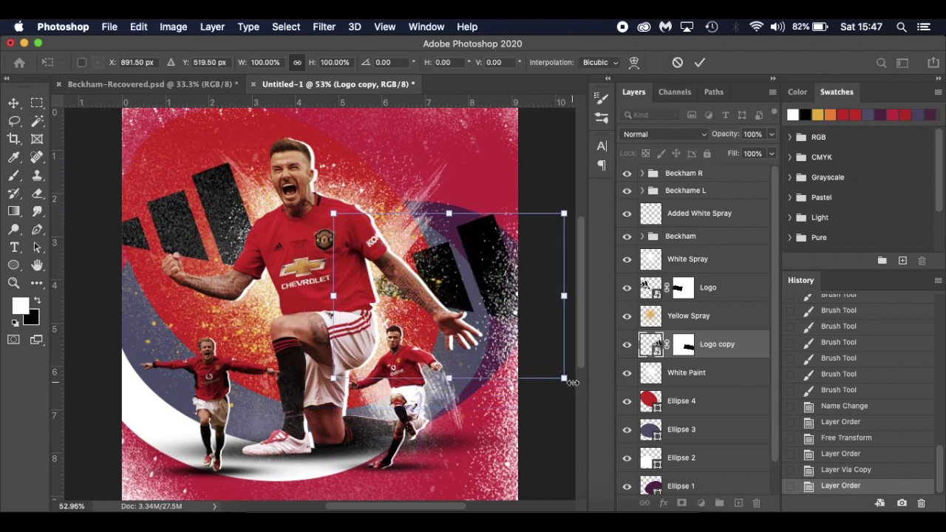
pyautogui.moveTo(571, 389); pyautogui.dragTo(591, 318)
pyautogui.moveTo(497, 175); pyautogui.dragTo(548, 113)
pyautogui.scroll(-2, 518, 221)
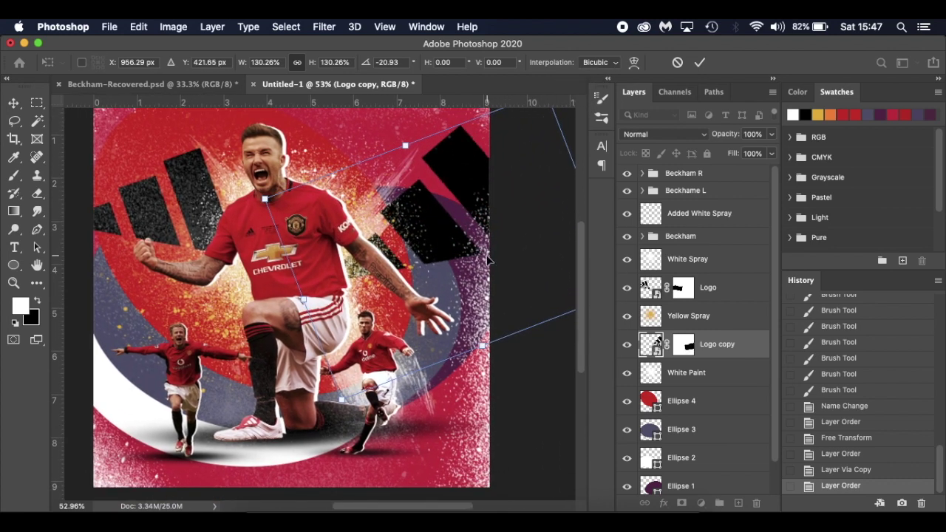
pyautogui.moveTo(526, 289); pyautogui.dragTo(520, 327)
pyautogui.press('Return')
# - Duplicate Logo copy and reposition and rotate the duplicate in the poster's lower left, behind the small left-hand player
pyautogui.scroll(-1, 537, 314)
pyautogui.hotkey('ctrl', 'j')
pyautogui.hotkey('ctrl', 't')
pyautogui.moveTo(377, 345); pyautogui.dragTo(165, 389)
pyautogui.moveTo(348, 207); pyautogui.dragTo(289, 225)
pyautogui.moveTo(283, 230); pyautogui.dragTo(274, 247)
pyautogui.press('Return')
# - Duplicate Logo copy 2 and move the new copy above the Yellow Spray layer
pyautogui.scroll(2, 273, 295)
pyautogui.scroll(-1, 274, 296)
pyautogui.press('super+j')
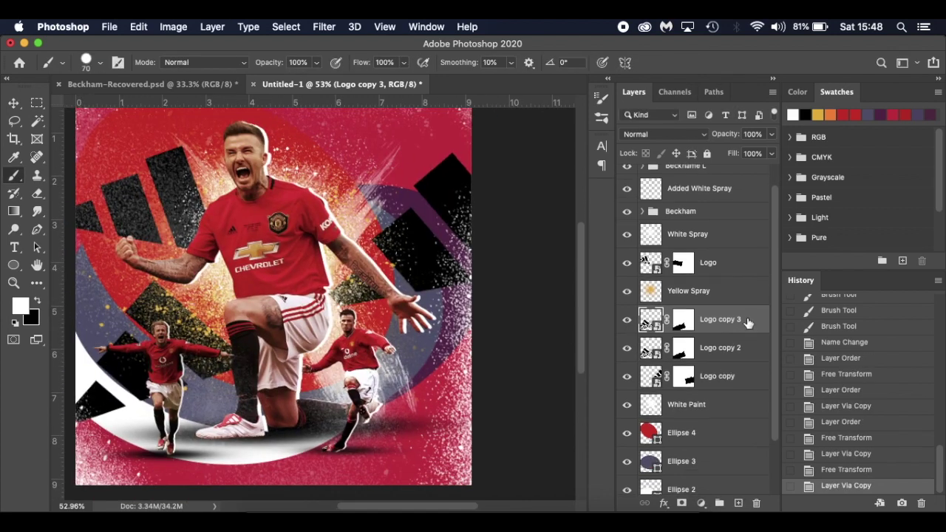
pyautogui.moveTo(741, 331); pyautogui.dragTo(740, 284)
# - Scale Logo copy 3 to about 56% by 50%, rotate it about 75° and place it behind the small right-hand player
pyautogui.press('super+t')
pyautogui.moveTo(222, 384); pyautogui.dragTo(364, 354)
pyautogui.moveTo(436, 255); pyautogui.dragTo(388, 296)
pyautogui.moveTo(403, 296)
pyautogui.mouseDown()
pyautogui.moveTo(399, 414)
pyautogui.moveTo(363, 419)
pyautogui.mouseUp()
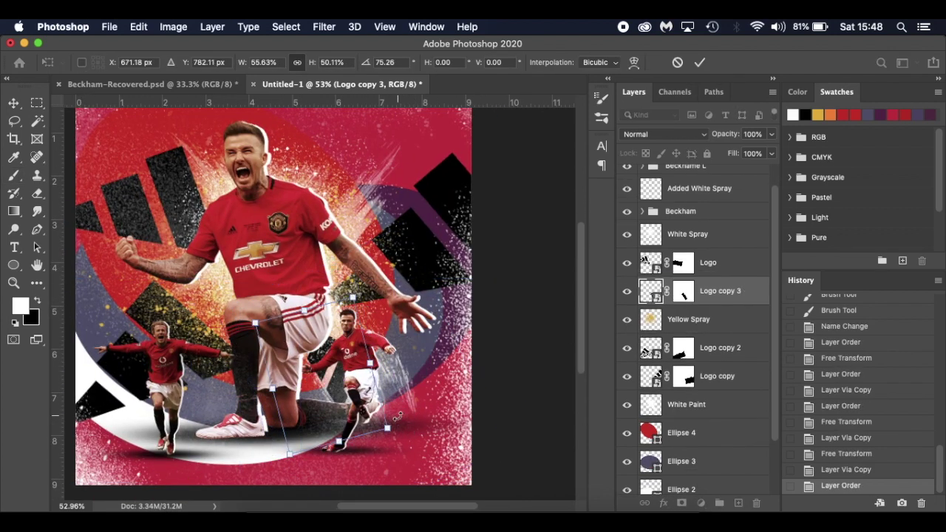
pyautogui.press('Return')
pyautogui.press('b')
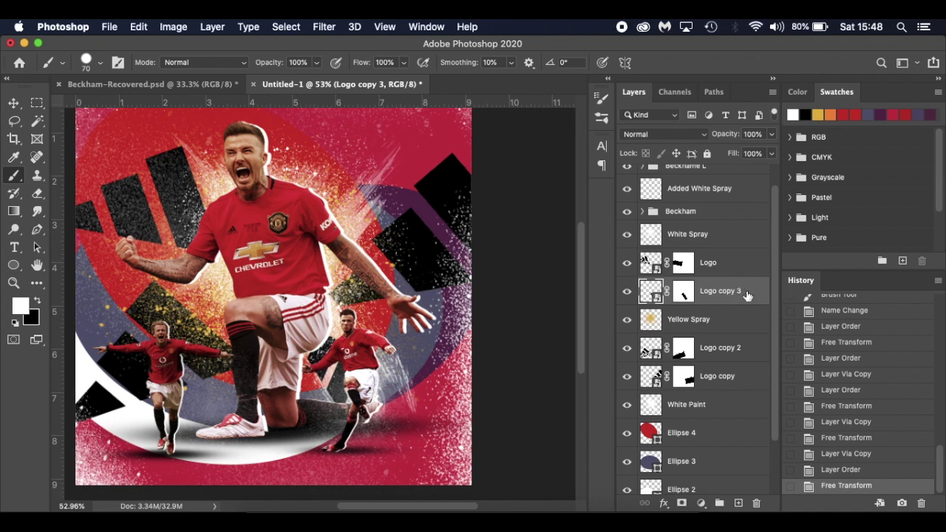
# - Move Logo copy 3 above the White Spray layer, directly below the Beckham group
pyautogui.moveTo(745, 283); pyautogui.dragTo(735, 231)
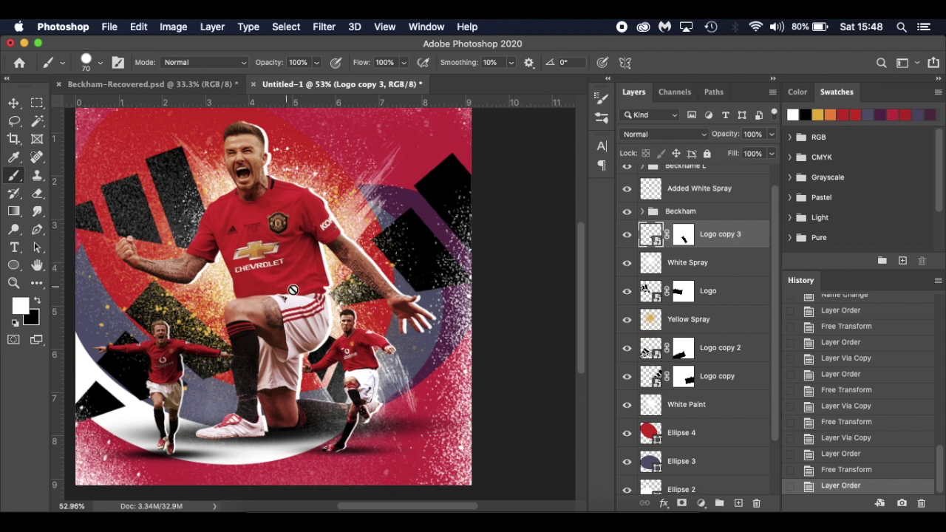
pyautogui.scroll(4, 303, 293)
pyautogui.scroll(-4, 304, 293)
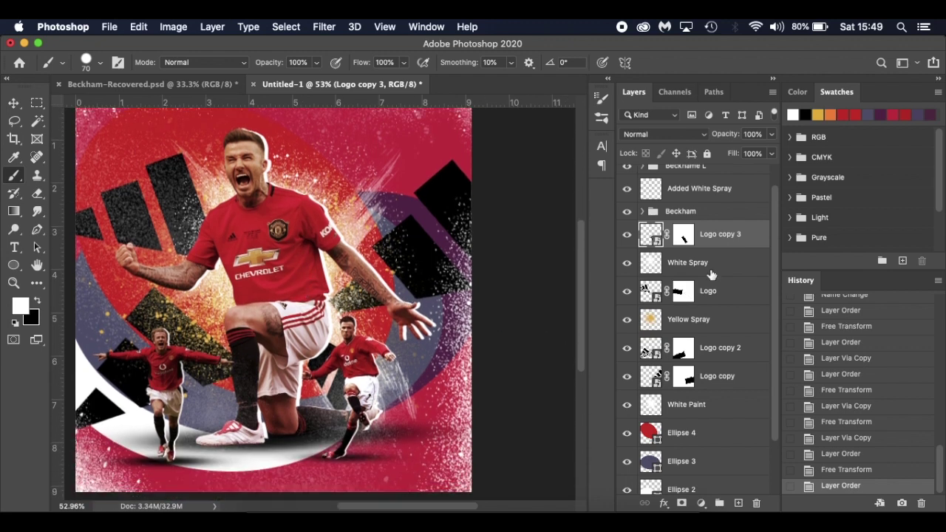
pyautogui.scroll(1, 724, 243)
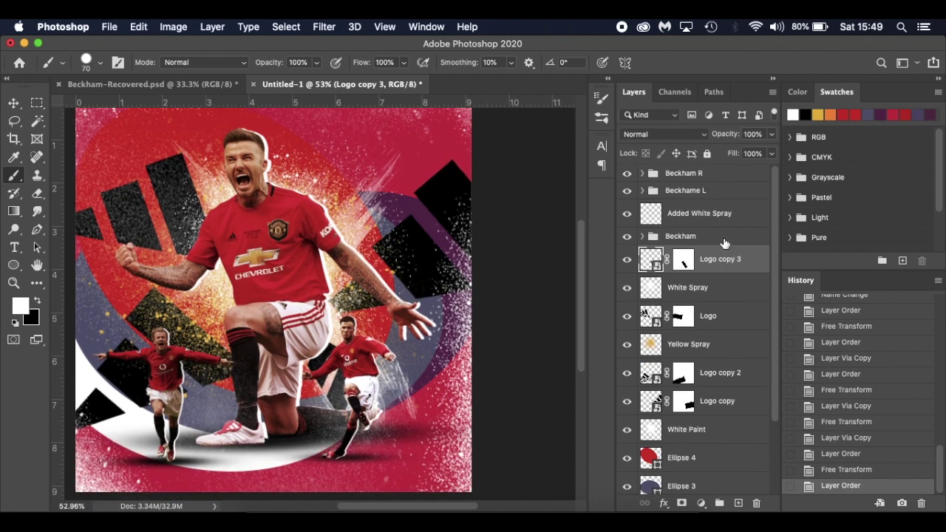
# - Add a new layer above the Beckham R group and enter left-aligned white text BECK in Bebas Neue on it
pyautogui.click(739, 176)
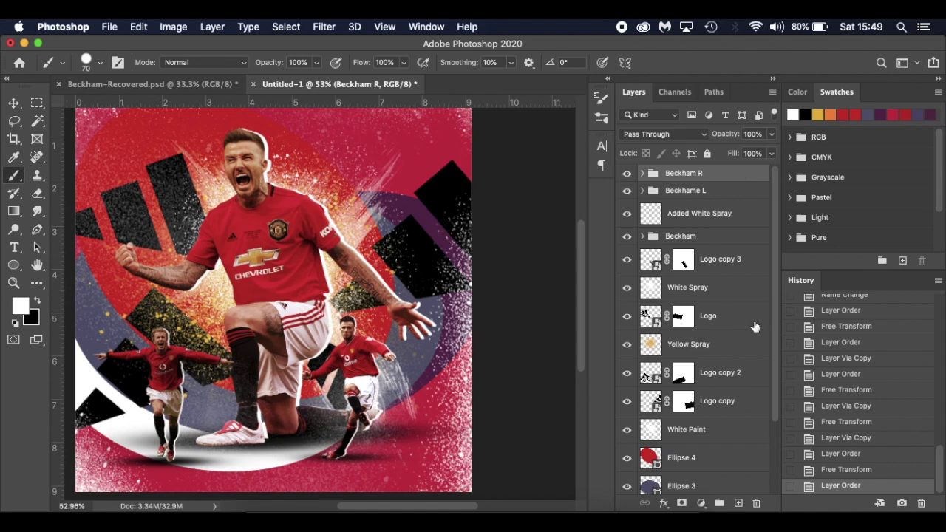
pyautogui.click(737, 503)
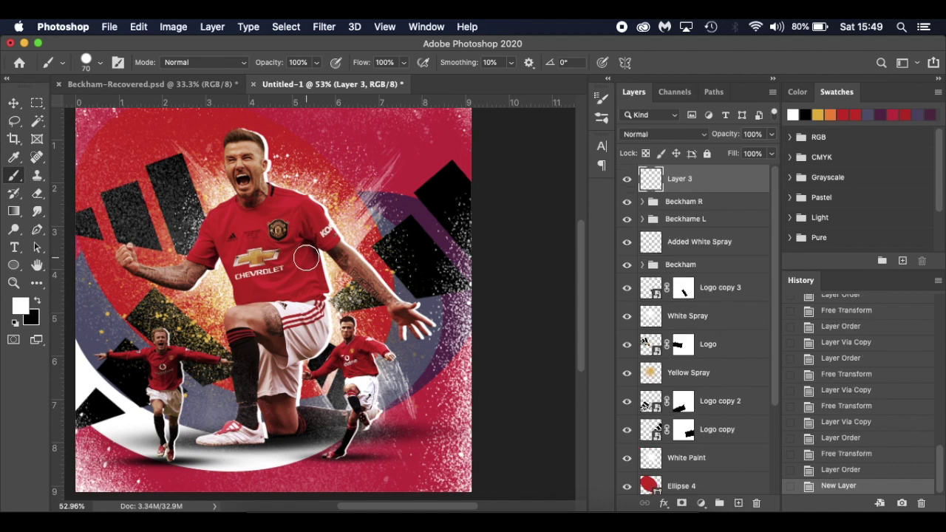
pyautogui.press('t')
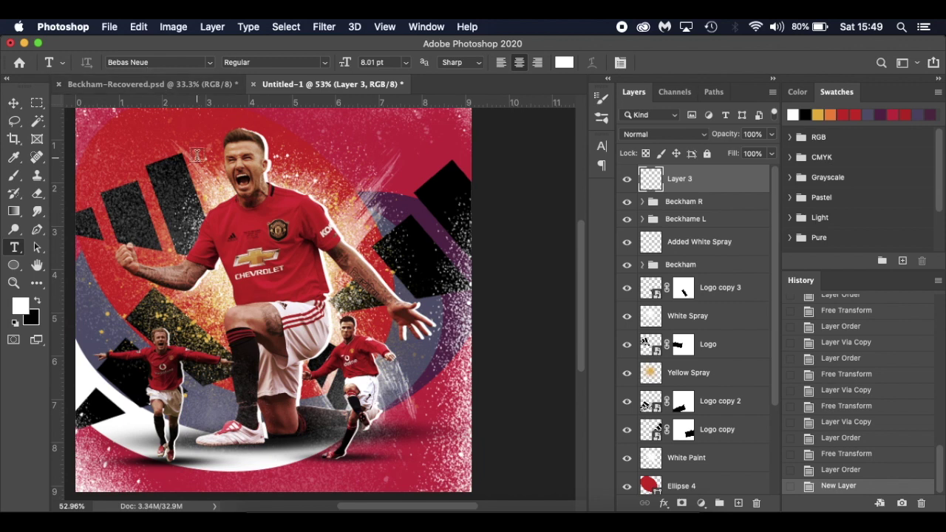
pyautogui.click(209, 277)
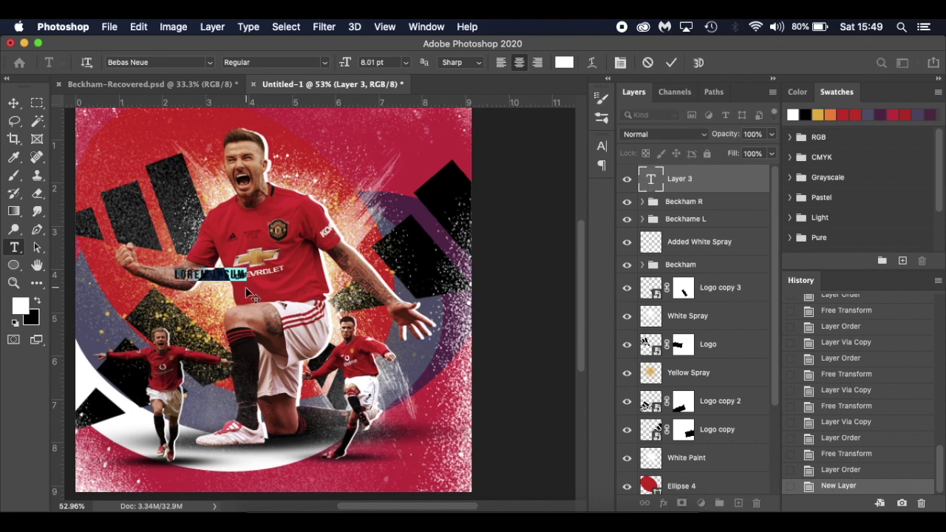
pyautogui.press('BackSpace')
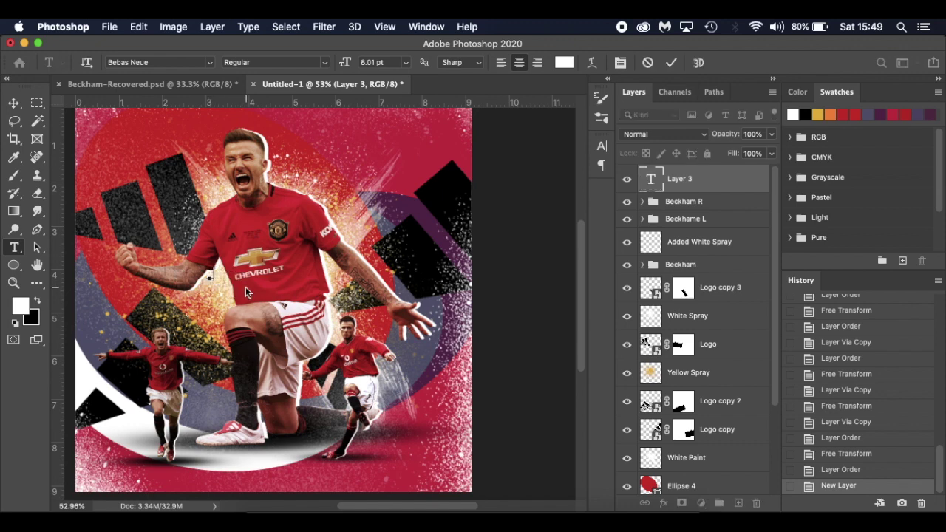
pyautogui.write('BECK')
pyautogui.click(502, 63)
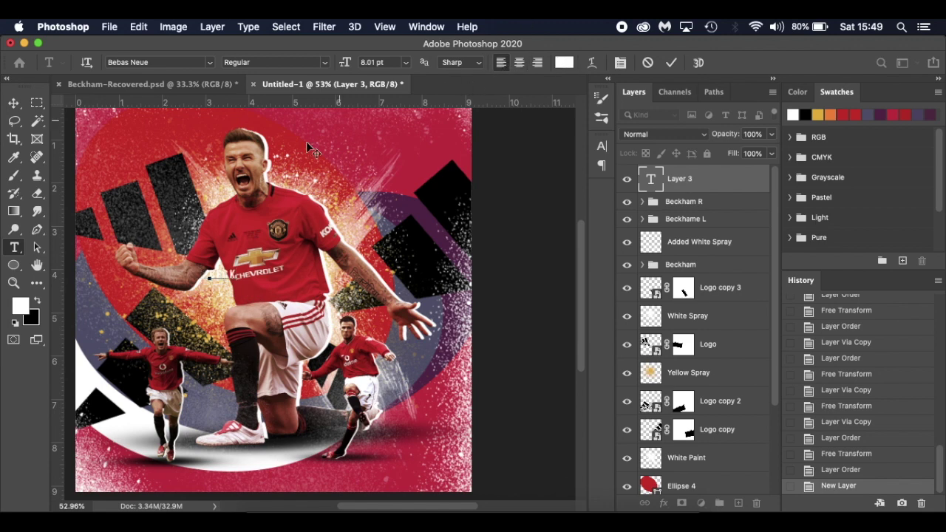
# - Enlarge the BECK text to 128.01 pt and position it across the poster's upper part, starting at the left edge
pyautogui.press('super+a')
pyautogui.moveTo(345, 64); pyautogui.dragTo(410, 89)
pyautogui.moveTo(406, 321); pyautogui.dragTo(288, 297)
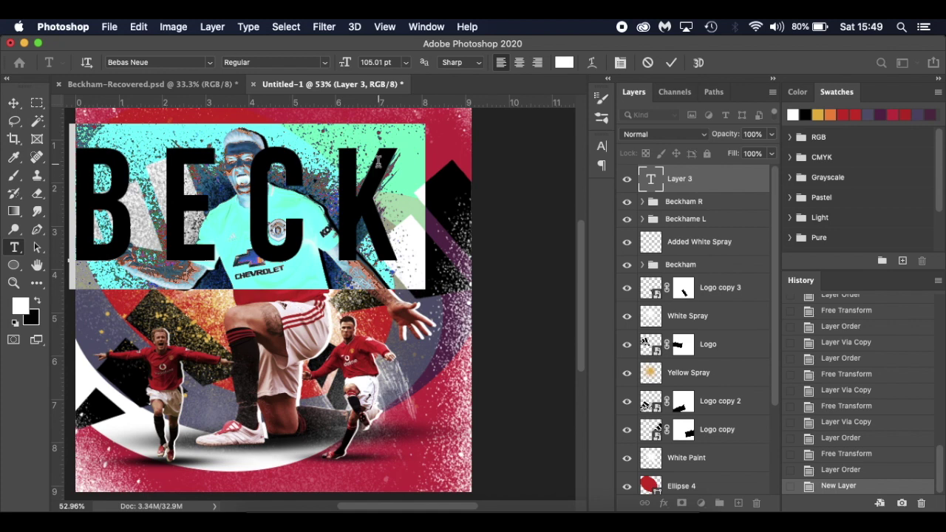
pyautogui.moveTo(344, 64); pyautogui.dragTo(360, 65)
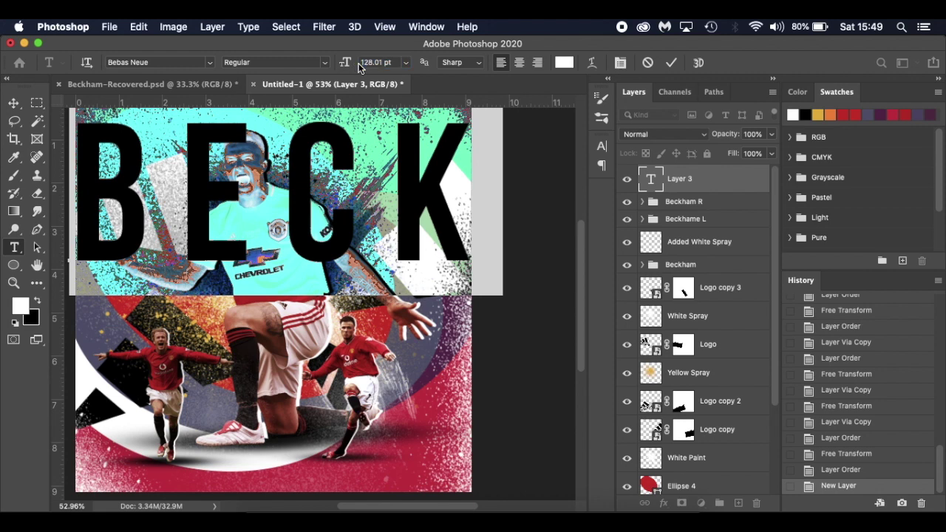
pyautogui.click(348, 199)
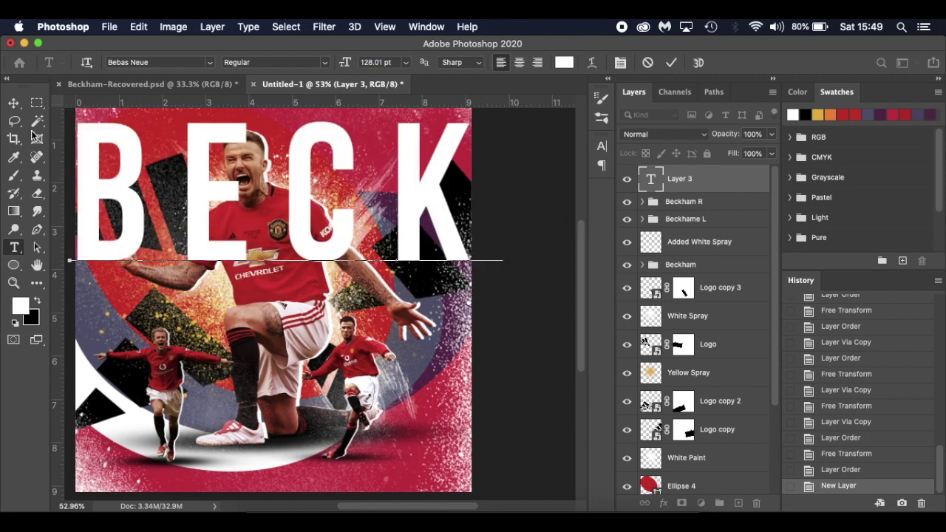
pyautogui.click(13, 103)
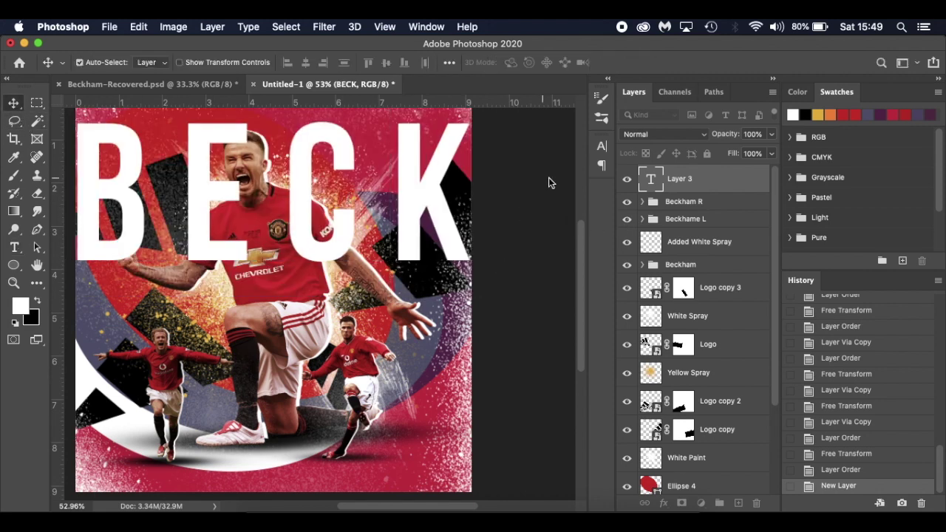
# - Try adjusting the BECK text's tracking in the character settings, then start and leave a free transform of it
pyautogui.click(602, 147)
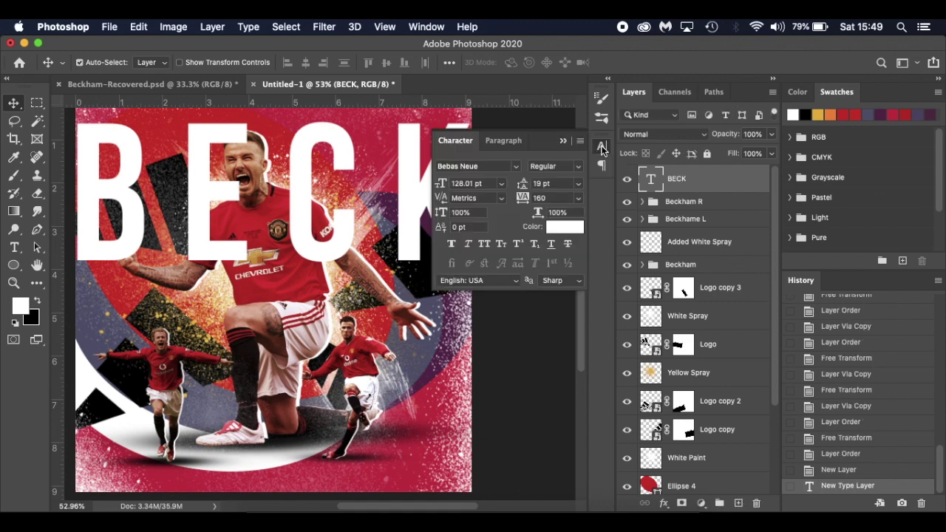
pyautogui.click(435, 27)
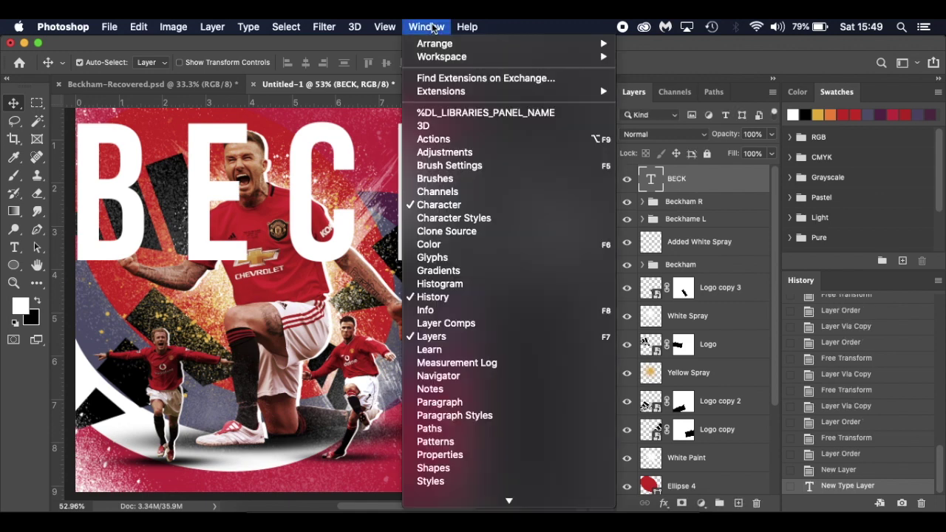
pyautogui.click(477, 204)
pyautogui.click(602, 146)
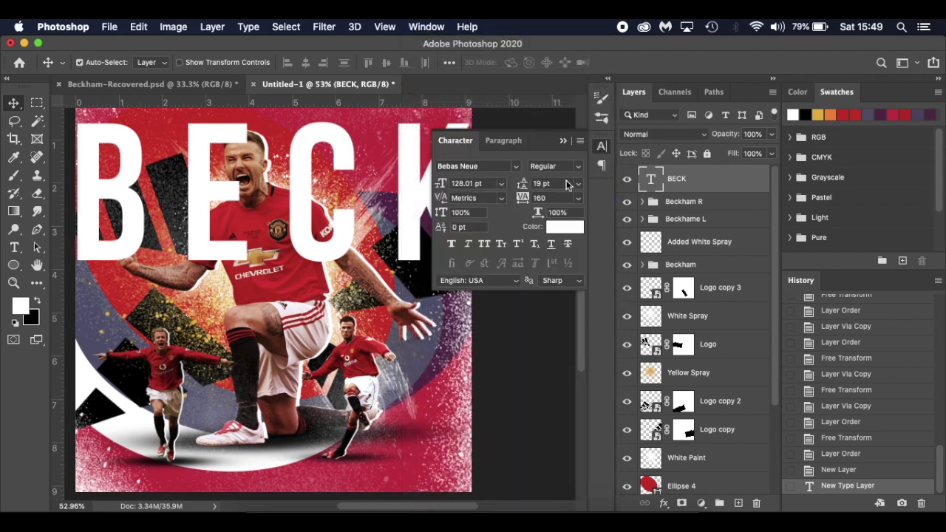
pyautogui.moveTo(524, 201); pyautogui.dragTo(524, 201)
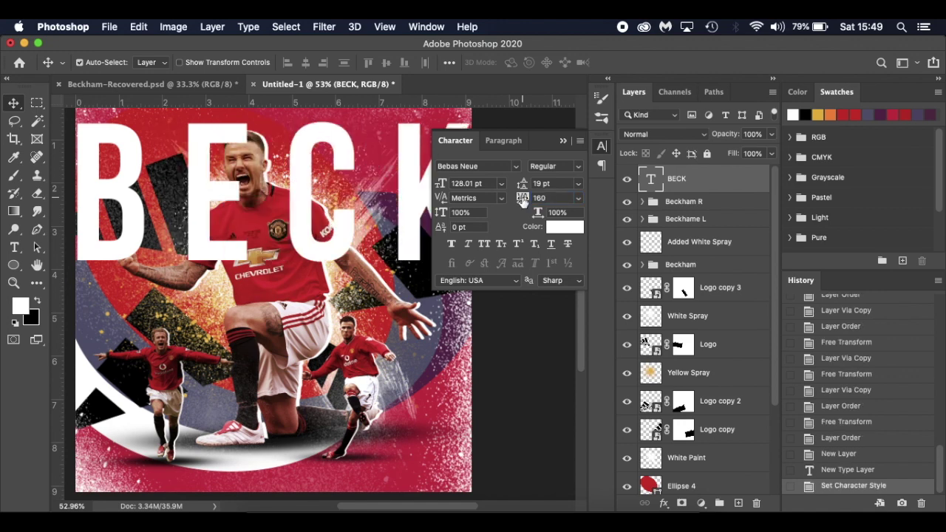
pyautogui.click(565, 141)
pyautogui.press('super+t')
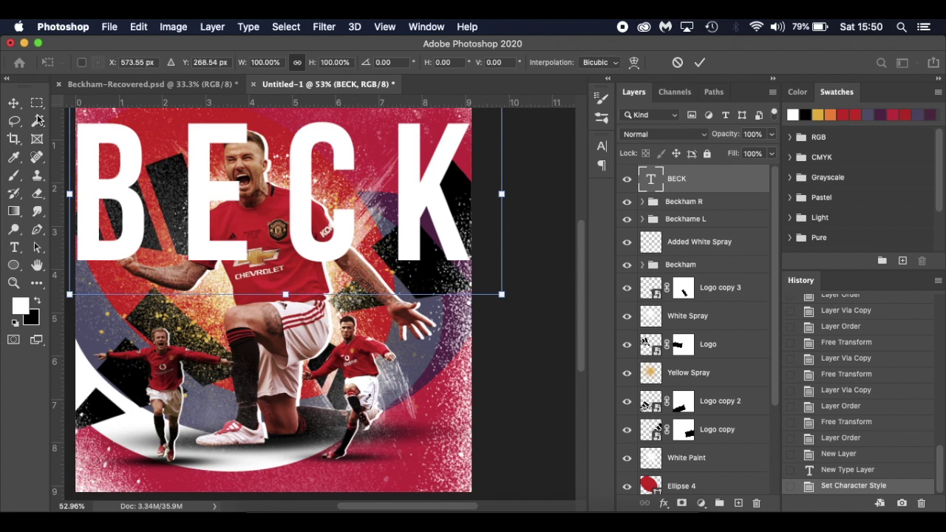
pyautogui.click(15, 104)
# - Enlarge the BECK text to 130.01 pt and move it up against the poster's top edge
pyautogui.press('t')
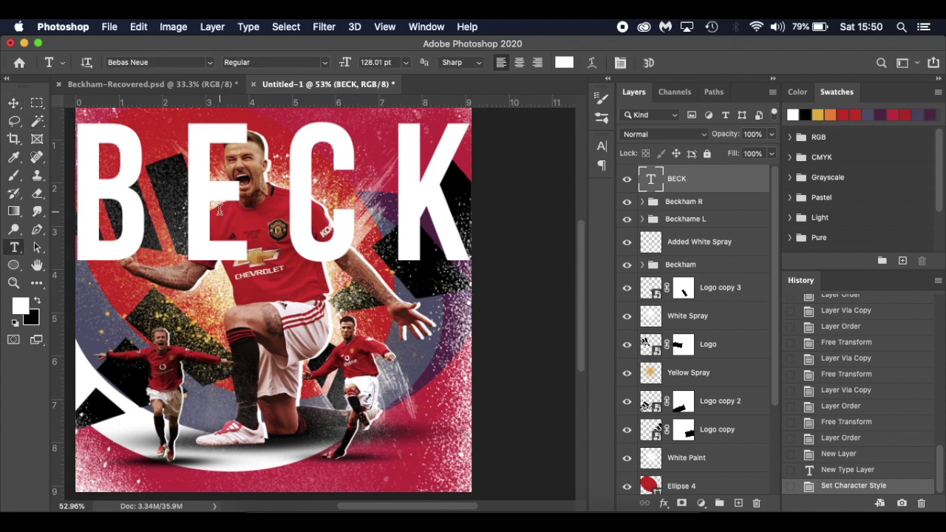
pyautogui.doubleClick(221, 209)
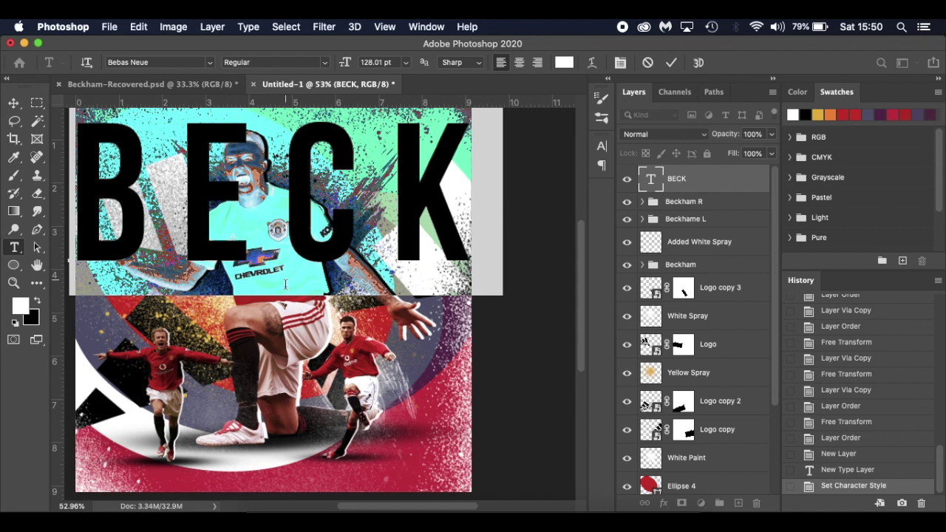
pyautogui.moveTo(286, 305); pyautogui.dragTo(284, 304)
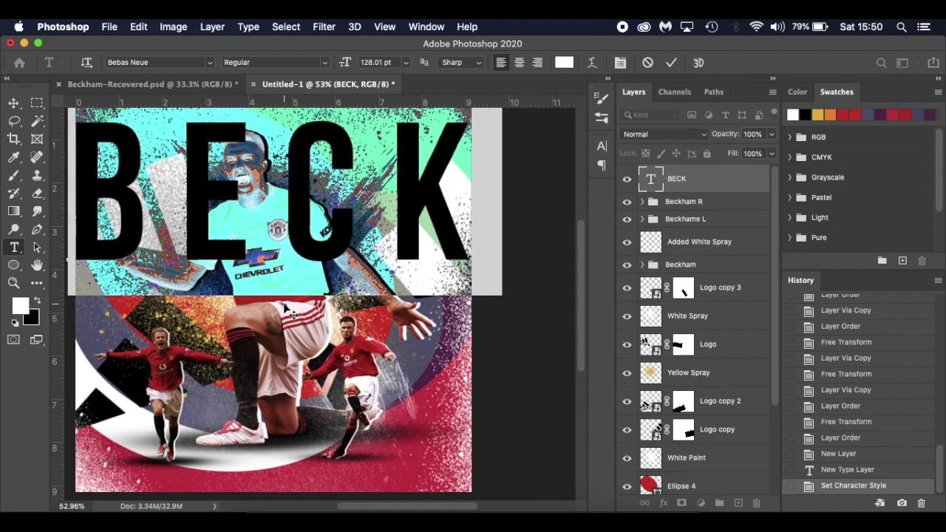
pyautogui.scroll(3, 285, 309)
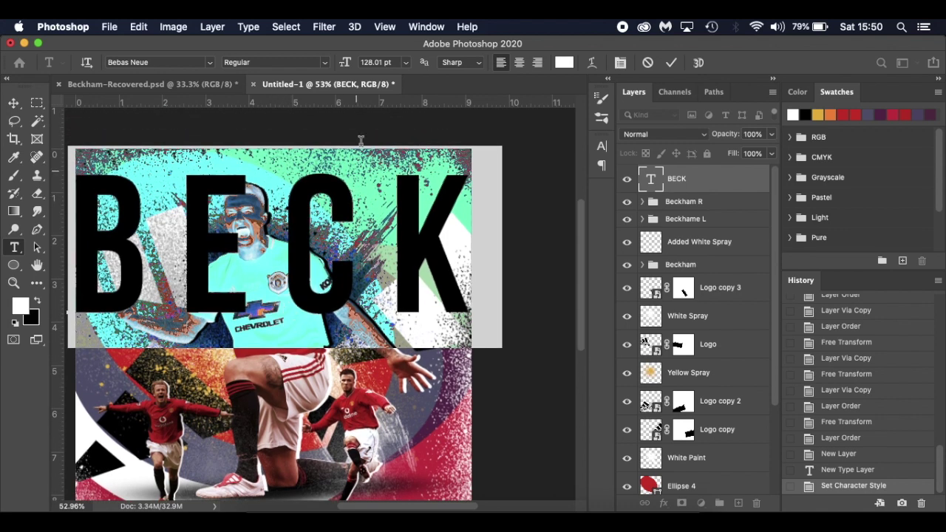
pyautogui.moveTo(344, 64); pyautogui.dragTo(345, 64)
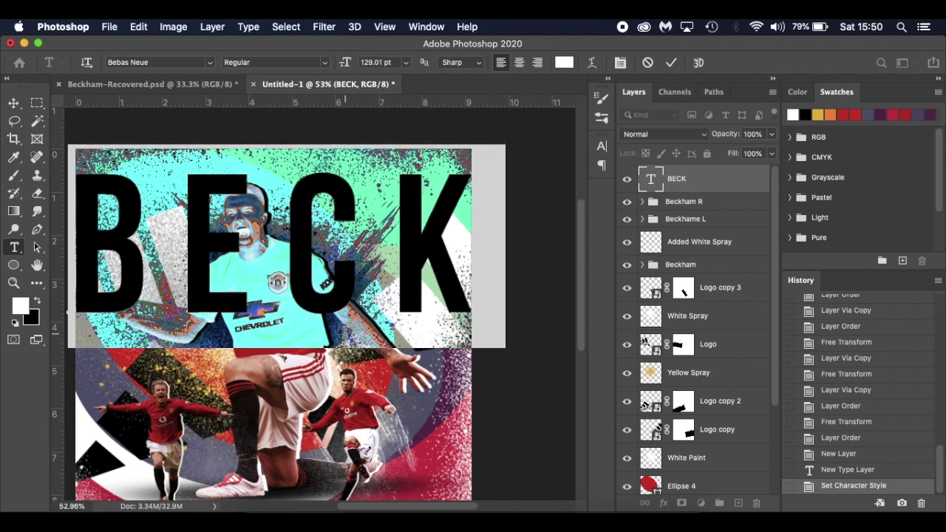
pyautogui.moveTo(346, 350); pyautogui.dragTo(343, 330)
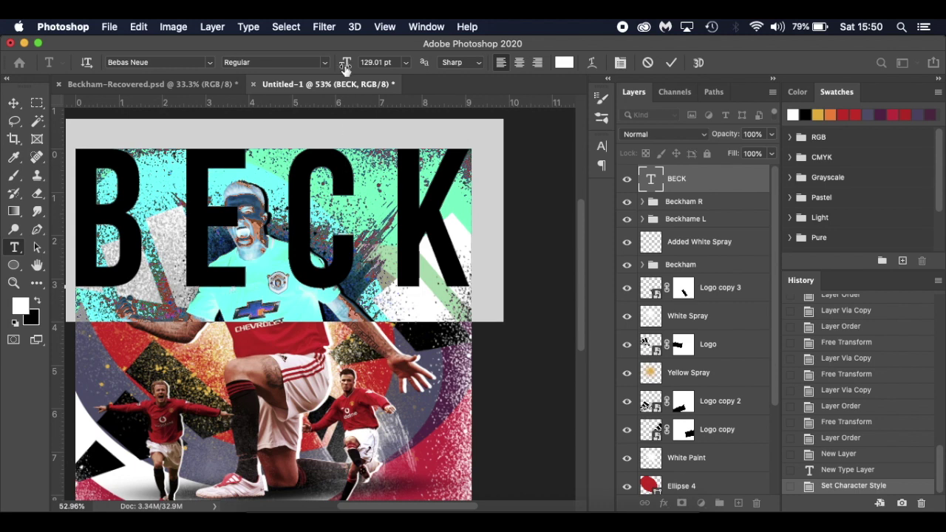
pyautogui.moveTo(347, 65); pyautogui.dragTo(346, 67)
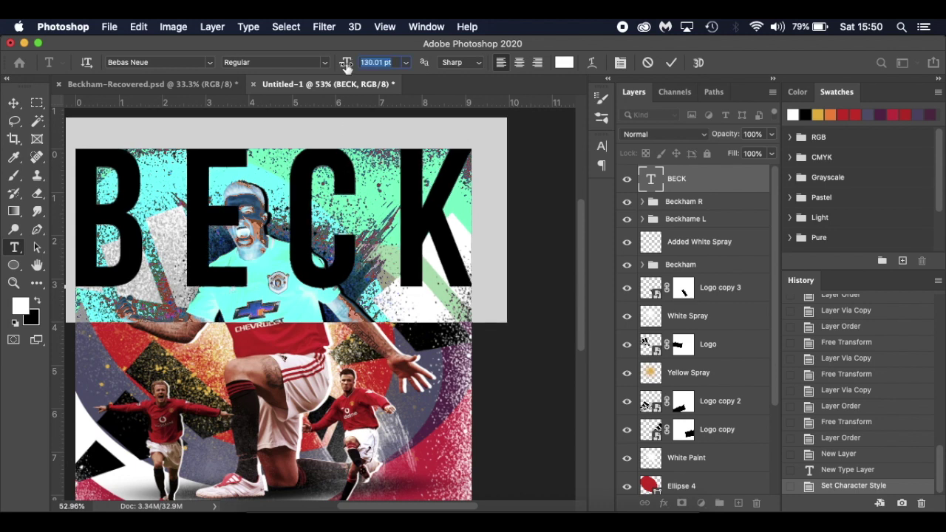
pyautogui.click(13, 103)
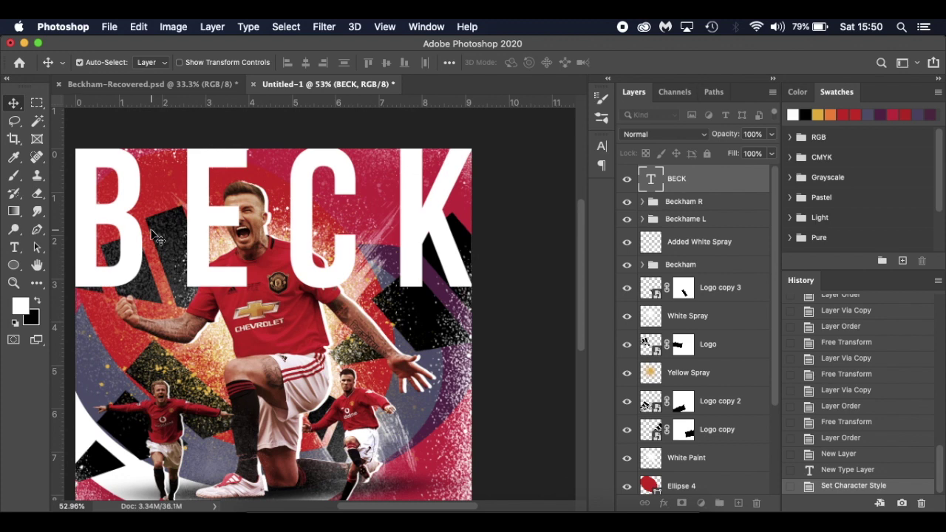
# - Nudge the BECK text slightly right and move its layer behind the players, between Yellow Spray and Logo copy 2
pyautogui.press('Right')
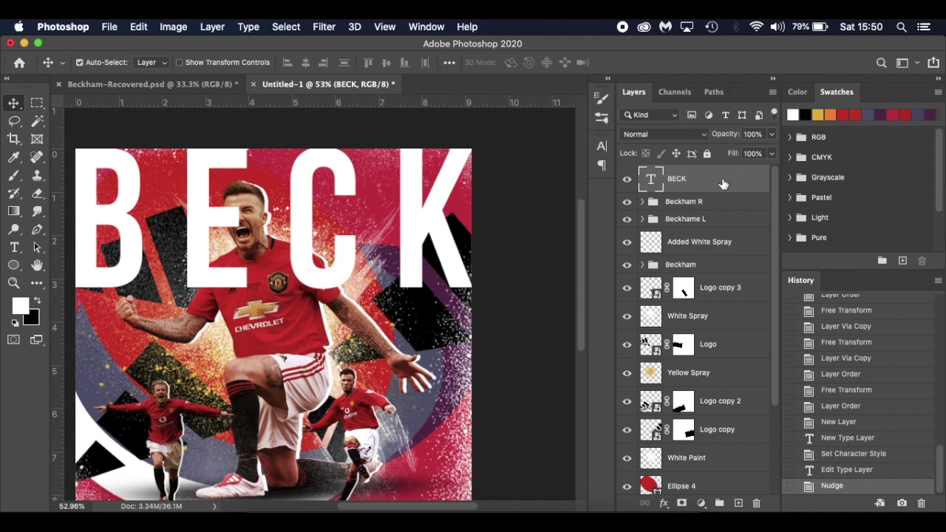
pyautogui.moveTo(723, 184); pyautogui.dragTo(724, 275)
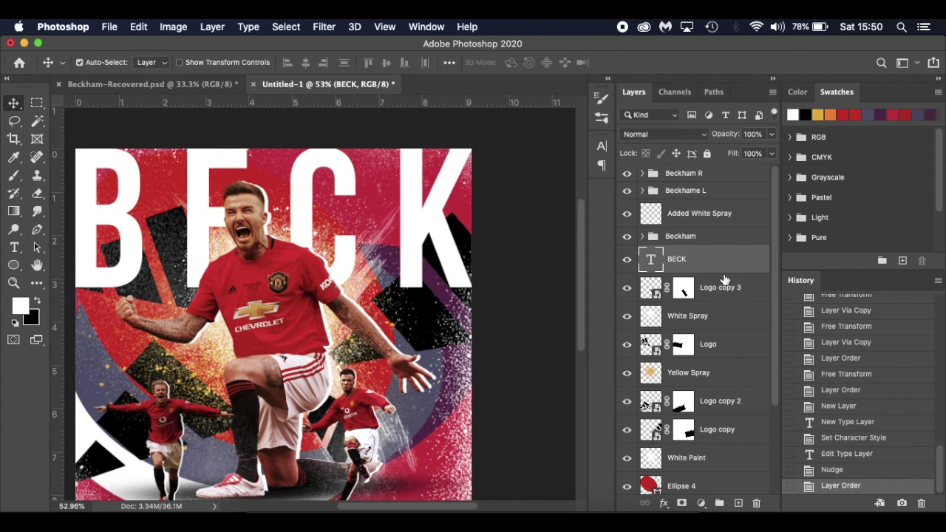
pyautogui.moveTo(734, 270); pyautogui.dragTo(733, 385)
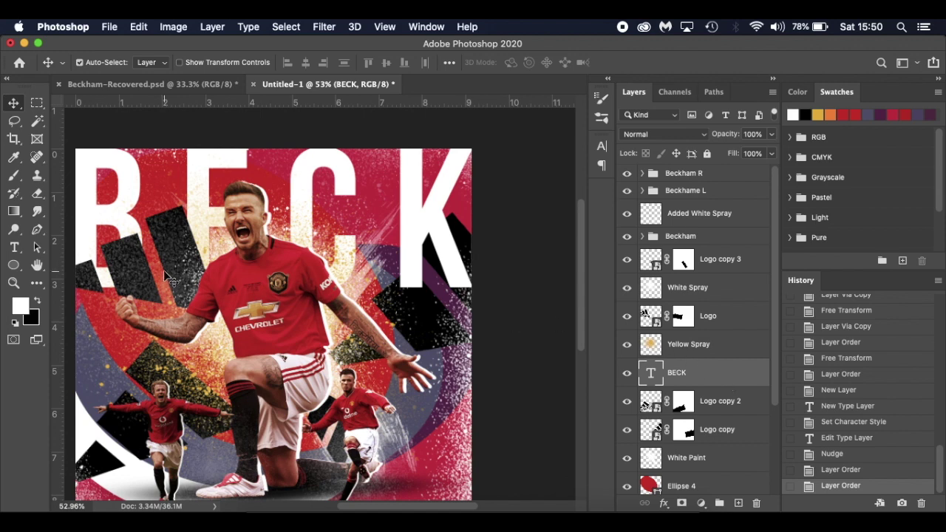
# - Toggle Logo copy 3 and Logo to identify the upper-left stripes, and move the Logo layer directly below BECK
pyautogui.click(627, 260)
pyautogui.click(628, 260)
pyautogui.click(627, 316)
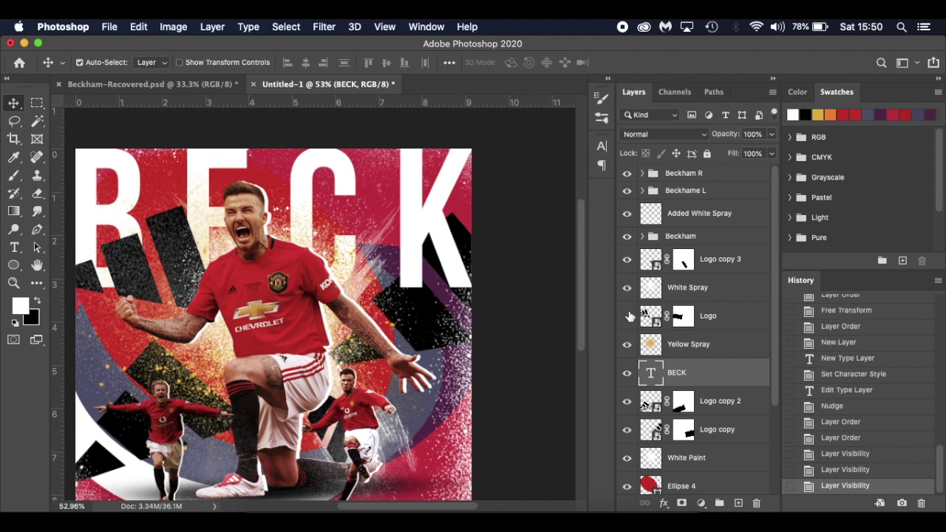
pyautogui.click(628, 316)
pyautogui.moveTo(731, 316); pyautogui.dragTo(732, 388)
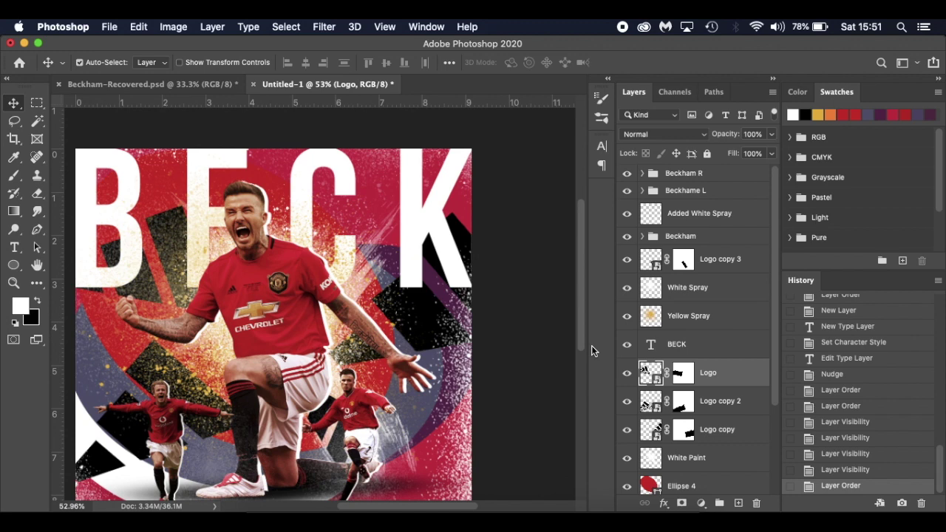
# - Move the Logo copy layer directly above BECK and shift its stripes down so they cover less of the letter K
pyautogui.click(431, 315)
pyautogui.moveTo(750, 433); pyautogui.dragTo(732, 340)
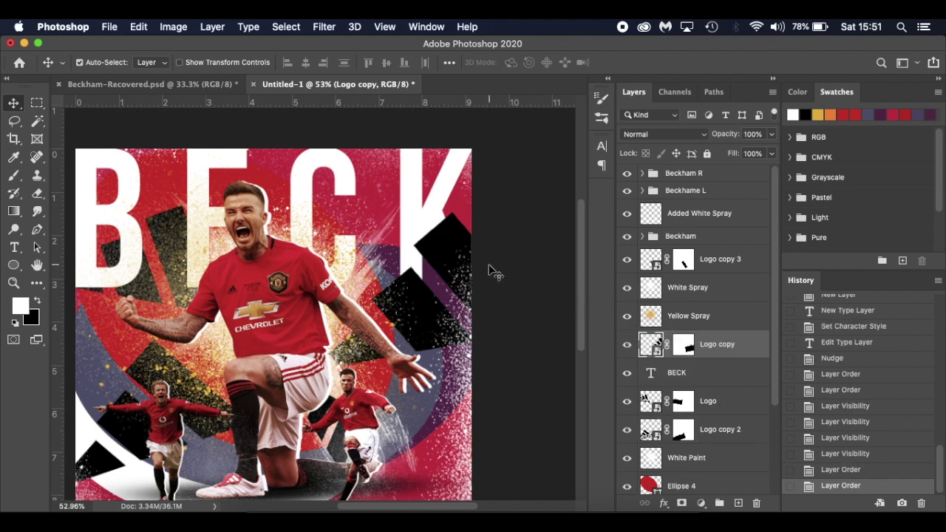
pyautogui.press('super+t')
pyautogui.moveTo(464, 258); pyautogui.dragTo(473, 302)
pyautogui.press('Return')
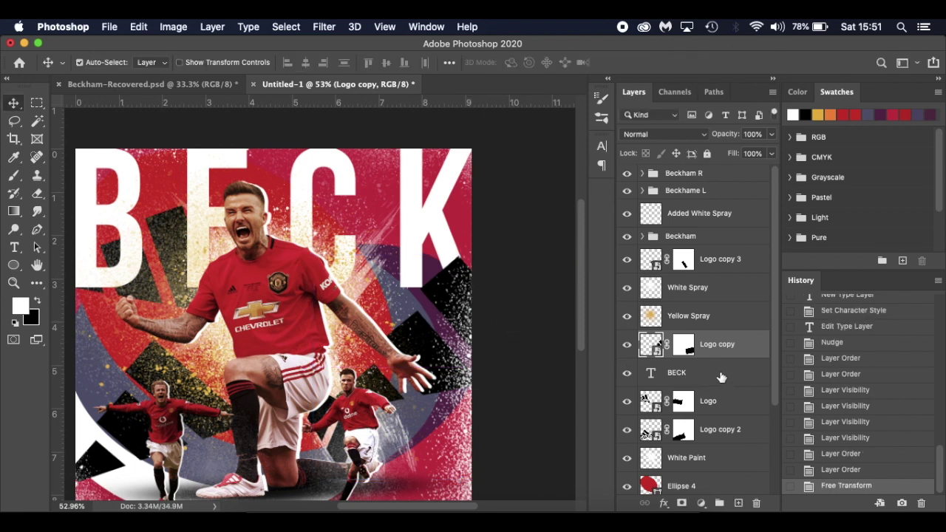
# - Place the small polka-dot pattern image from the Latest Tutorial folder as a layer directly above the BECK text
pyautogui.click(142, 84)
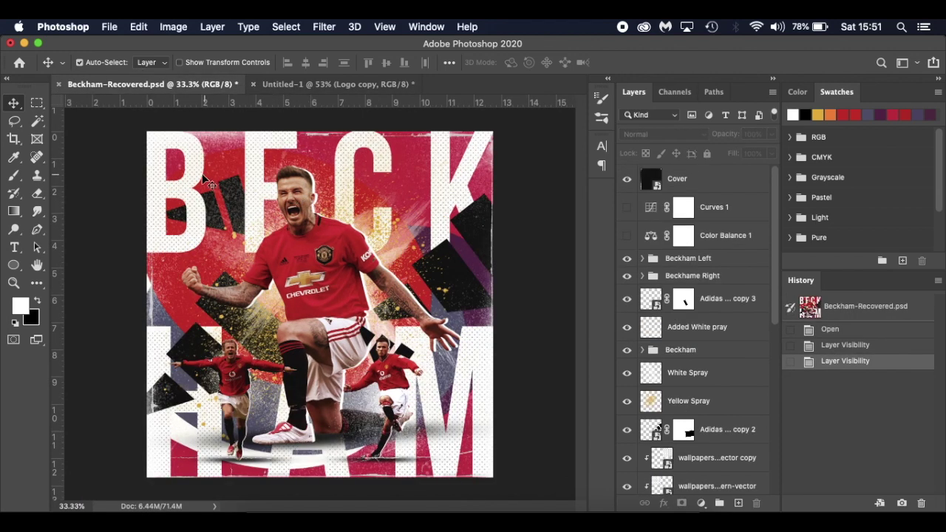
pyautogui.click(352, 86)
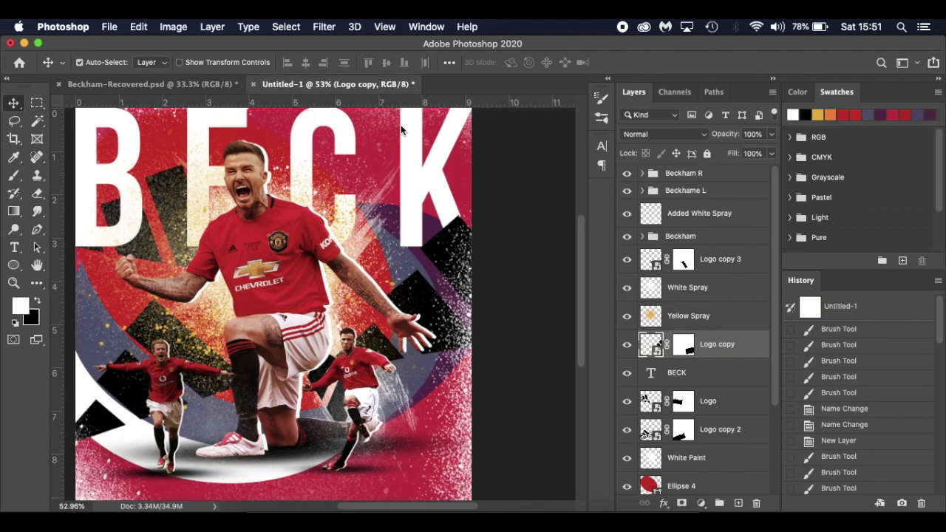
pyautogui.click(724, 371)
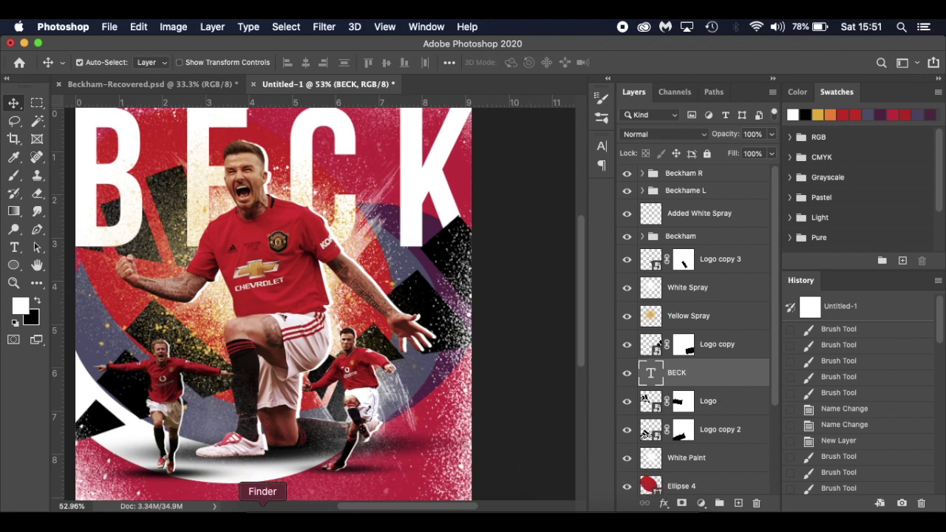
pyautogui.click(262, 508)
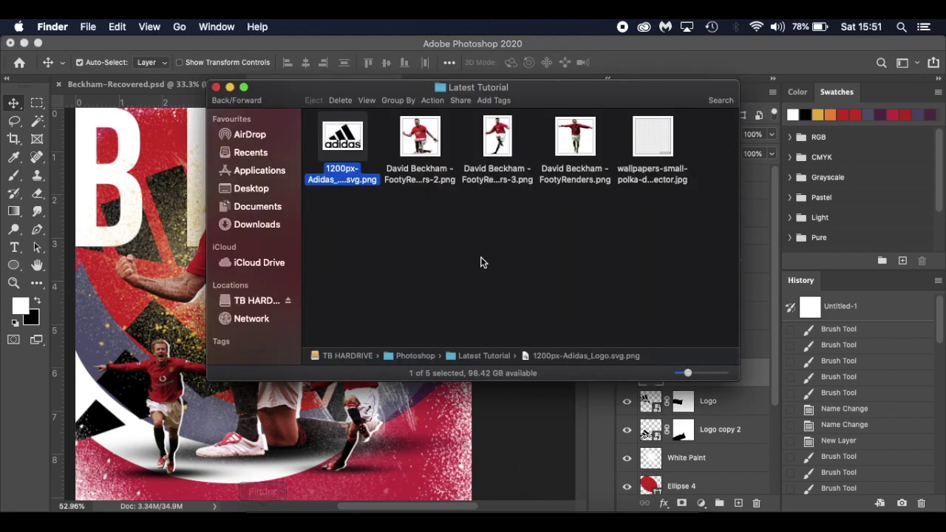
pyautogui.click(652, 140)
pyautogui.moveTo(652, 141); pyautogui.dragTo(319, 436)
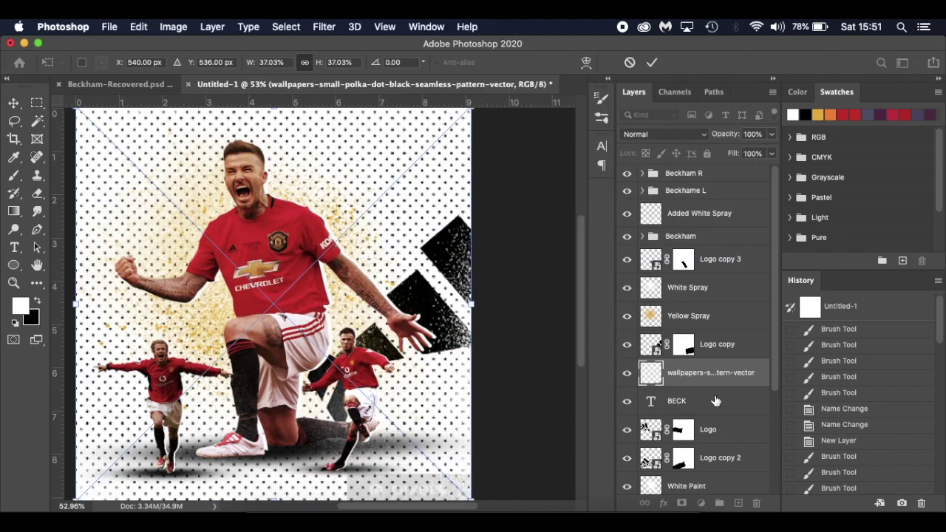
pyautogui.press('Return')
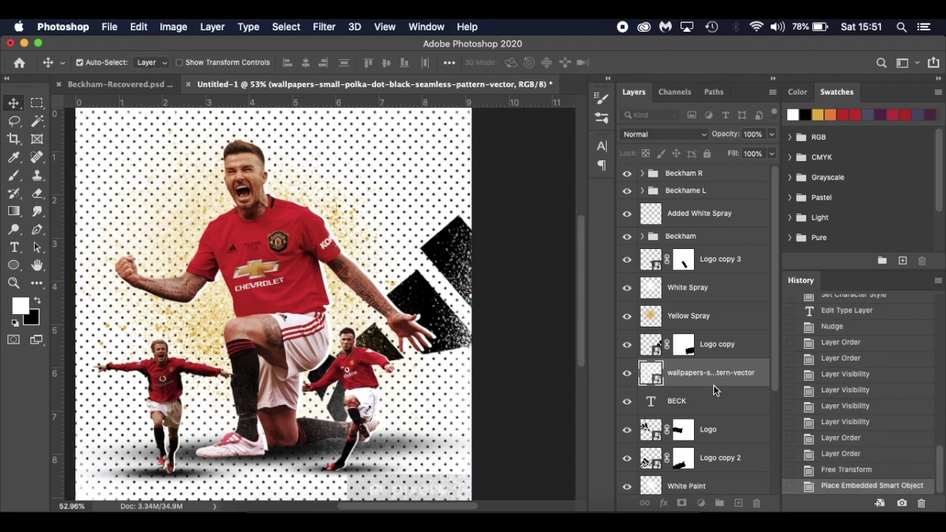
# - Clip the polka-dot pattern to BECK and scale it down to about 16.32%, aligned with the poster's upper-left corner
pyautogui.keyDown('alt'); pyautogui.click(714, 382); pyautogui.keyUp('alt')
pyautogui.press('super+t')
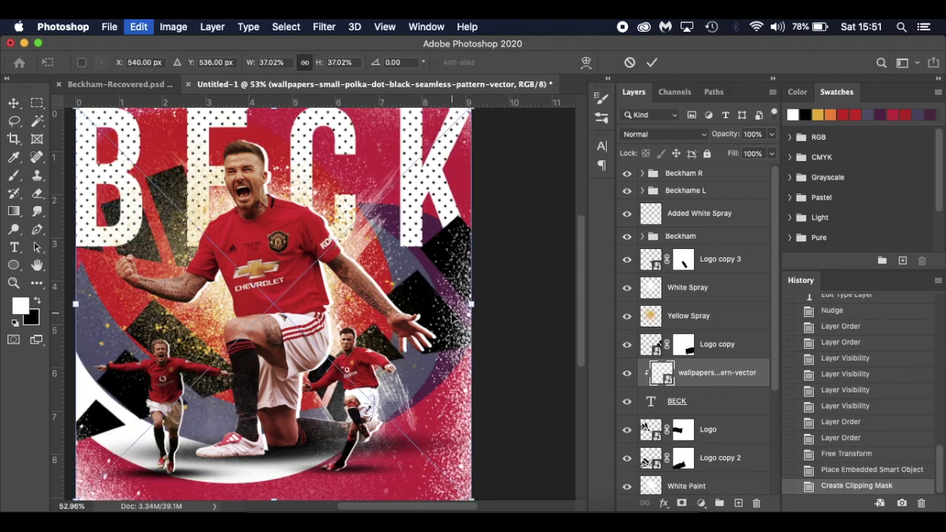
pyautogui.scroll(-1, 403, 360)
pyautogui.scroll(-5, 402, 360)
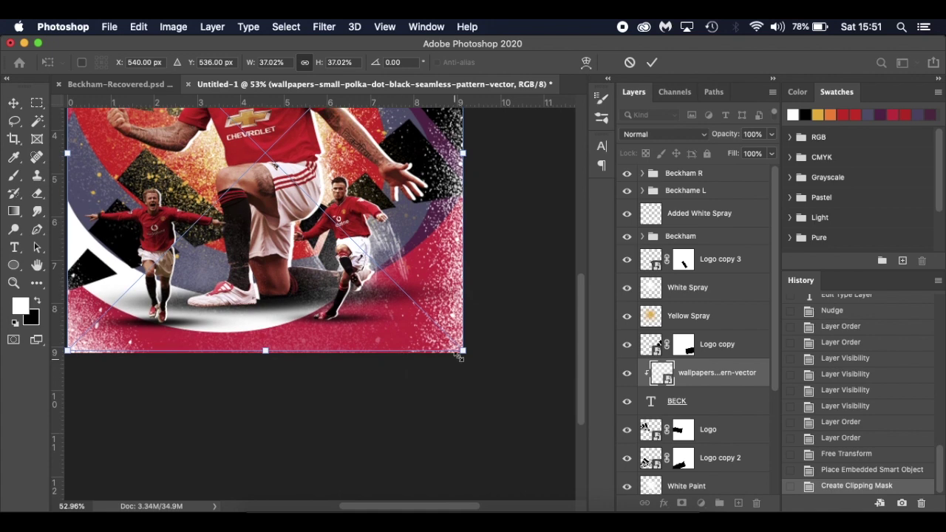
pyautogui.moveTo(467, 353); pyautogui.dragTo(339, 219)
pyautogui.scroll(5, 340, 218)
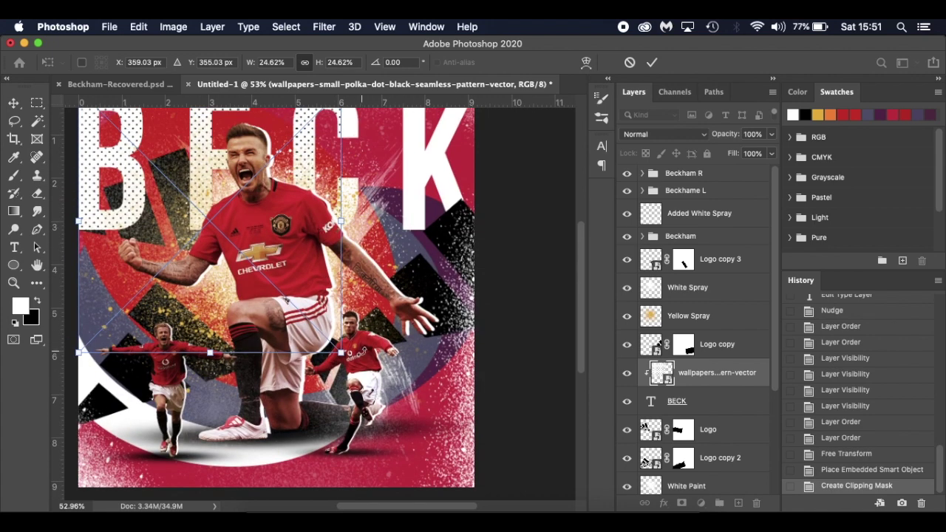
pyautogui.moveTo(344, 354); pyautogui.dragTo(260, 269)
pyautogui.scroll(2, 265, 266)
pyautogui.moveTo(270, 309)
pyautogui.mouseDown()
pyautogui.moveTo(264, 296)
pyautogui.moveTo(263, 305)
pyautogui.mouseUp()
pyautogui.press('Return')
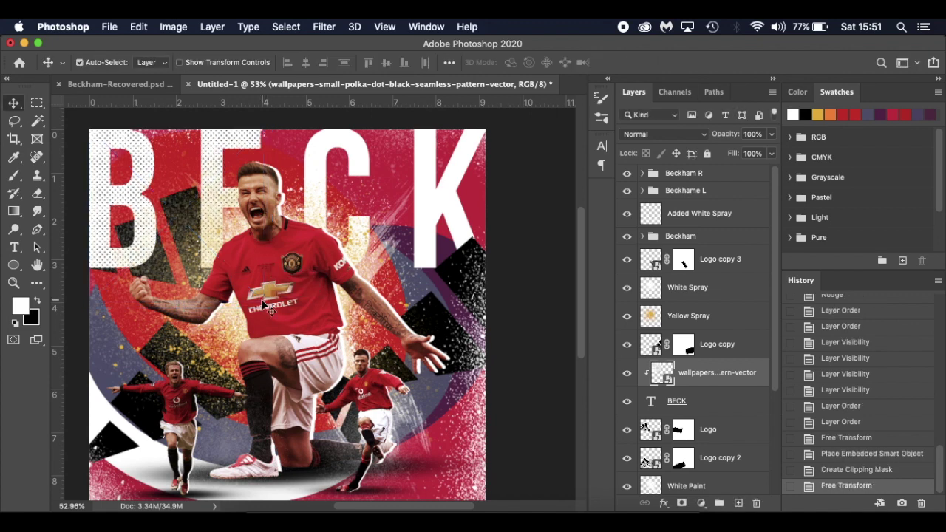
# - Check the pattern layer's opacity in Beckham-Recovered.psd and set the poster's polka-dot pattern layer to 45% opacity
pyautogui.click(153, 85)
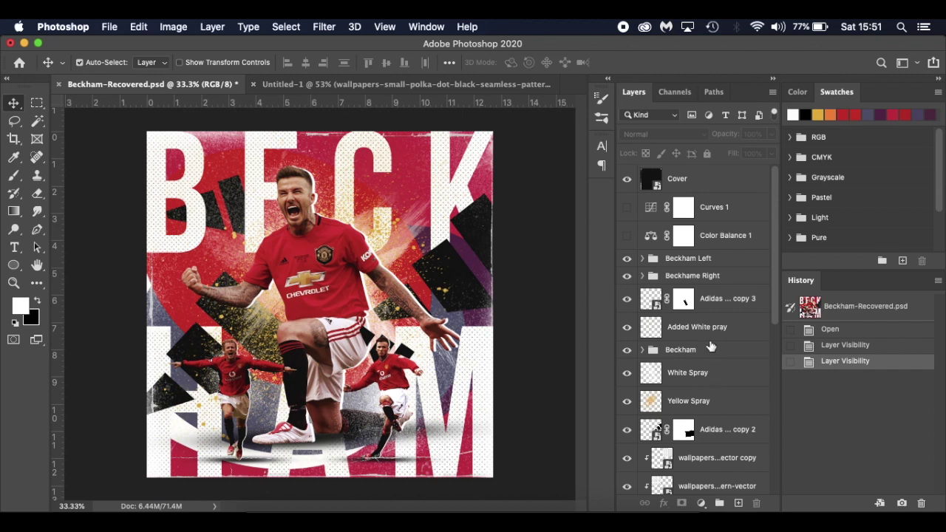
pyautogui.scroll(-6, 716, 314)
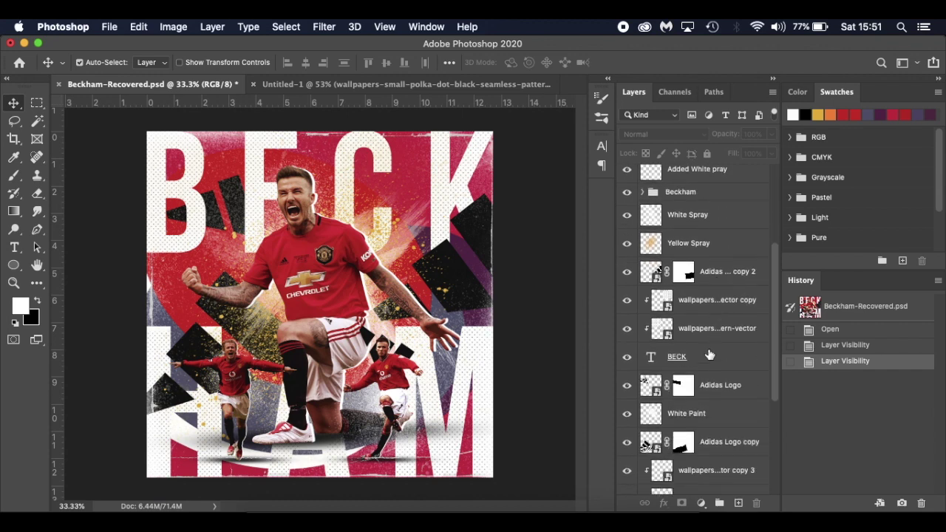
pyautogui.click(710, 330)
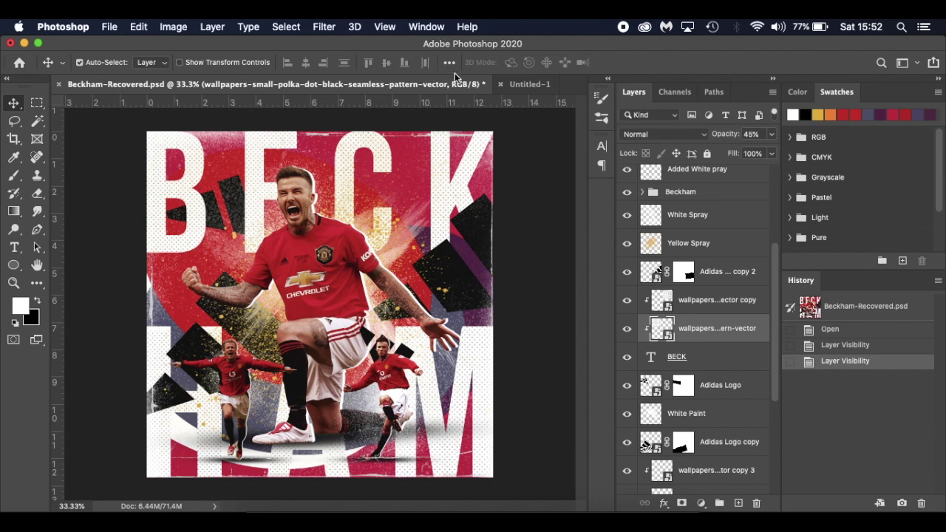
pyautogui.click(516, 85)
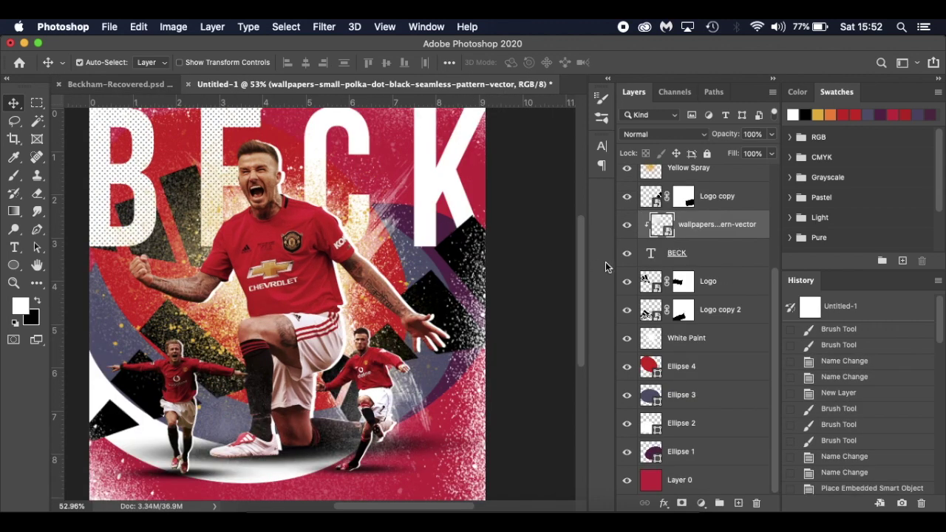
pyautogui.moveTo(728, 141); pyautogui.dragTo(706, 133)
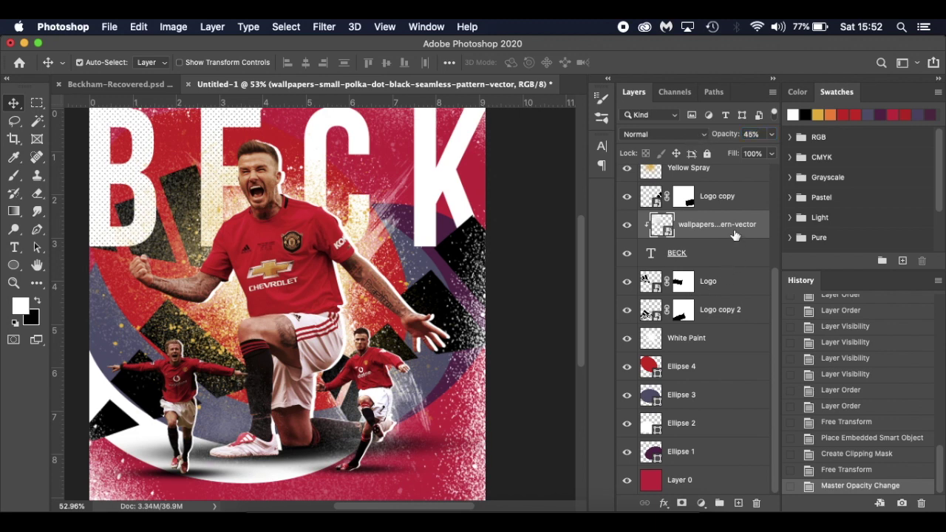
# - Duplicate the polka-dot pattern, clip the copy to BECK, and move and slightly enlarge it to cover the letters C and K
pyautogui.press('super+j')
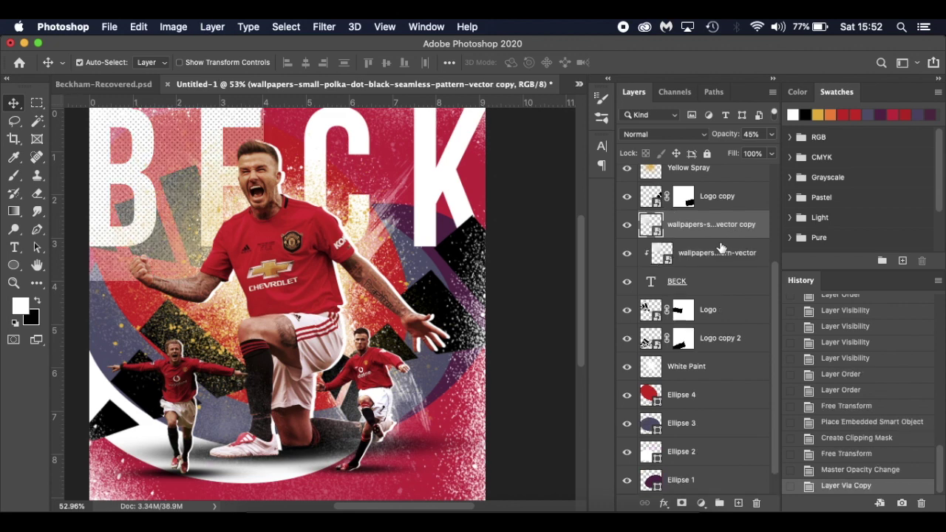
pyautogui.keyDown('alt'); pyautogui.click(721, 238); pyautogui.keyUp('alt')
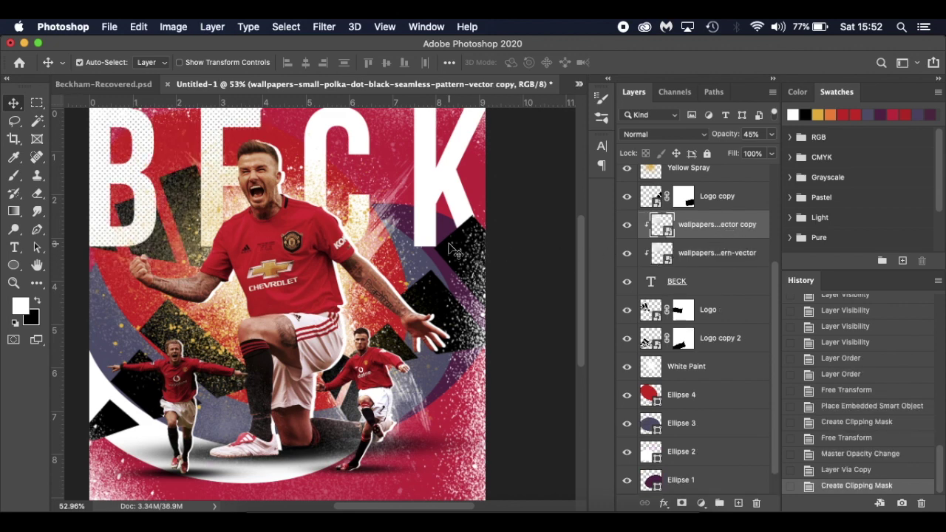
pyautogui.press('super+t')
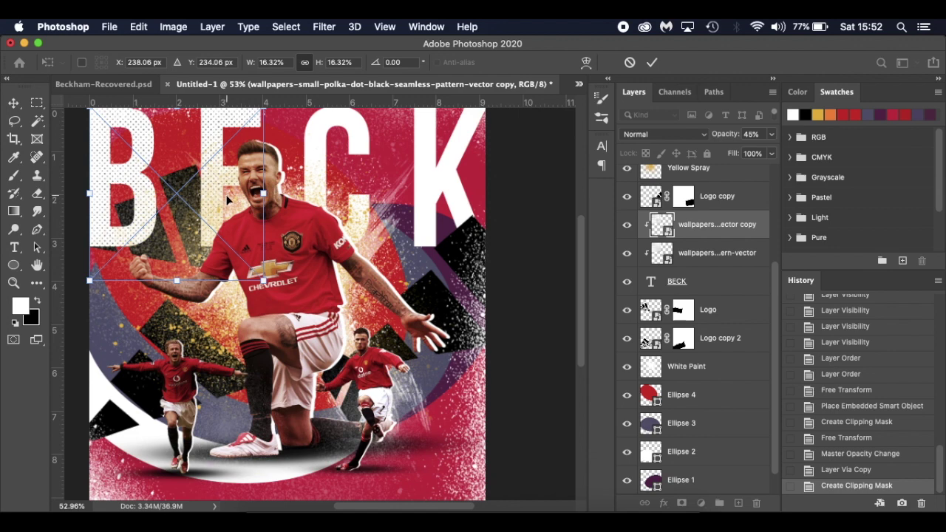
pyautogui.moveTo(228, 199); pyautogui.dragTo(436, 194)
pyautogui.moveTo(478, 276); pyautogui.dragTo(495, 289)
pyautogui.press('Return')
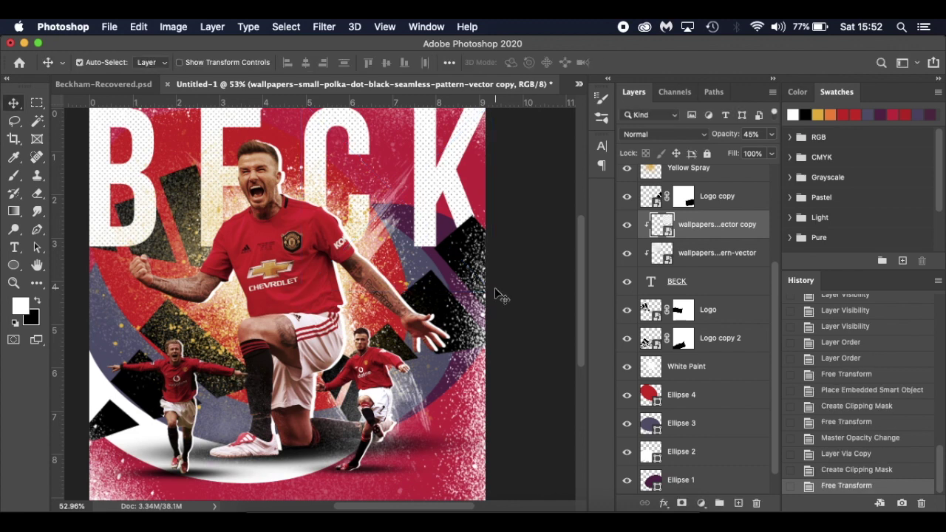
# - Create a new layer above Beckham R and add the white text HAM in Bebas Neue at 130.01 pt
pyautogui.scroll(5, 706, 260)
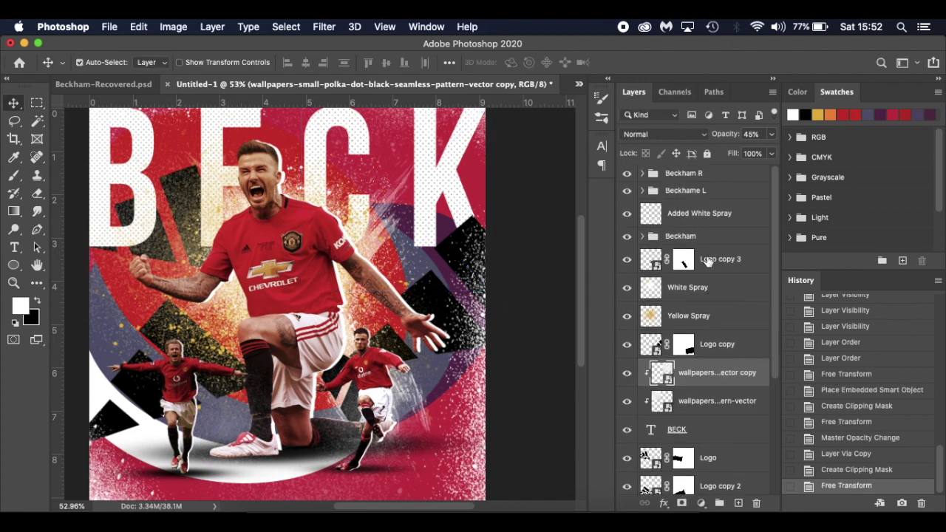
pyautogui.click(742, 176)
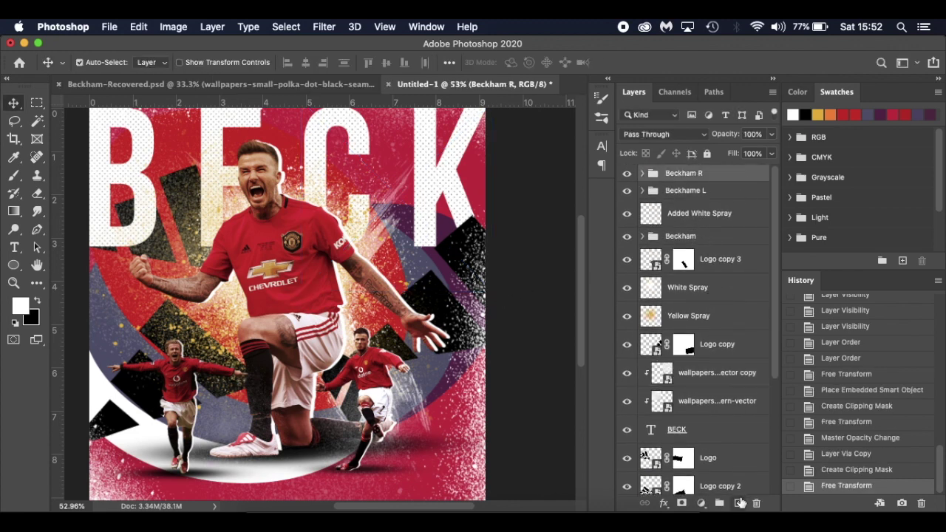
pyautogui.click(740, 503)
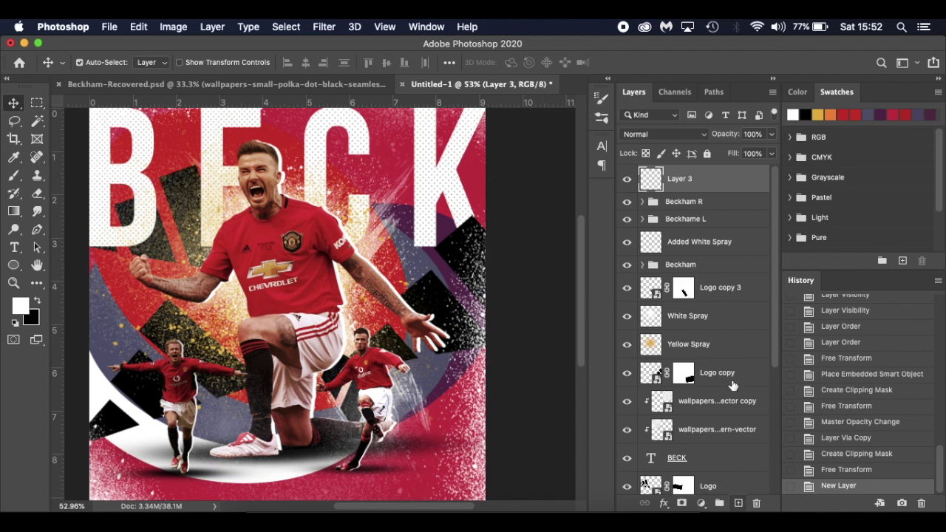
pyautogui.press('t')
pyautogui.click(244, 394)
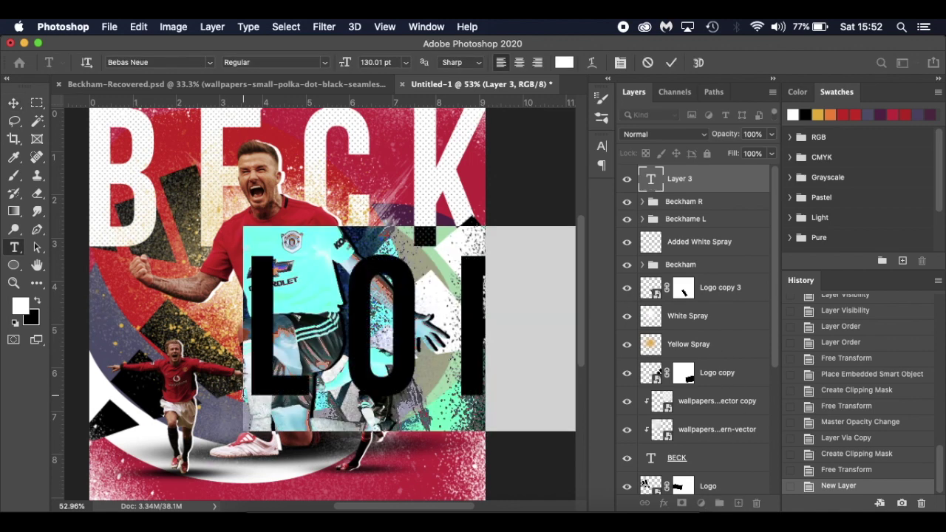
pyautogui.write('HA')
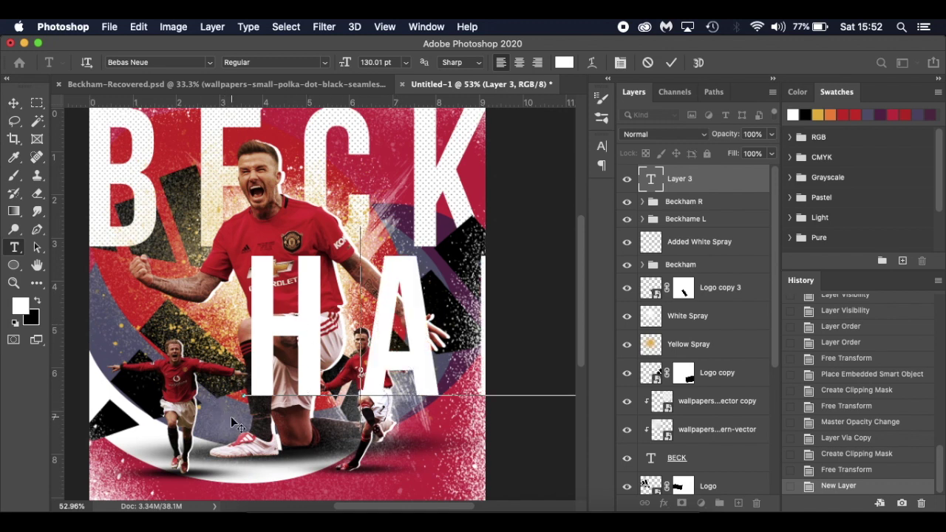
pyautogui.write('M')
# - Move the HAM text into the poster's lower-left corner and enlarge it to 160.01 pt
pyautogui.scroll(-3, 225, 427)
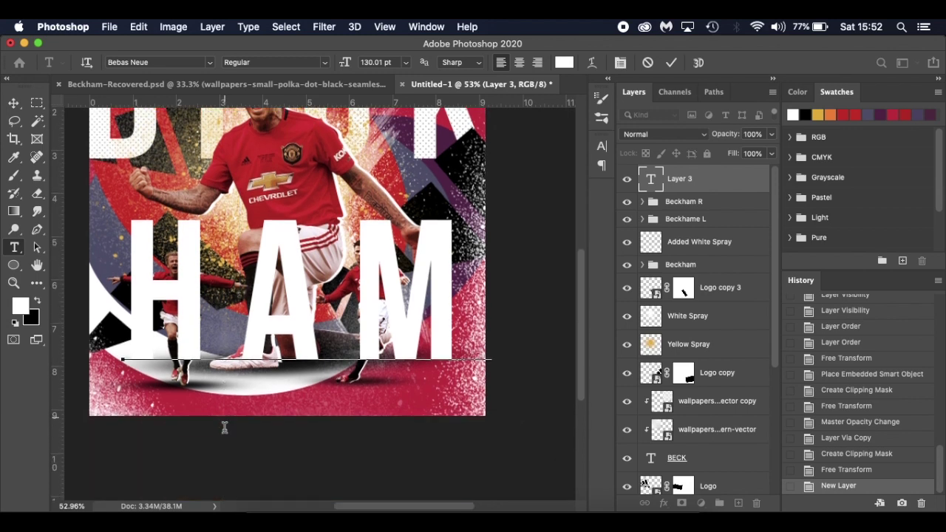
pyautogui.moveTo(220, 418); pyautogui.dragTo(176, 473)
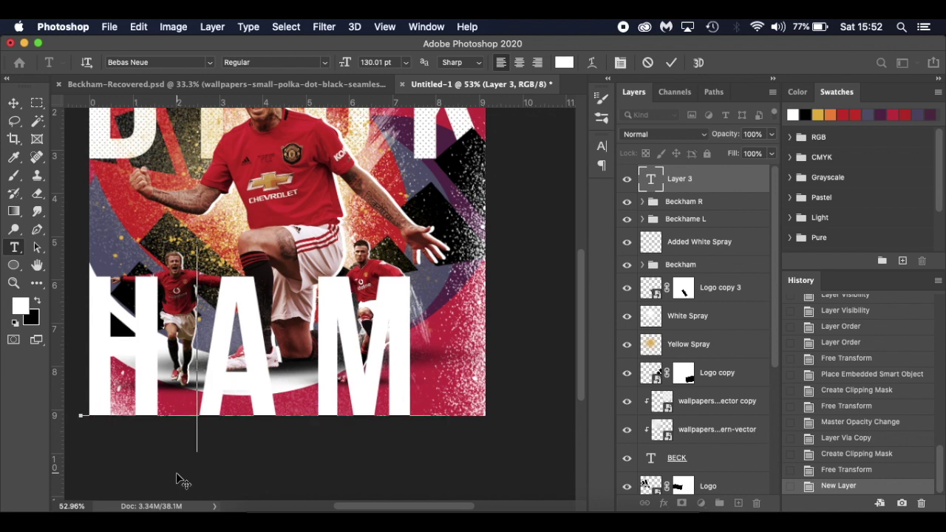
pyautogui.press('super+a')
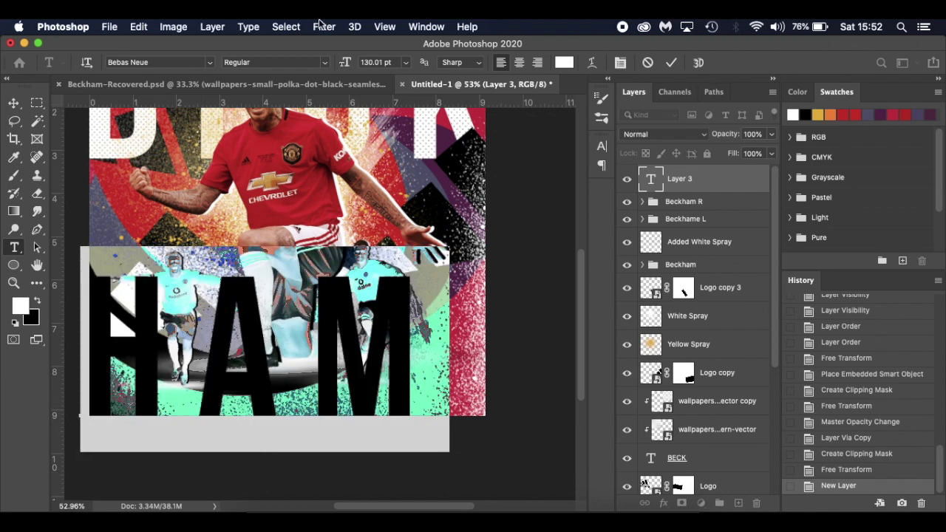
pyautogui.moveTo(345, 64); pyautogui.dragTo(365, 65)
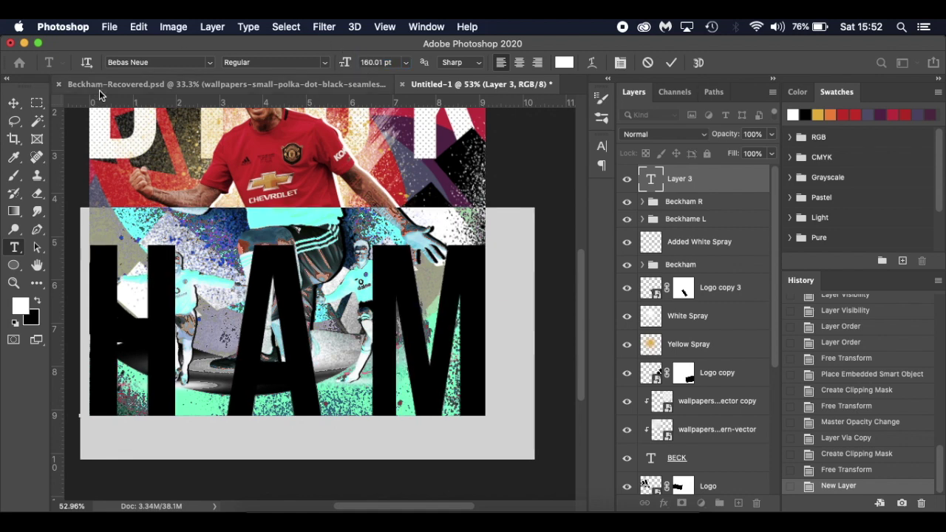
pyautogui.click(115, 224)
pyautogui.click(15, 104)
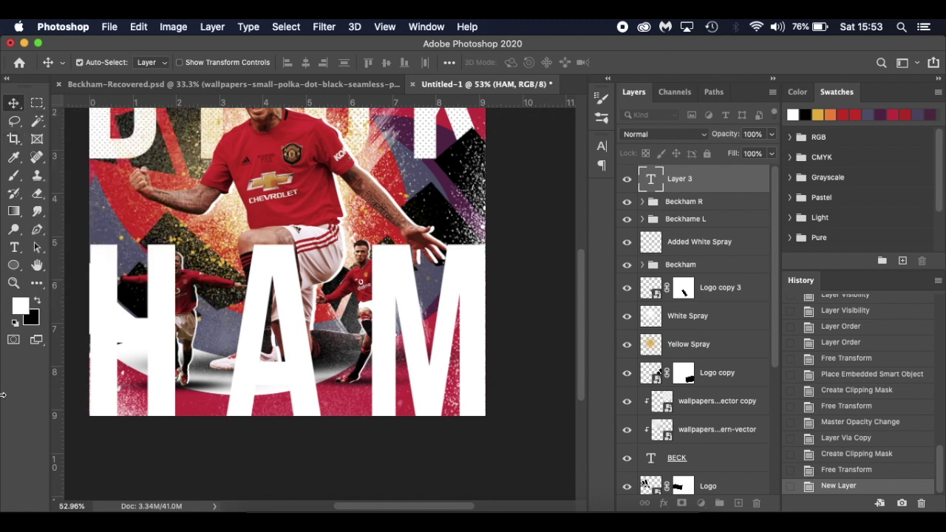
# - Nudge the HAM text left and scale it up very slightly to fit the poster's full width
pyautogui.press('Left')
pyautogui.press('Left')
pyautogui.press('Left')
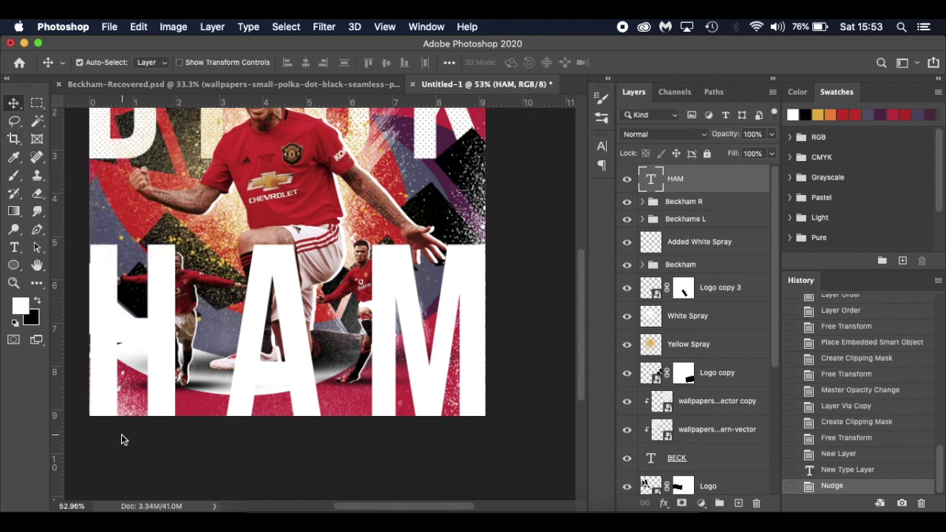
pyautogui.press('super+t')
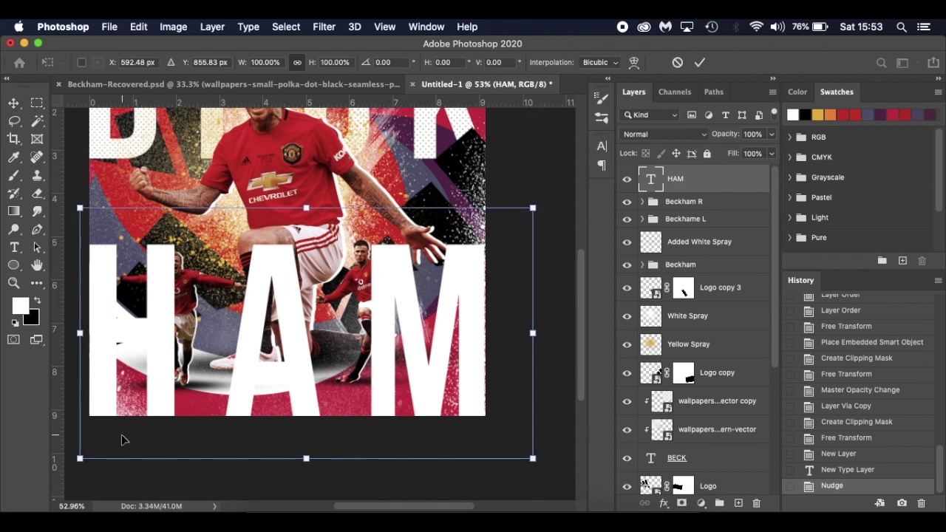
pyautogui.moveTo(537, 204); pyautogui.dragTo(539, 203)
pyautogui.press('Return')
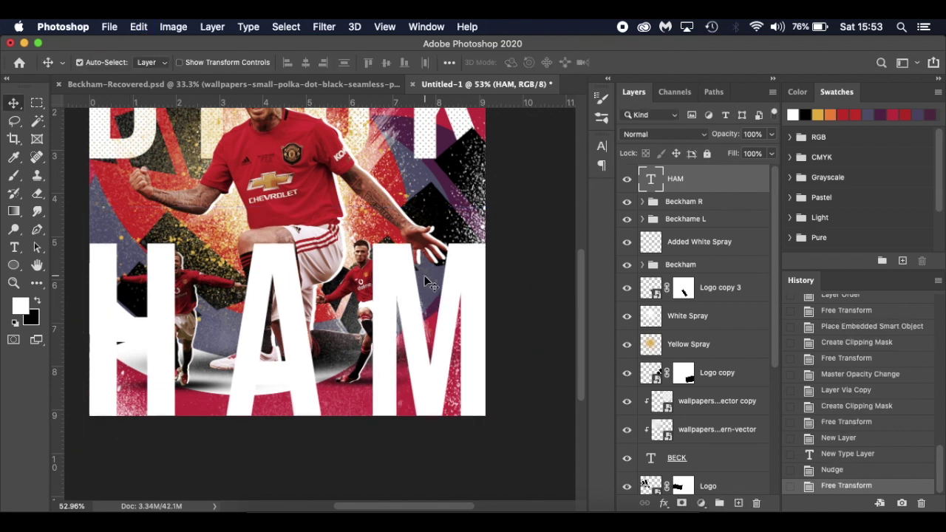
# - Duplicate both polka-dot pattern layers and move the copies directly above the HAM text layer
pyautogui.click(721, 402)
pyautogui.keyDown('shift'); pyautogui.click(726, 431); pyautogui.keyUp('shift')
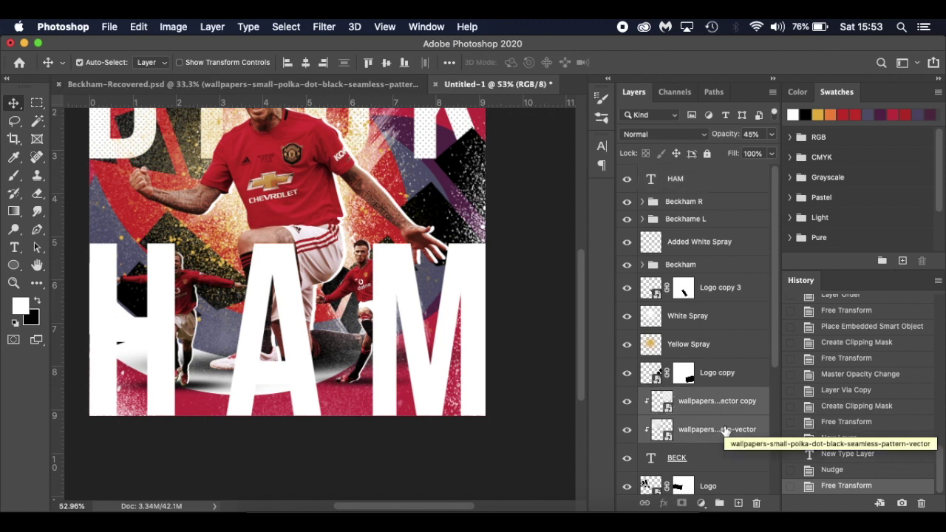
pyautogui.press('super+j')
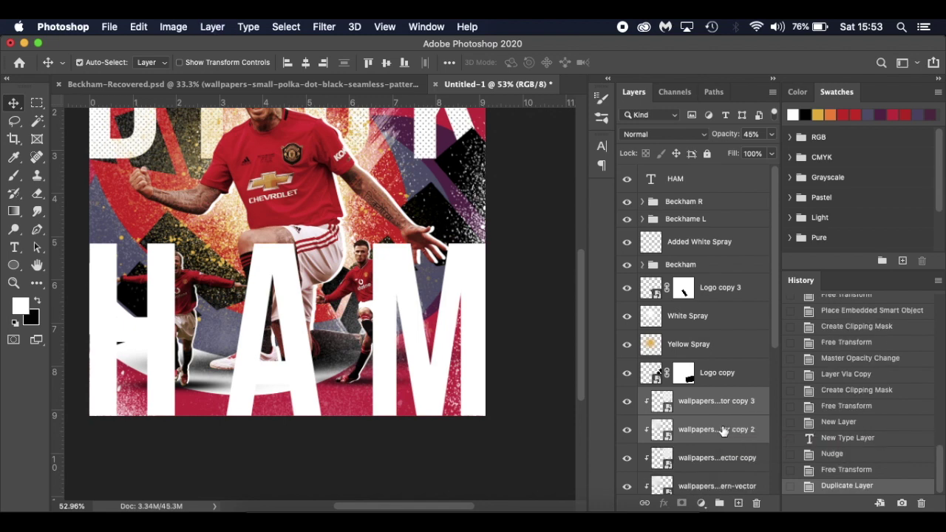
pyautogui.moveTo(723, 431); pyautogui.dragTo(723, 176)
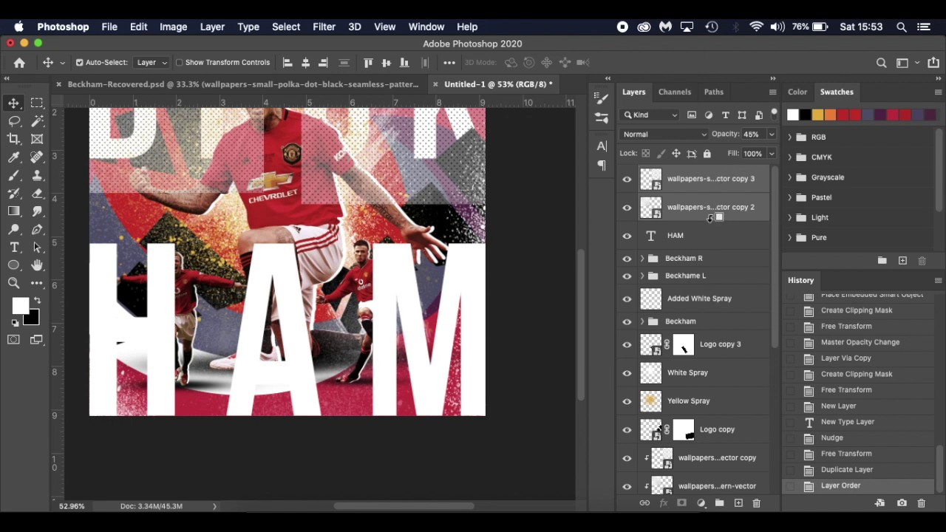
# - Clip both polka-dot pattern copies to the HAM text layer and move them straight down over the lettering
pyautogui.keyDown('alt'); pyautogui.click(710, 219); pyautogui.keyUp('alt')
pyautogui.keyDown('alt'); pyautogui.click(722, 185); pyautogui.keyUp('alt')
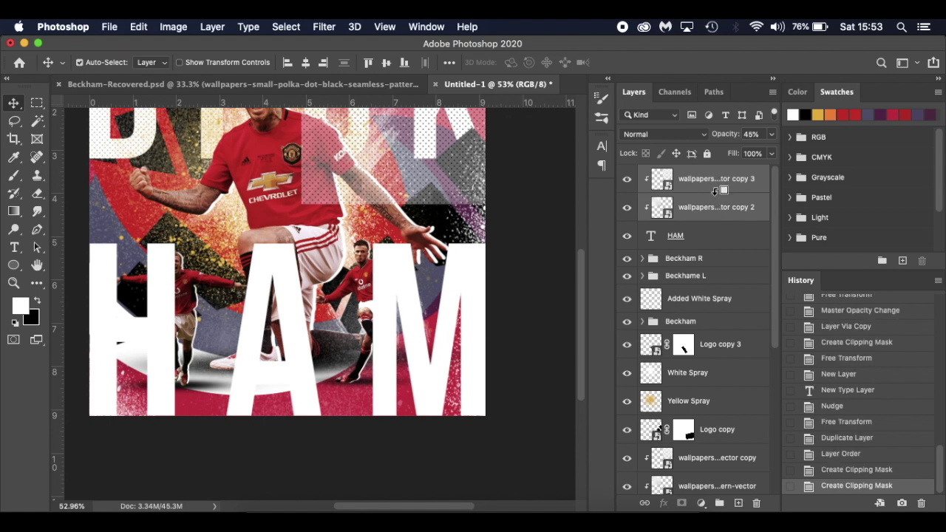
pyautogui.scroll(3, 547, 258)
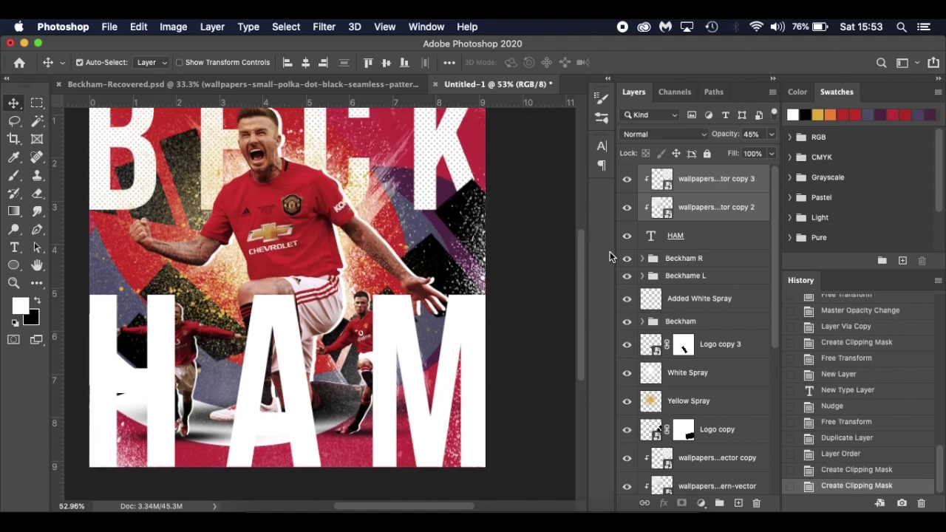
pyautogui.press('super+t')
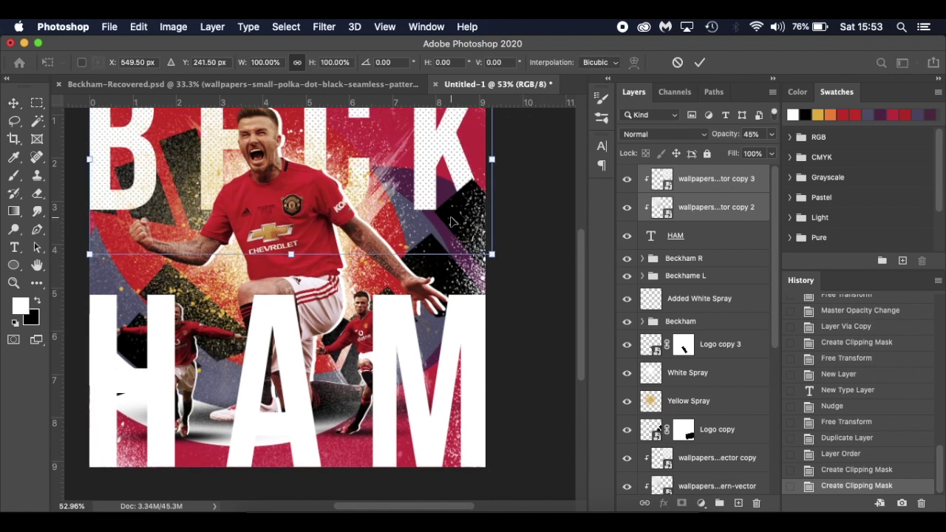
pyautogui.moveTo(437, 223); pyautogui.dragTo(436, 445)
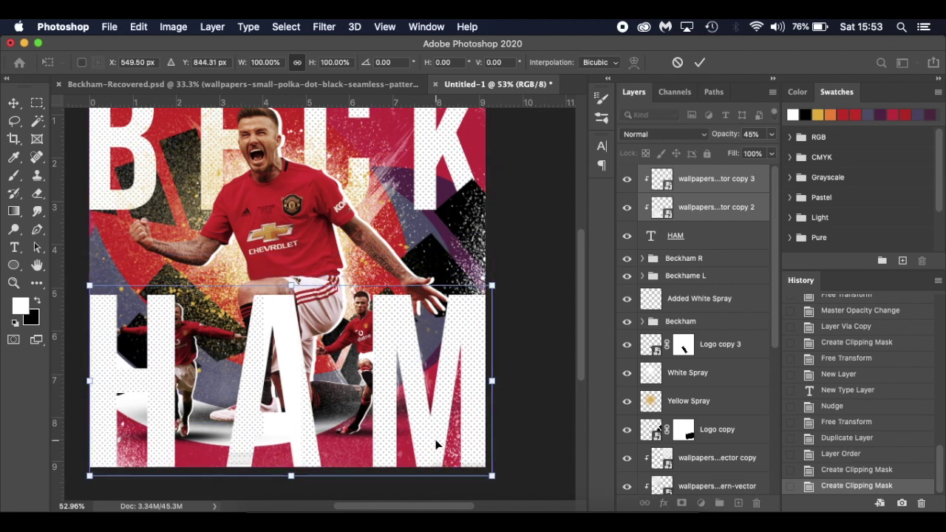
pyautogui.press('Return')
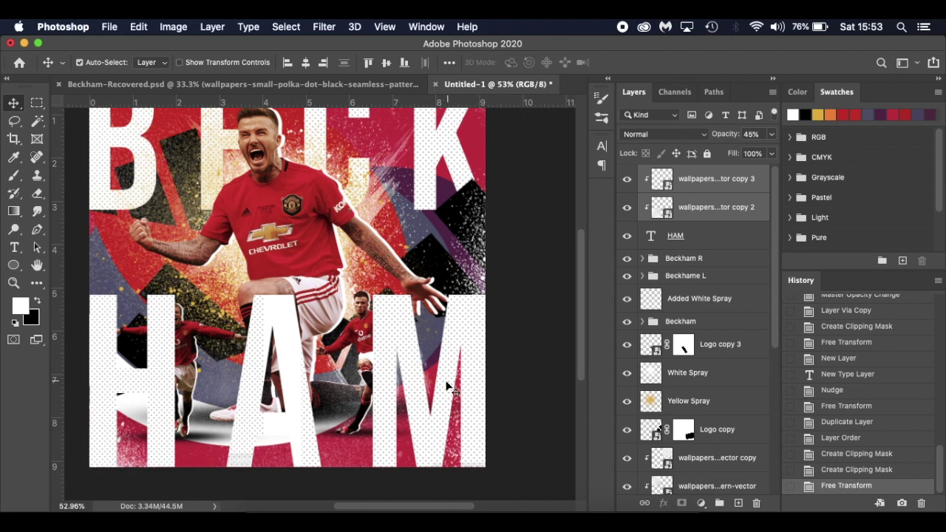
# - Enlarge the lower polka-dot pattern copy up and to the right so its dots fill the letter A
pyautogui.click(728, 214)
pyautogui.press('super+t')
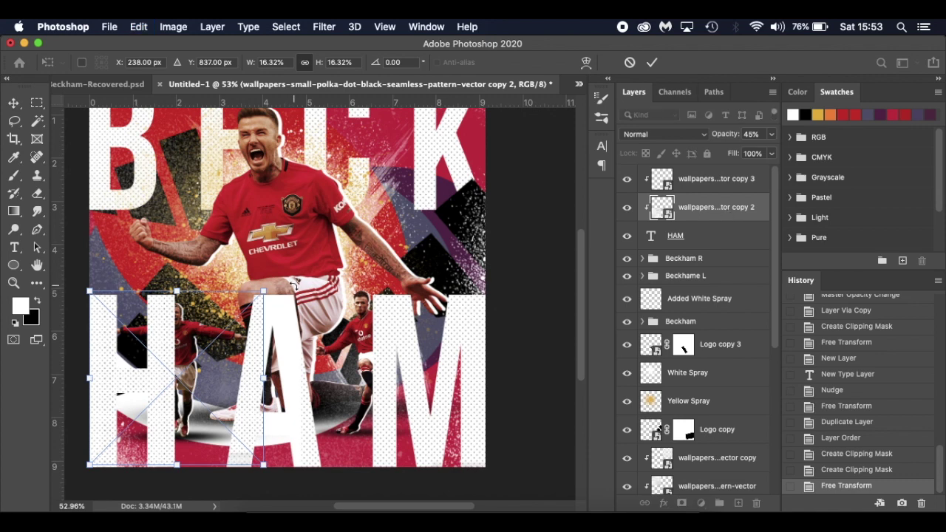
pyautogui.moveTo(264, 293); pyautogui.dragTo(316, 271)
pyautogui.press('Return')
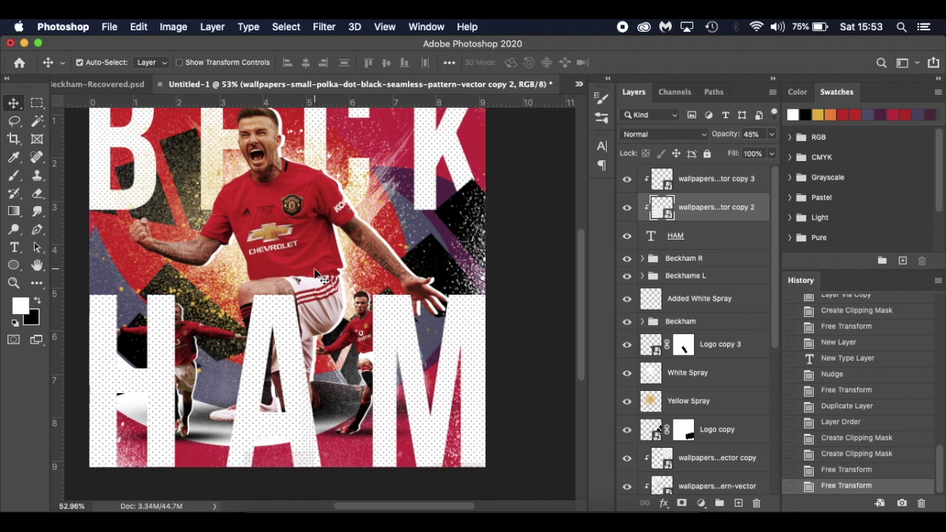
# - Move the HAM text layer with its two clipped pattern layers between White Paint and Ellipse 4 in the layer stack
pyautogui.press('super+0')
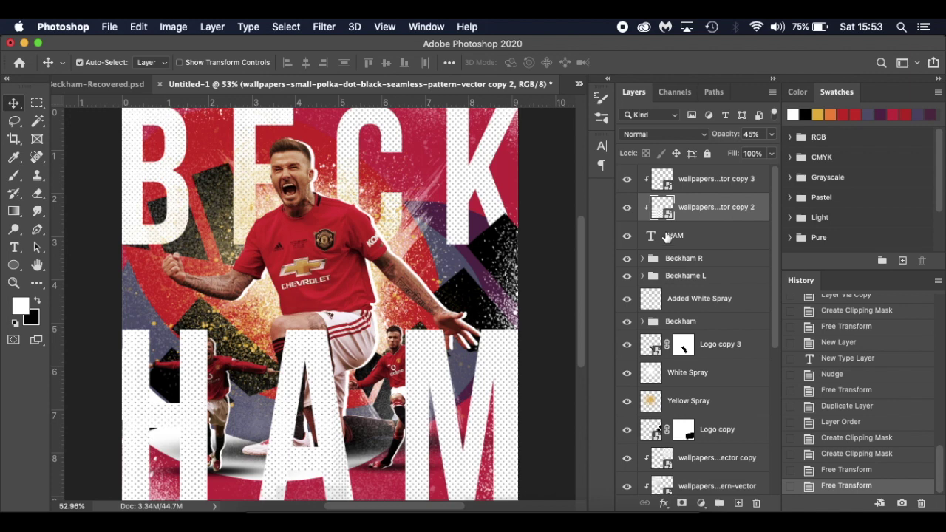
pyautogui.click(717, 234)
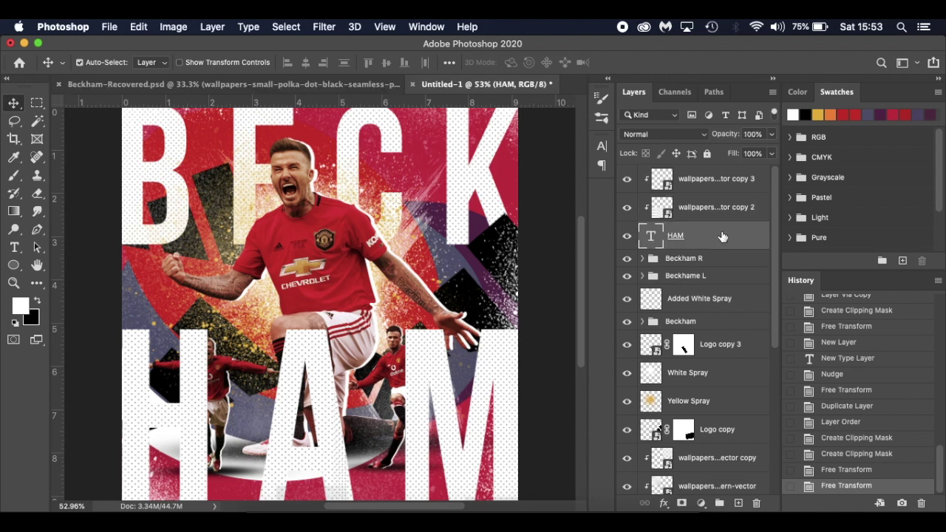
pyautogui.keyDown('shift'); pyautogui.click(727, 185); pyautogui.keyUp('shift')
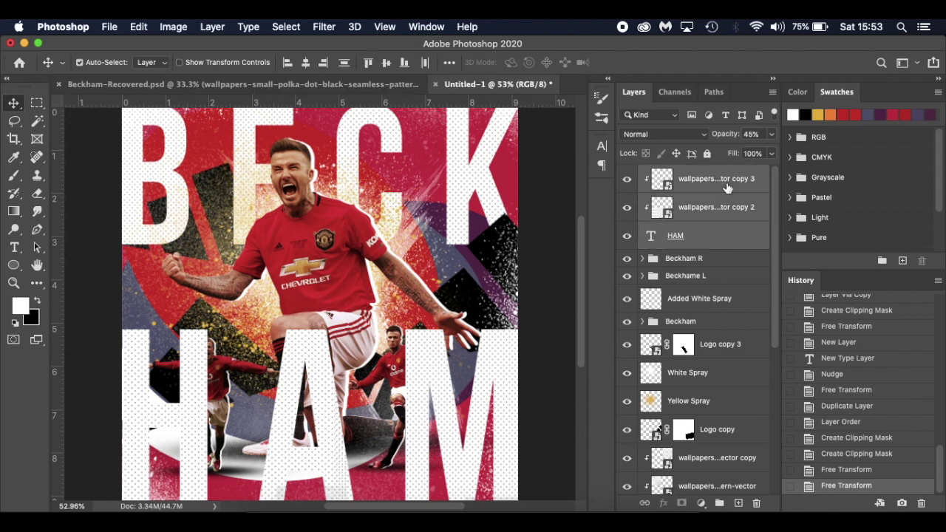
pyautogui.scroll(-1, 729, 229)
pyautogui.moveTo(732, 214)
pyautogui.mouseDown()
pyautogui.moveTo(742, 406)
pyautogui.moveTo(734, 492)
pyautogui.moveTo(731, 361)
pyautogui.mouseUp()
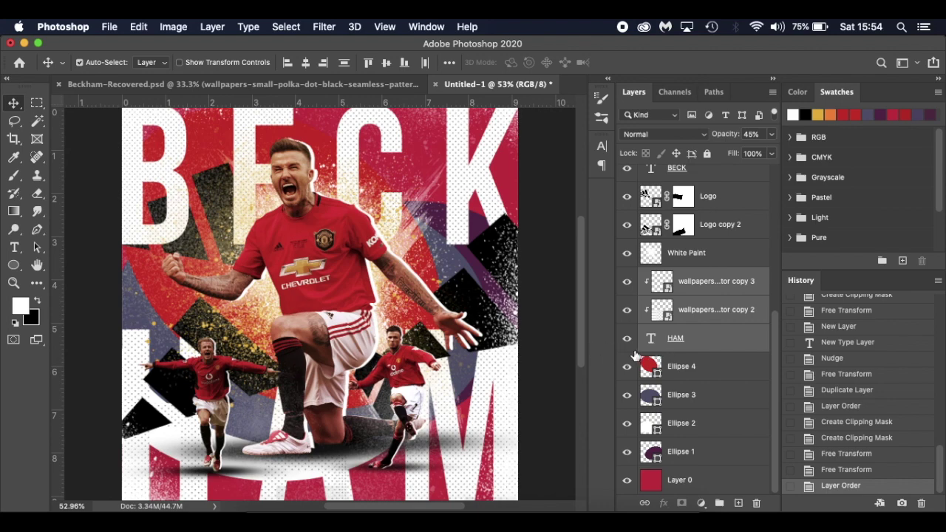
pyautogui.scroll(10, 585, 316)
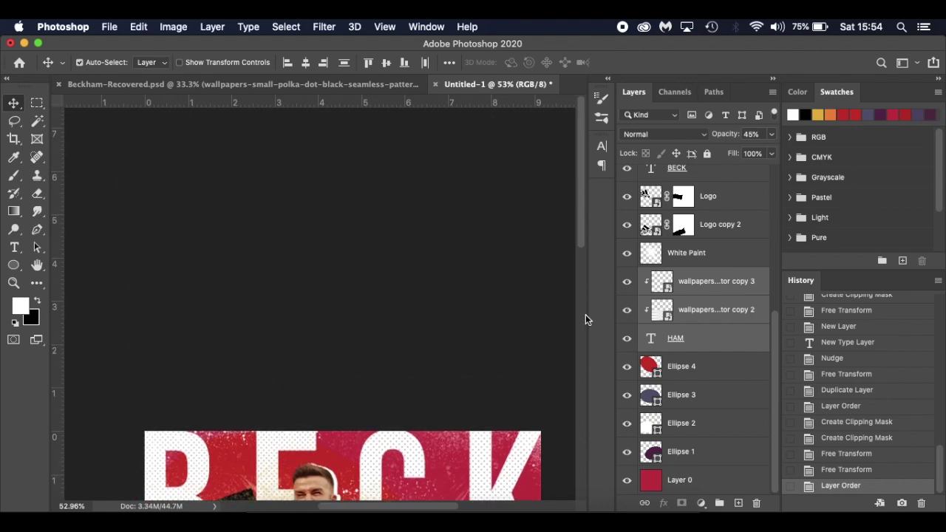
pyautogui.scroll(-6, 586, 317)
pyautogui.scroll(-5, 586, 314)
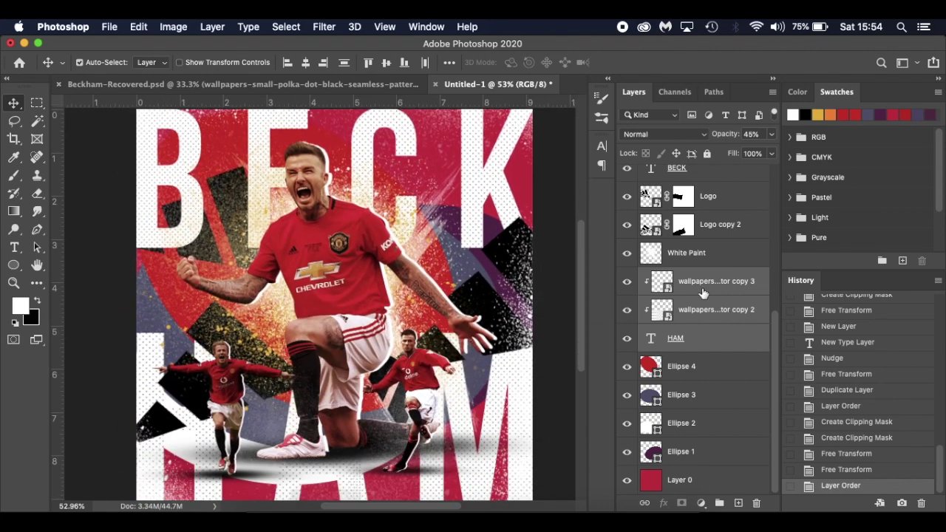
# - Add a Color Balance adjustment layer above Beckham R with Midtones at Cyan-Red -10, Magenta-Green -26 and Yellow-Blue -17
pyautogui.scroll(5, 712, 294)
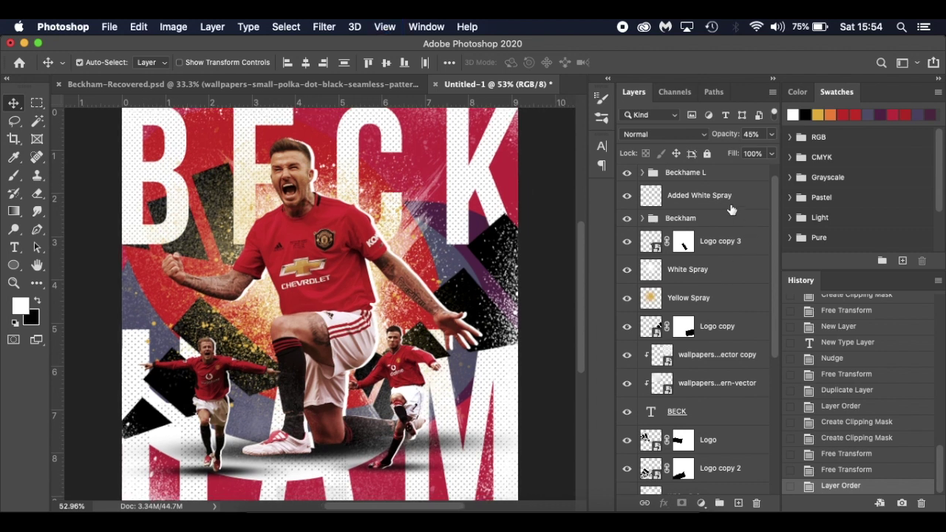
pyautogui.scroll(1, 732, 199)
pyautogui.click(737, 174)
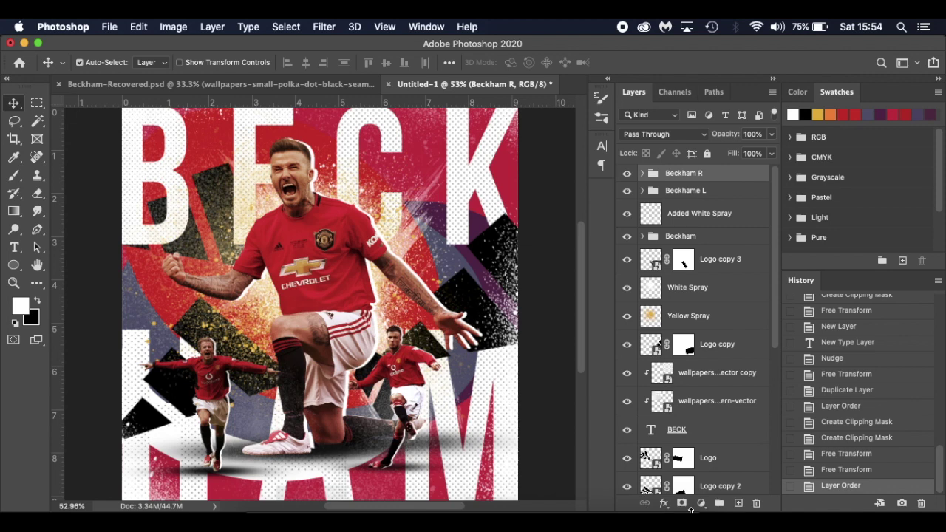
pyautogui.click(702, 506)
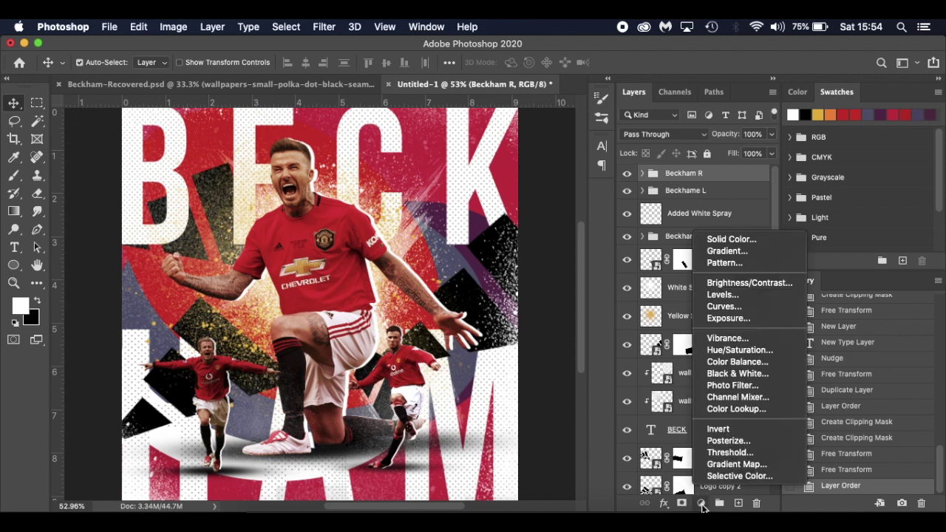
pyautogui.click(766, 368)
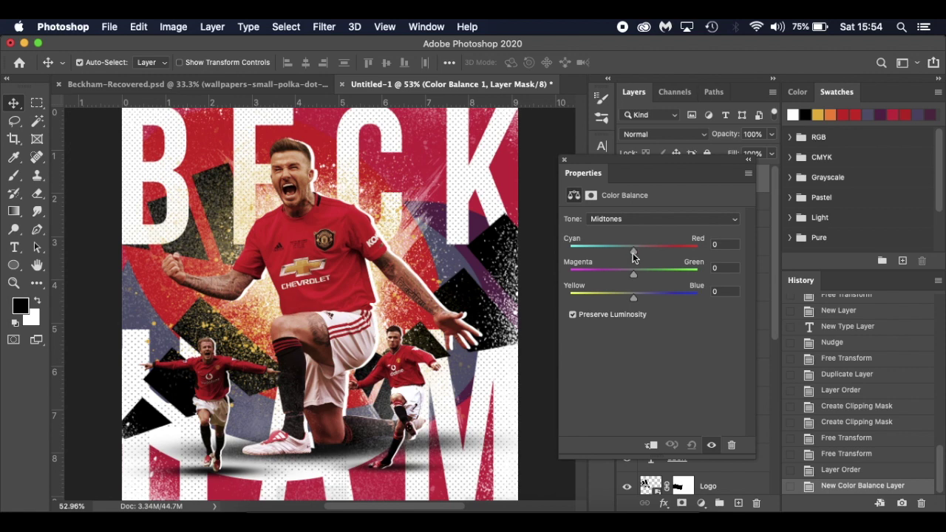
pyautogui.moveTo(632, 253); pyautogui.dragTo(627, 296)
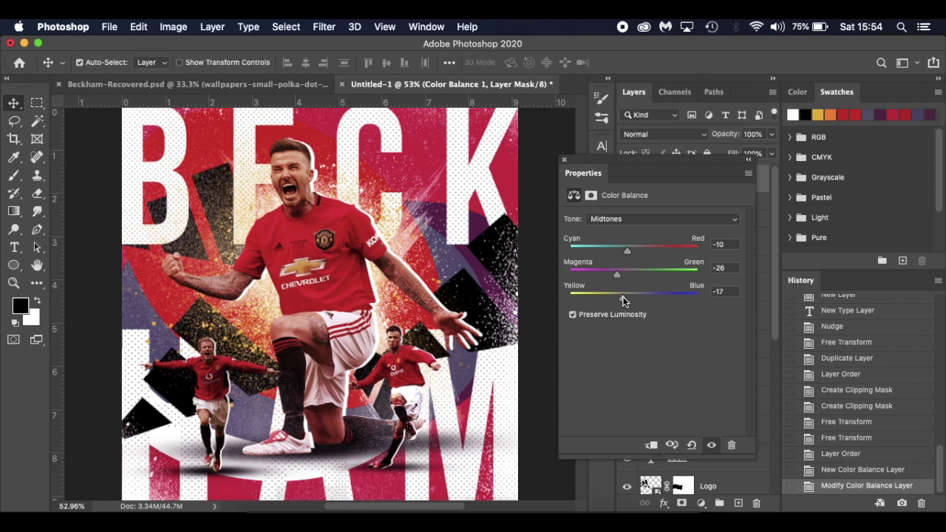
pyautogui.click(711, 445)
pyautogui.click(711, 446)
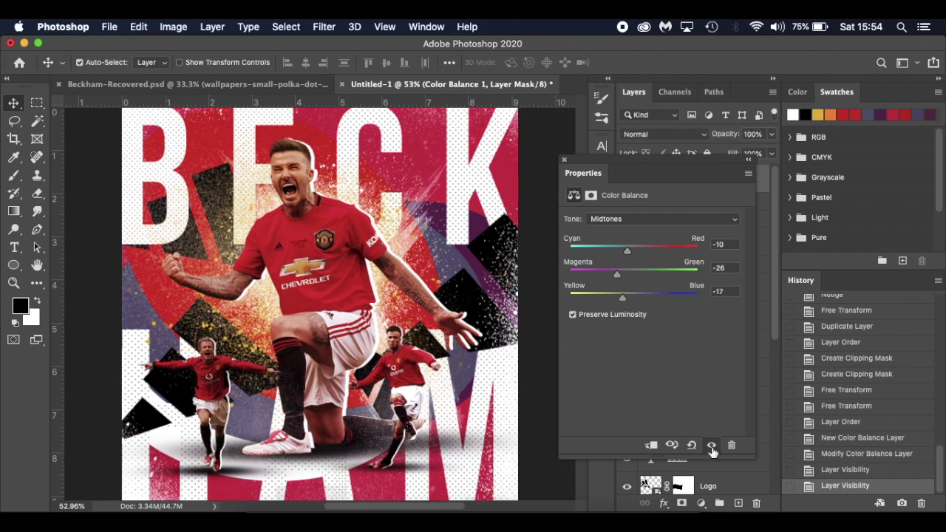
pyautogui.click(565, 159)
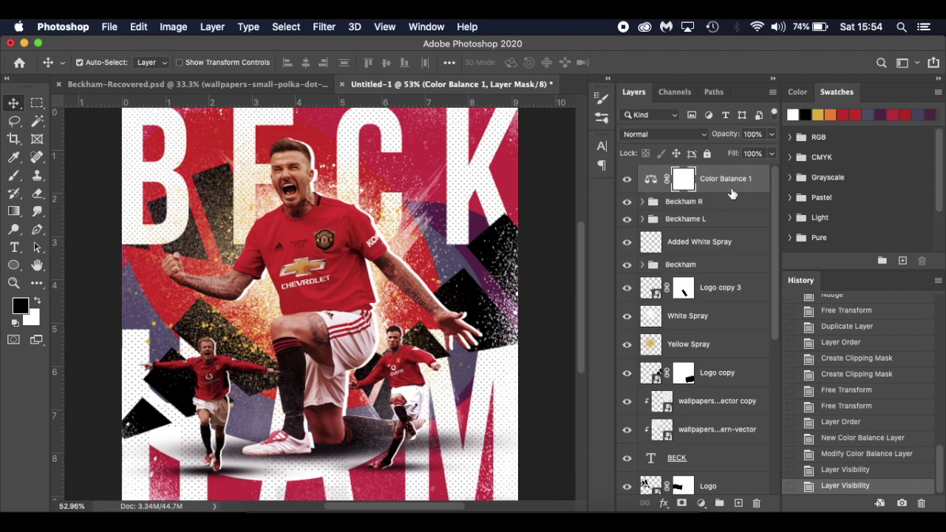
# - Add a Curves adjustment layer above Color Balance 1 and place a point at the middle of the RGB curve
pyautogui.click(700, 504)
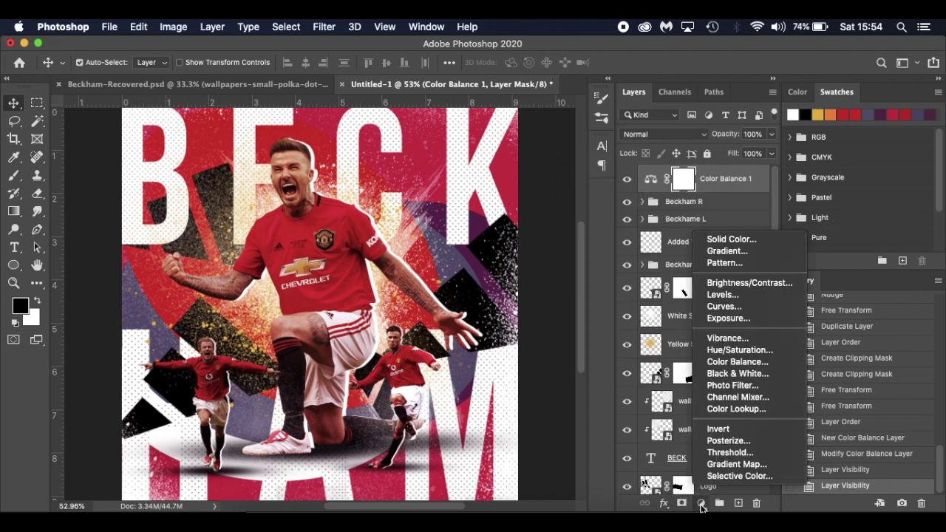
pyautogui.click(739, 306)
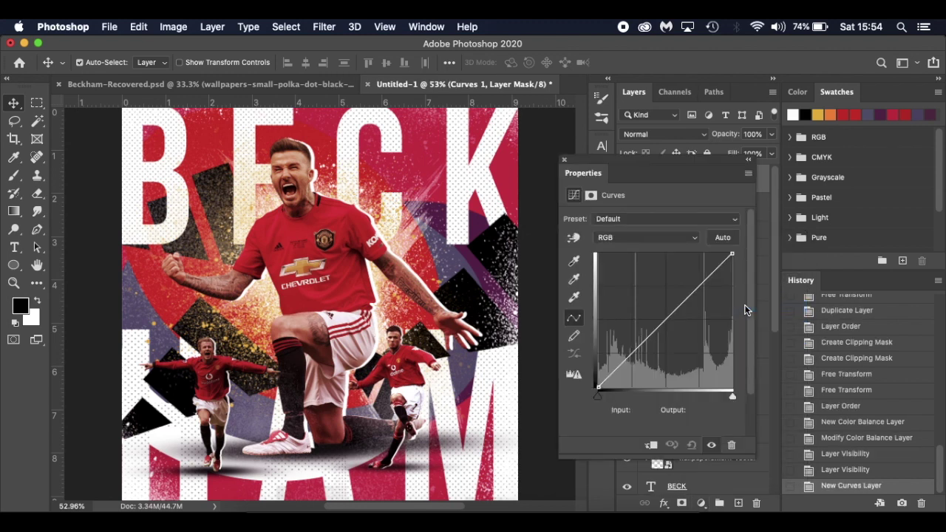
pyautogui.click(666, 320)
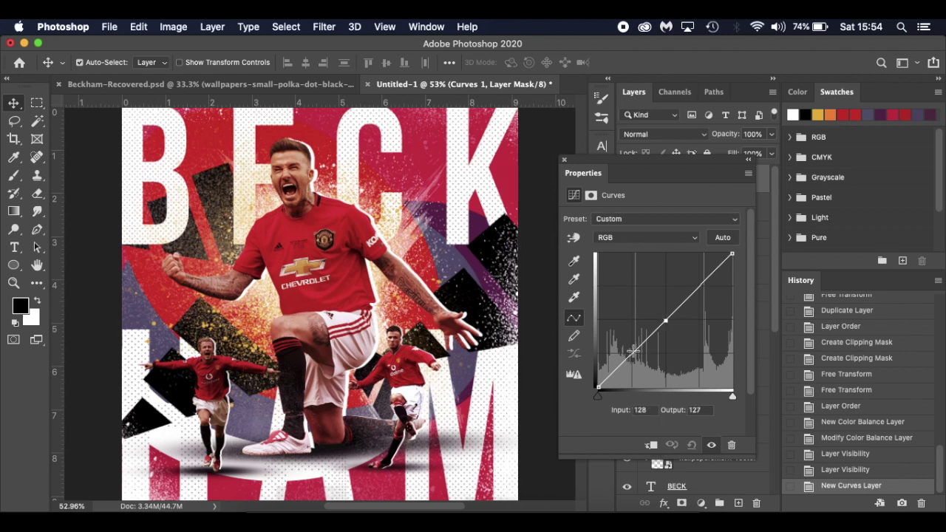
pyautogui.click(633, 352)
pyautogui.click(699, 285)
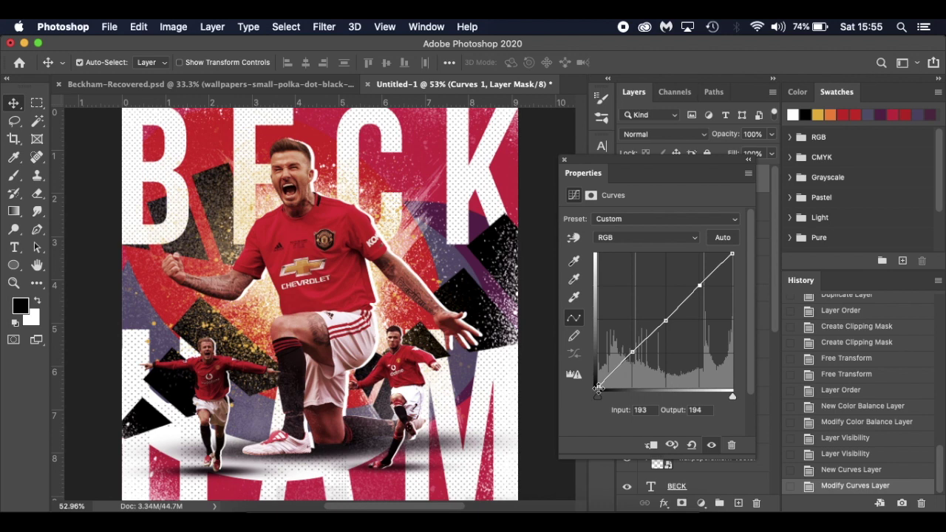
pyautogui.moveTo(599, 387); pyautogui.dragTo(595, 368)
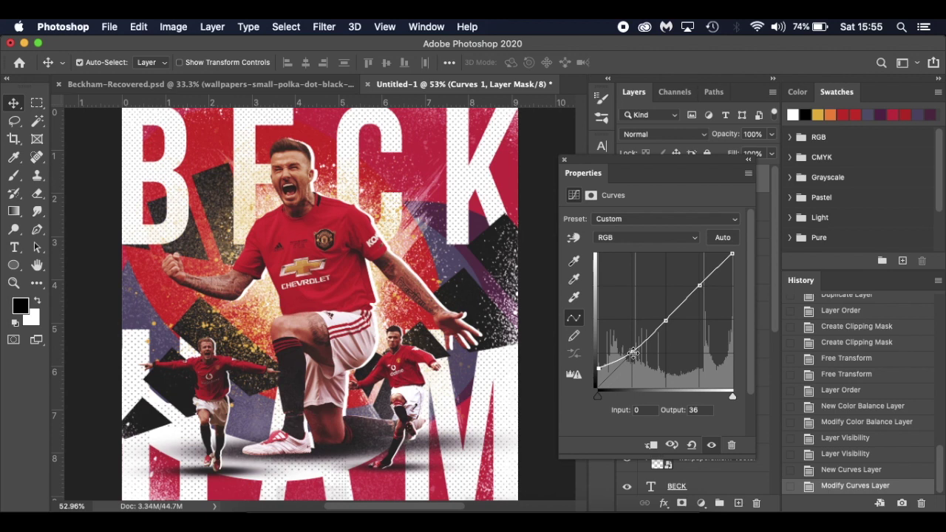
pyautogui.moveTo(645, 412); pyautogui.dragTo(572, 411)
pyautogui.write('45')
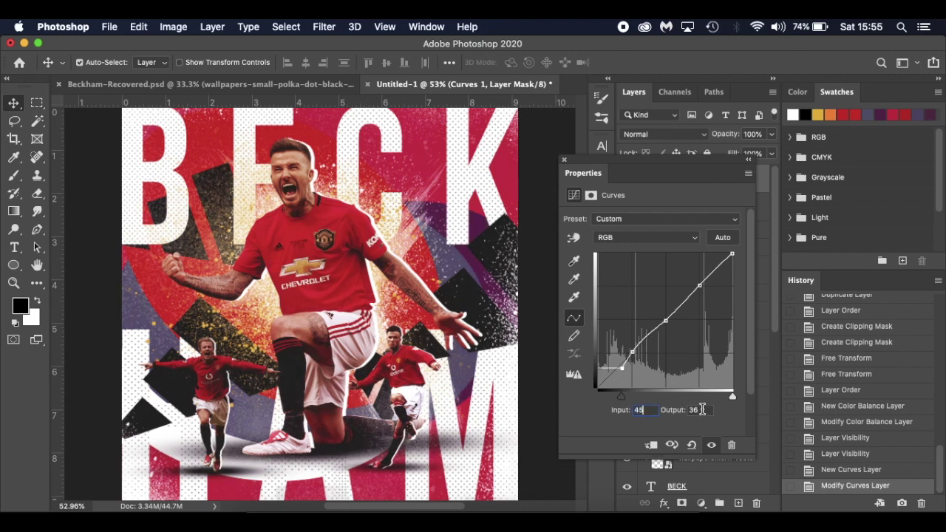
pyautogui.moveTo(702, 409); pyautogui.dragTo(669, 411)
pyautogui.write('50')
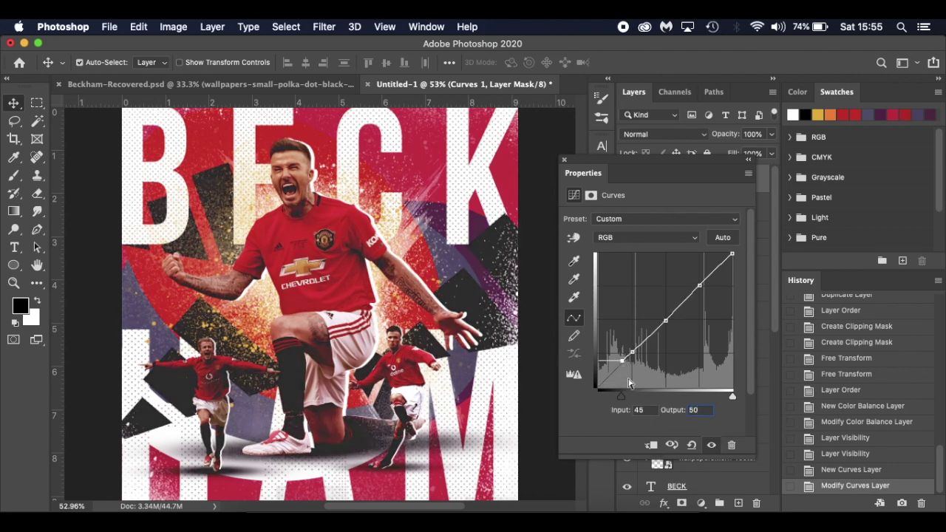
pyautogui.press('super+z')
# - Raise the curve's black point and set the shadow point to input 45, output 50
pyautogui.moveTo(596, 389); pyautogui.dragTo(628, 355)
pyautogui.doubleClick(640, 410)
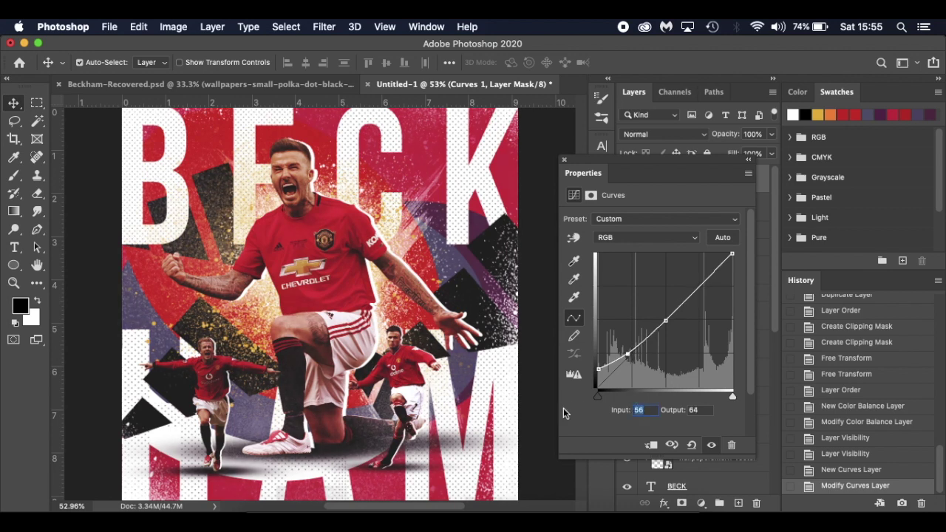
pyautogui.write('45')
pyautogui.doubleClick(692, 409)
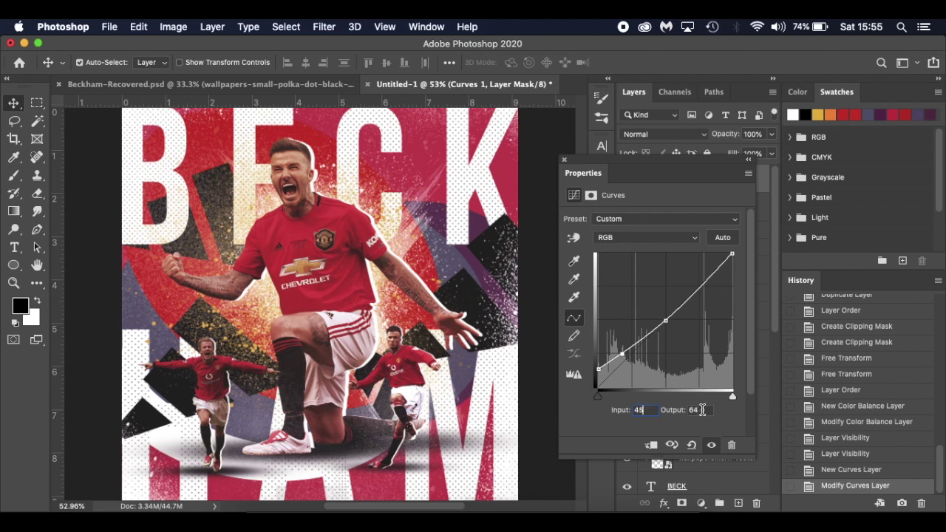
pyautogui.write('50')
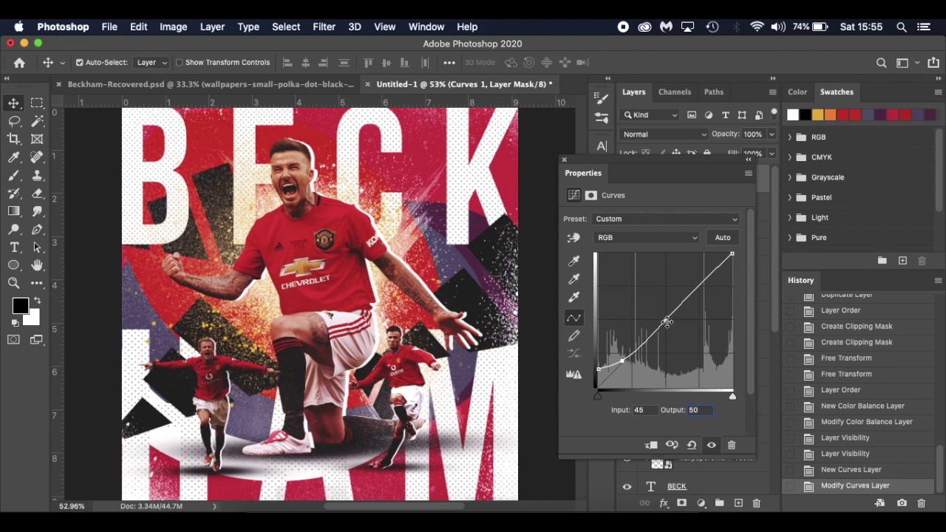
# - Add a highlight point on the RGB curve and set it to input 200, output 185
pyautogui.click(699, 287)
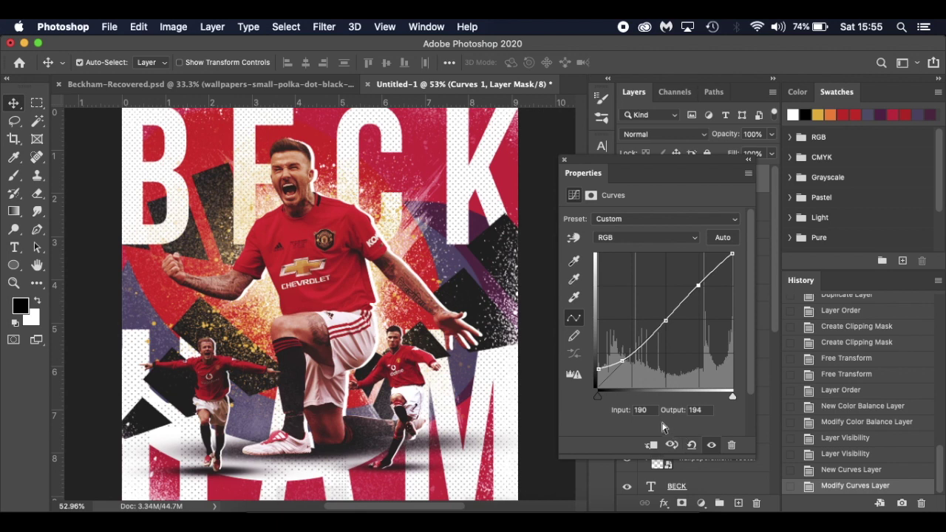
pyautogui.moveTo(651, 411); pyautogui.dragTo(602, 411)
pyautogui.write('200')
pyautogui.moveTo(701, 409); pyautogui.dragTo(588, 413)
pyautogui.write('185')
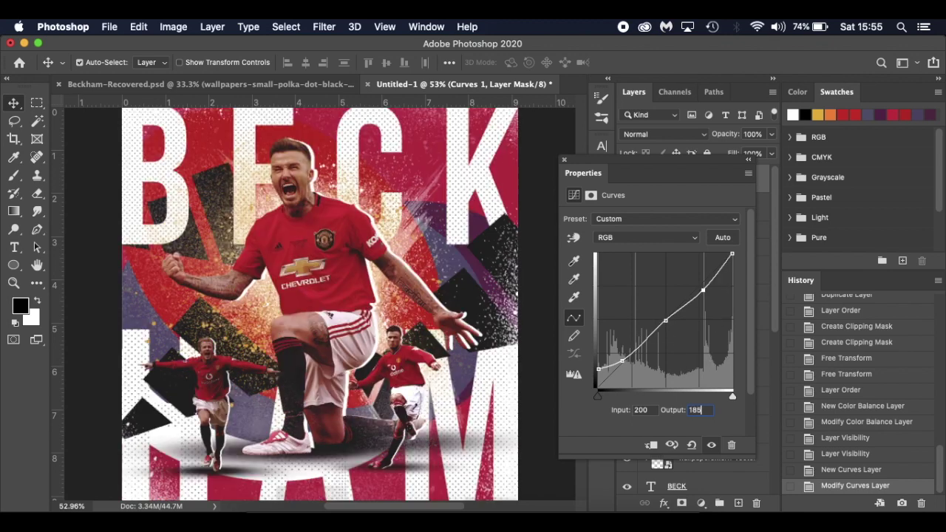
# - Lower the curve's white point to output 238 and compare the poster with and without the Curves adjustment
pyautogui.click(734, 255)
pyautogui.moveTo(735, 256); pyautogui.dragTo(737, 264)
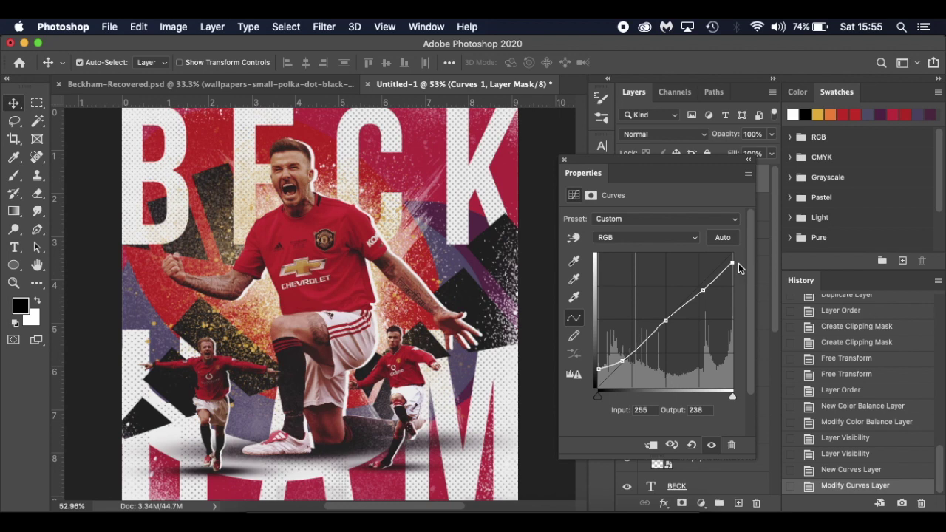
pyautogui.click(711, 446)
pyautogui.click(711, 446)
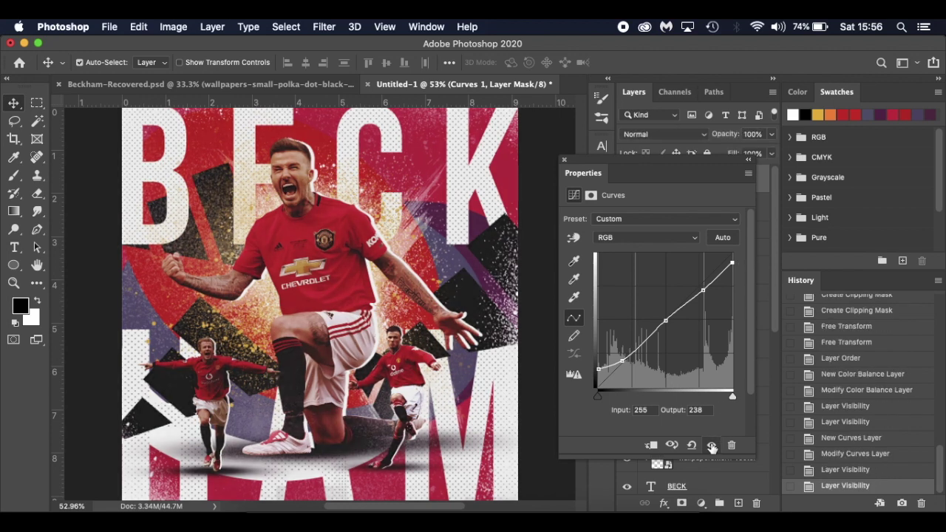
pyautogui.click(564, 160)
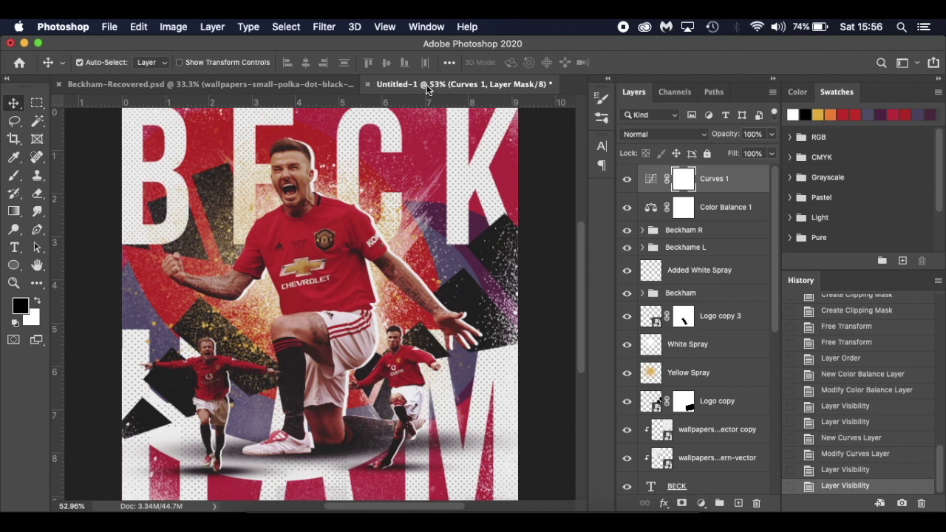
# - Preview the Cover texture layer in Beckham-Recovered.psd and copy it into the Untitled-1 poster above Curves 1
pyautogui.click(313, 84)
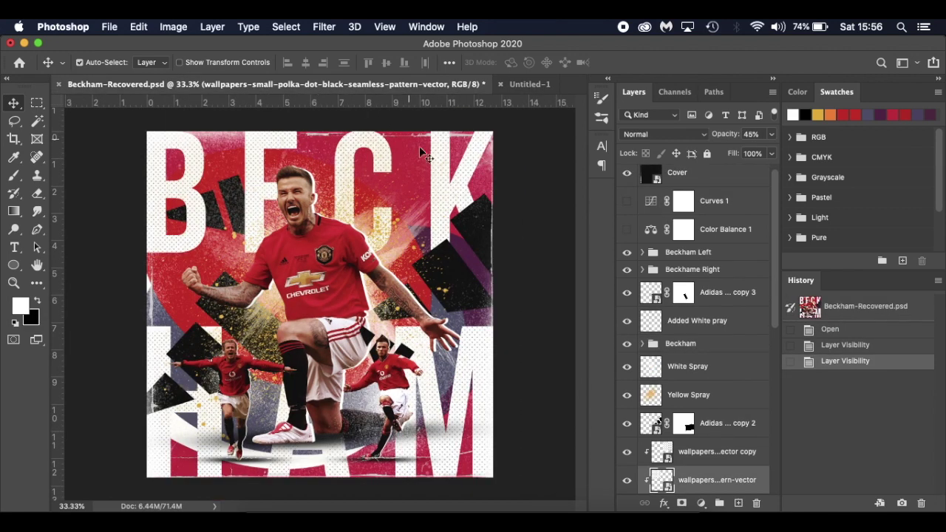
pyautogui.click(694, 183)
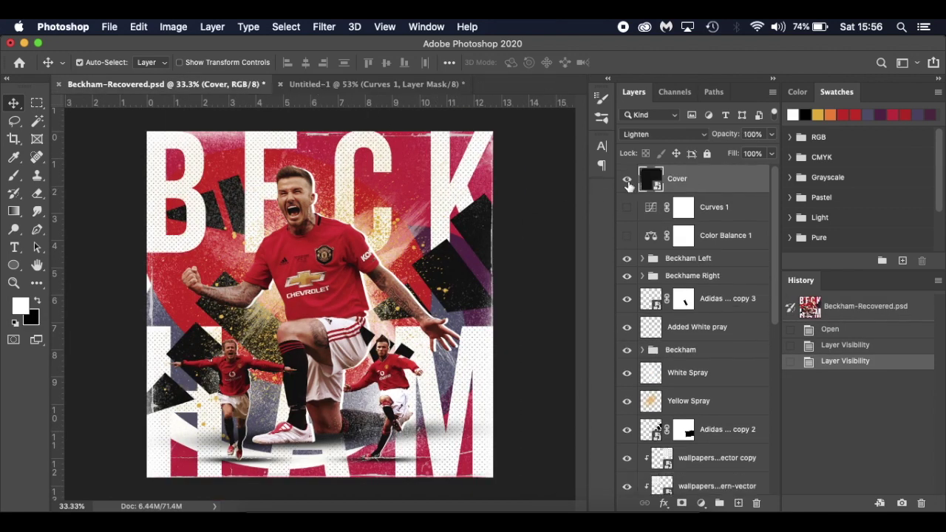
pyautogui.click(628, 181)
pyautogui.click(627, 181)
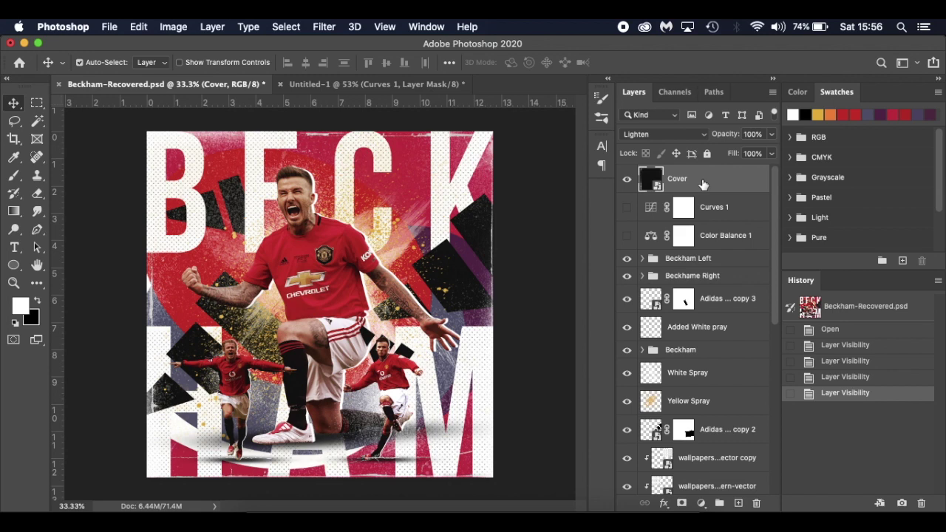
pyautogui.moveTo(247, 89); pyautogui.dragTo(10, 406)
pyautogui.moveTo(729, 176); pyautogui.dragTo(372, 246)
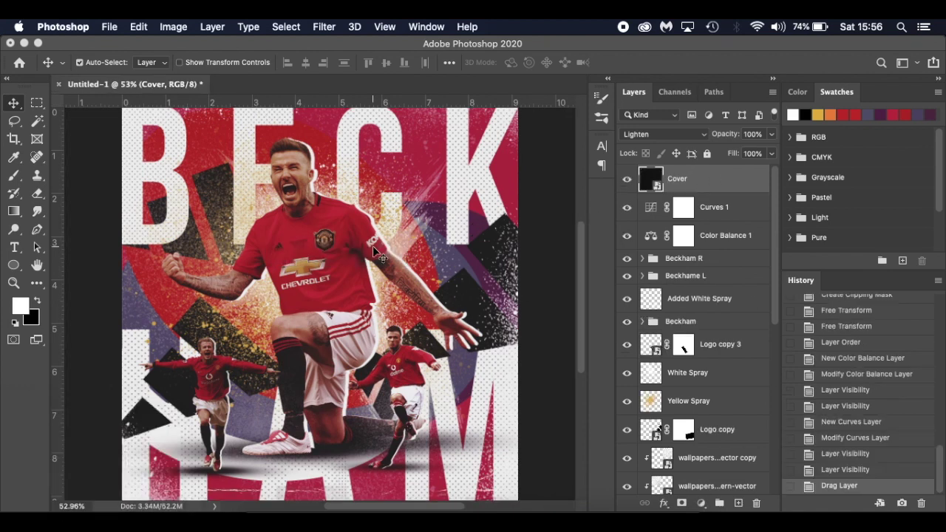
# - Set the Cover layer's blend mode to Normal and scale the texture so its worn edges fit the poster's canvas
pyautogui.click(648, 136)
pyautogui.click(652, 44)
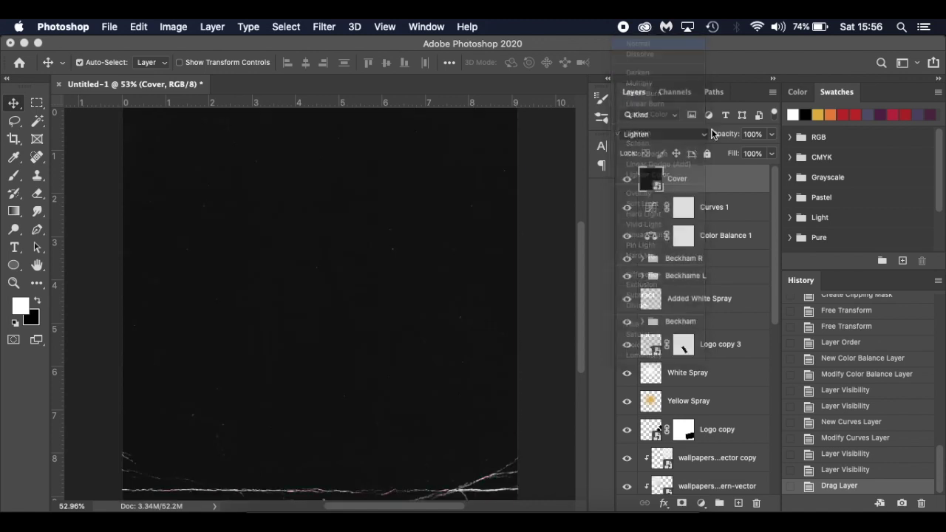
pyautogui.scroll(3, 369, 251)
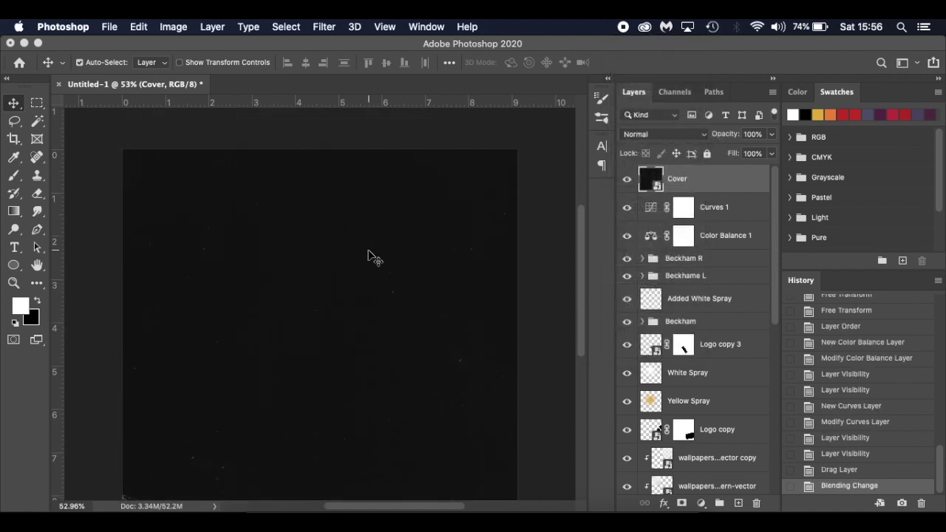
pyautogui.press('super+0')
pyautogui.press('super+t')
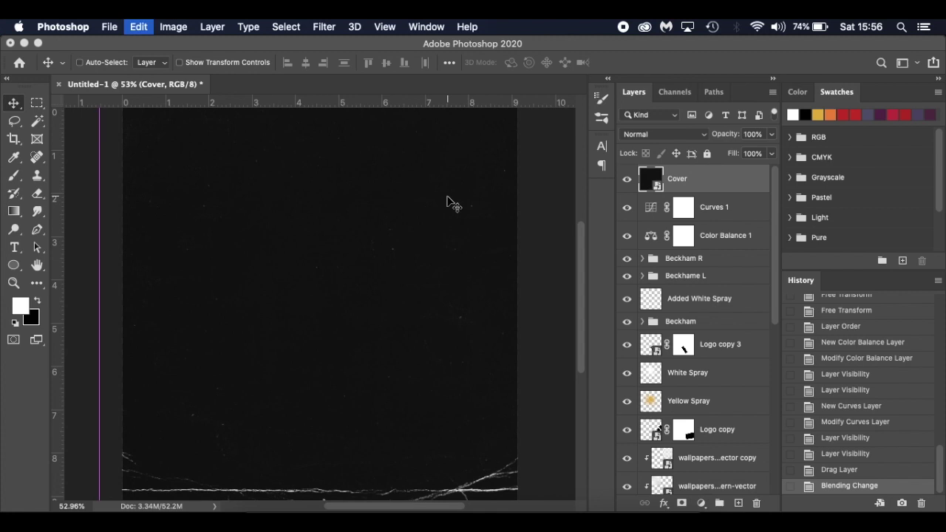
pyautogui.scroll(5, 447, 196)
pyautogui.hscroll(2, 447, 197)
pyautogui.press('super+0')
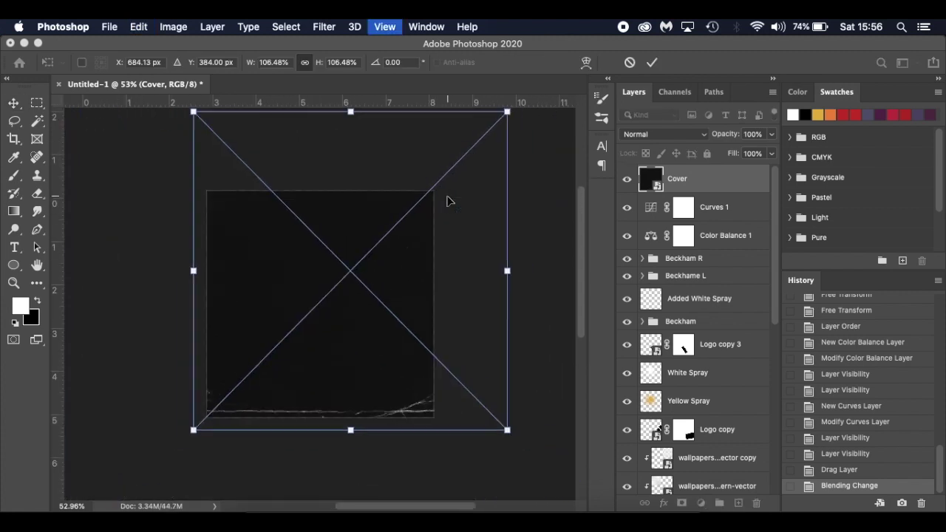
pyautogui.moveTo(509, 110); pyautogui.dragTo(438, 175)
pyautogui.moveTo(193, 429); pyautogui.dragTo(204, 416)
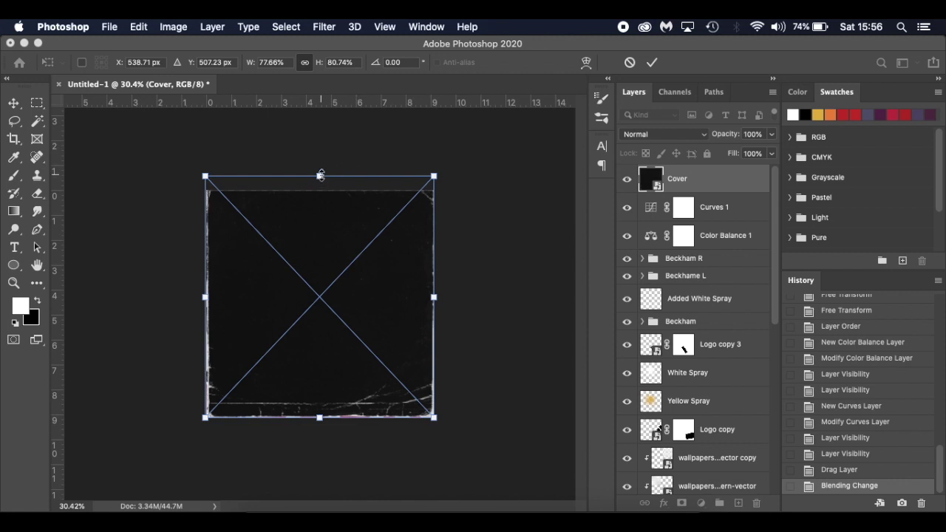
pyautogui.moveTo(320, 176); pyautogui.dragTo(318, 184)
pyautogui.press('Return')
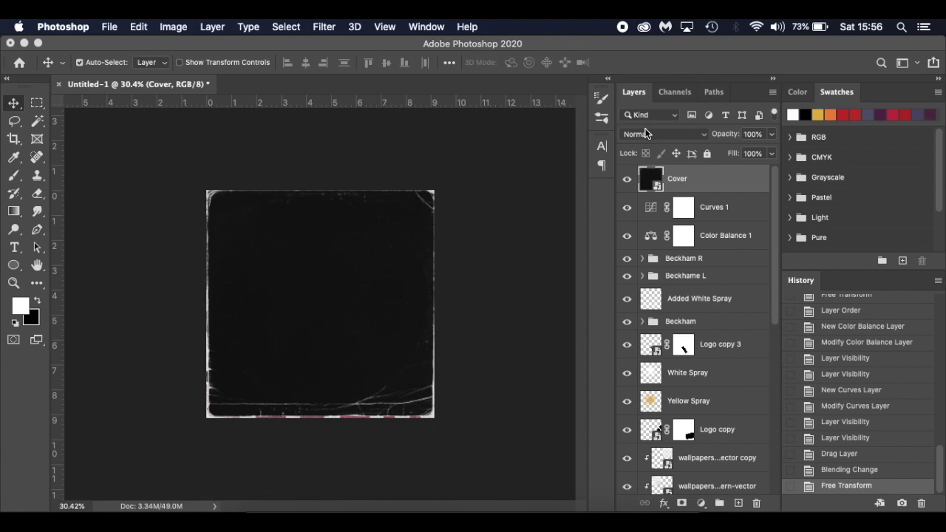
# - Try the Screen blend mode on the Cover layer, and settle on Lighten
pyautogui.click(646, 133)
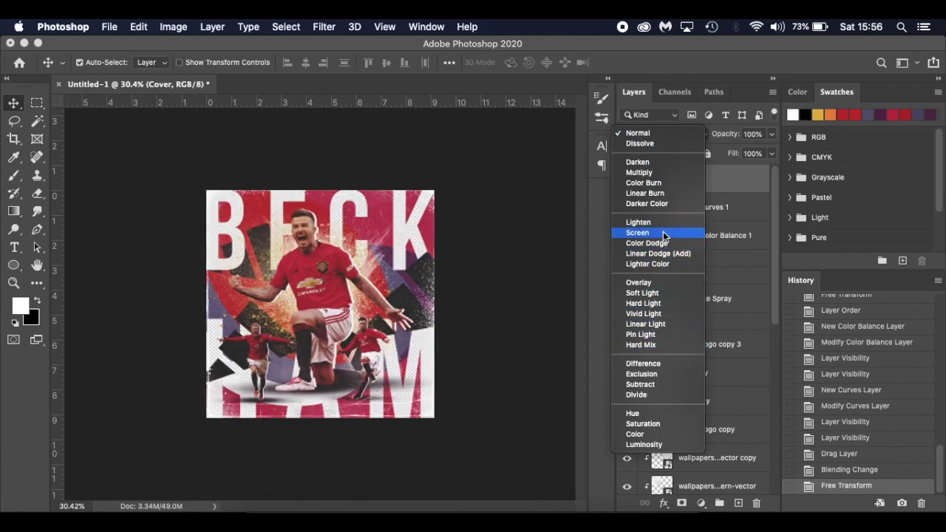
pyautogui.click(663, 234)
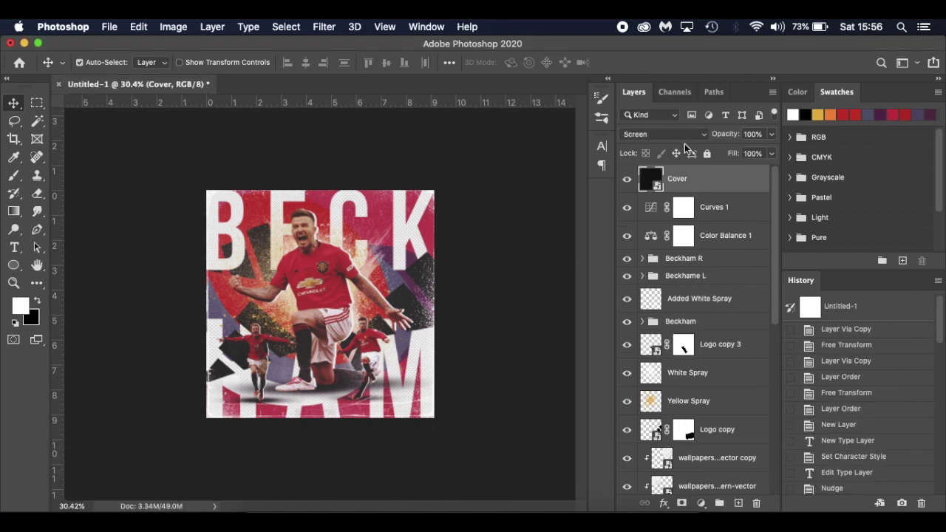
pyautogui.click(675, 136)
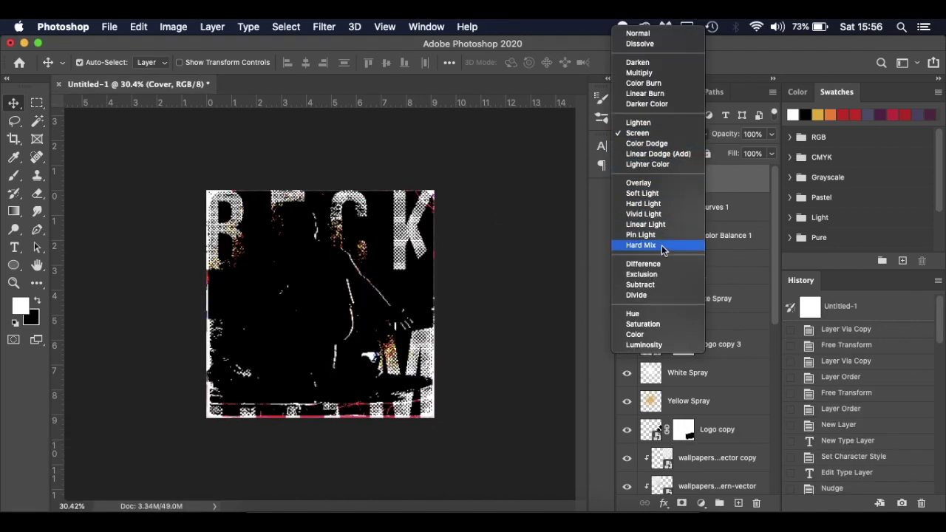
pyautogui.click(668, 123)
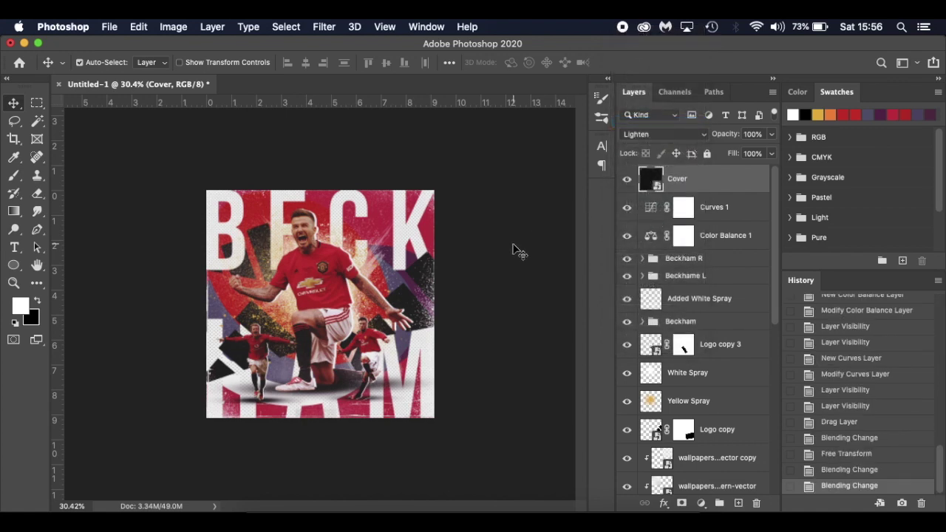
pyautogui.press('super+plus')
pyautogui.press('super+plus')
pyautogui.press('super+plus')
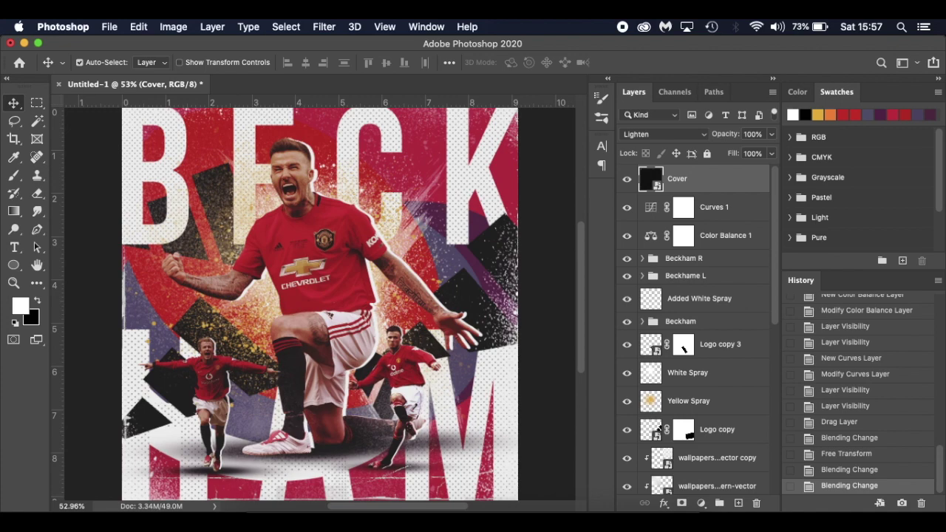
# - Bring back the floating Beckham-Recovered.psd document and dock it beside Untitled-1
pyautogui.click(133, 520)
pyautogui.moveTo(108, 412); pyautogui.dragTo(439, 88)
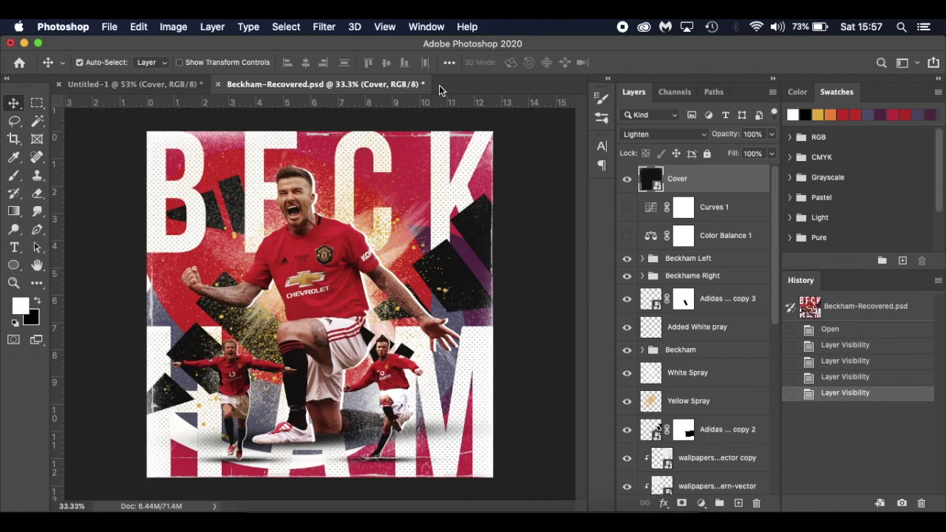